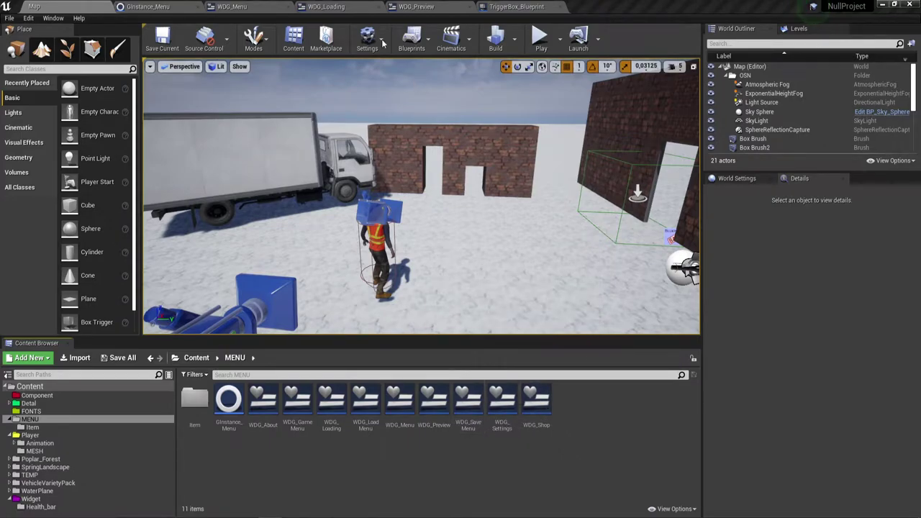
Look over the WDG_Menu design view, then the WDG_Loading and WDG_Preview widgets.
left_click(233, 7)
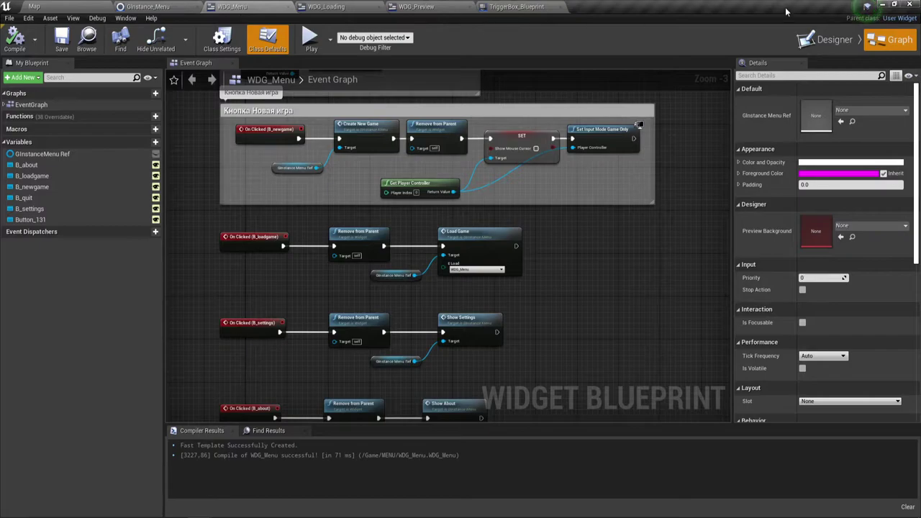
left_click(830, 39)
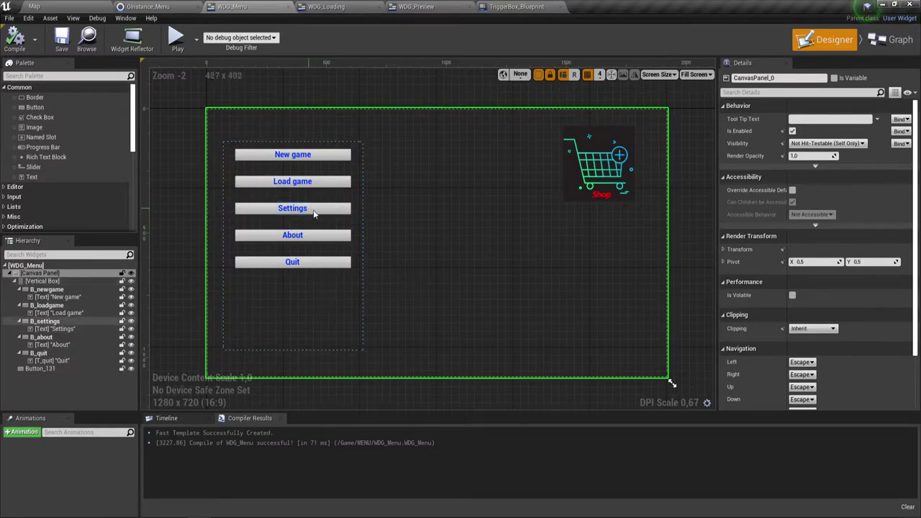
left_click(330, 8)
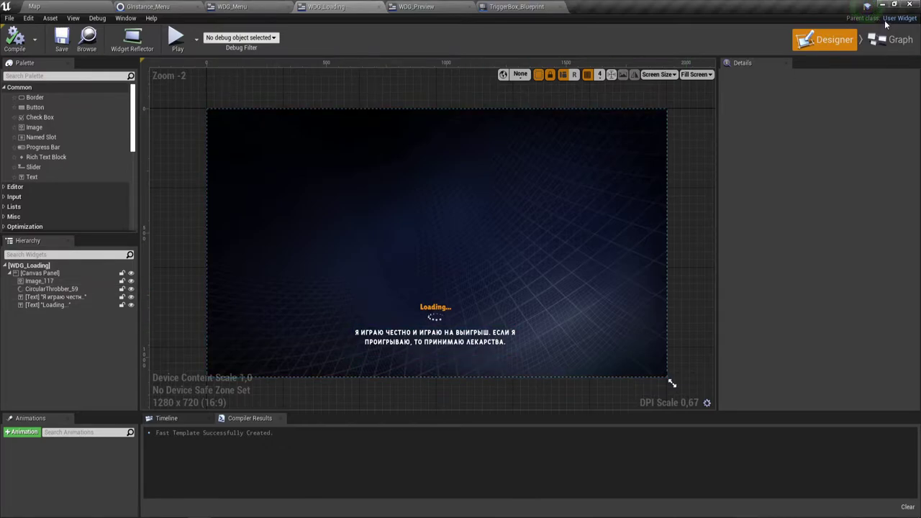
left_click(419, 7)
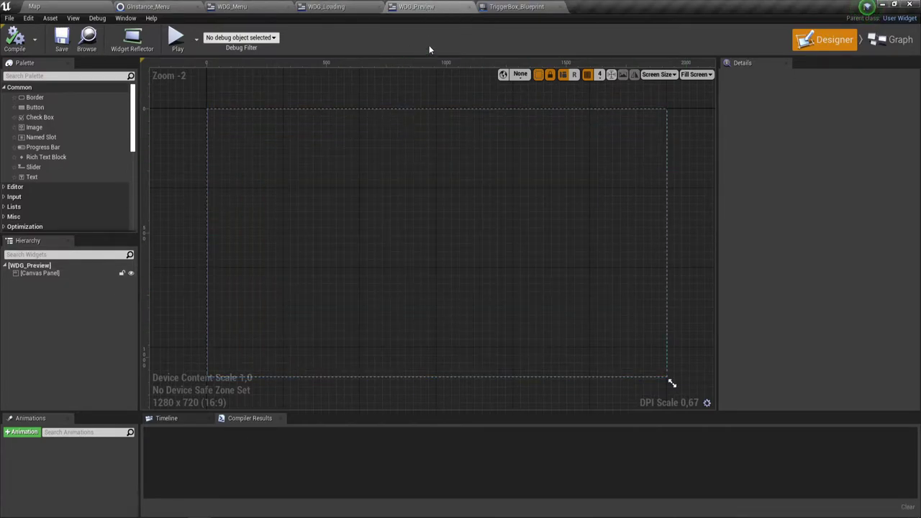
Close the empty WDG_Preview and the TriggerBox_Blueprint editors, then return to the level map.
left_click(467, 7)
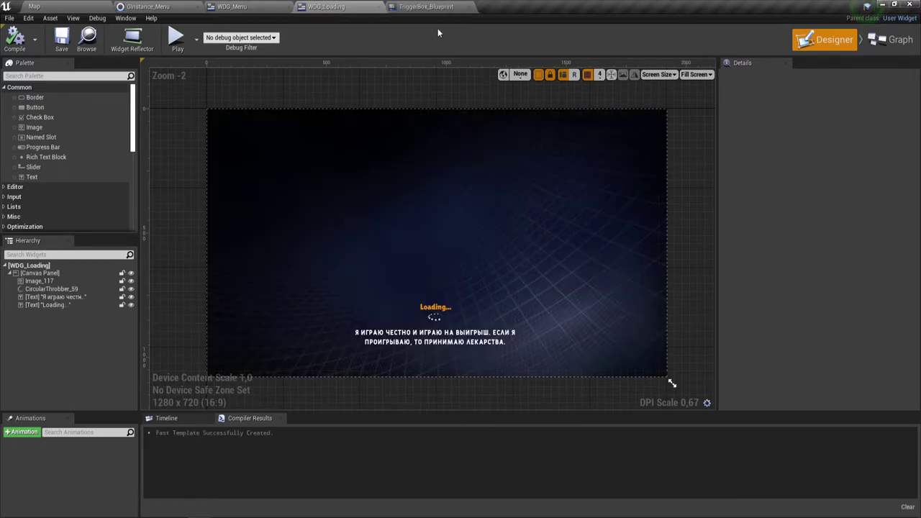
left_click(425, 8)
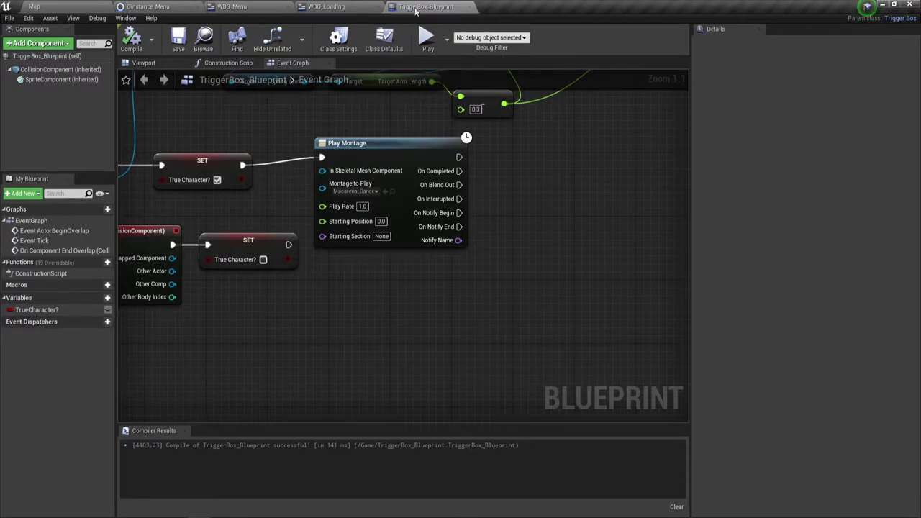
left_click(469, 6)
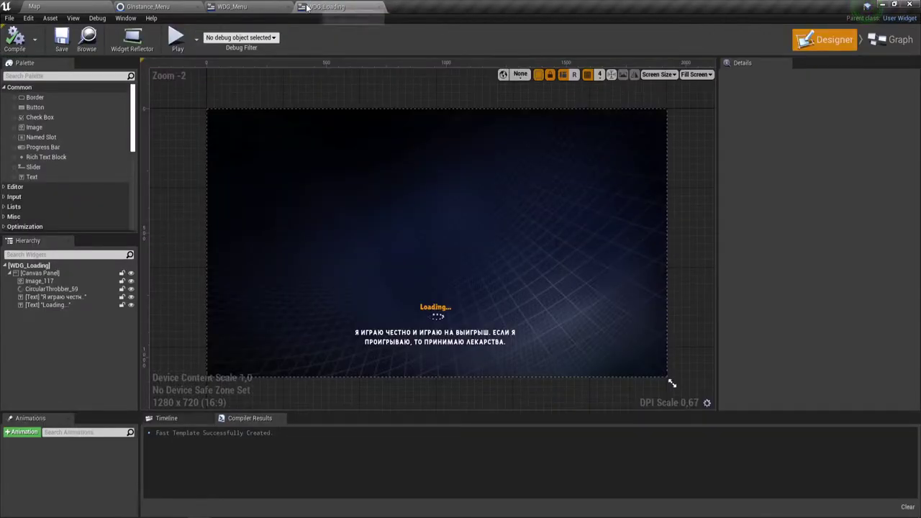
left_click(150, 7)
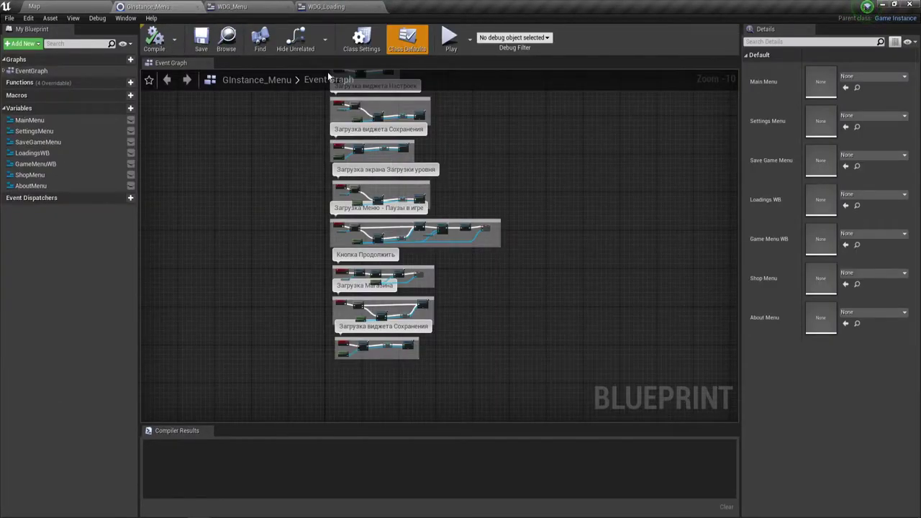
left_click(234, 6)
left_click(38, 5)
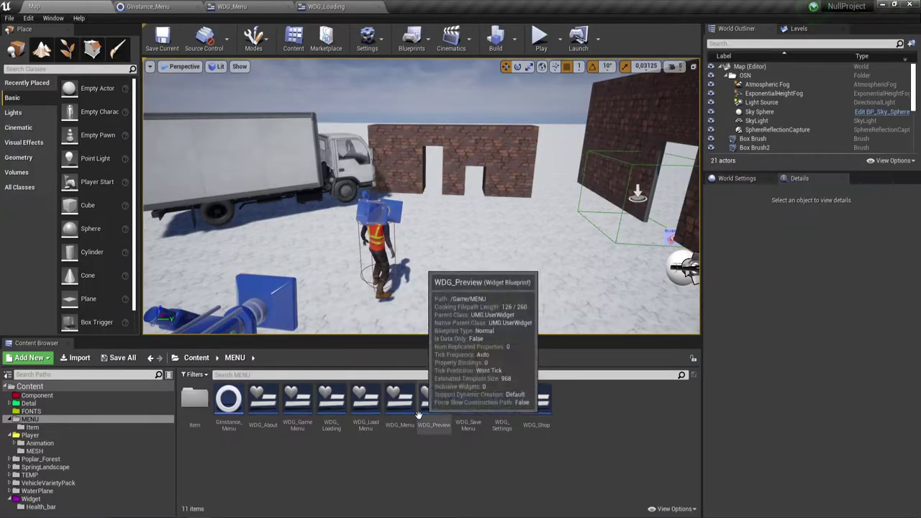
Open WDG_SaveMenu and WDG_LoadMenu, and shift WDG_LoadMenu's Event Construct nodes slightly lower.
double_click(473, 400)
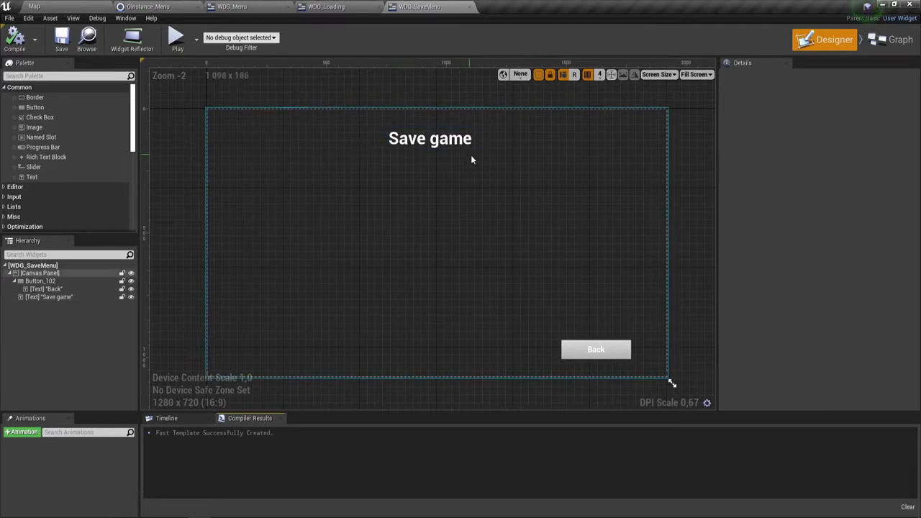
left_click(54, 6)
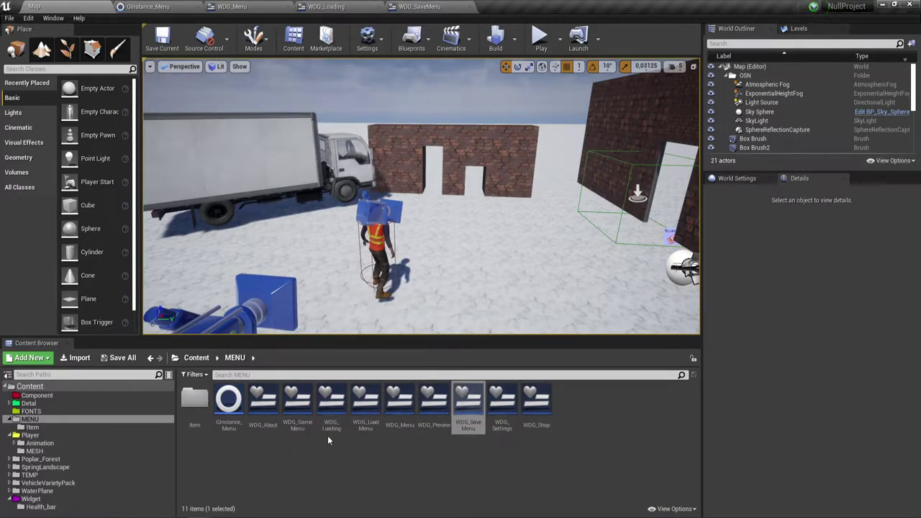
double_click(367, 409)
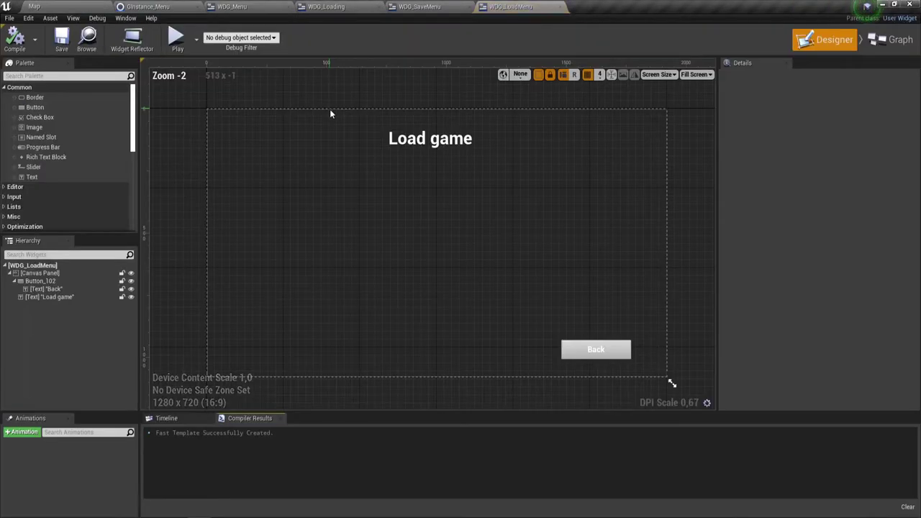
left_click(895, 43)
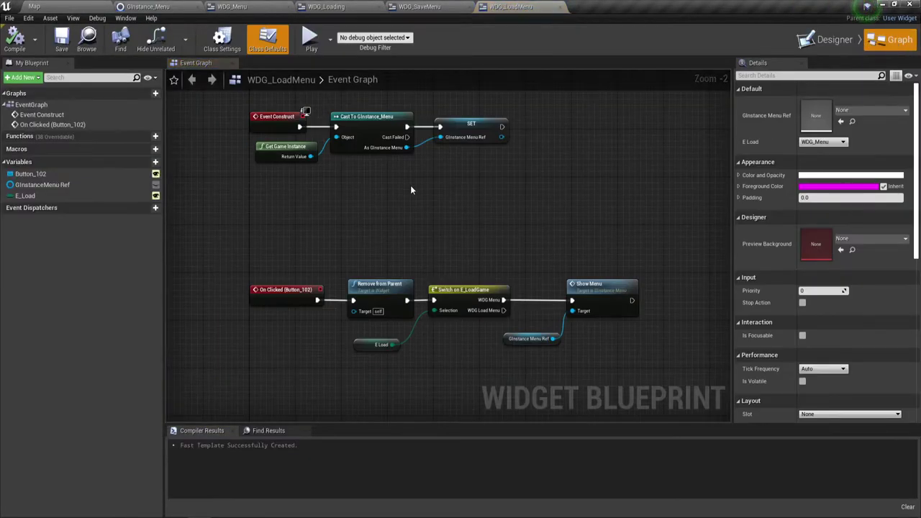
scroll(508, 200, "down", 1)
left_click_drag(257, 199, 504, 100)
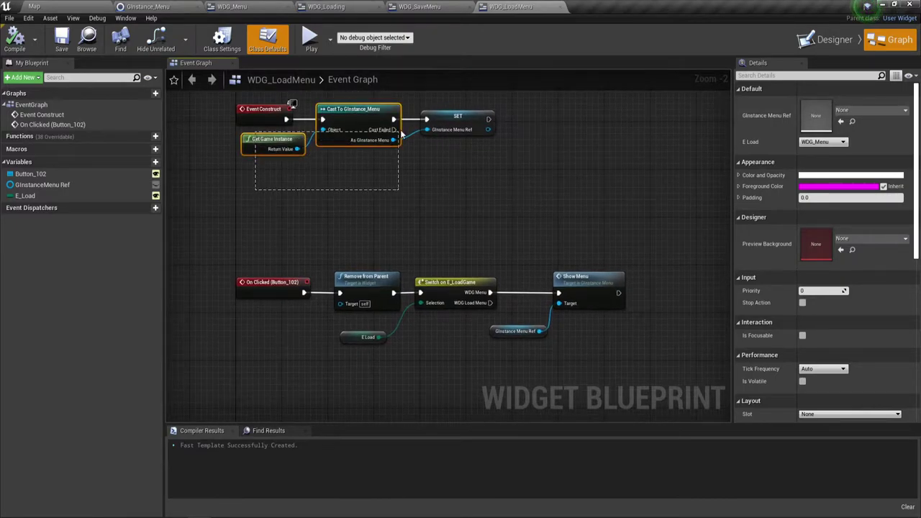
left_click_drag(455, 121, 455, 174)
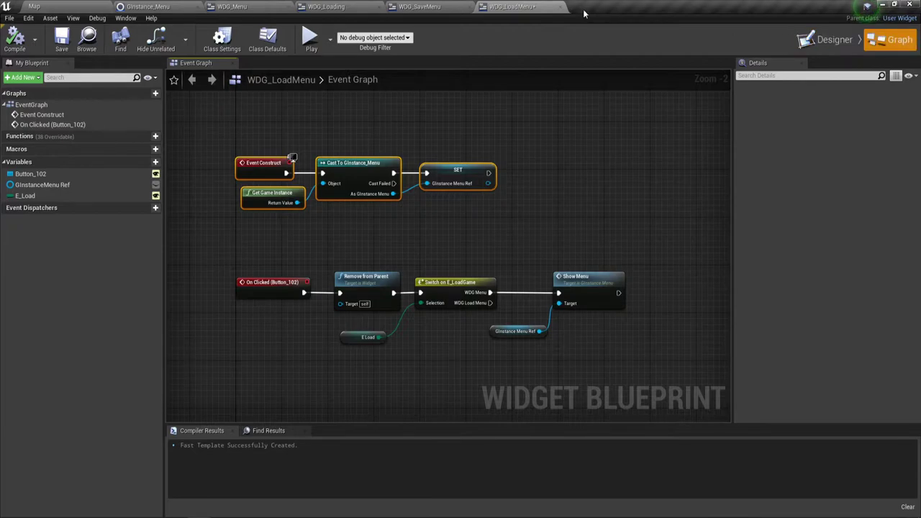
Review the WDG_SaveMenu event graph and layout, then close the WDG_LoadMenu editor.
left_click(419, 6)
left_click(896, 40)
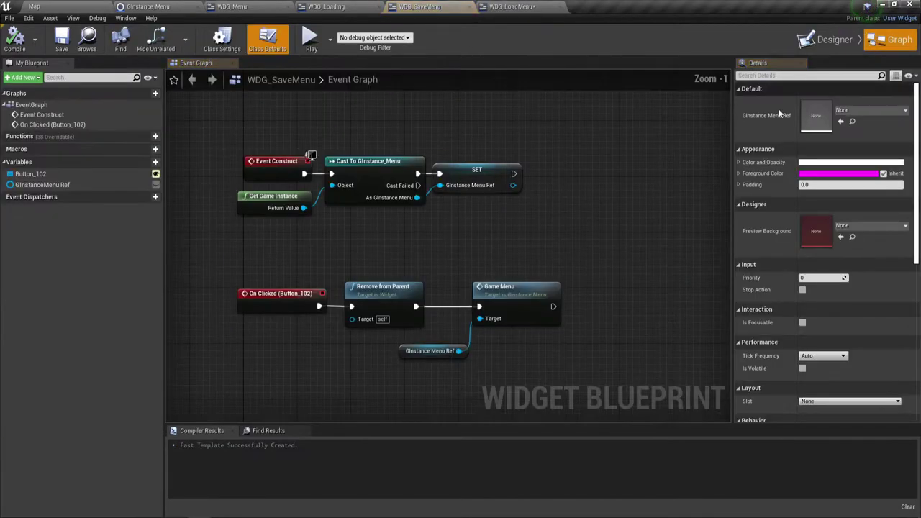
left_click_drag(534, 337, 580, 364)
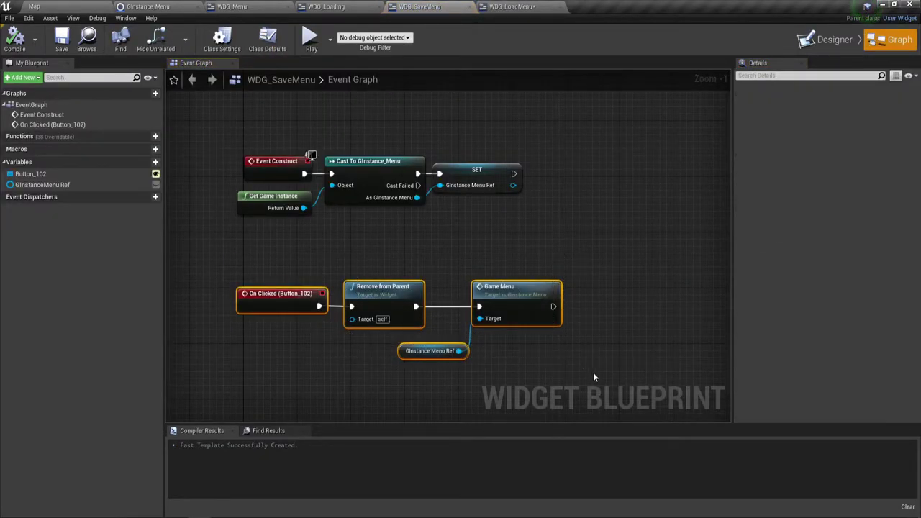
left_click(433, 218)
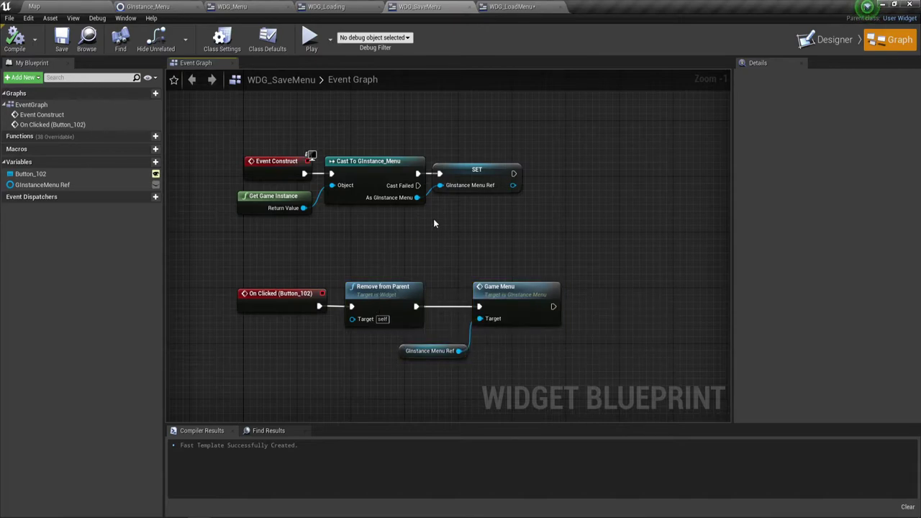
left_click(835, 41)
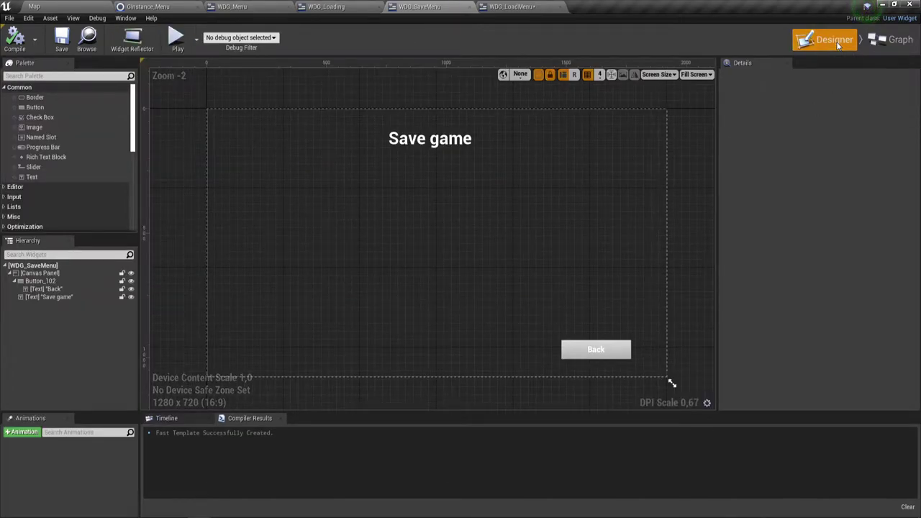
left_click(544, 6)
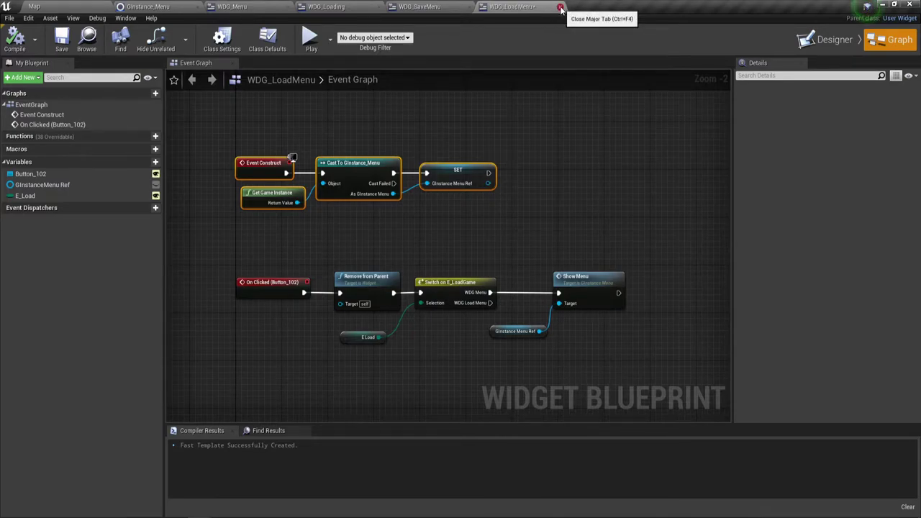
left_click(561, 7)
Close the WDG_SaveMenu and WDG_Loading editors and review the WDG_Menu button-handler graph.
left_click(473, 7)
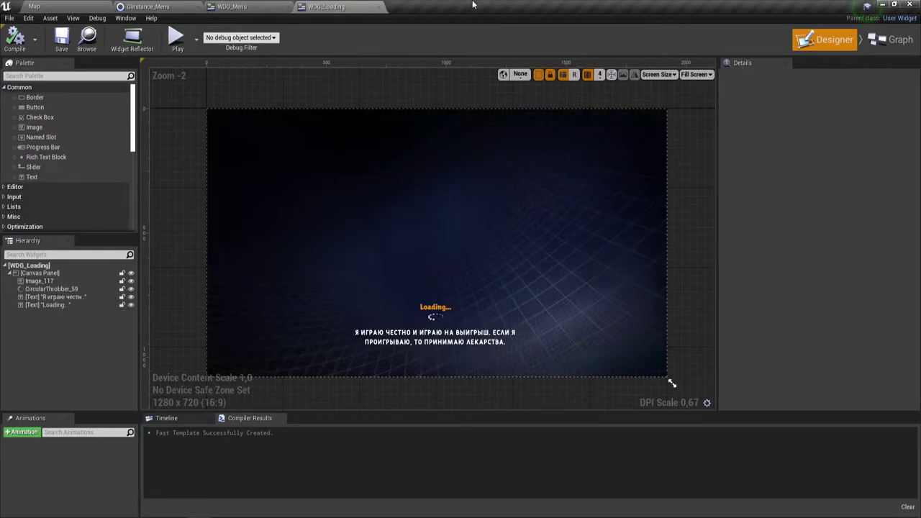
left_click(379, 7)
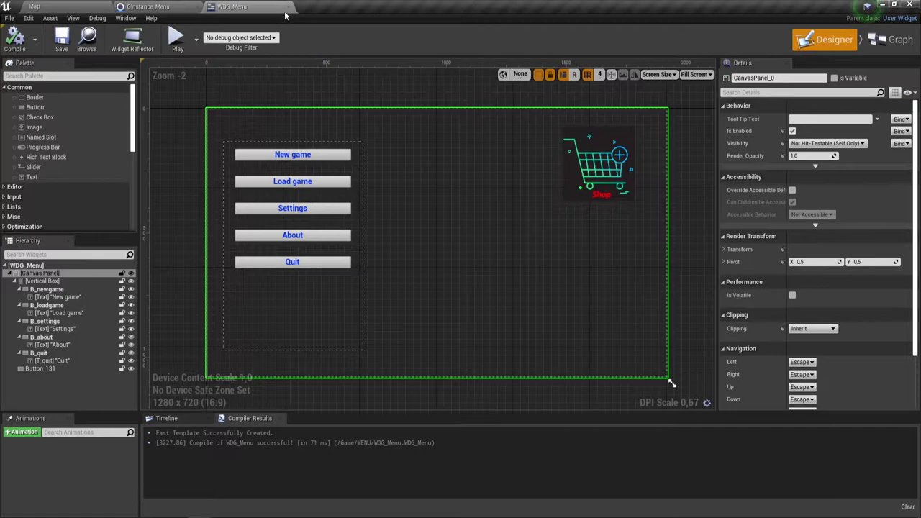
left_click(893, 49)
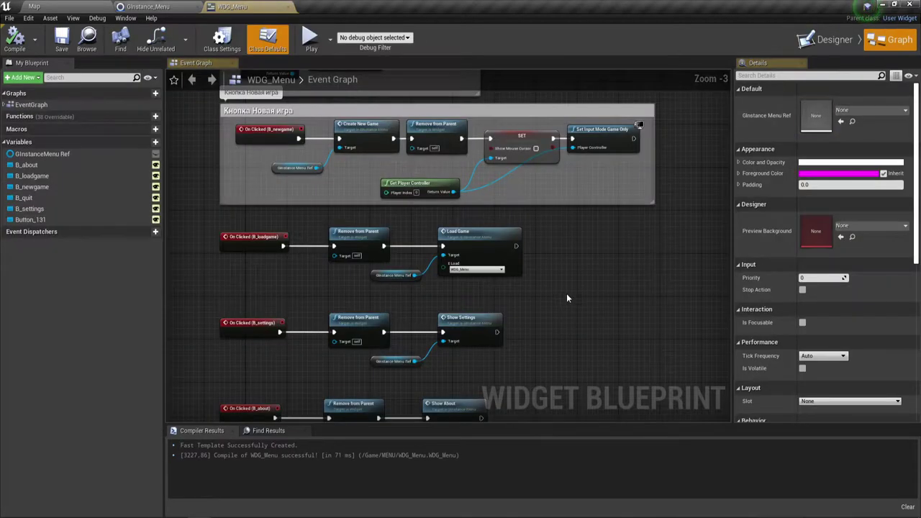
right_click_drag(566, 293, 521, 177)
scroll(488, 285, "down", 1)
right_click_drag(488, 286, 472, 278)
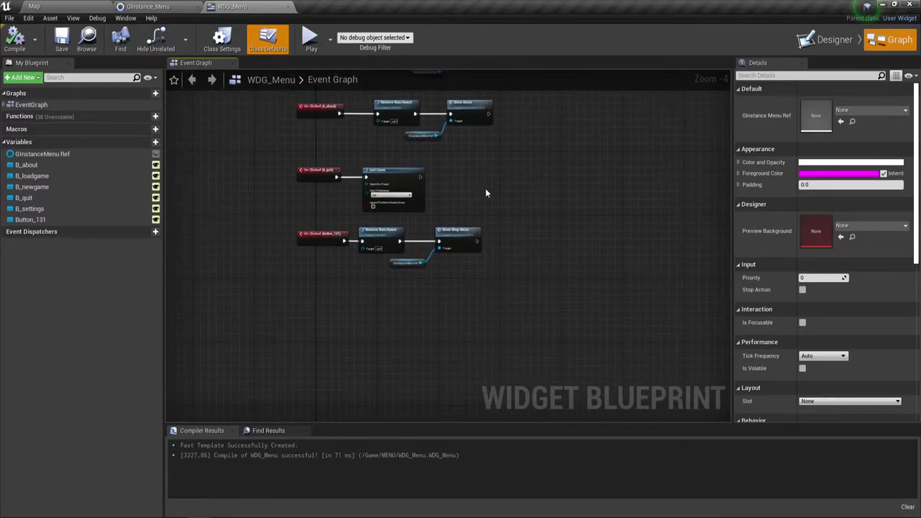
right_click_drag(478, 208, 413, 335)
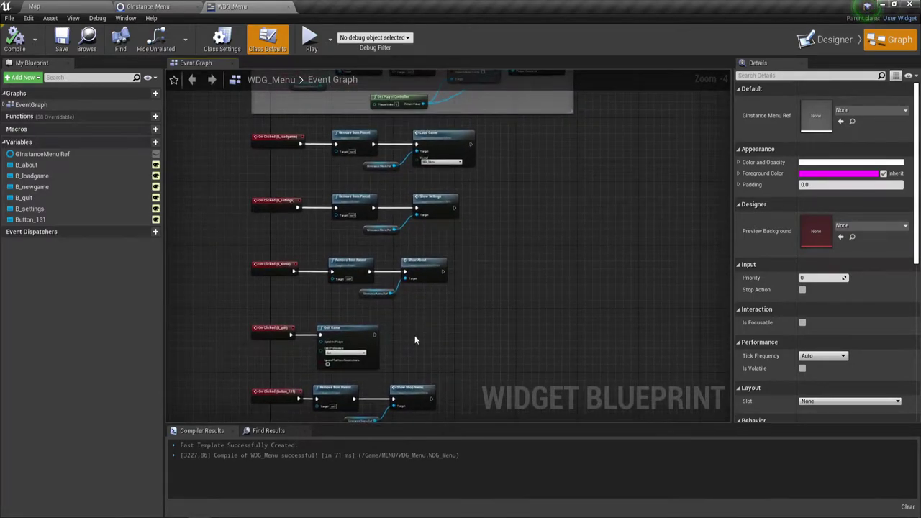
scroll(461, 151, "up", 2)
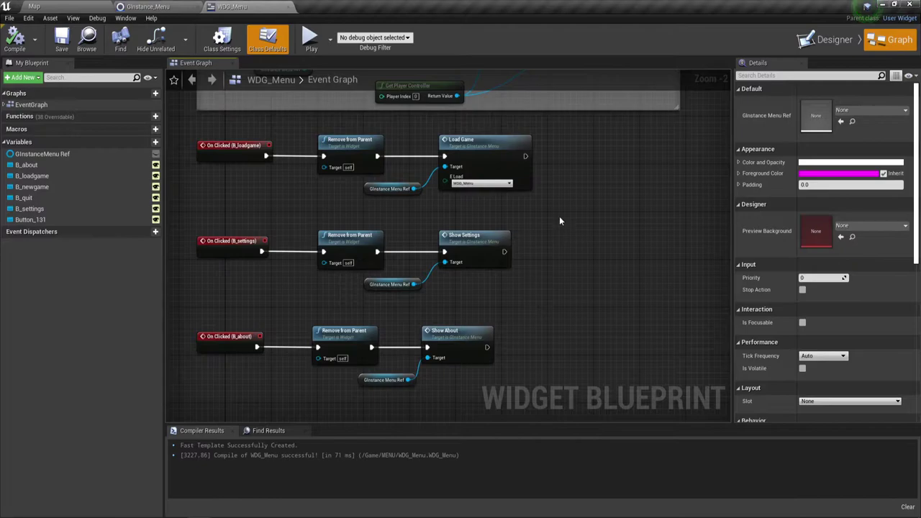
right_click_drag(560, 220, 556, 374)
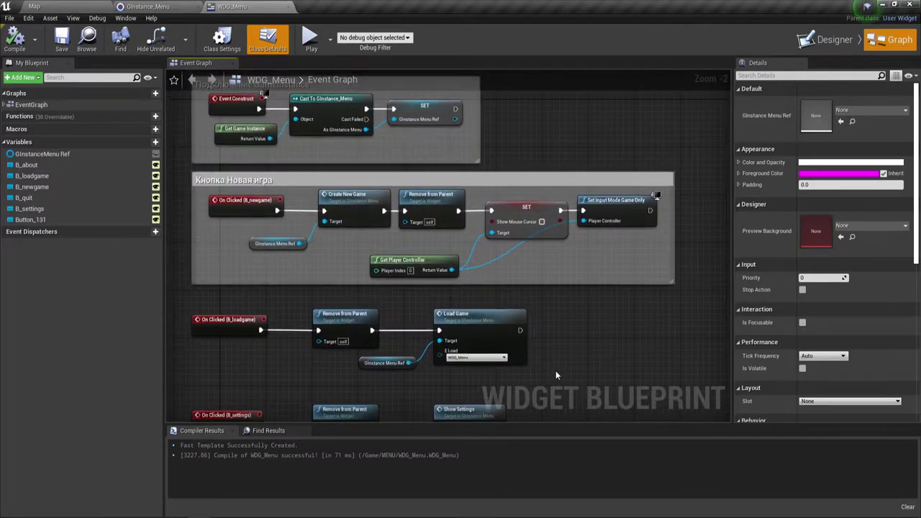
right_click_drag(552, 153, 569, 182)
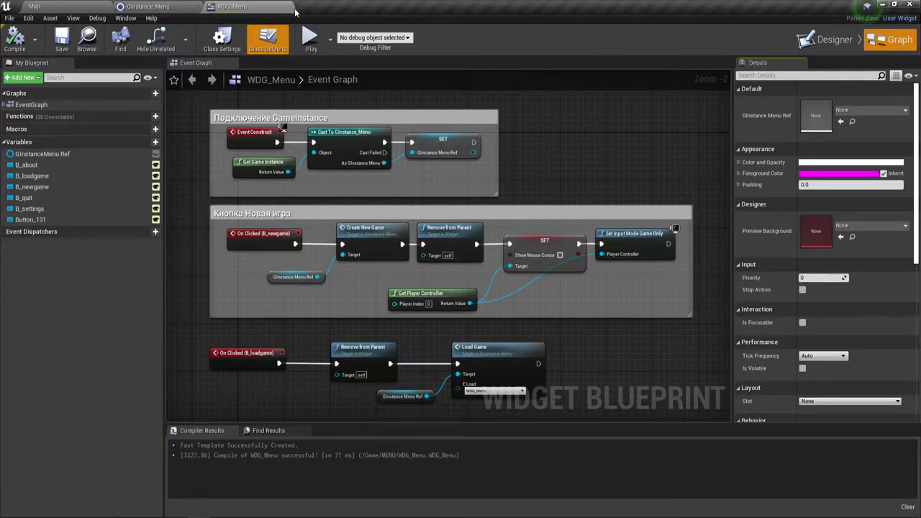
Close WDG_Menu, inspect the GInstance_Menu 'Загрузка главного меню' nodes, and return to the Map.
left_click(290, 7)
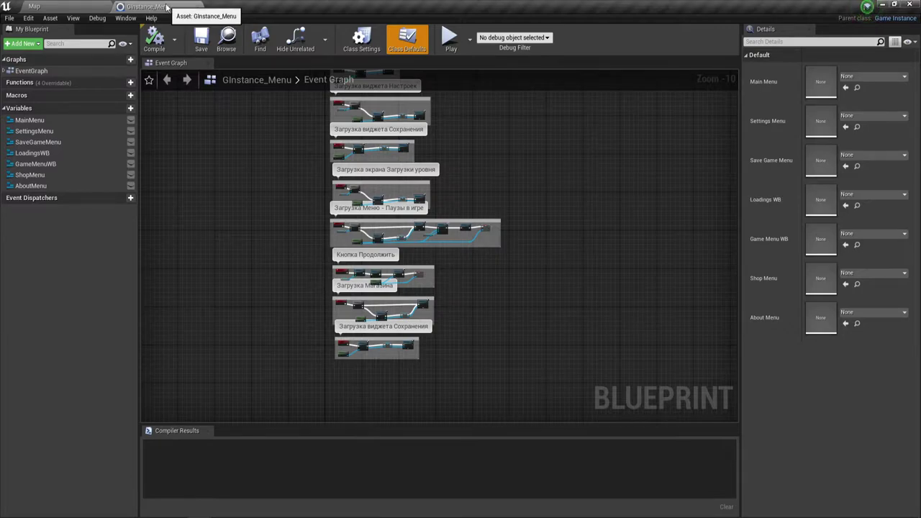
scroll(473, 149, "up", 1)
scroll(425, 216, "up", 1)
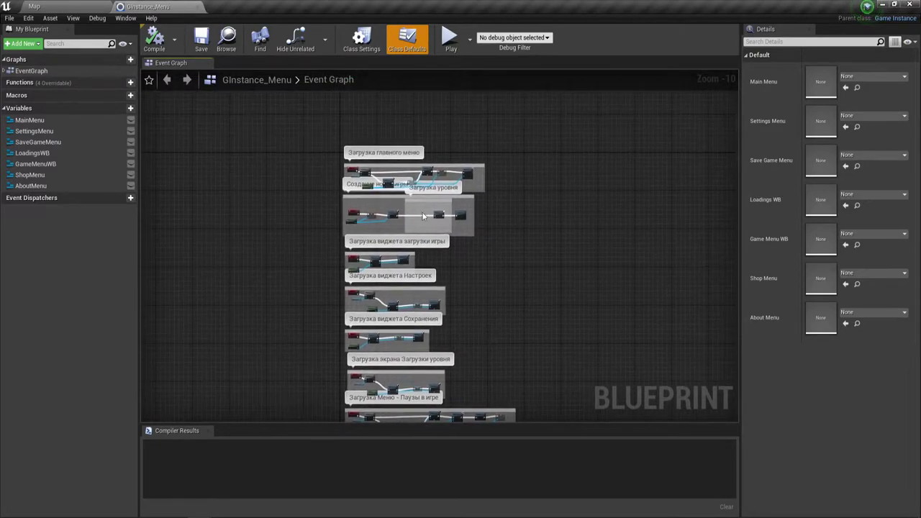
scroll(415, 208, "up", 2)
scroll(414, 208, "up", 2)
right_click_drag(412, 200, 360, 222)
scroll(359, 222, "down", 3)
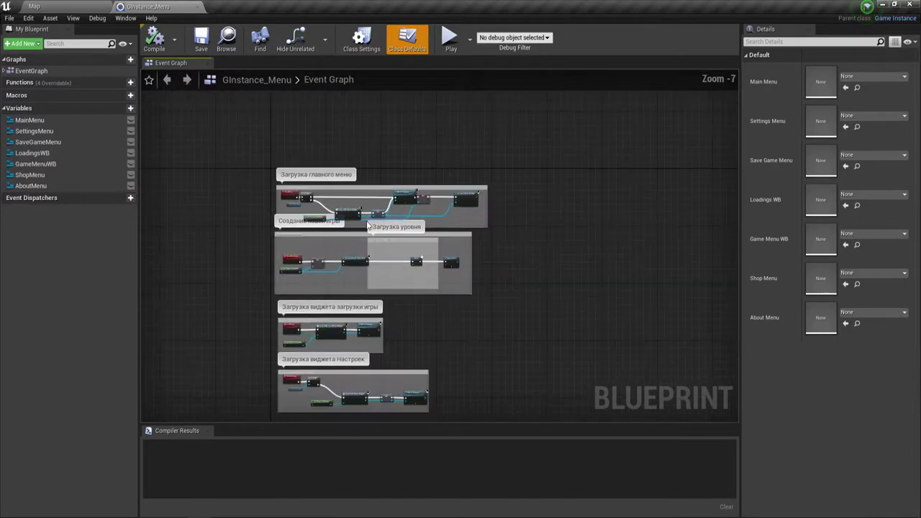
scroll(367, 226, "up", 2)
right_click_drag(350, 263, 367, 195)
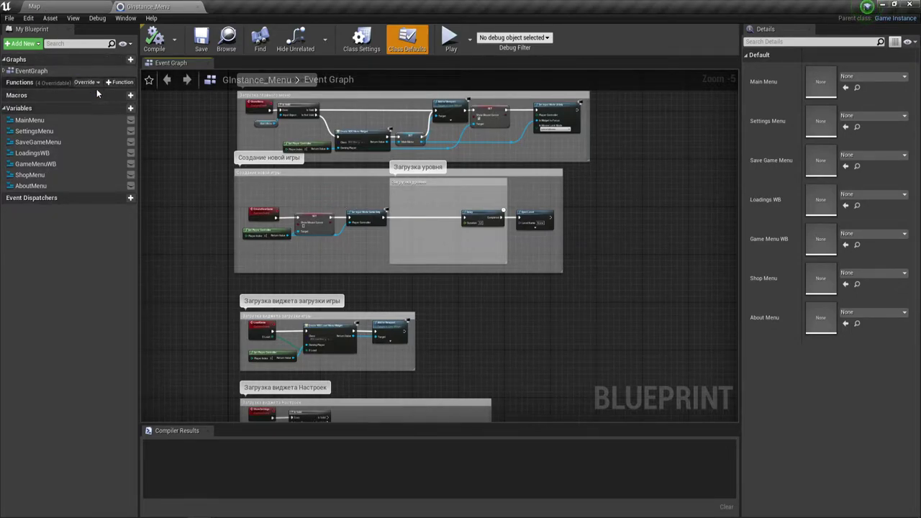
left_click(63, 6)
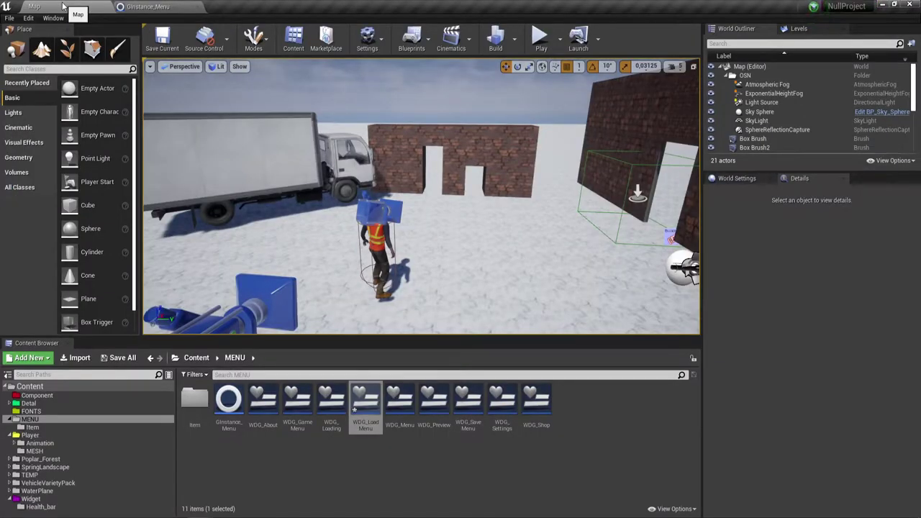
Deselect the WDG_LoadMenu asset and bring up the Window menu.
left_click(576, 444)
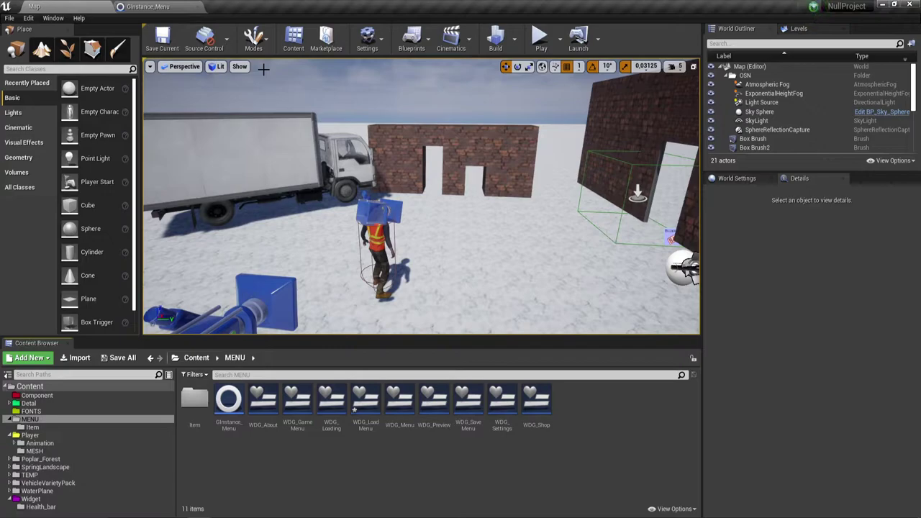
left_click(53, 18)
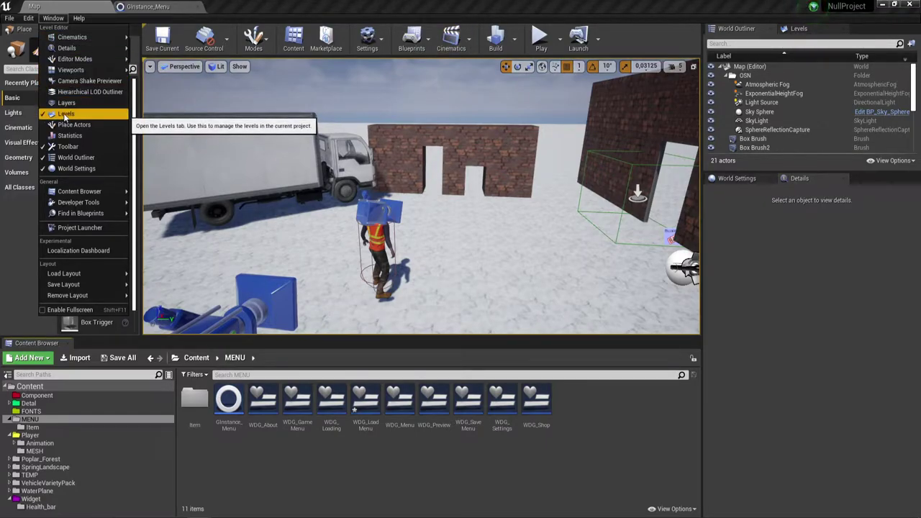
Show the Levels panel and create a new folder named MAPs in Content.
left_click(799, 31)
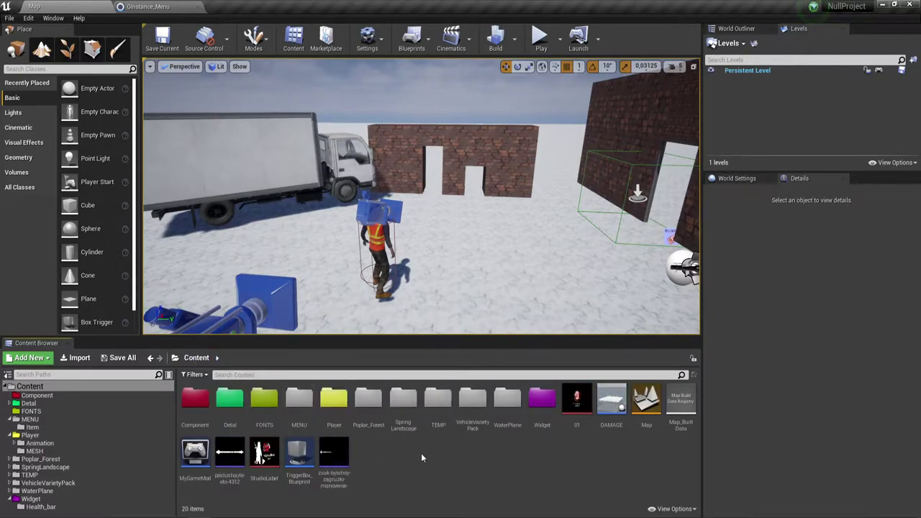
right_click(421, 452)
left_click(459, 117)
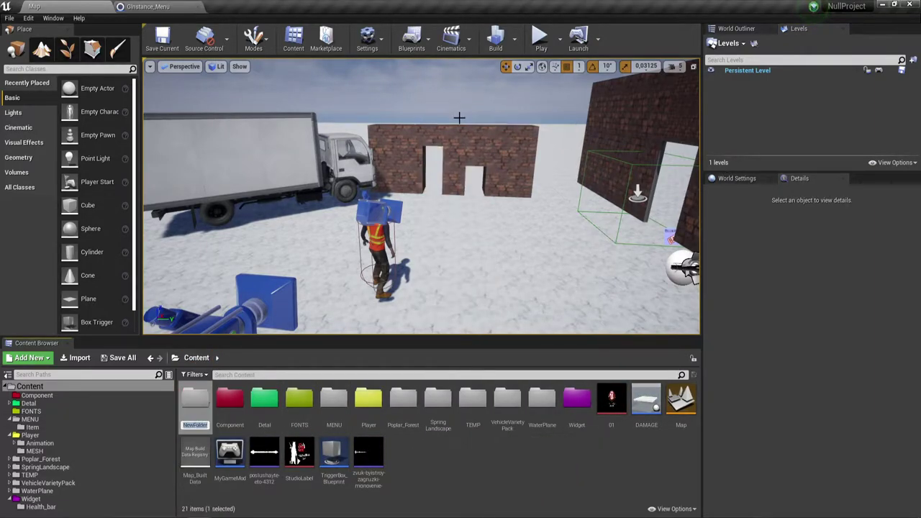
type("MAP")
type("s")
key("Return")
key("Return")
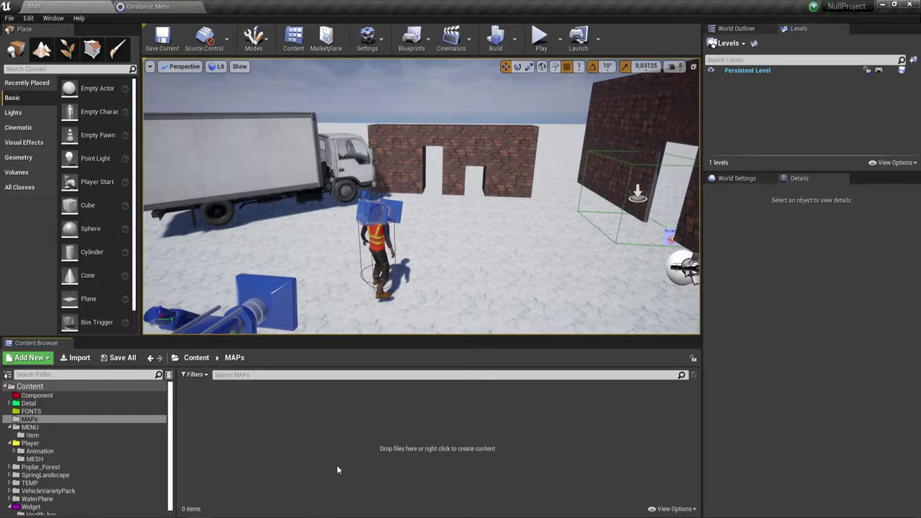
Move the Map level and Map_BuiltData into the MAPs folder and open it.
left_click(195, 358)
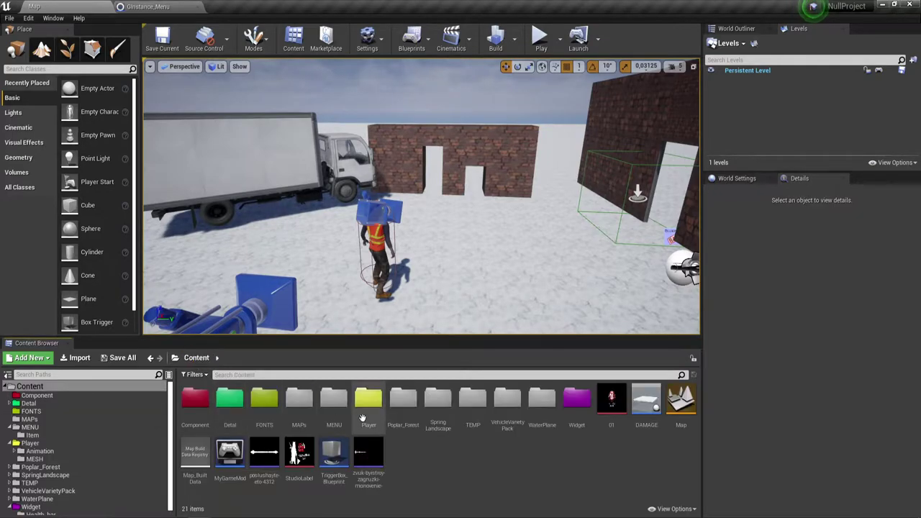
left_click(681, 400)
left_click(193, 451, "ctrl")
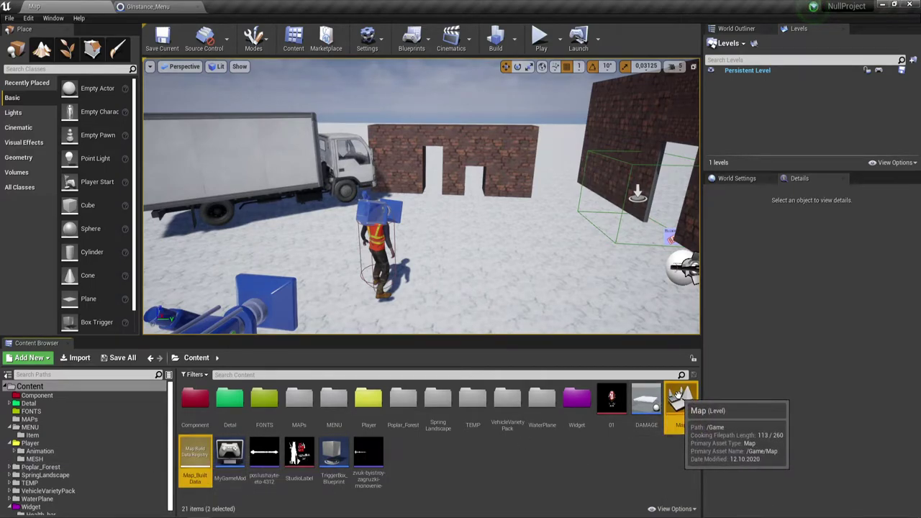
mouse_move(679, 401)
left_mouse_down()
mouse_move(272, 430)
mouse_move(297, 400)
left_mouse_up()
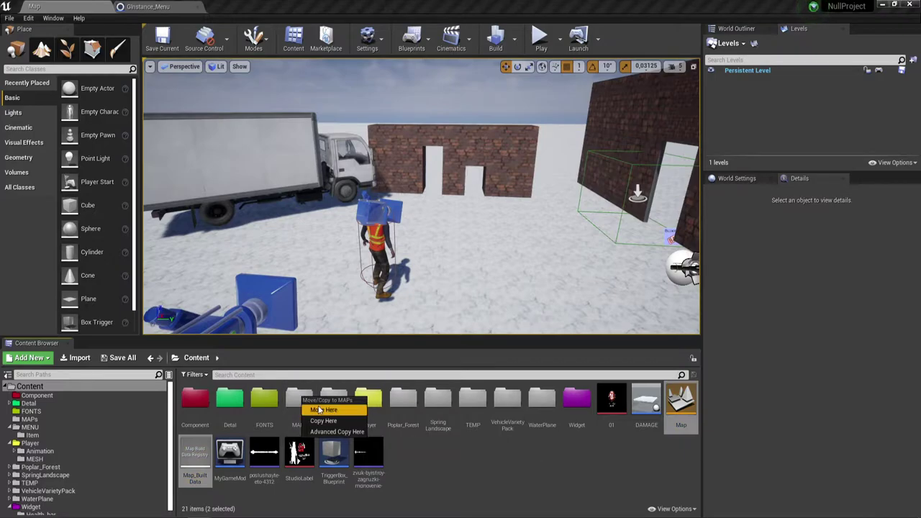
left_click(318, 407)
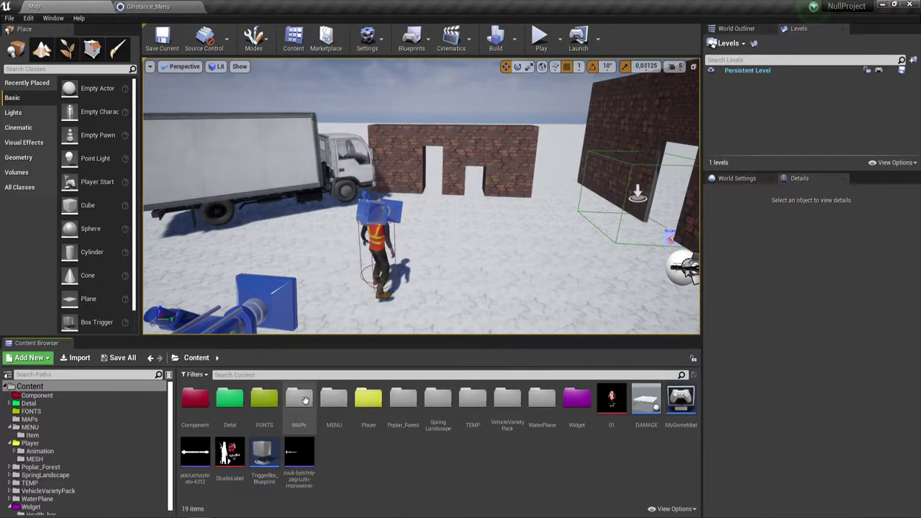
double_click(305, 401)
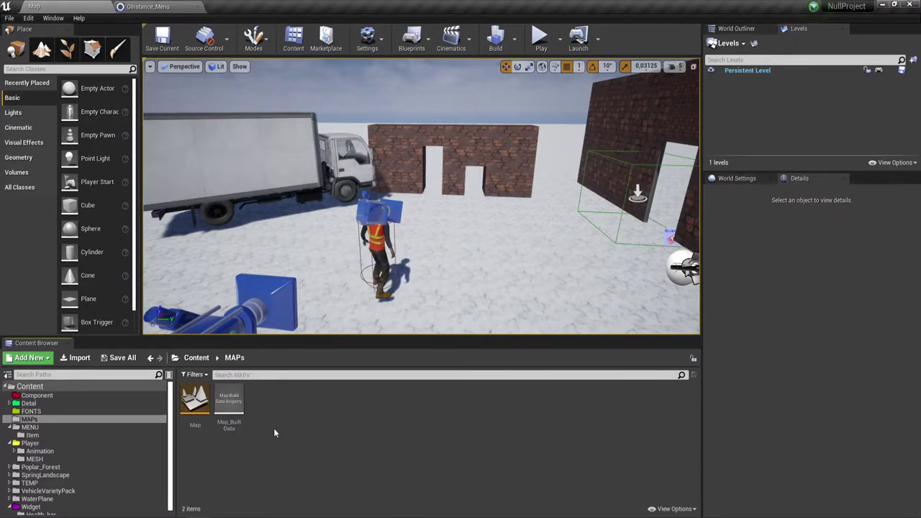
left_click(185, 407)
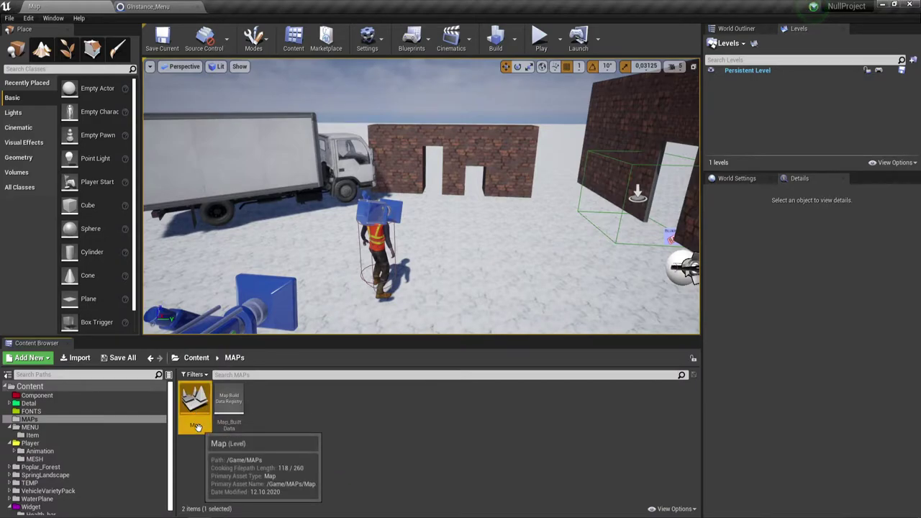
Rename the Map level asset in MAPs to MAP_Game01.
left_click(195, 426)
key("BackSpace")
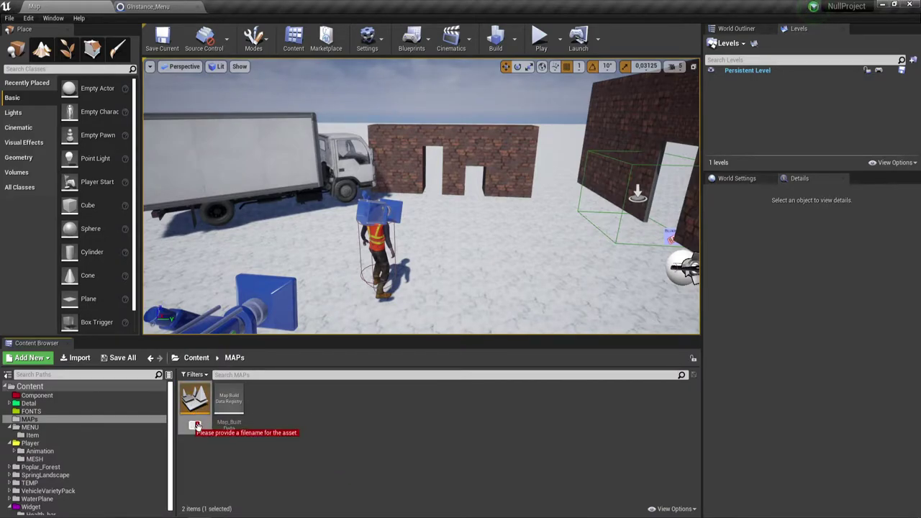
type("Map")
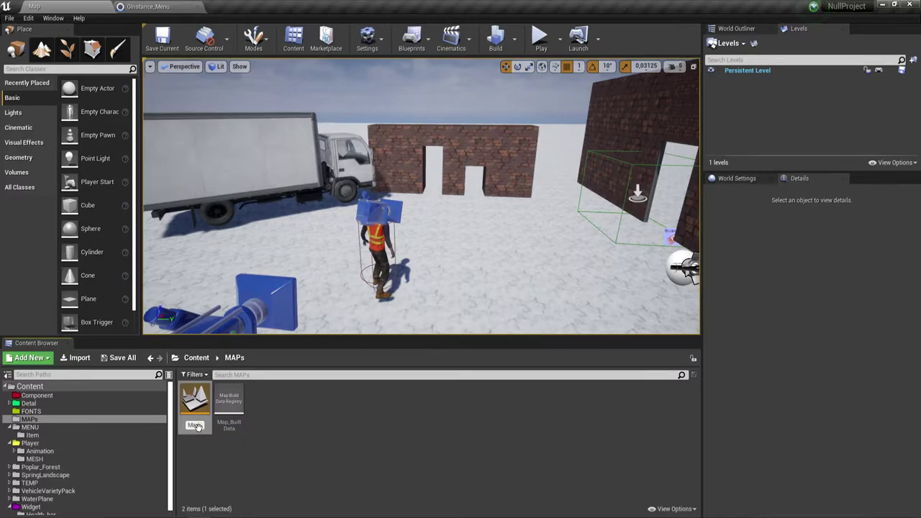
key("Return")
key("BackSpace")
key("BackSpace")
type("AP_")
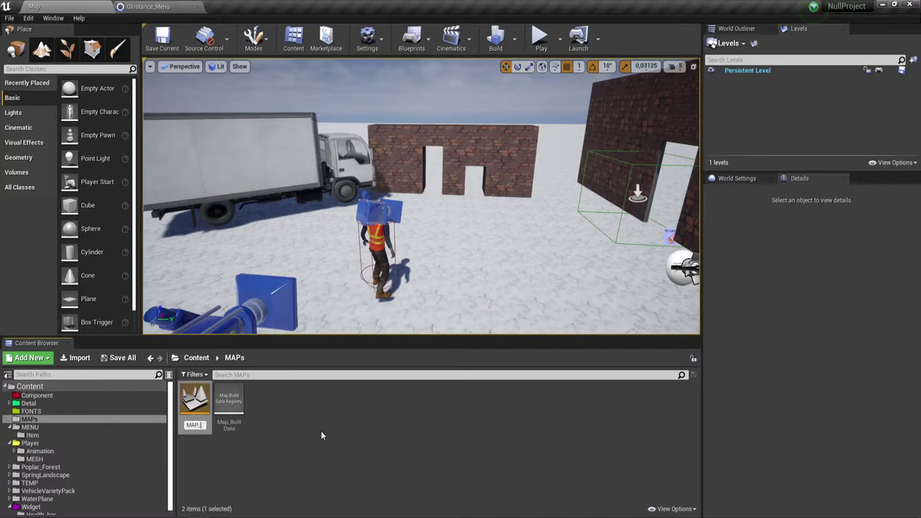
type("Game")
type("01")
key("Return")
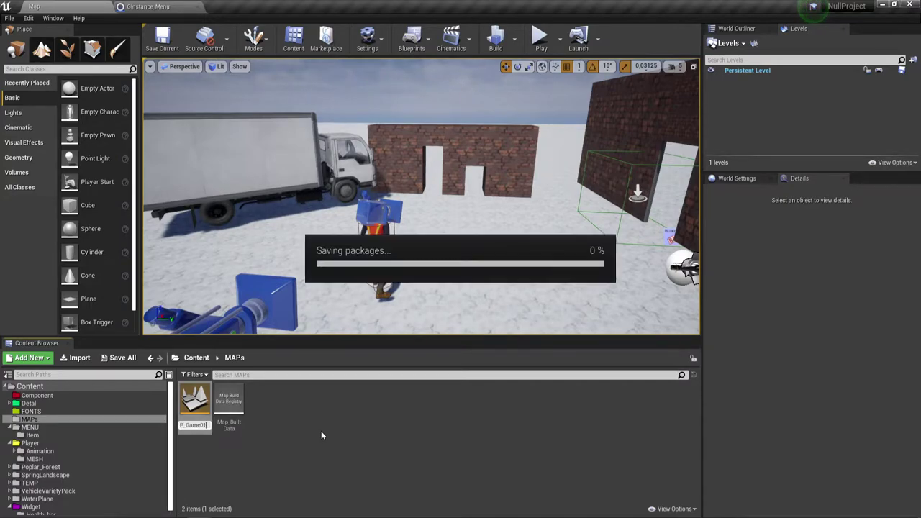
left_click(303, 423)
Create a new empty level named MAP_Default in the MAPs folder.
right_click(303, 424)
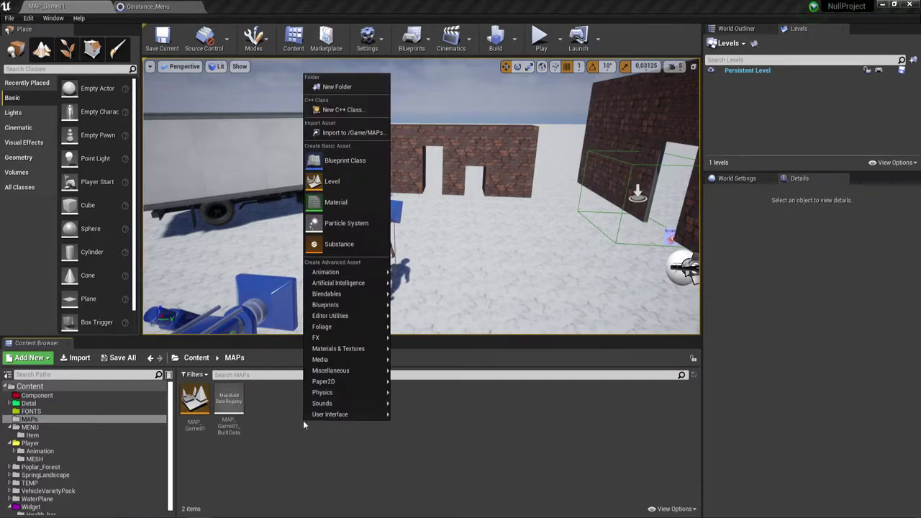
left_click(331, 181)
type("MAP_De")
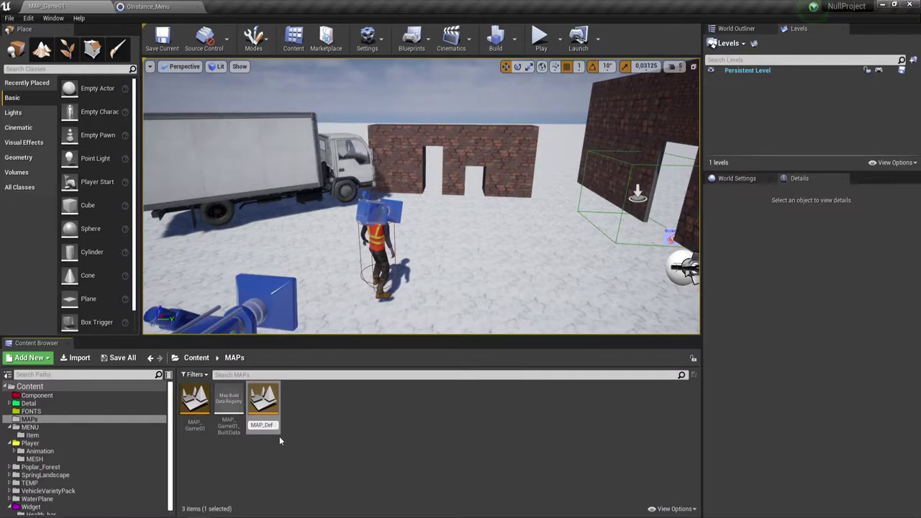
type("fault")
key("Return")
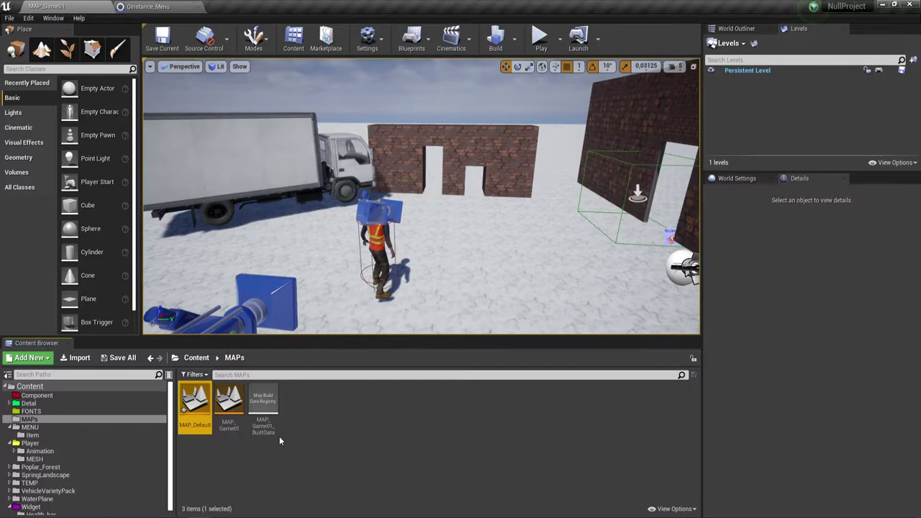
left_click(299, 417)
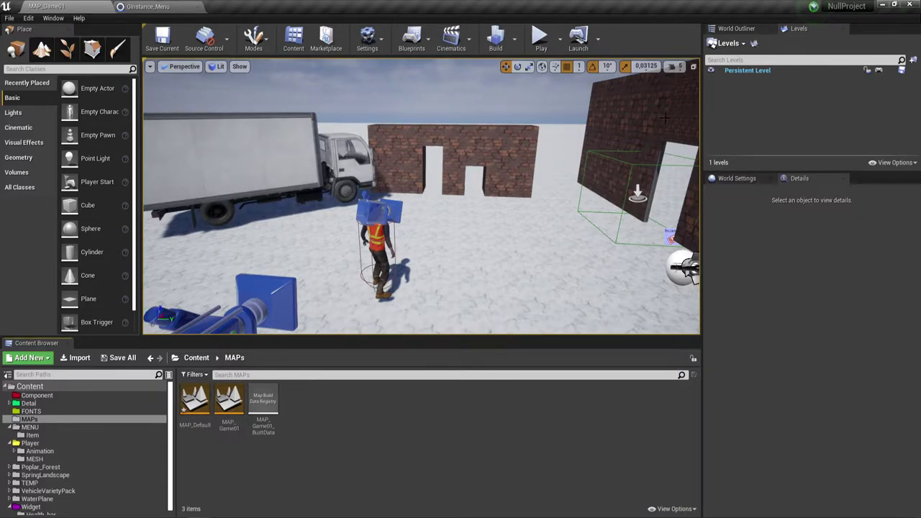
Create a second new level named MAP_Preview in MAPs.
right_click(316, 412)
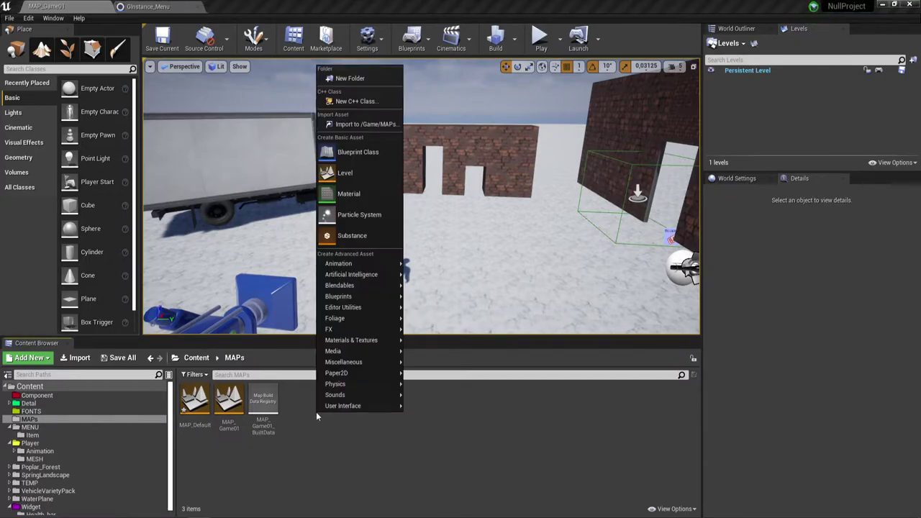
left_click(359, 174)
type("MAP_")
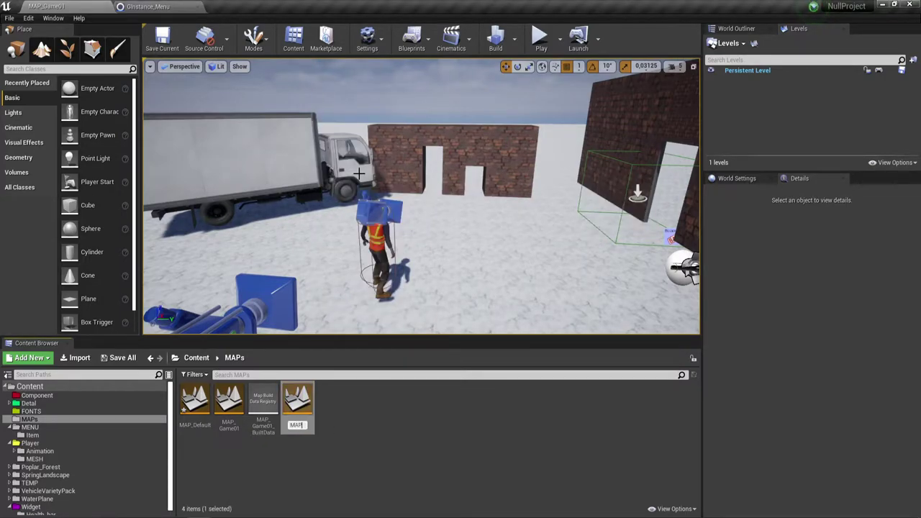
type("_")
type("Previ")
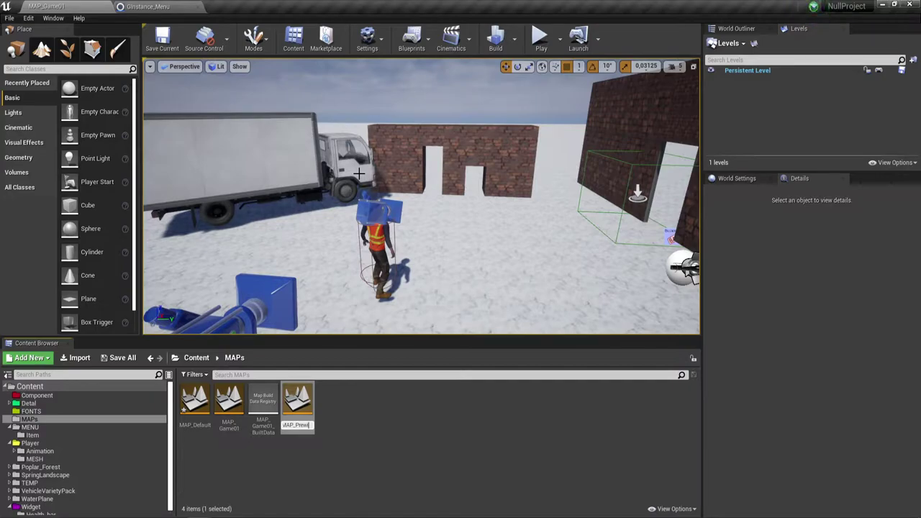
type("e")
type("w")
key("BackSpace")
key("Return")
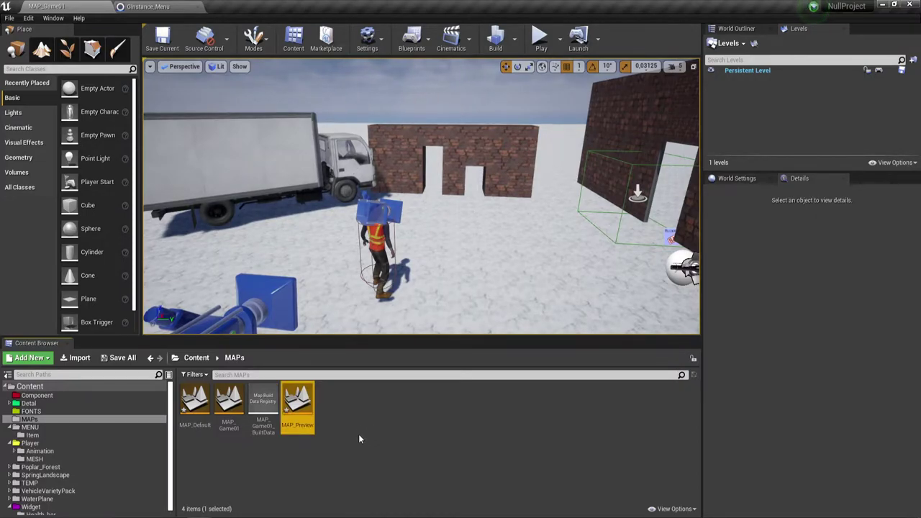
Create a new level named MAP_Menu in the MAPs folder.
left_click(360, 439)
right_click(360, 438)
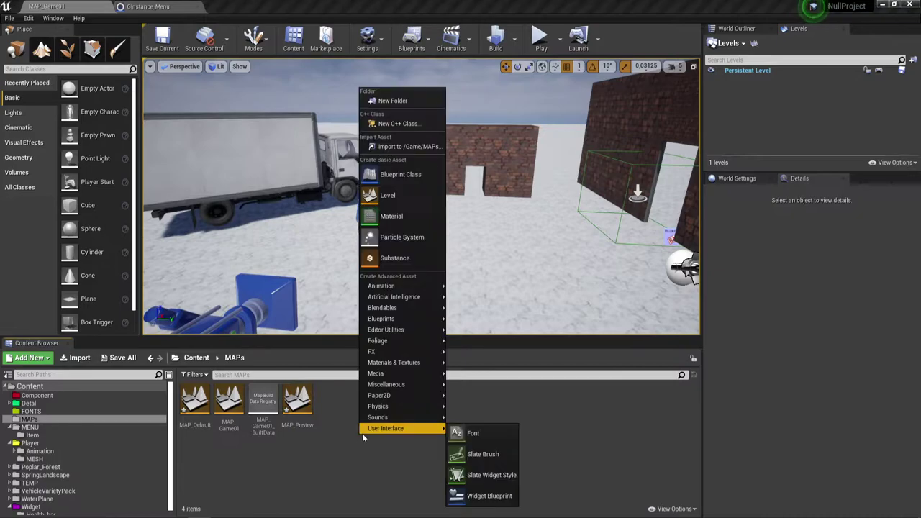
left_click(397, 194)
type("MAP")
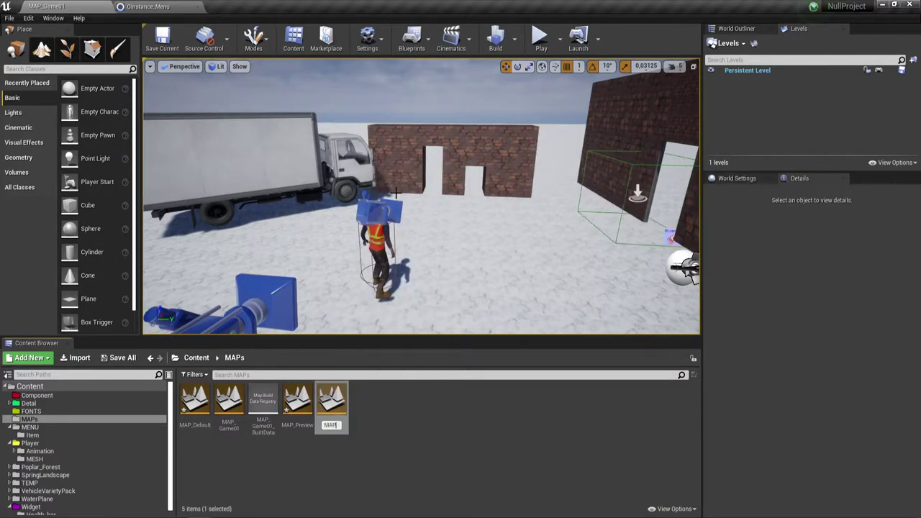
type("_")
type("Menu")
key("Return")
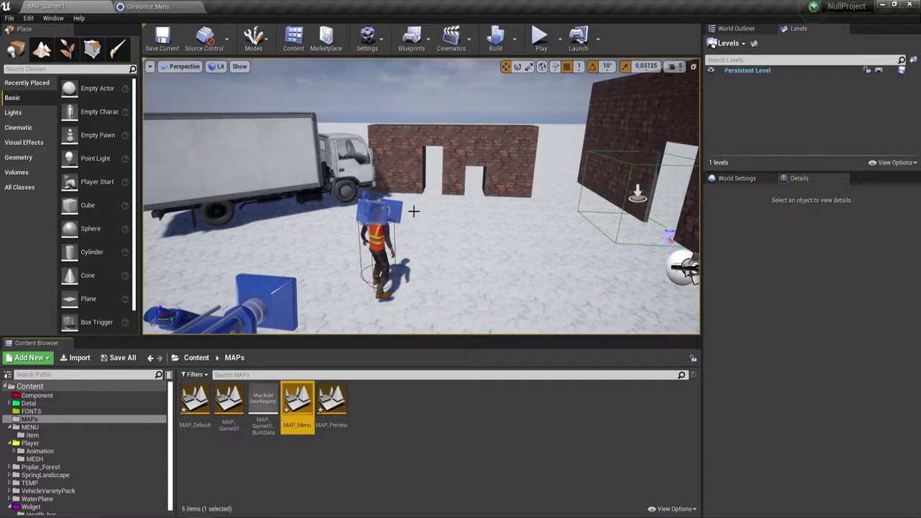
Create another new level named MAP_Loading in MAPs.
left_click(346, 459)
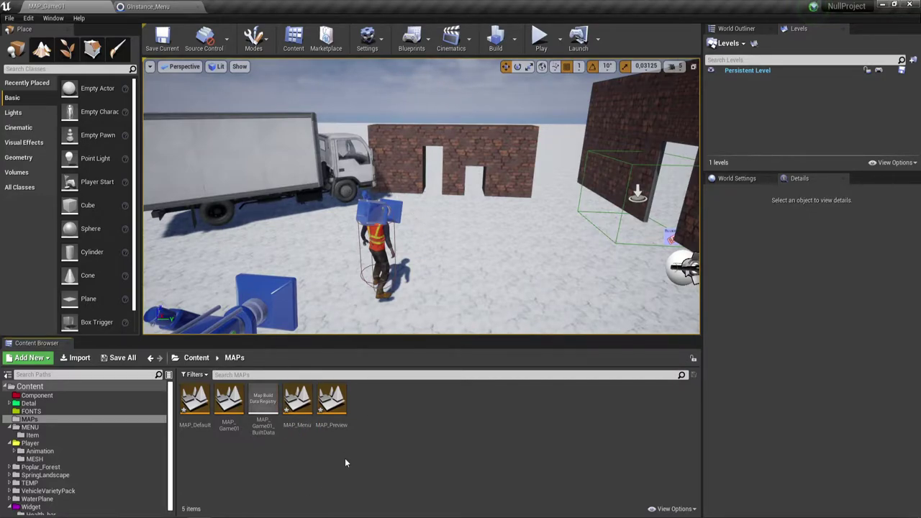
right_click(346, 452)
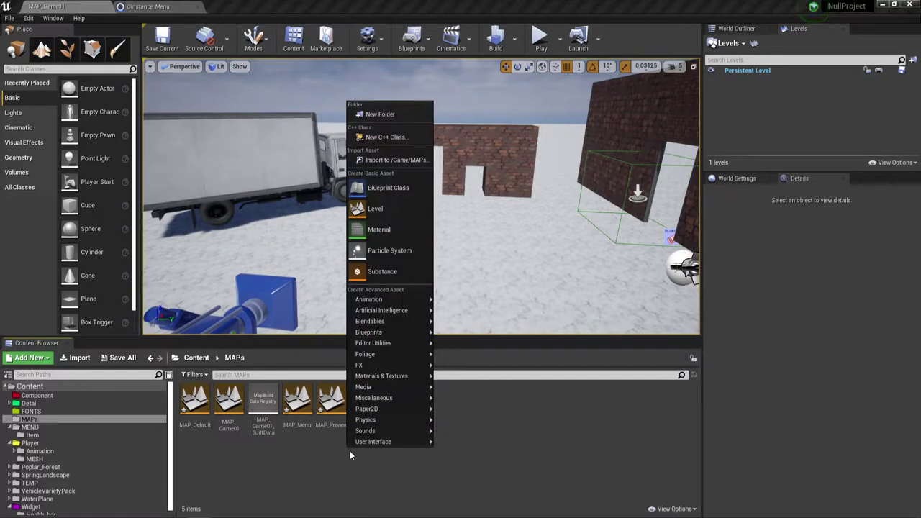
left_click(385, 209)
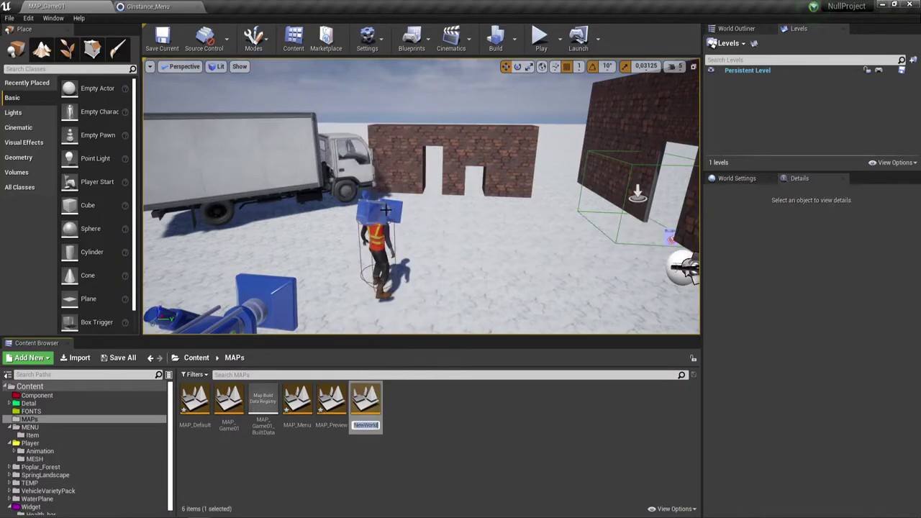
type("MAP")
type("_")
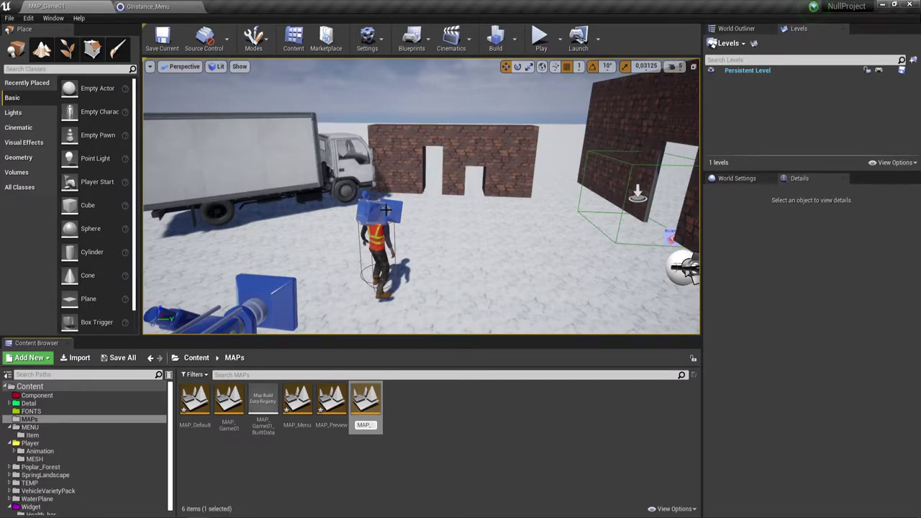
type("Loading")
key("Return")
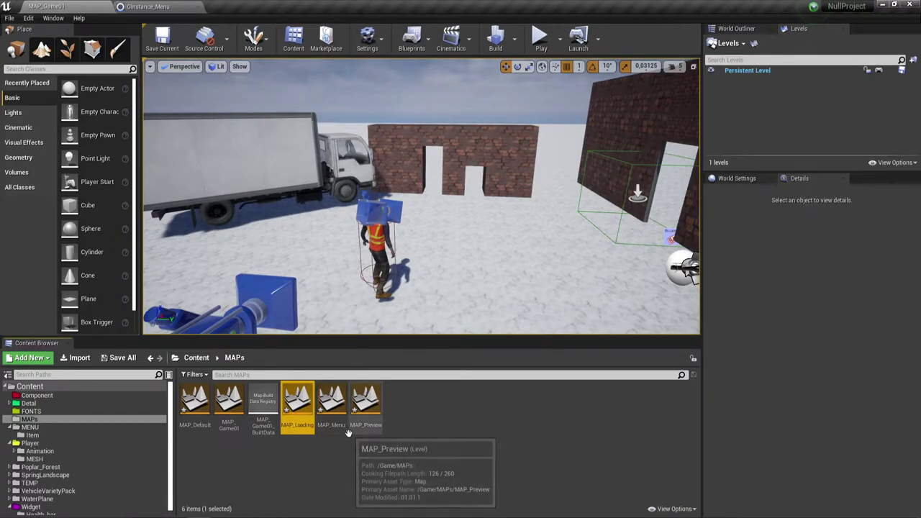
Load MAP_Default, saving pending changes, and add MAP_Game01, MAP_Loading, MAP_Preview and MAP_Menu as sublevels.
double_click(198, 397)
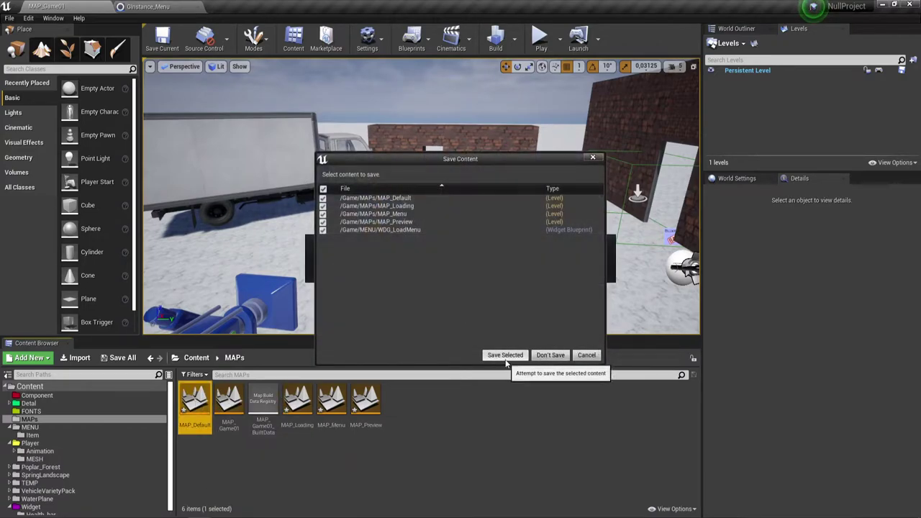
left_click(504, 355)
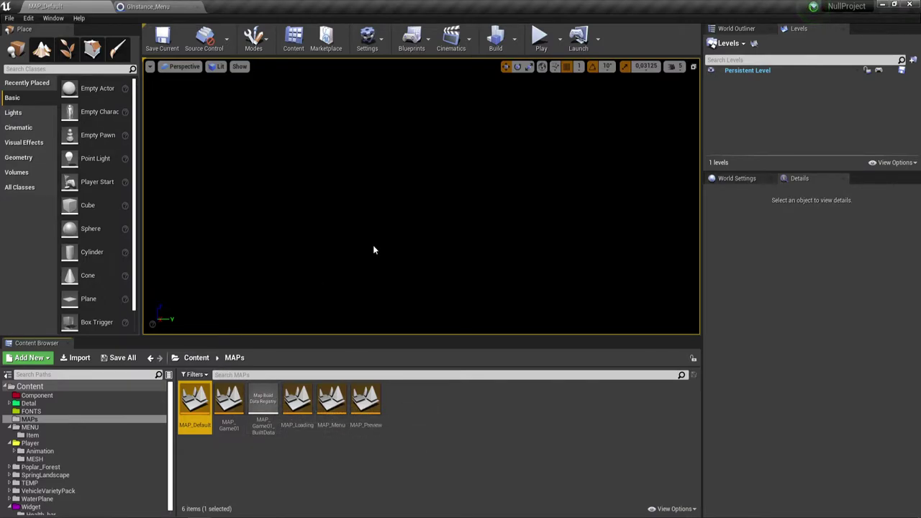
left_click(230, 403)
left_click(298, 400, "ctrl")
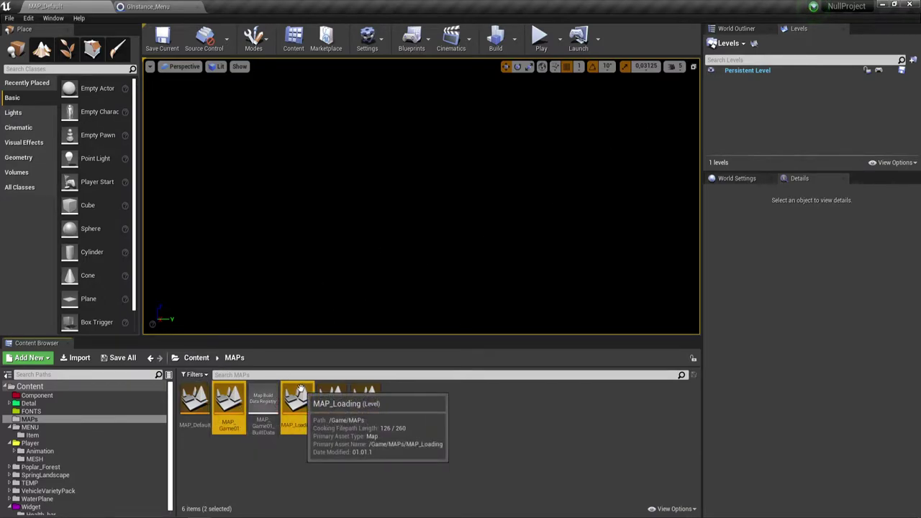
left_click(366, 400, "ctrl")
left_click(333, 401, "ctrl")
left_click_drag(333, 400, 785, 93)
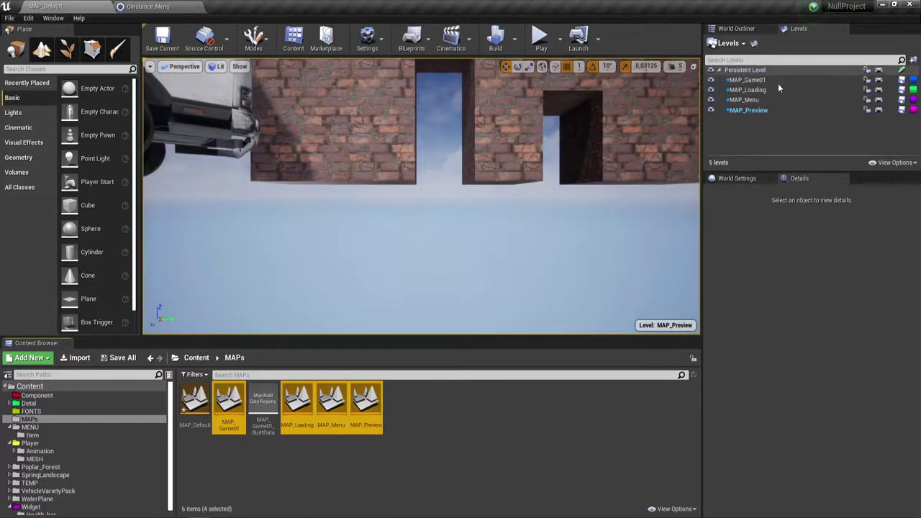
Inspect the scene and select the Light Source actor in the level's actor list.
mouse_move(450, 175)
right_mouse_down()
mouse_move(432, 216)
mouse_move(324, 180)
right_mouse_up()
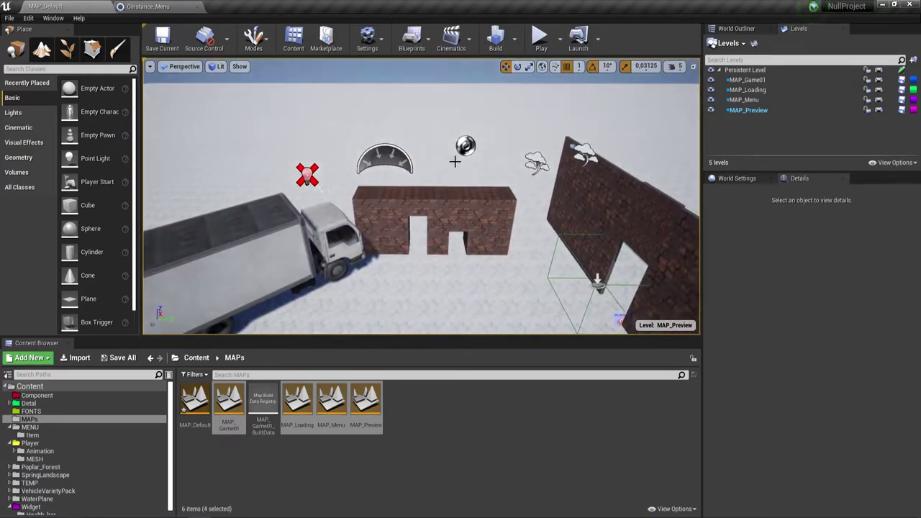
left_click(314, 177)
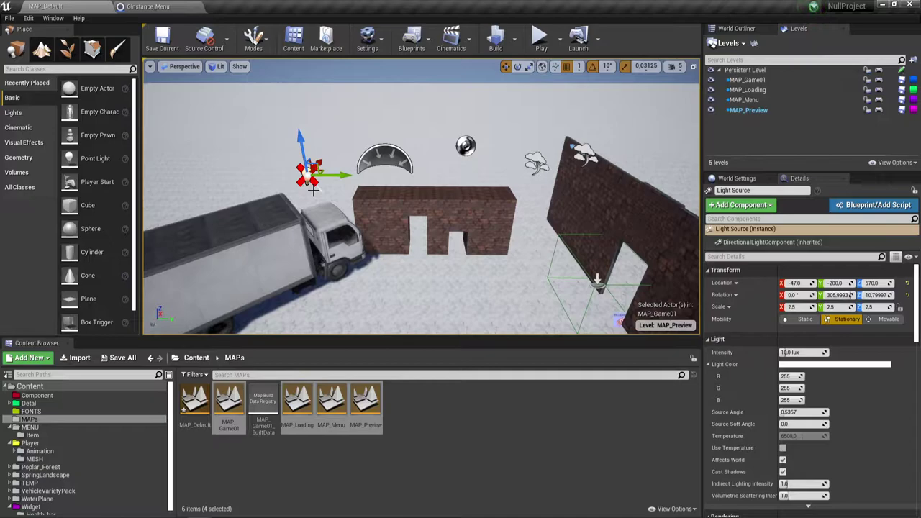
left_click(756, 28)
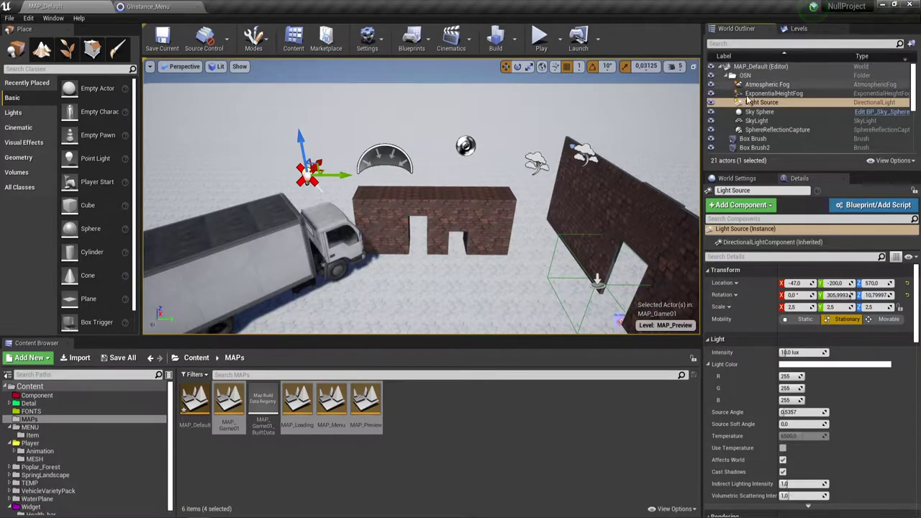
left_click(769, 104)
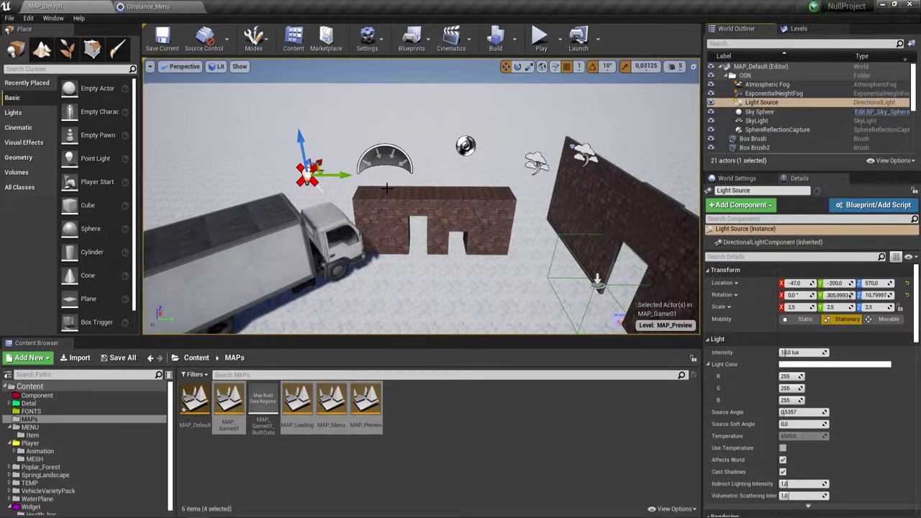
left_click(147, 6)
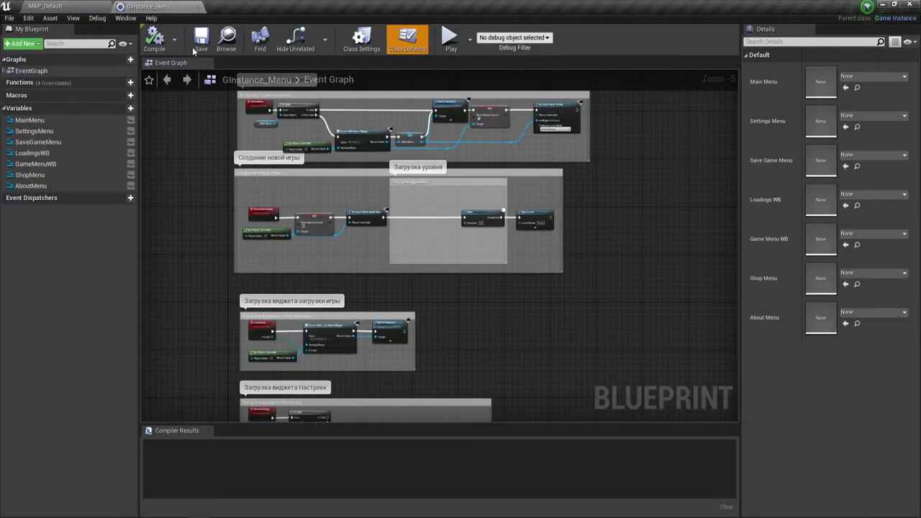
left_click(79, 6)
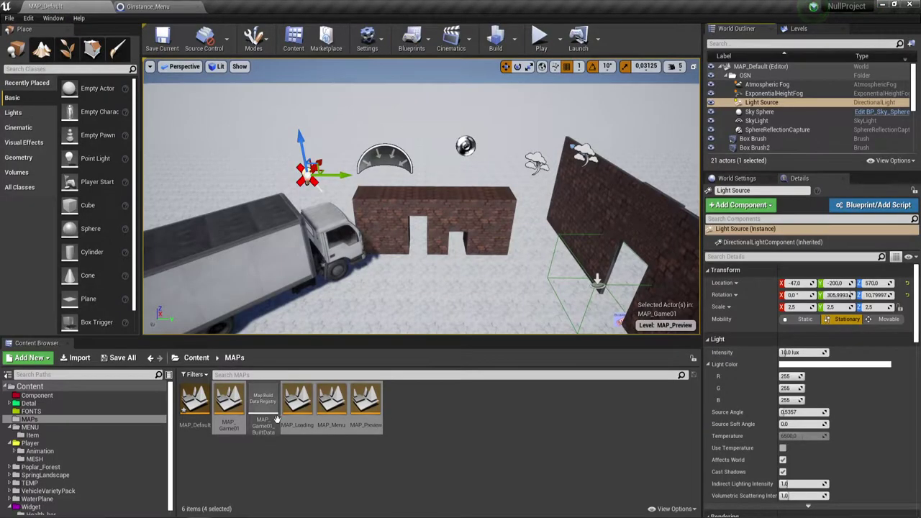
left_click(285, 467)
Show the Levels list, reload MAP_Default saving pending changes, and save the current map.
left_click(800, 29)
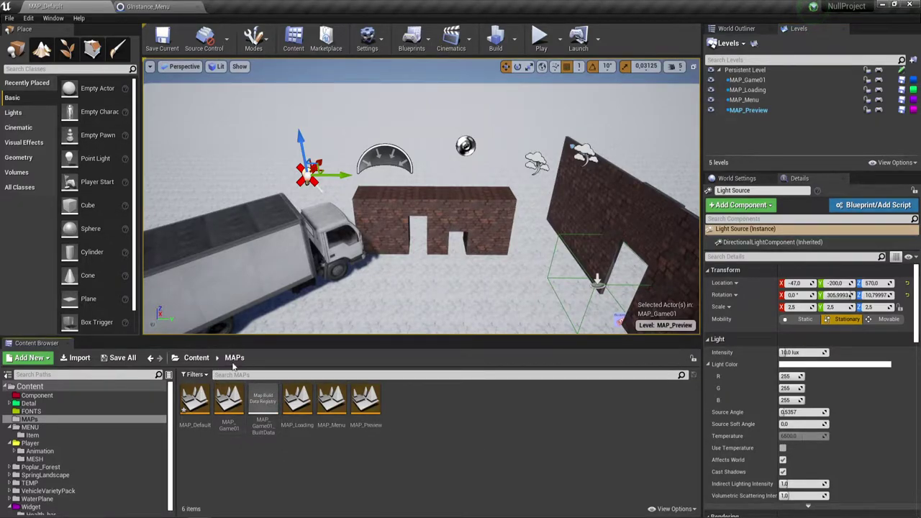
double_click(200, 404)
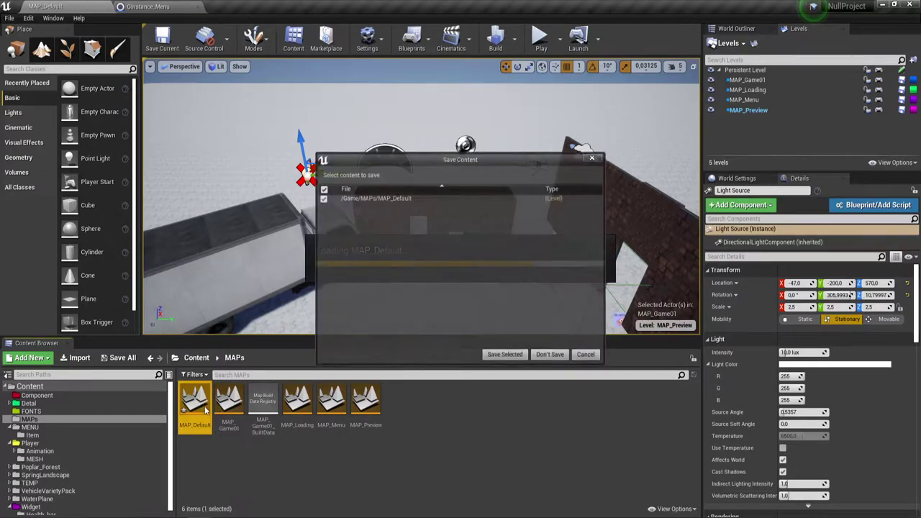
left_click(516, 353)
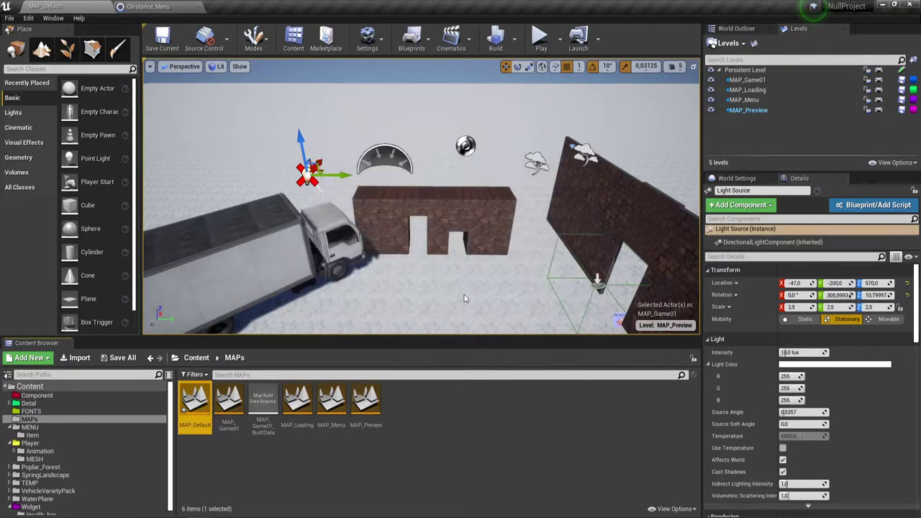
left_click(163, 38)
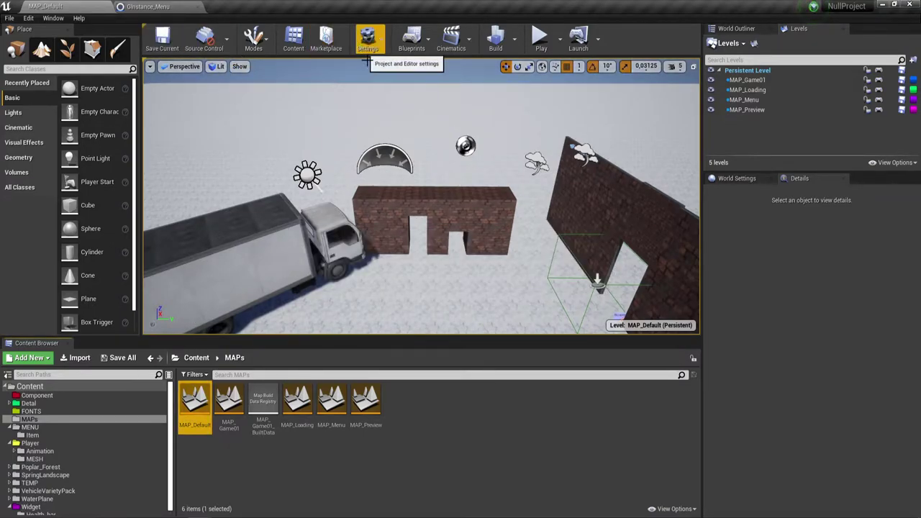
Add a new Blueprint Interface asset from the Blueprints menu and name it BP_LoadInterface.
right_click(421, 413)
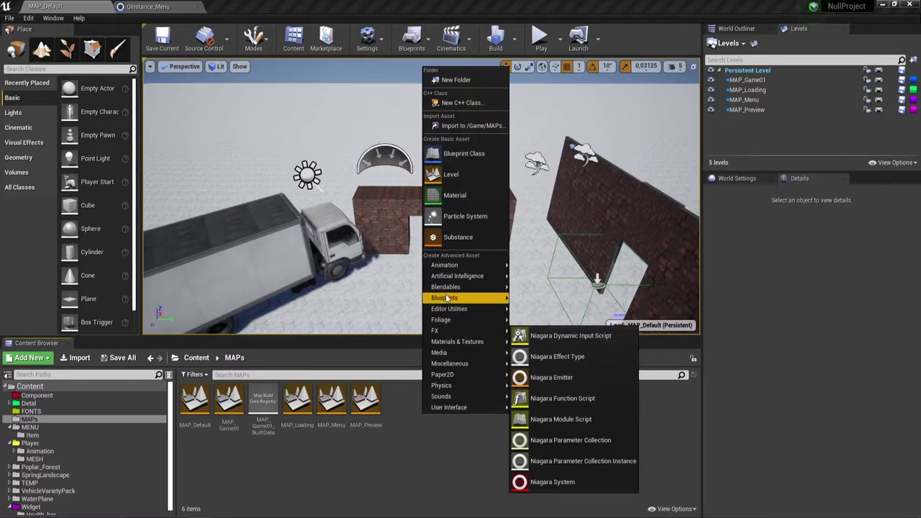
mouse_move(446, 298)
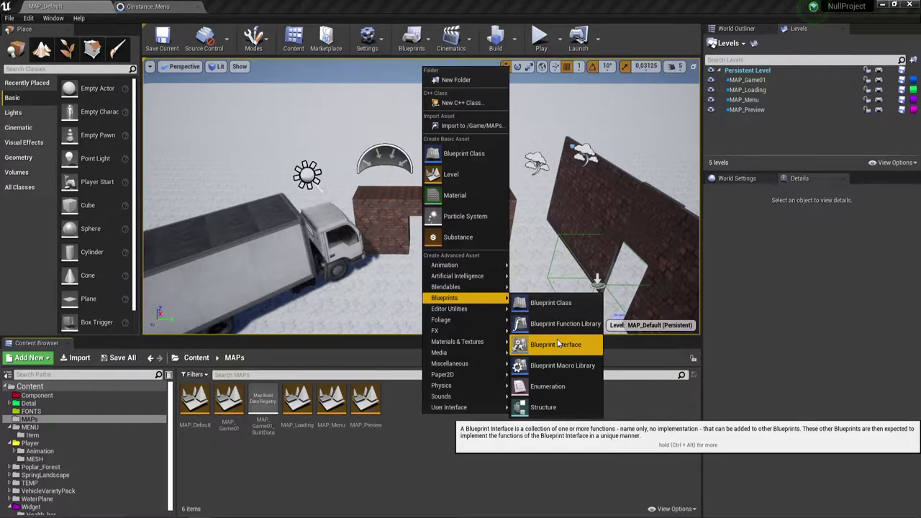
left_click(559, 344)
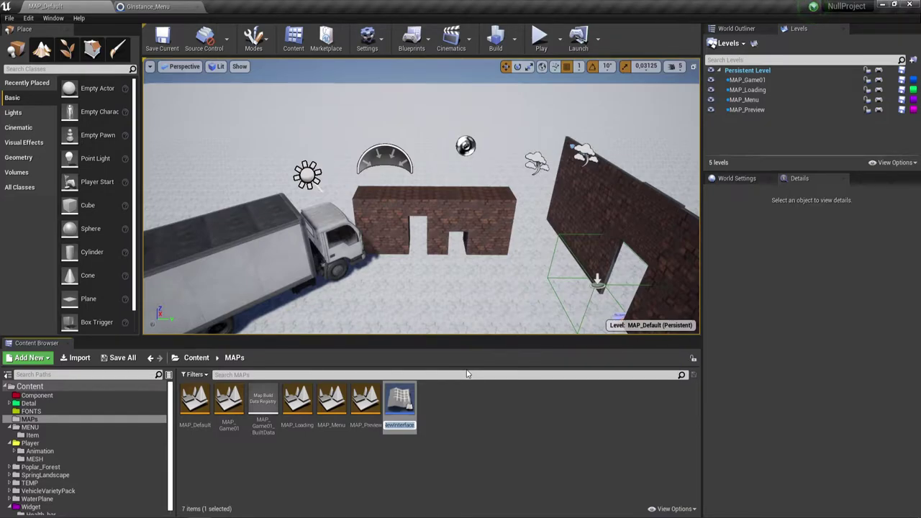
type("BP")
type("_")
type("I")
type("oad")
type("in")
type("ter")
key("Return")
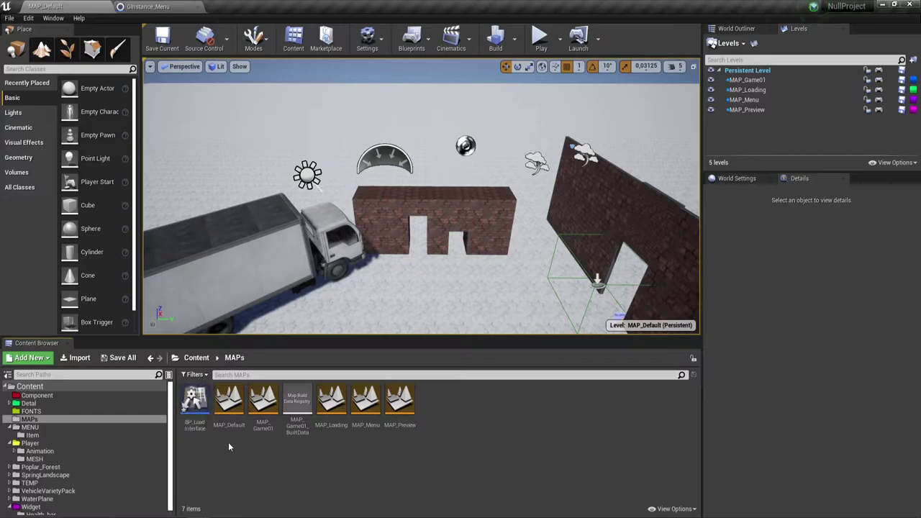
In BP_LoadInterface, rename the default interface function to LevelLoadStream.
double_click(194, 403)
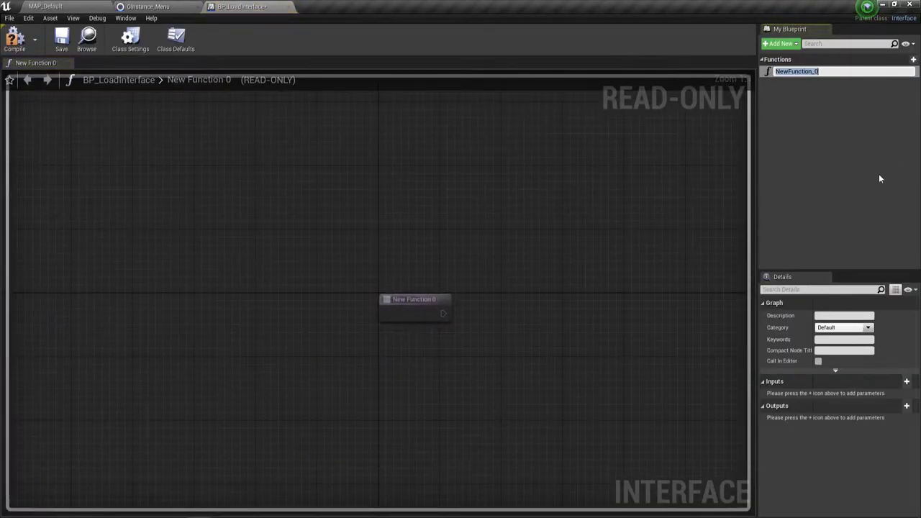
key("BackSpace")
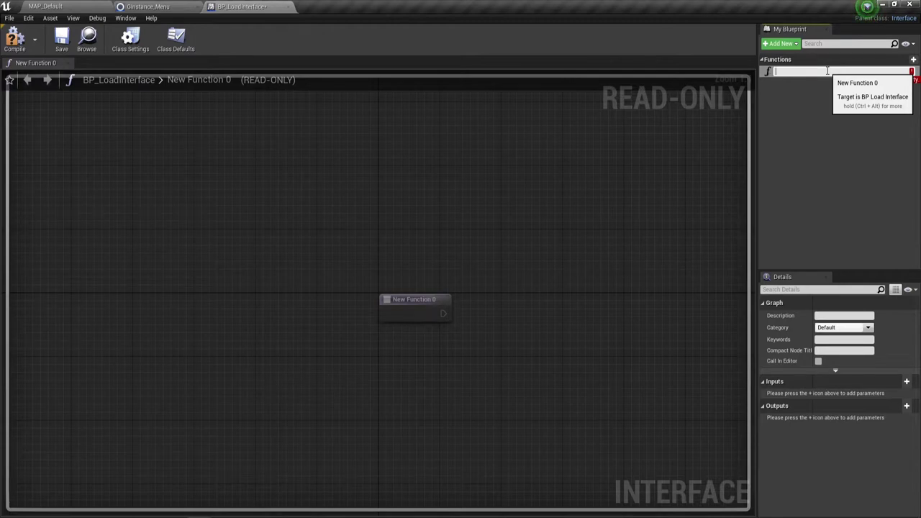
type("Level")
type("T")
type("Load")
type("St")
type("ream")
key("Return")
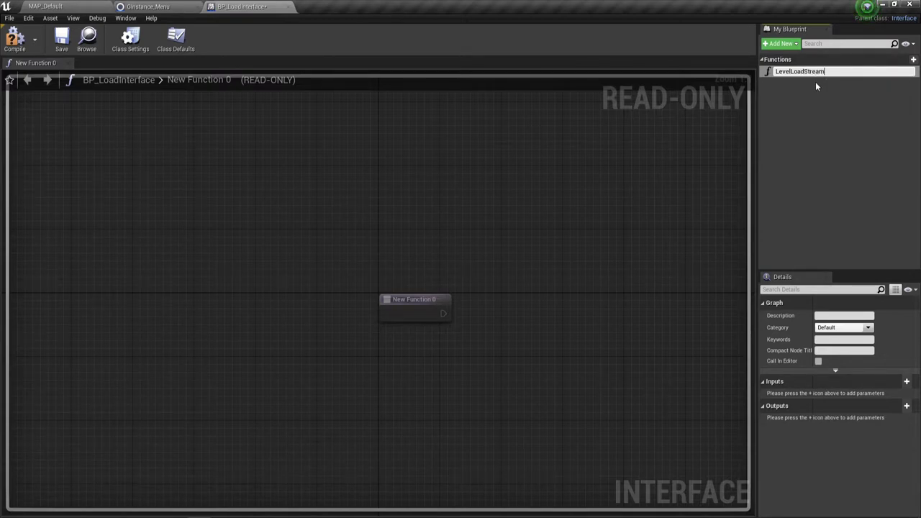
key("Return")
Compile and save BP_LoadInterface, then close its blueprint editor.
left_click(807, 140)
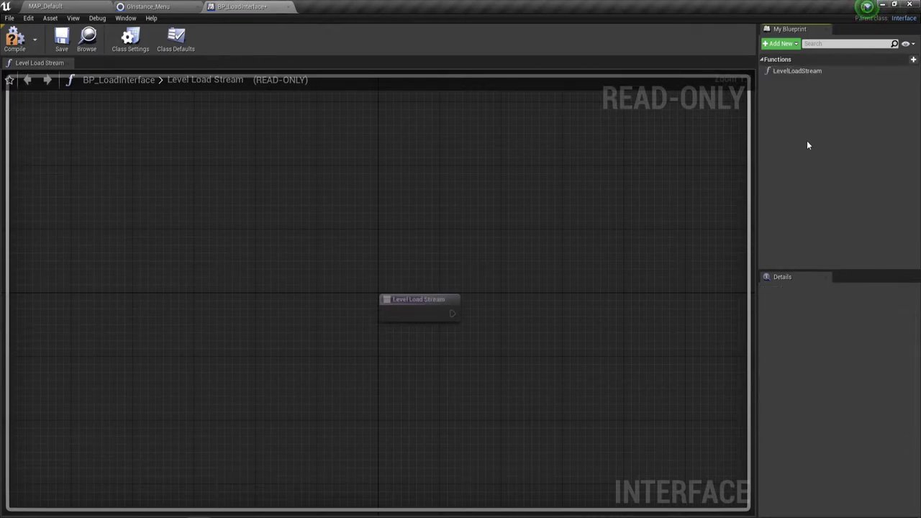
left_click(14, 36)
left_click(62, 36)
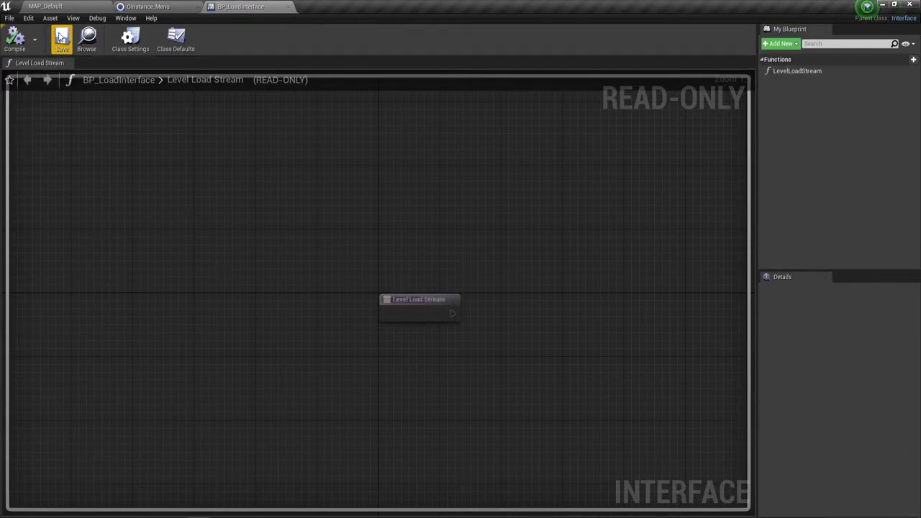
left_click(289, 8)
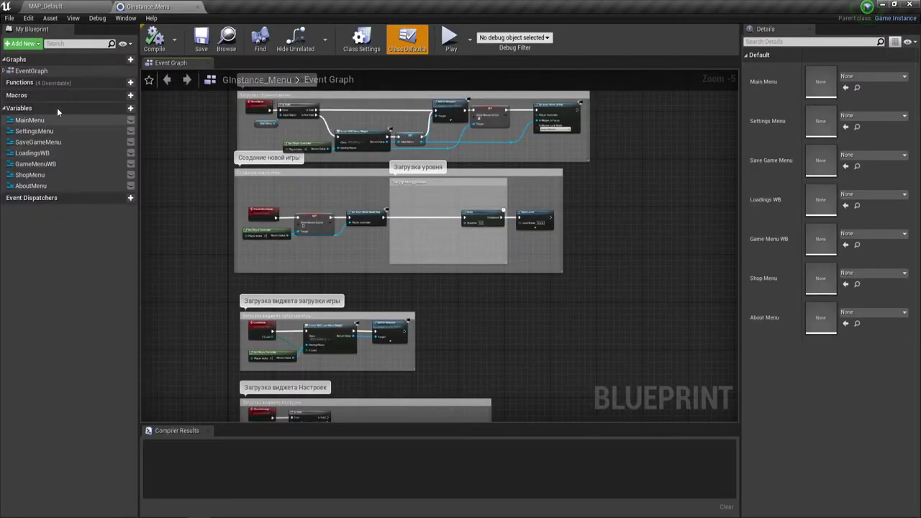
Return to MAP_Default, browse to Content > MENU, and reopen the GInstance_Menu blueprint.
left_click(65, 7)
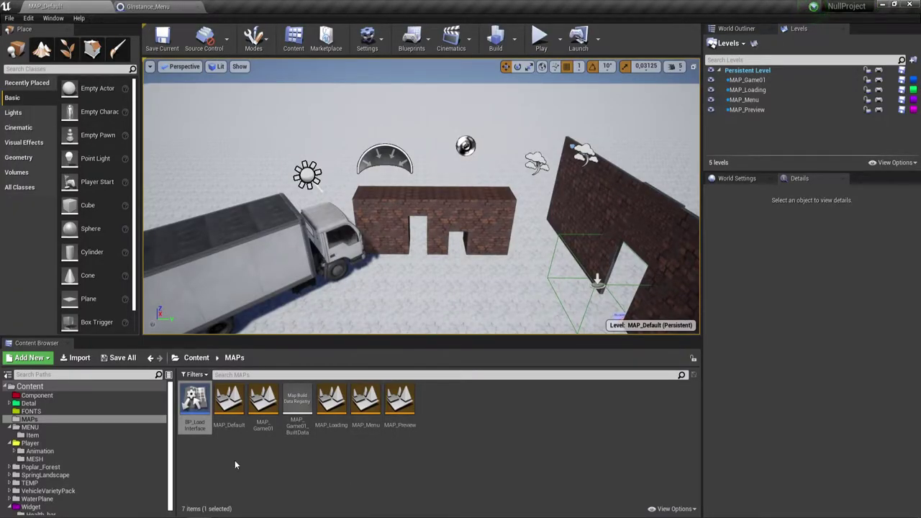
right_click(483, 440)
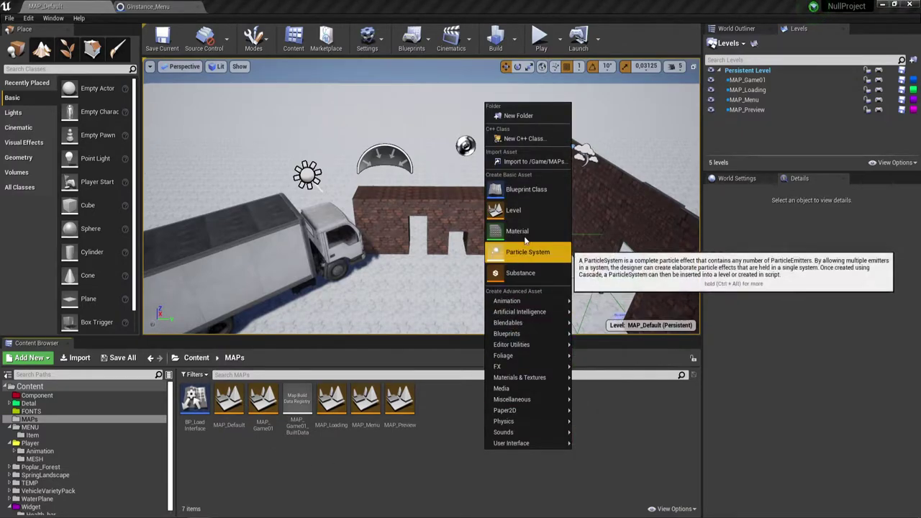
left_click(403, 460)
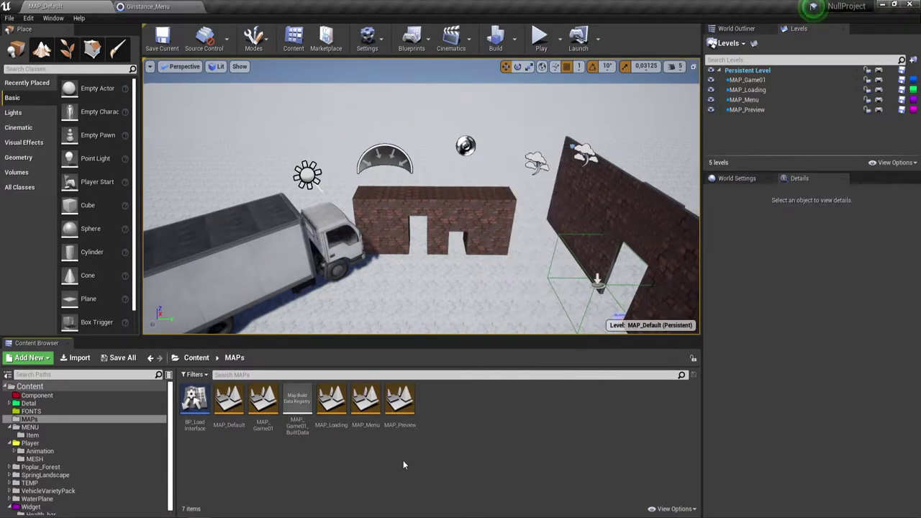
left_click(197, 358)
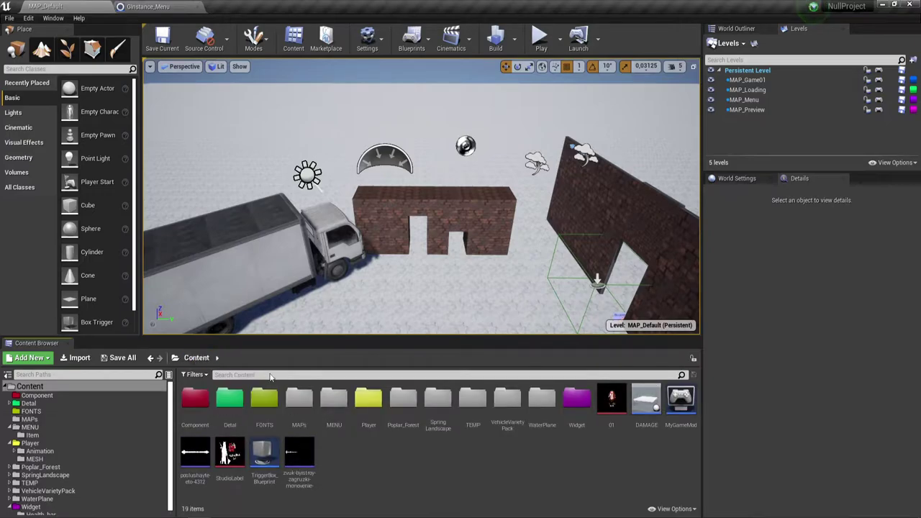
double_click(338, 397)
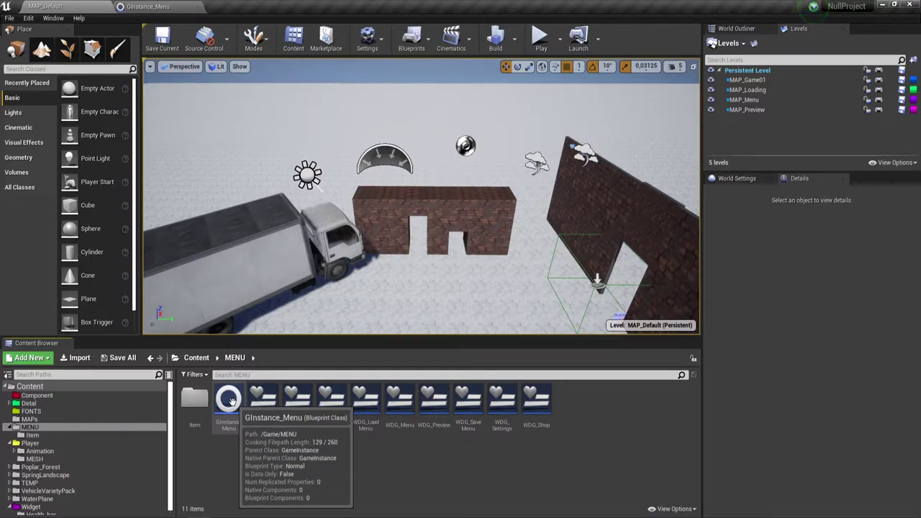
double_click(229, 400)
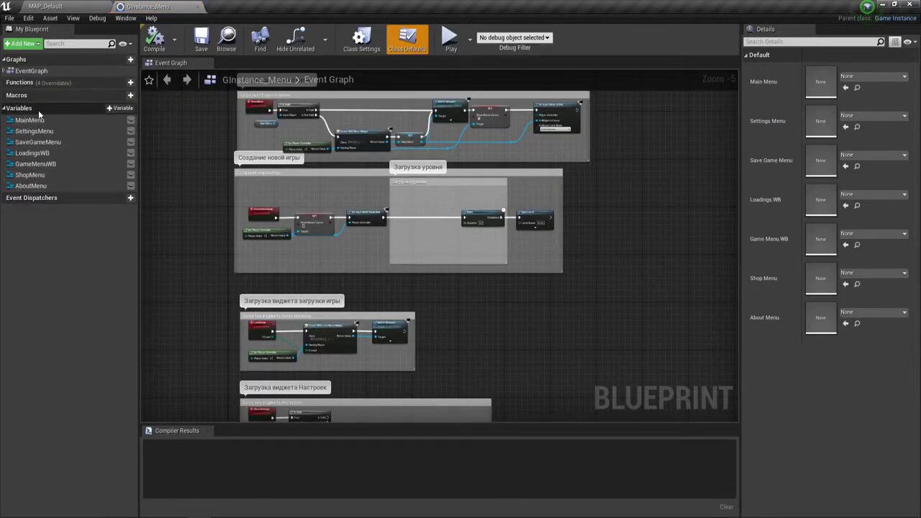
Add a variable NameLoadLevel of type Name to GInstance_Menu.
left_click(115, 109)
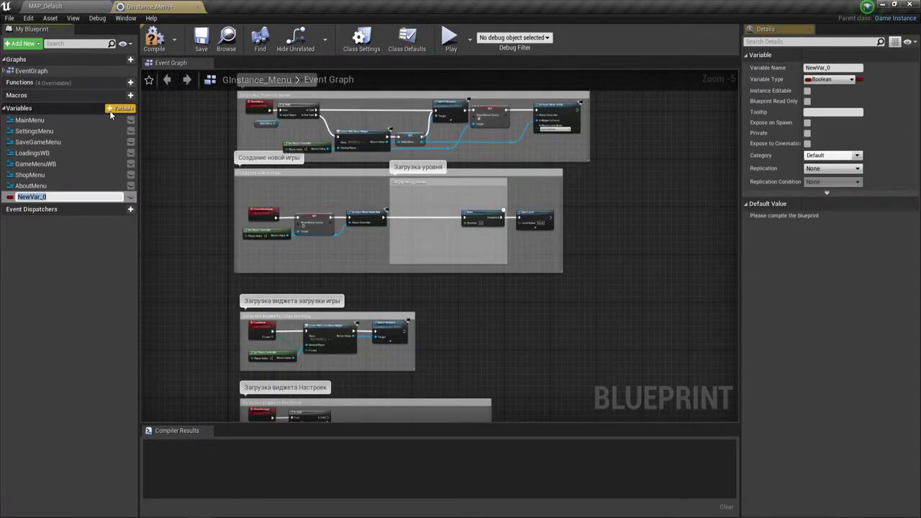
key("BackSpace")
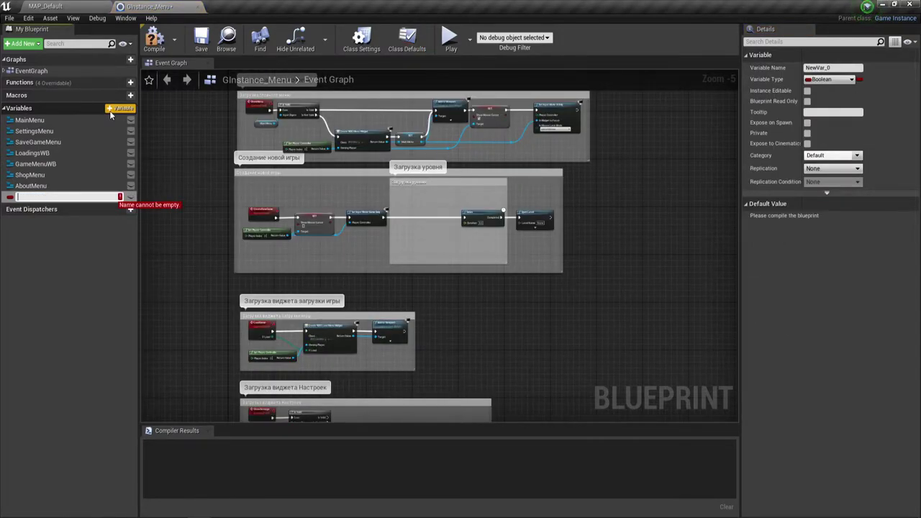
type("Дцфе")
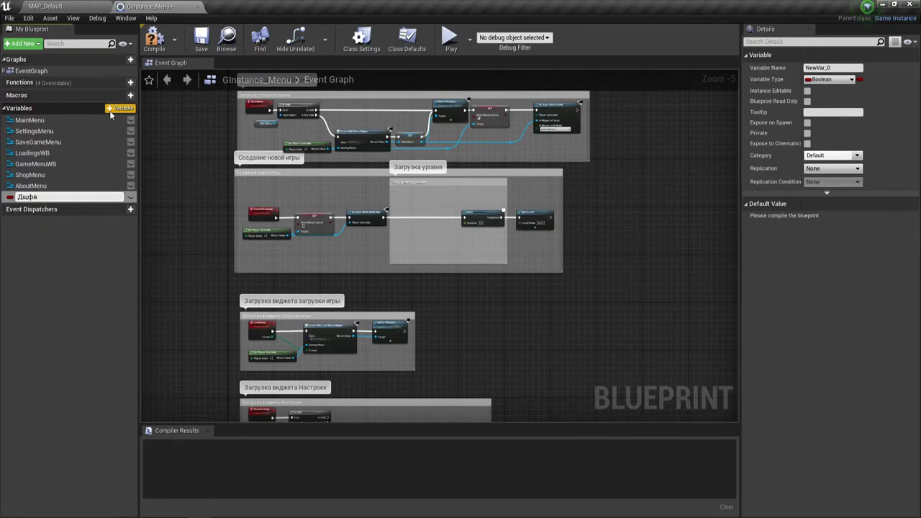
key("BackSpace")
key("BackSpace")
key("BackSpace")
key("BackSpace")
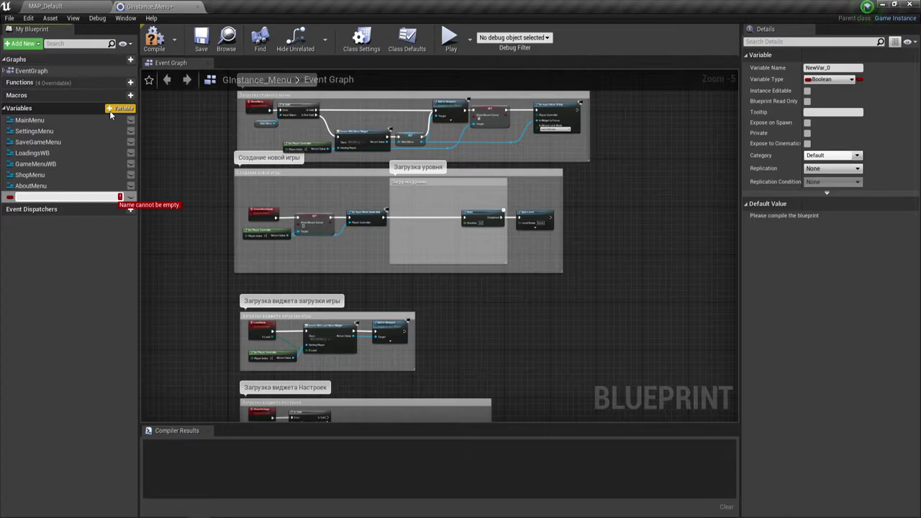
type("NameLoa")
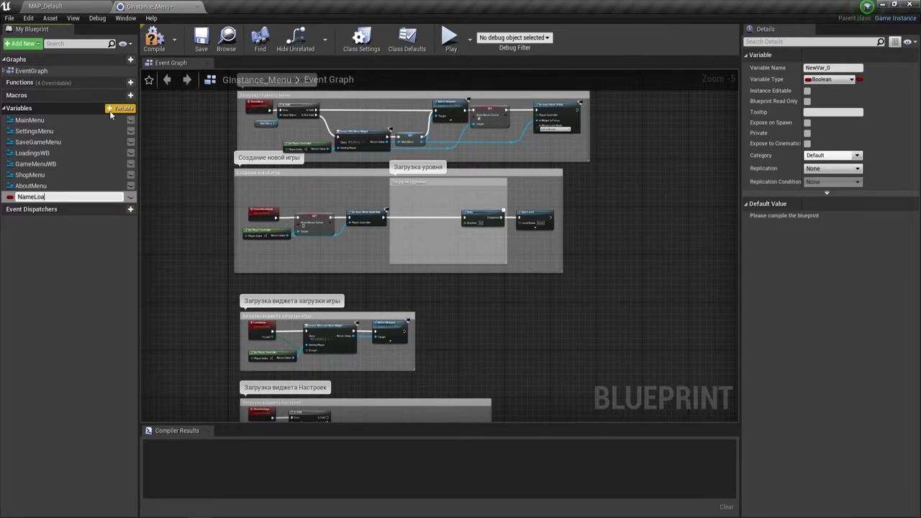
type("d")
type("Level")
key("Return")
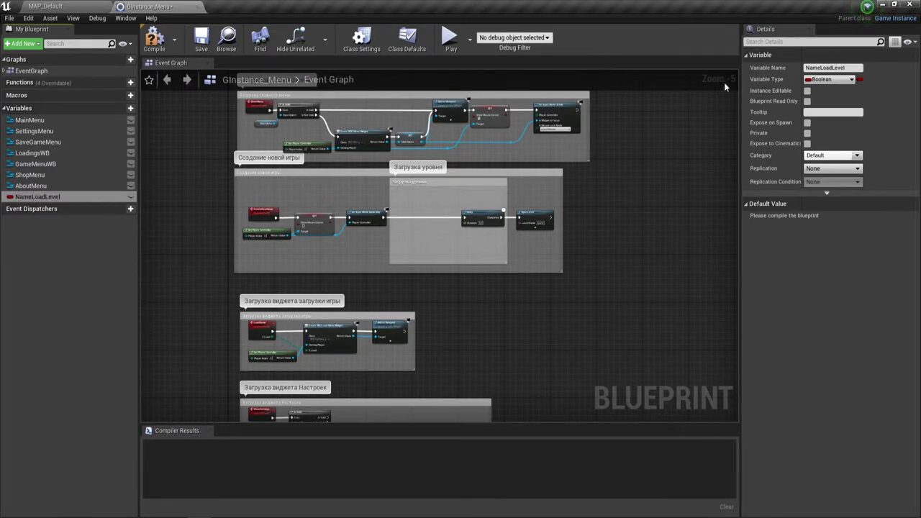
left_click(852, 80)
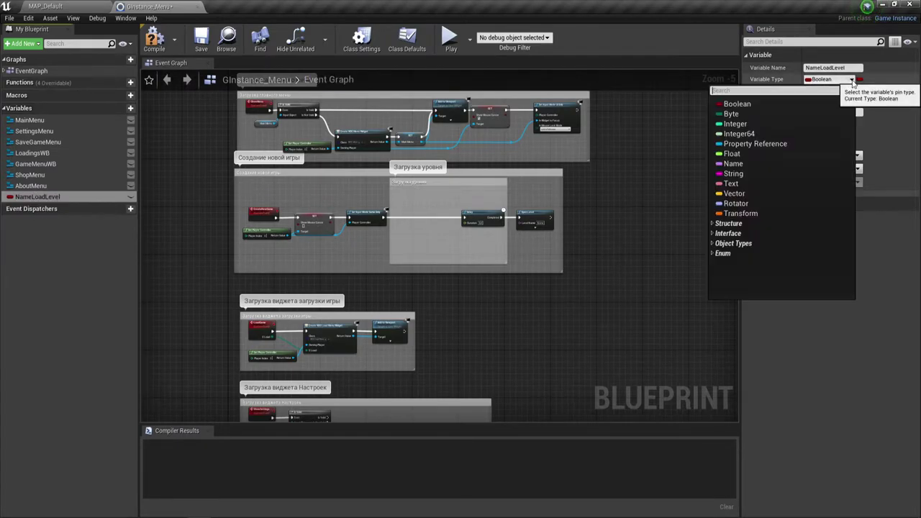
left_click(733, 164)
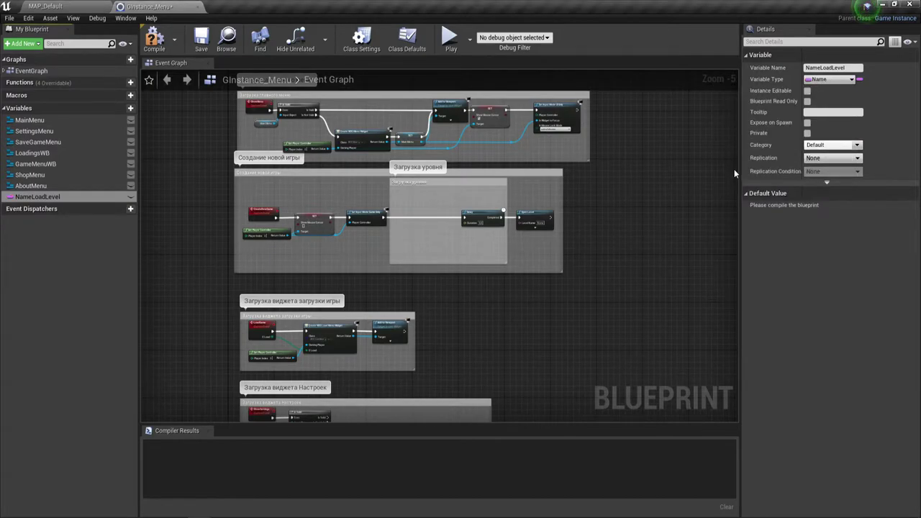
left_click(830, 81)
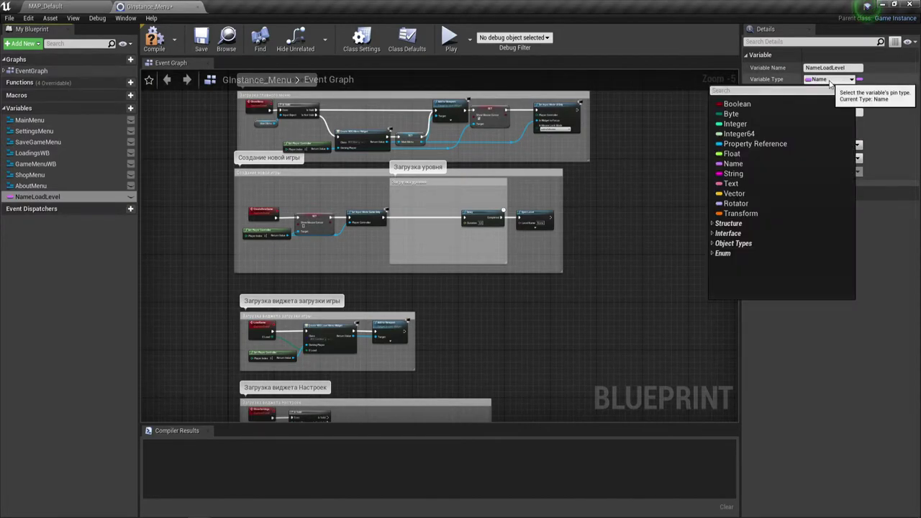
left_click(826, 379)
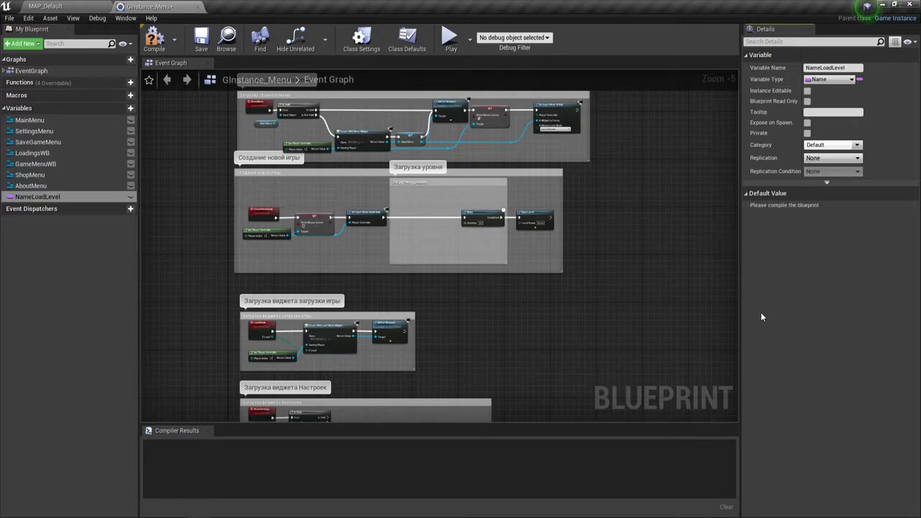
Compile and save GInstance_Menu, then go back to the MAP_Default level.
left_click(154, 38)
left_click(202, 38)
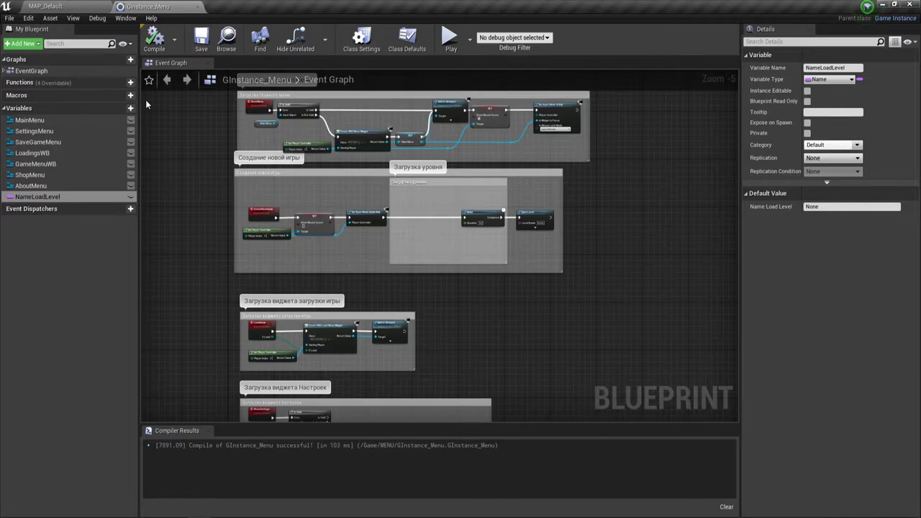
left_click(50, 6)
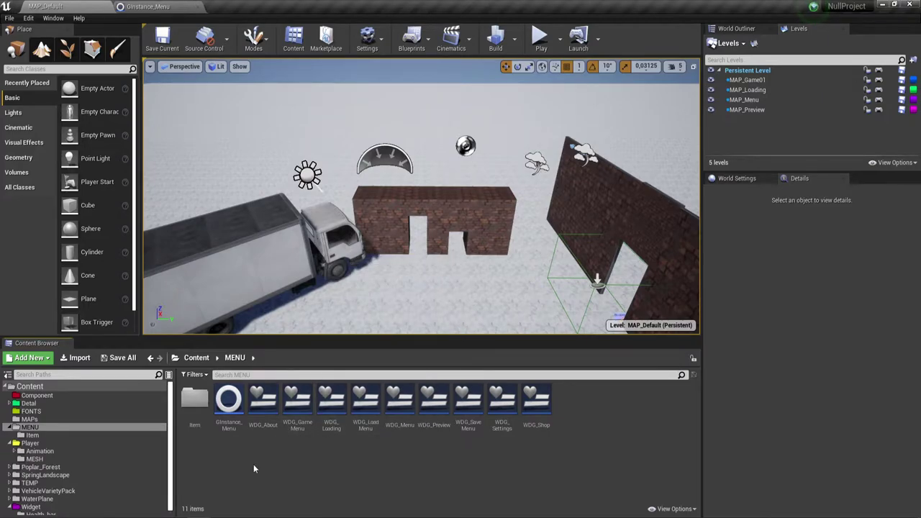
Load MAP_Default from Content > MAPs and open the Persistent Level's blueprint Event Graph.
left_click(196, 357)
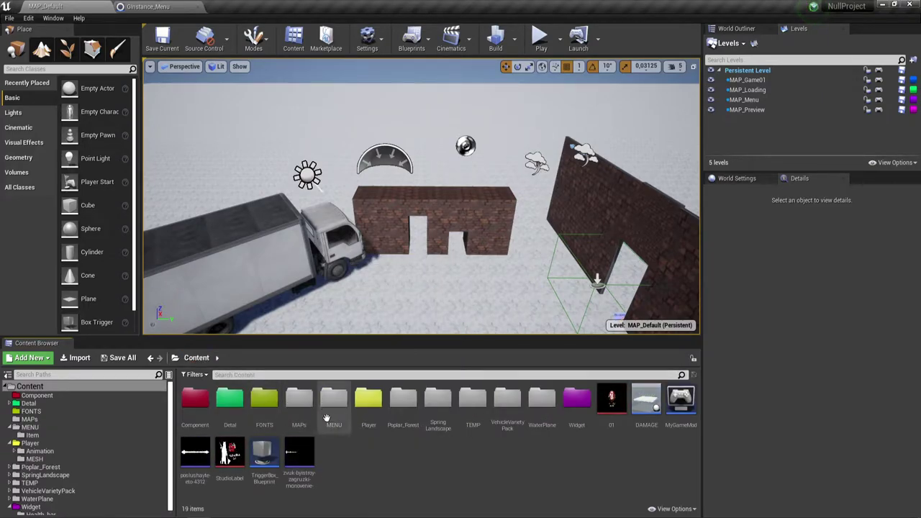
double_click(298, 400)
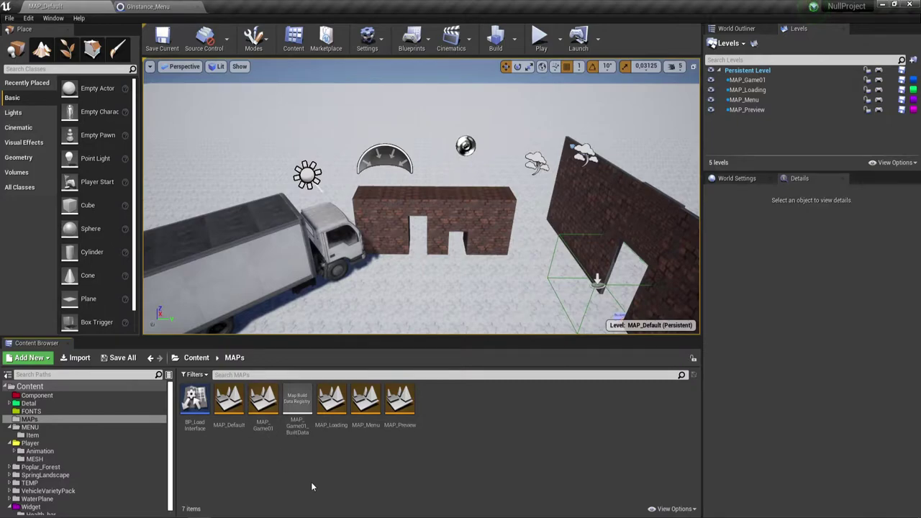
left_click(229, 406)
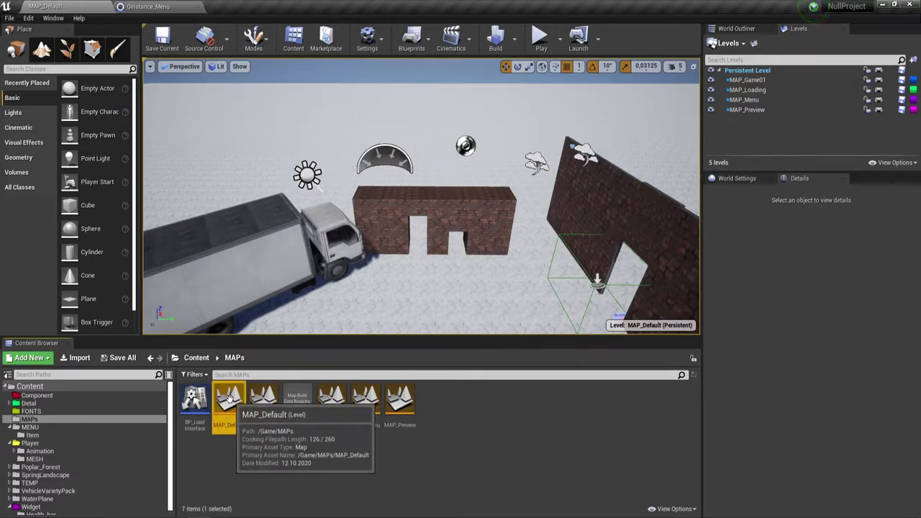
double_click(229, 398)
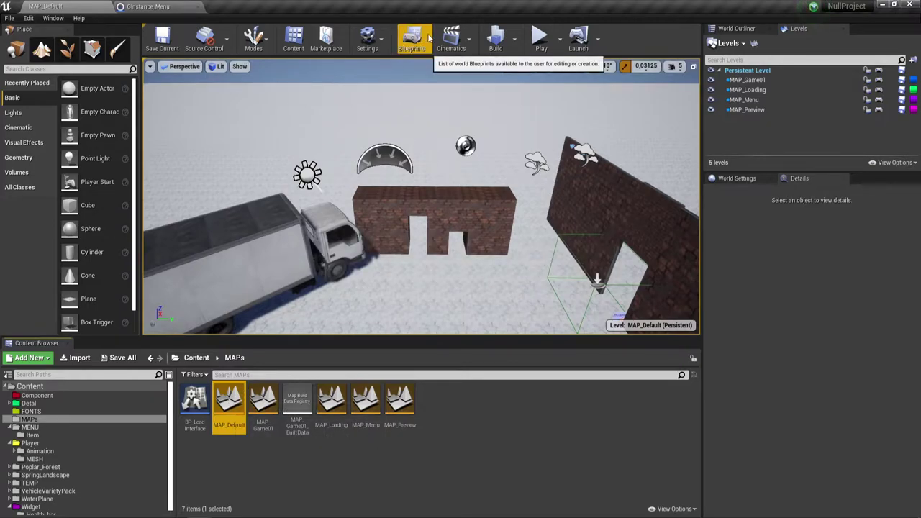
left_click(880, 70)
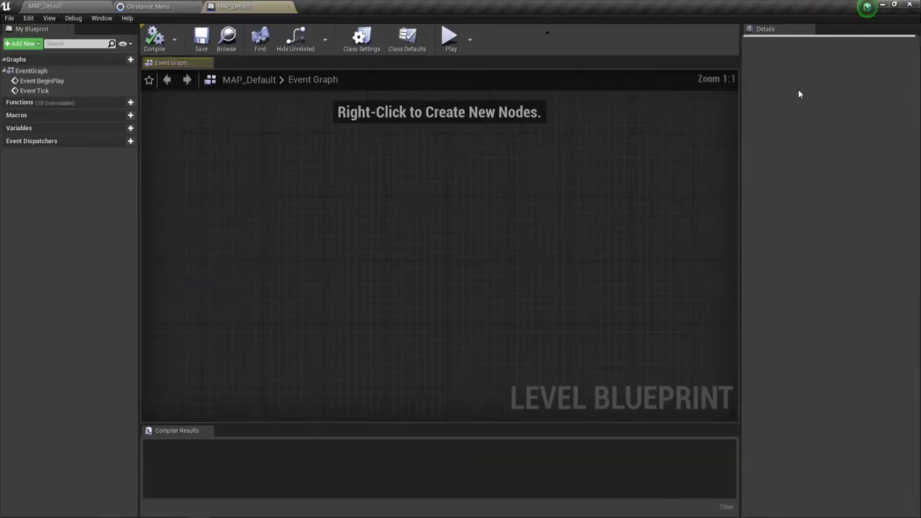
right_click_drag(603, 248, 383, 254)
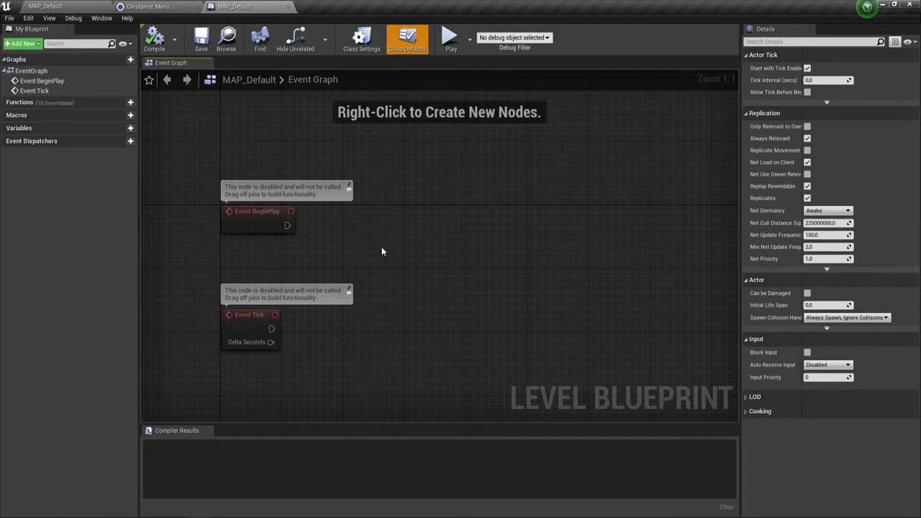
Attach a Load Stream Level node to Event BeginPlay and delete the unused Event Tick node.
left_click_drag(287, 225, 335, 226)
type("Lo")
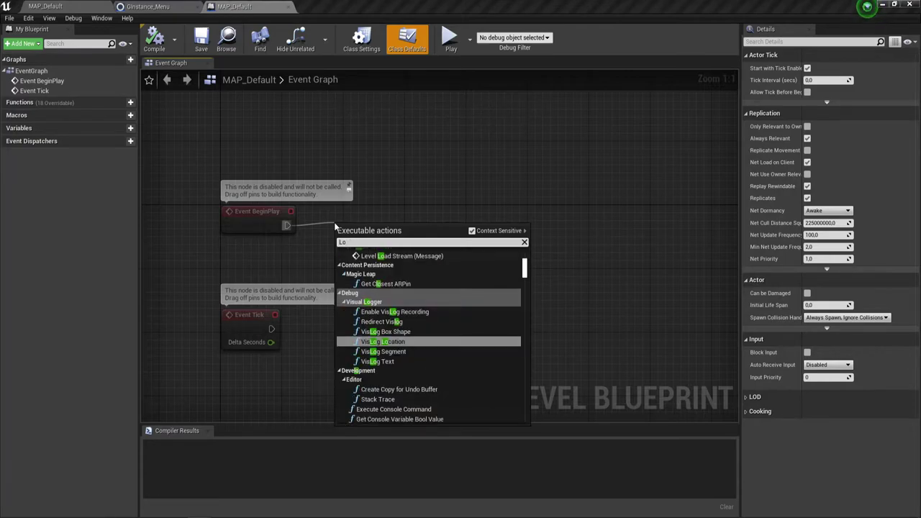
type("ad")
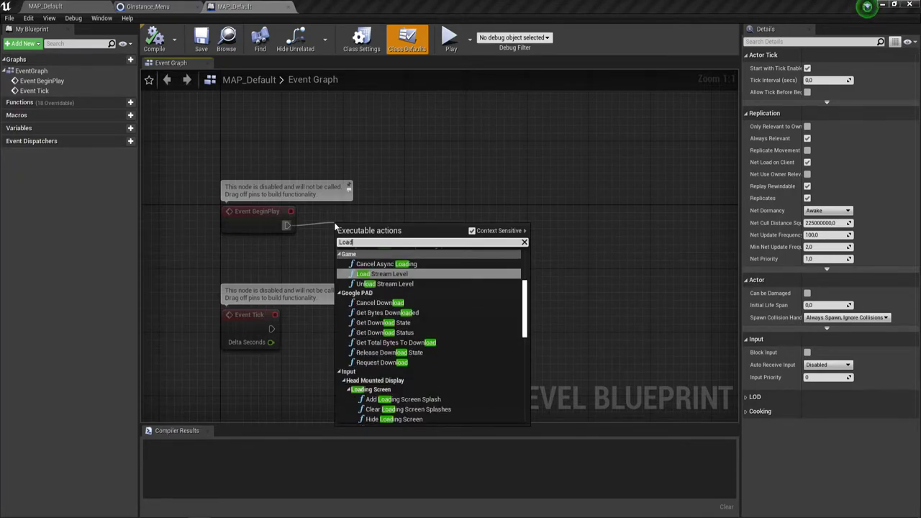
left_click(399, 274)
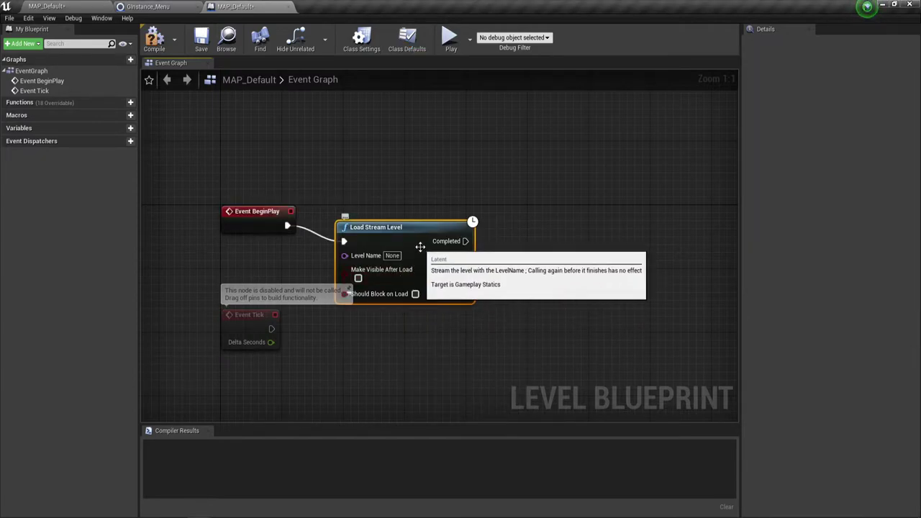
left_click_drag(415, 271, 401, 226)
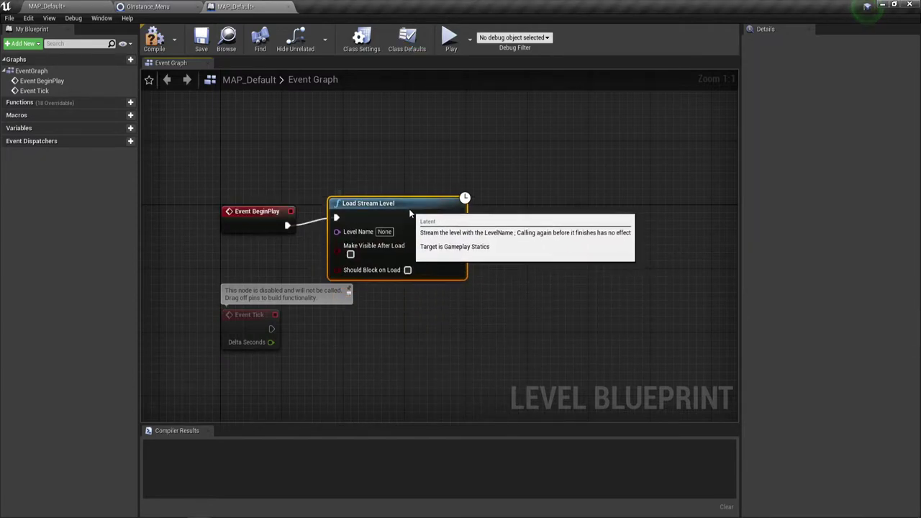
left_click(238, 338)
key("Delete")
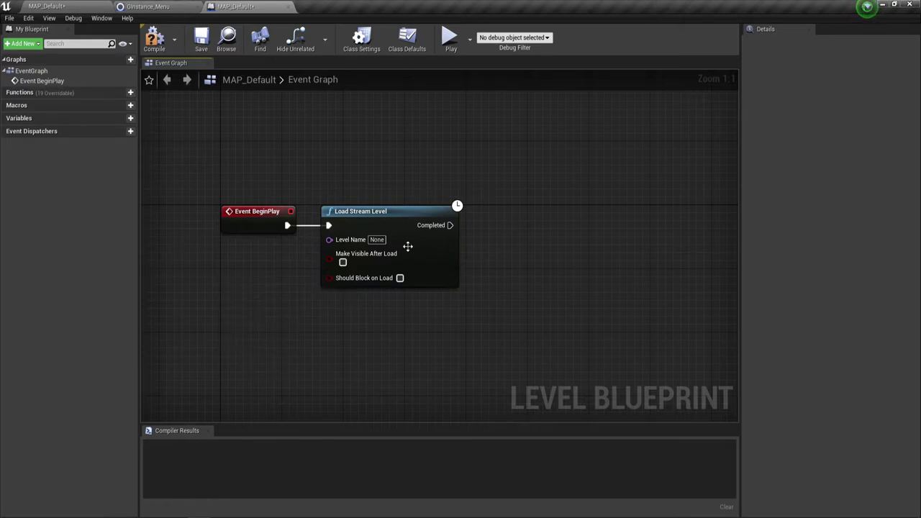
Set Load Stream Level's level name to MAP_Preview and enable Make Visible After Load.
left_click(382, 240)
type("MA")
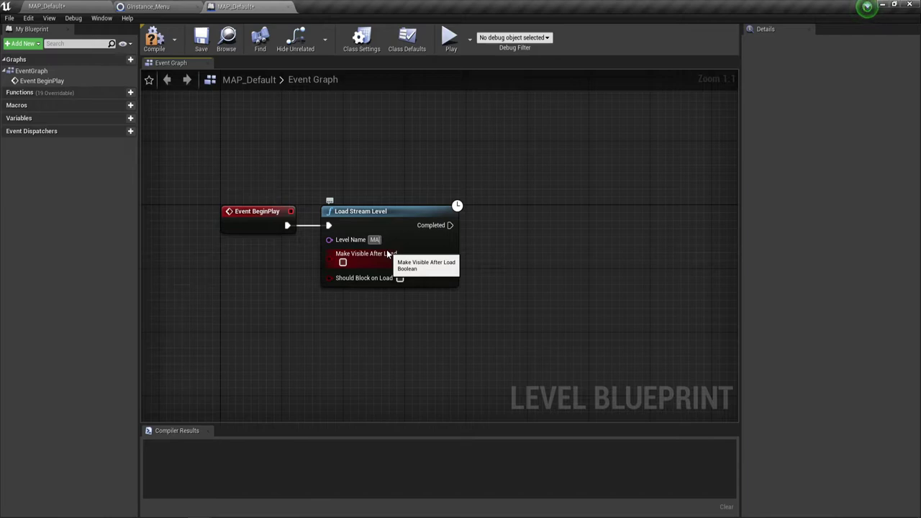
type("P_")
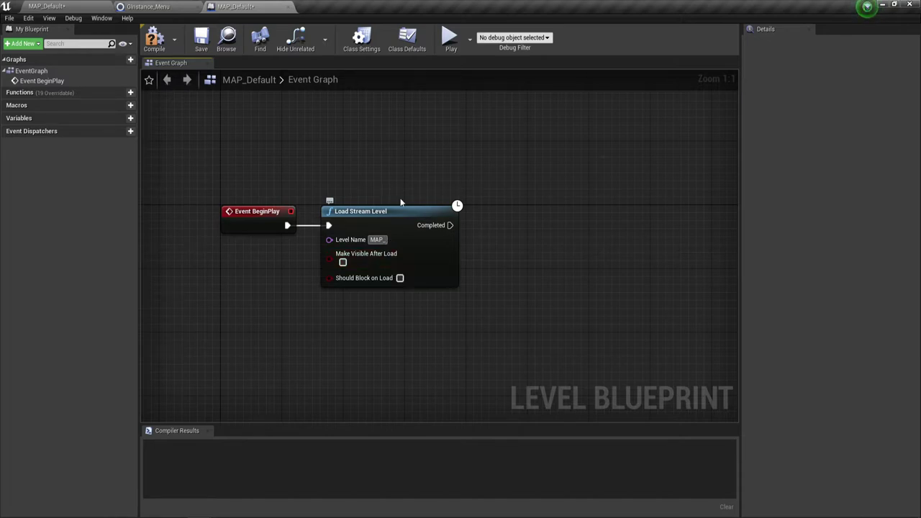
left_click_drag(401, 134, 480, 341)
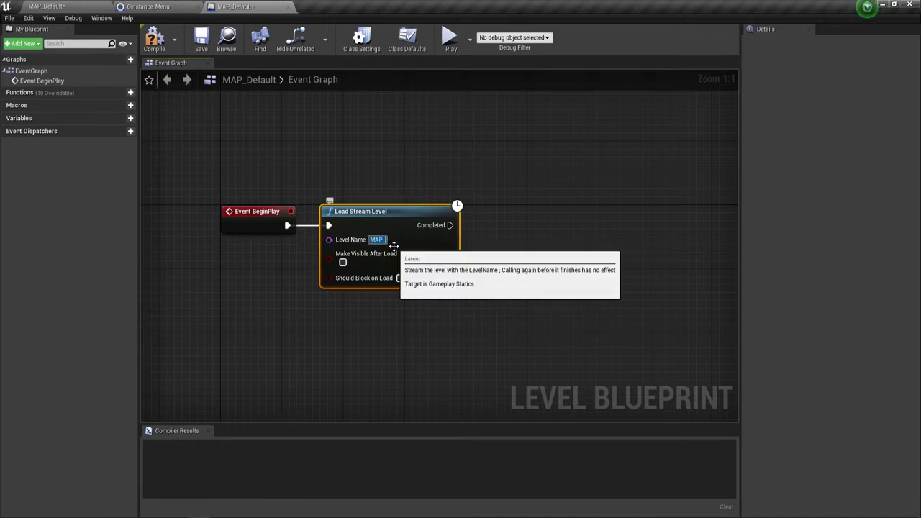
type("Previ")
type("ew")
type("MA")
type("P_")
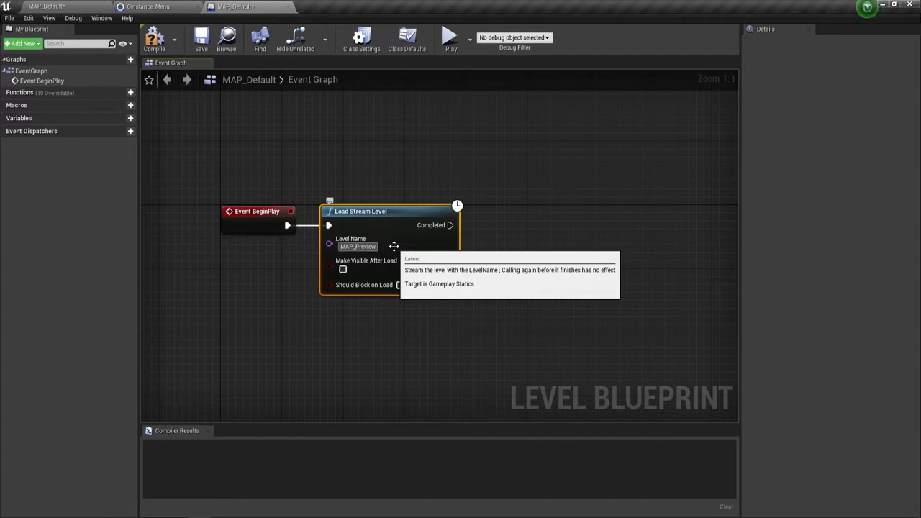
left_click(343, 269)
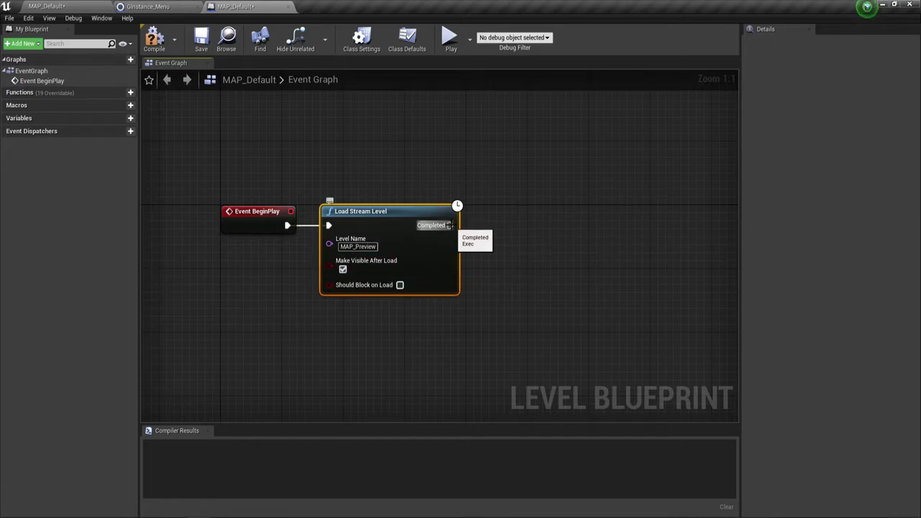
Add a Remote Event node off Load Stream Level's Completed pin and position it alongside.
left_click_drag(449, 225, 493, 229)
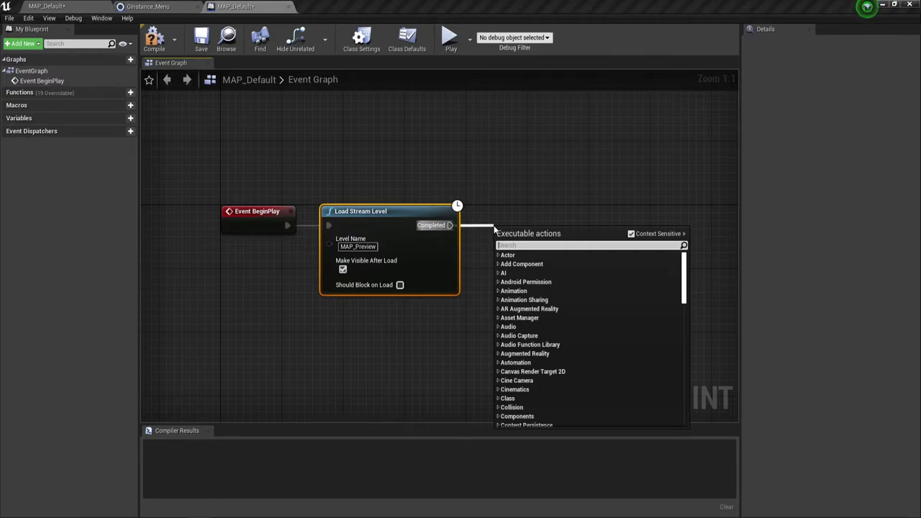
type("Re")
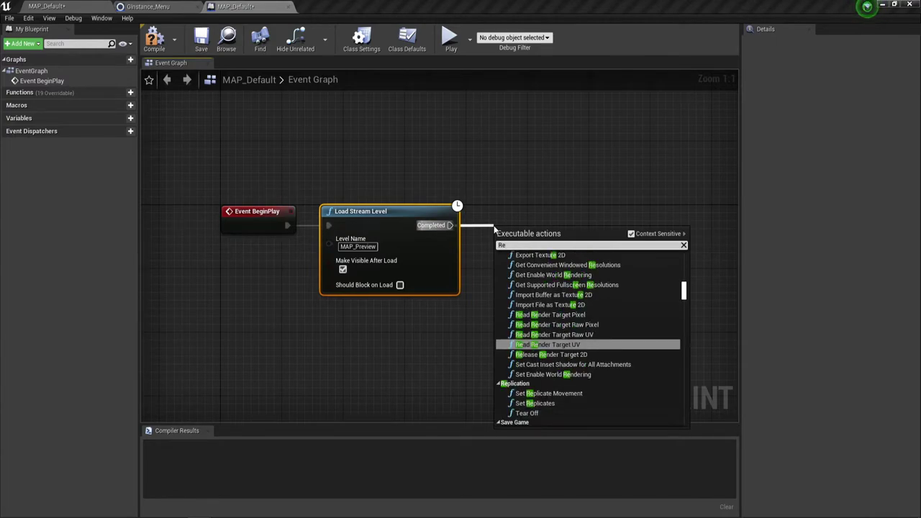
type("m")
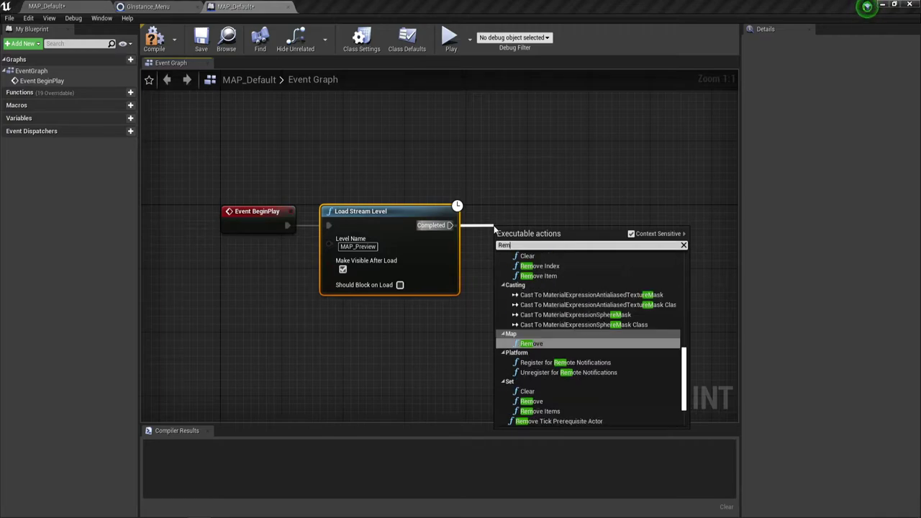
type("ove")
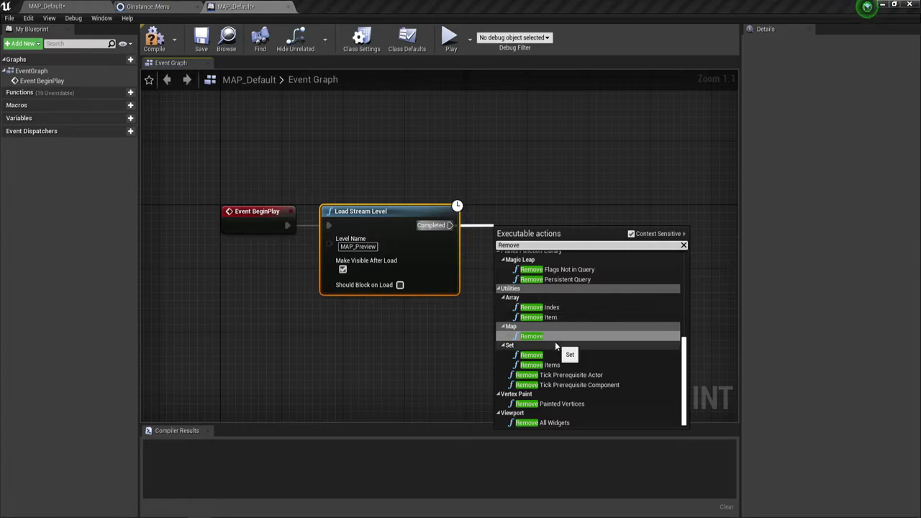
scroll(555, 346, "up", 1)
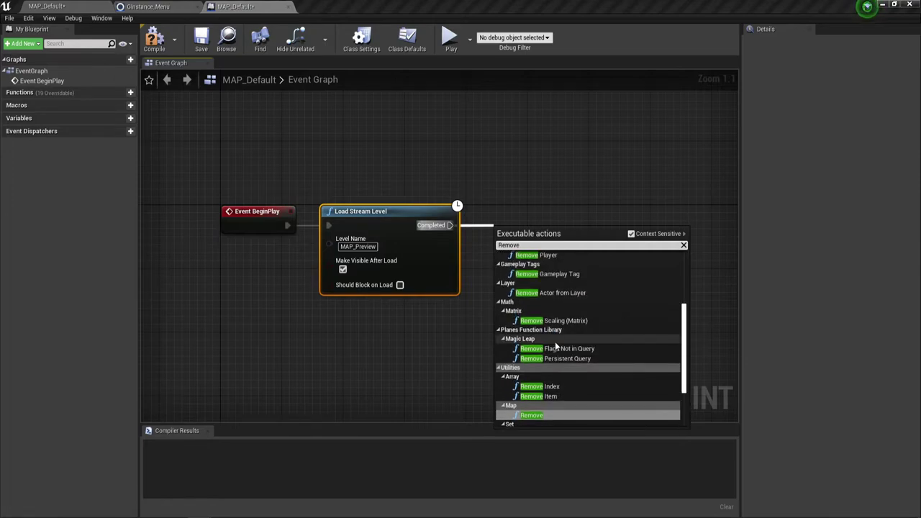
scroll(556, 344, "down", 1)
type(" eve")
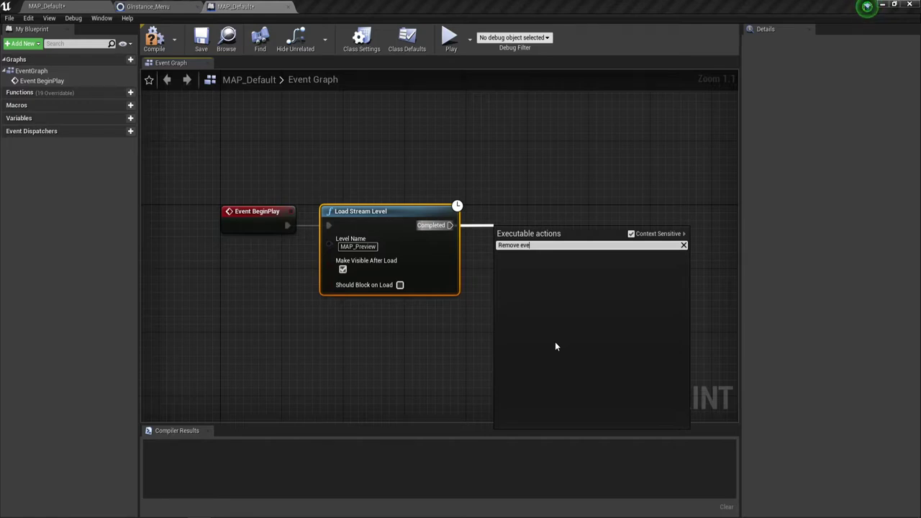
key("BackSpace")
key("BackSpace")
key("BackSpace")
key("BackSpace")
key("BackSpace")
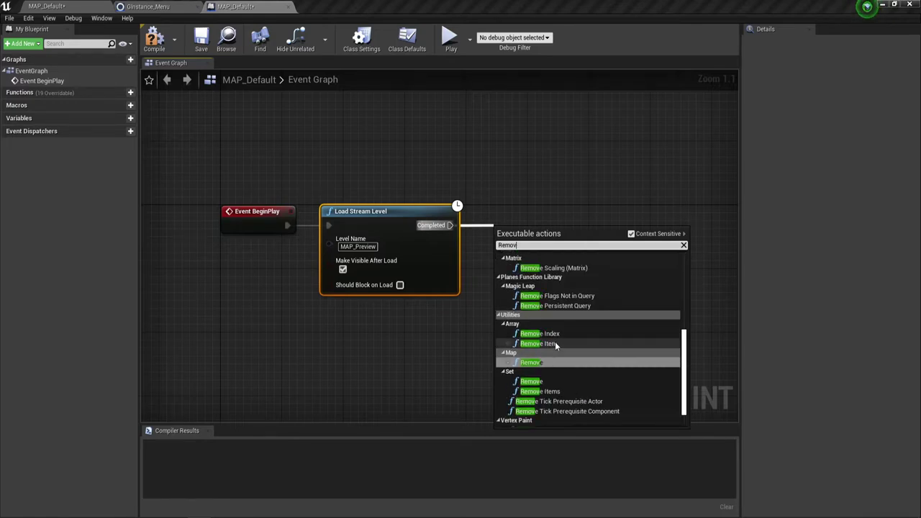
key("BackSpace")
type("te")
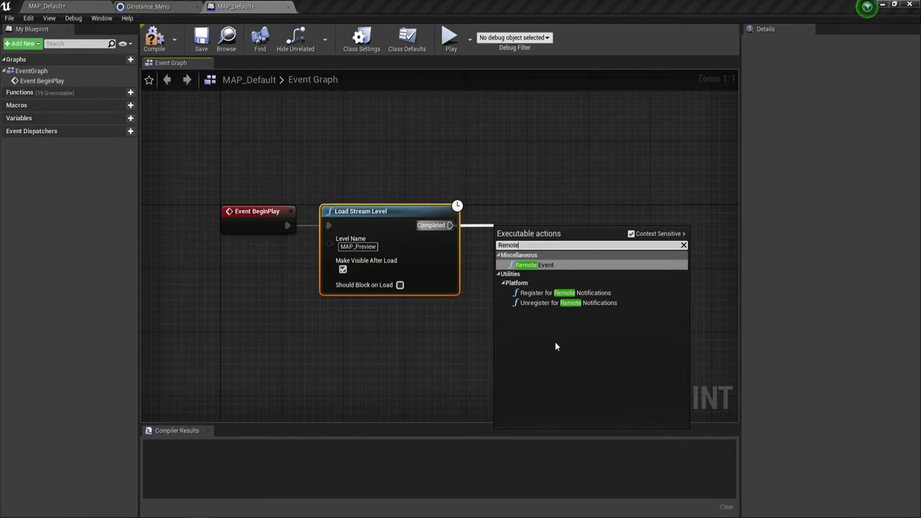
left_click(548, 268)
left_click_drag(512, 234, 497, 204)
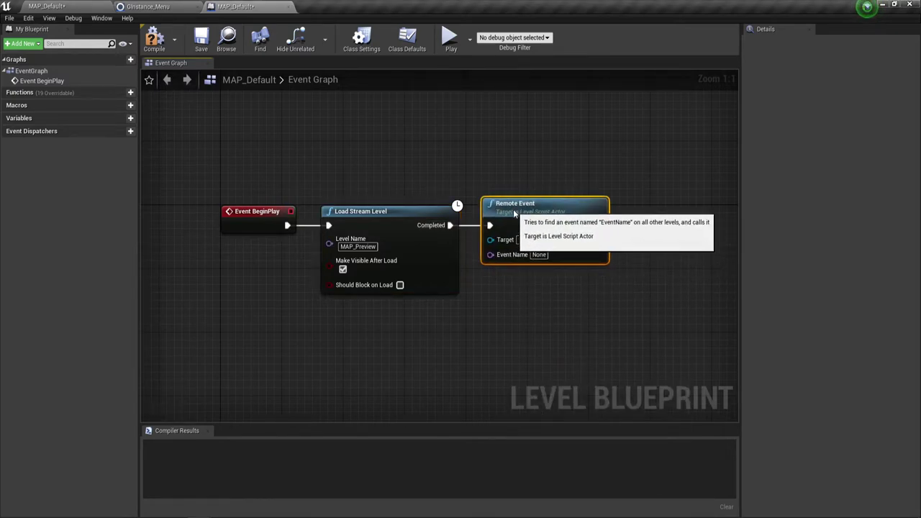
left_click(545, 255)
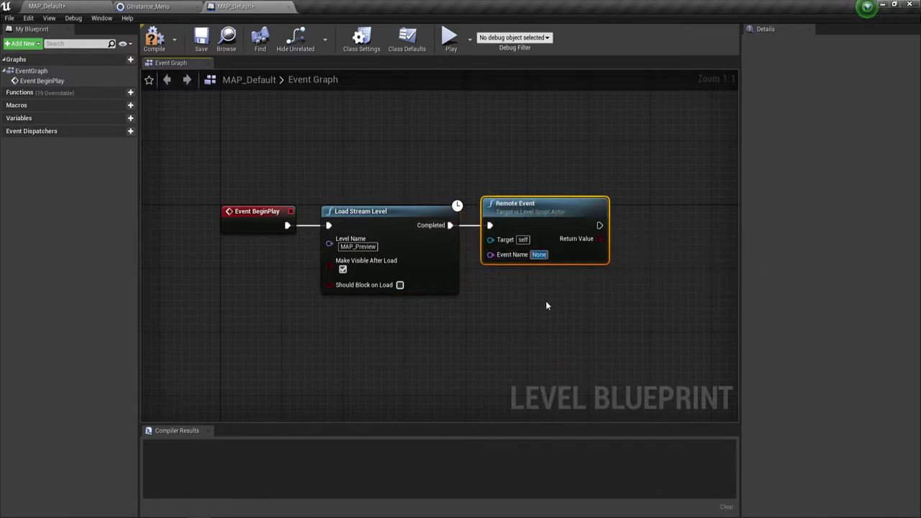
Change the Remote Event's Event Name from None to LoadPreview.
key("BackSpace")
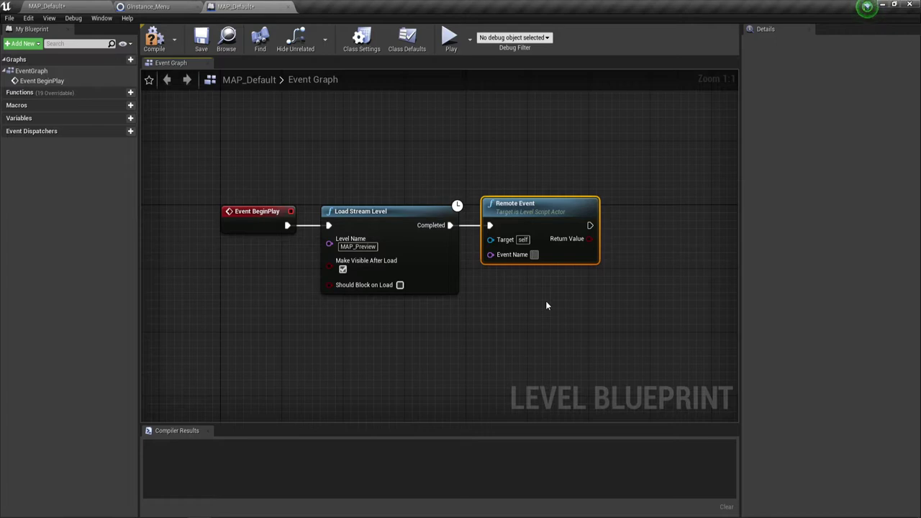
type("Load")
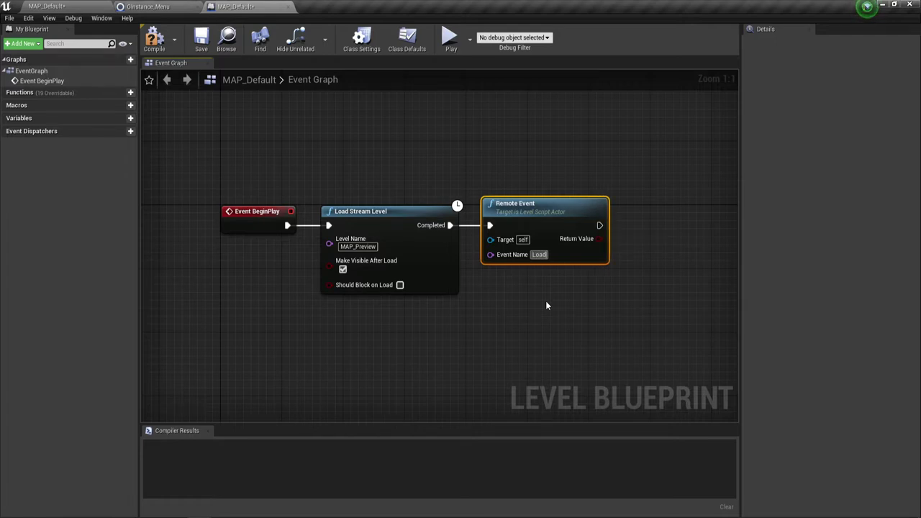
type("In")
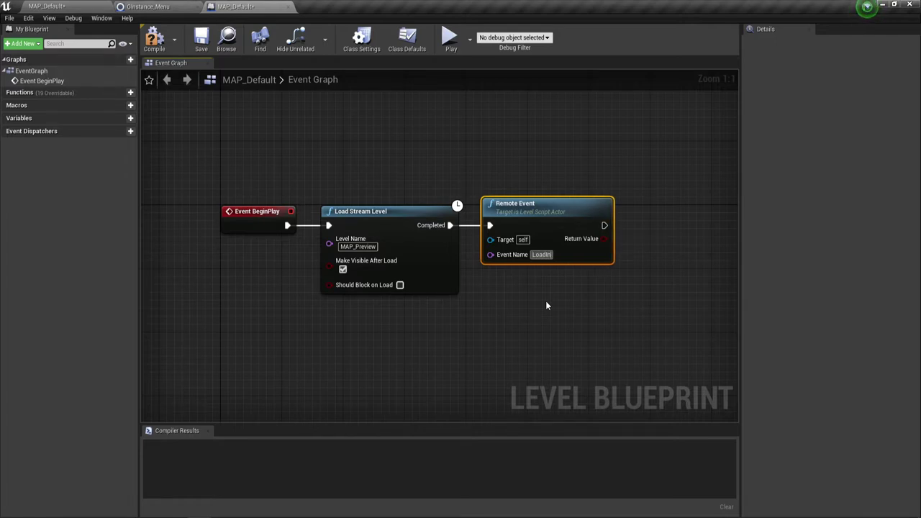
key("BackSpace")
key("BackSpace")
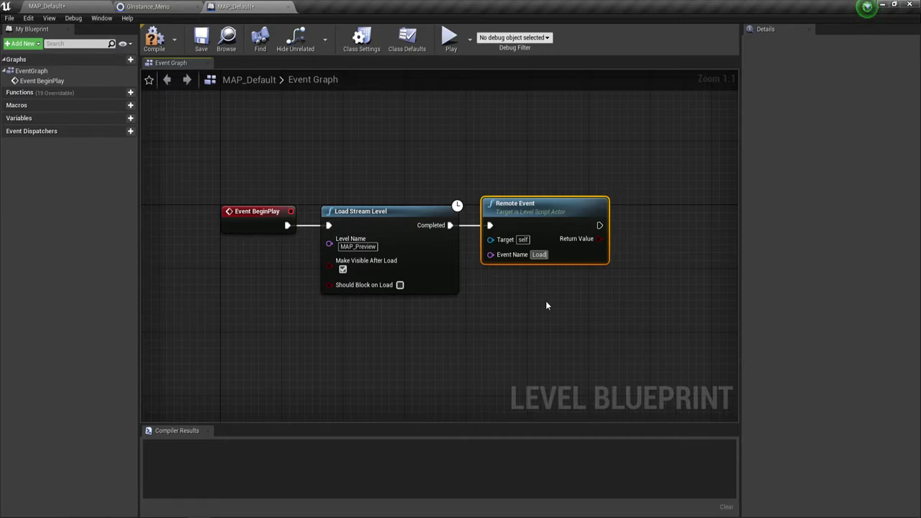
type("Prev")
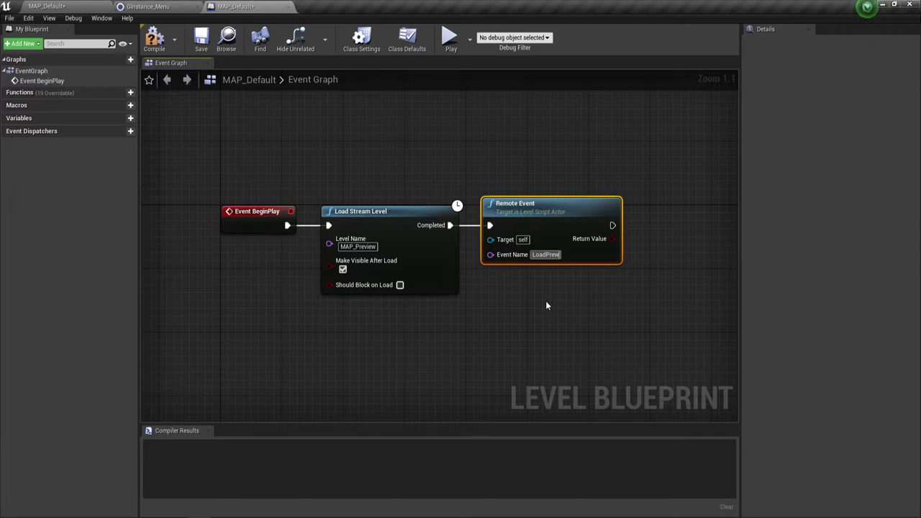
type("ie")
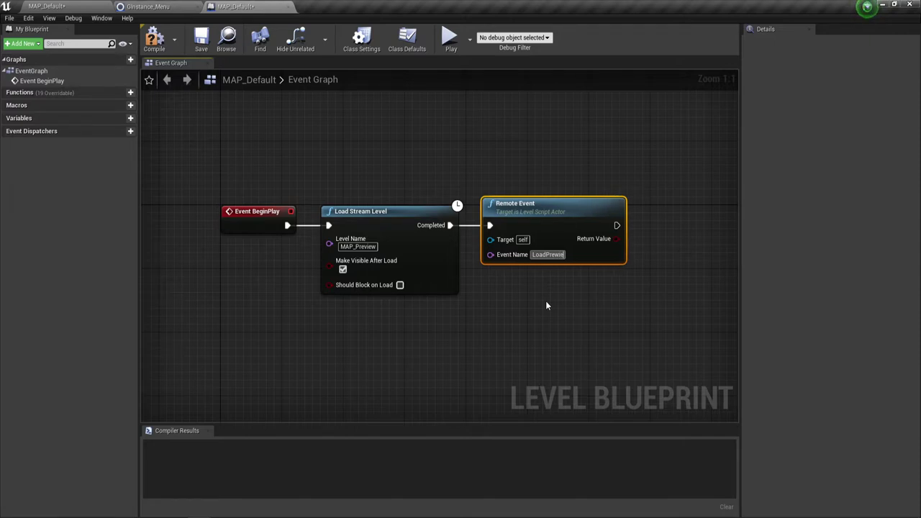
type("w")
key("Return")
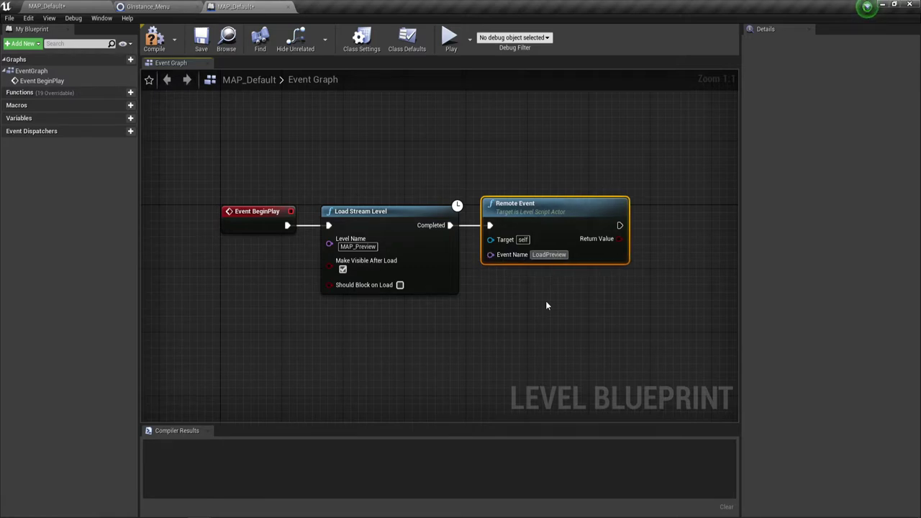
left_click(566, 293)
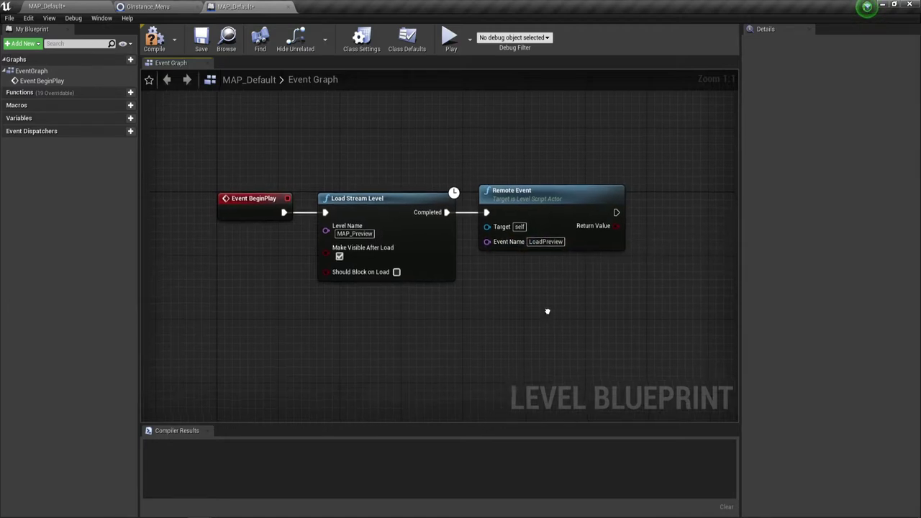
Compile and save MAP_Default's level blueprint with its BeginPlay → Load Stream Level → Remote Event chain.
right_click_drag(559, 320, 496, 275)
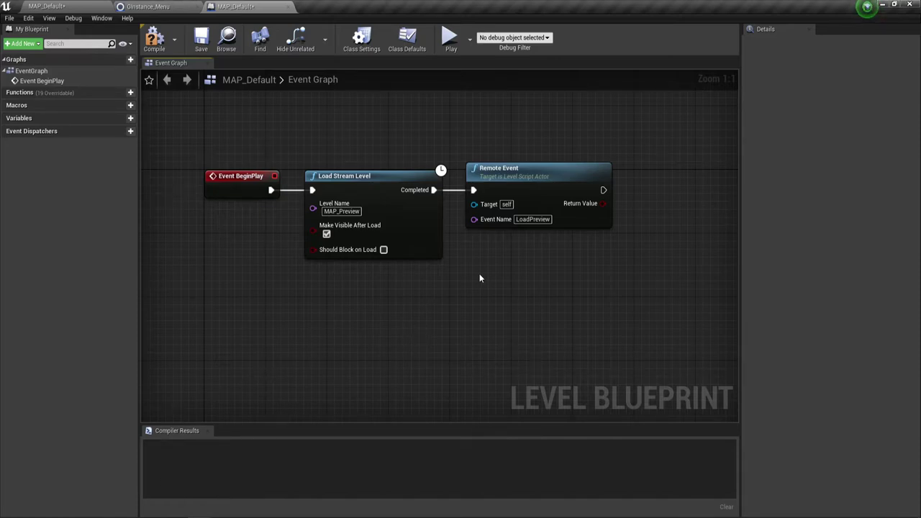
left_click(154, 39)
left_click(201, 40)
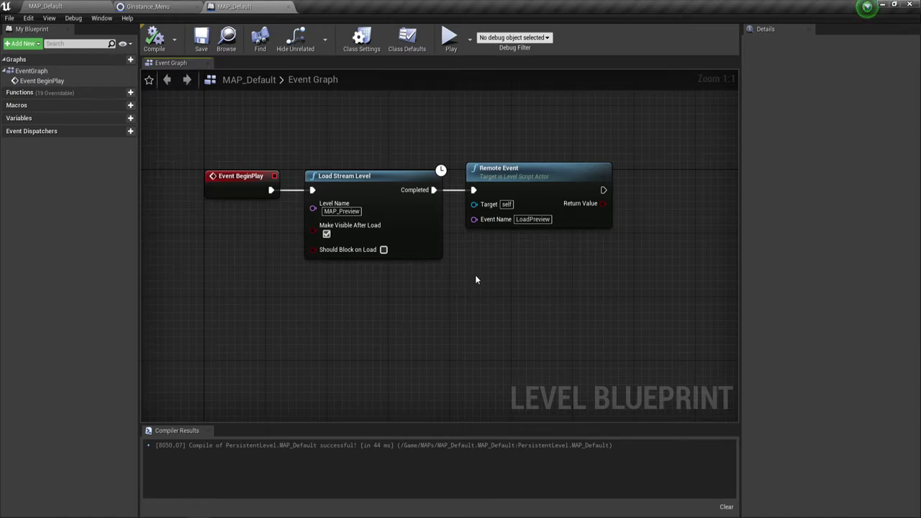
right_click_drag(476, 281, 490, 292)
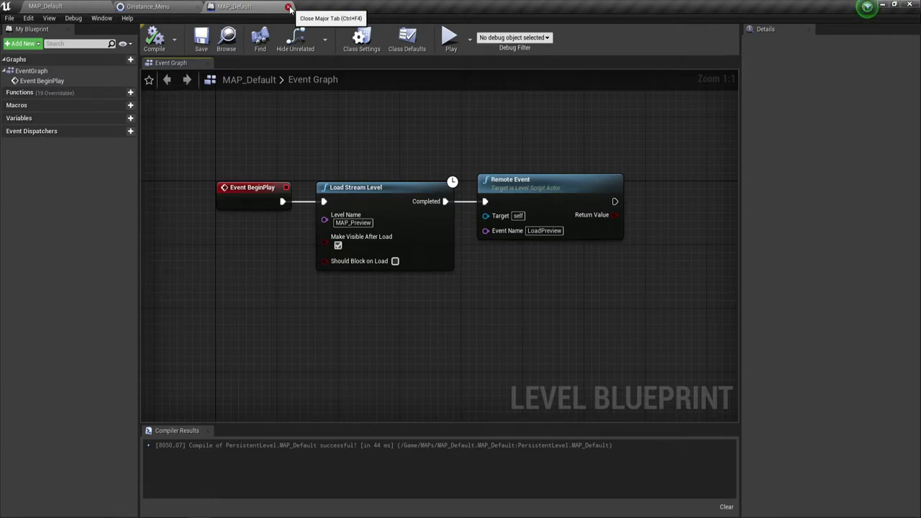
Close MAP_Default's blueprint and open MAP_Preview's level blueprint from the Levels panel.
left_click(289, 8)
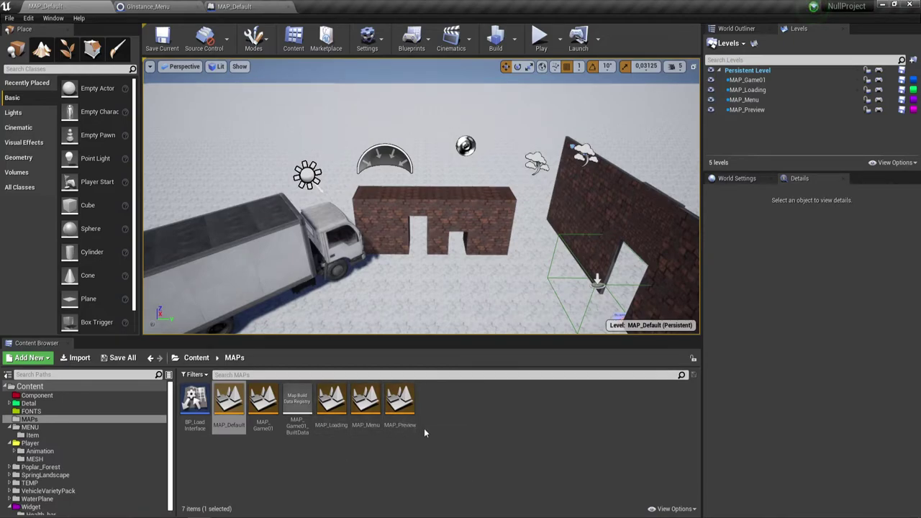
left_click(399, 402)
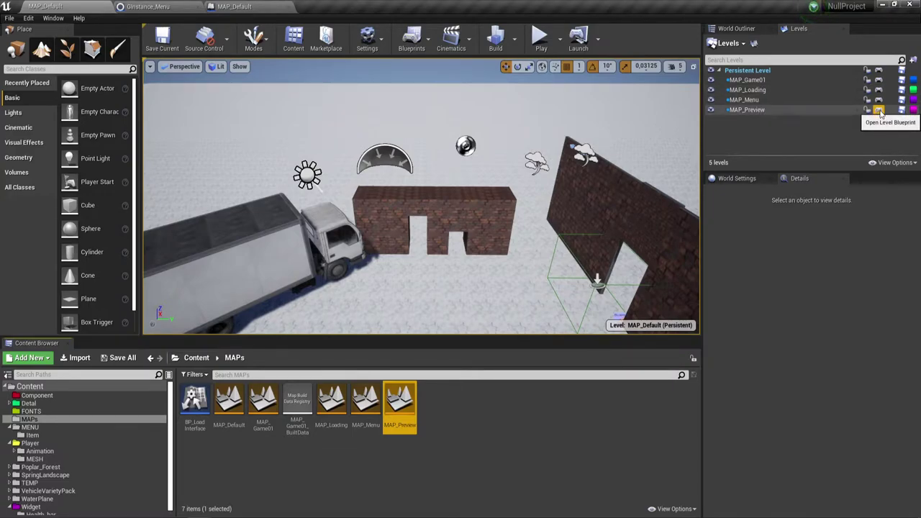
left_click(879, 111)
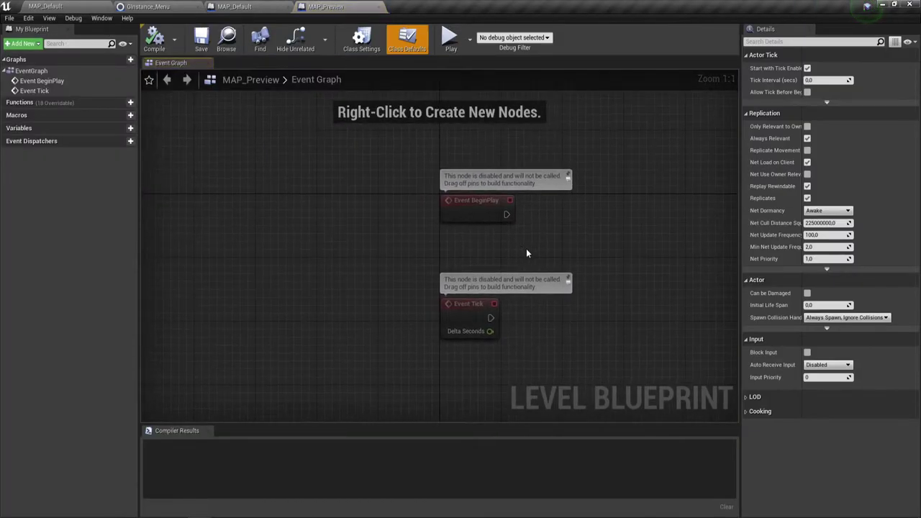
Create a custom event named LoadPreview from the 'cust' search and move it higher in the graph.
right_click_drag(526, 249, 459, 406)
right_click(331, 216)
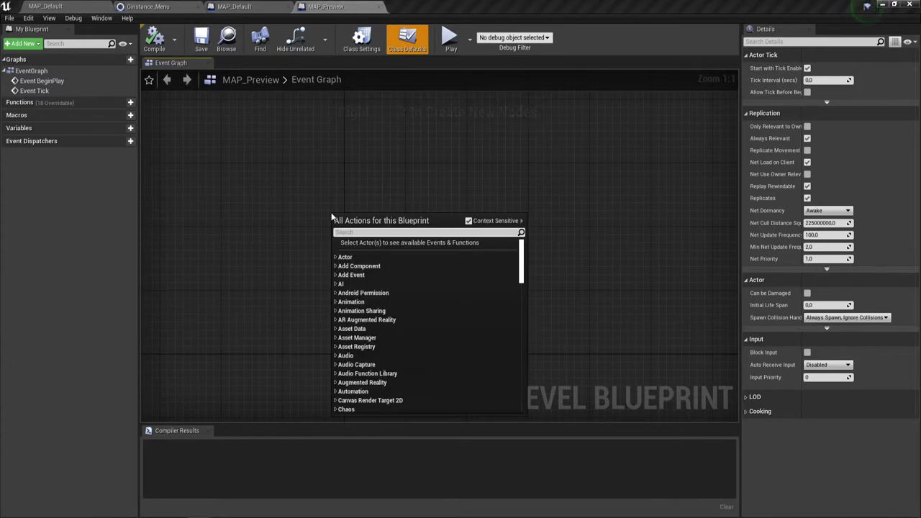
type("cust")
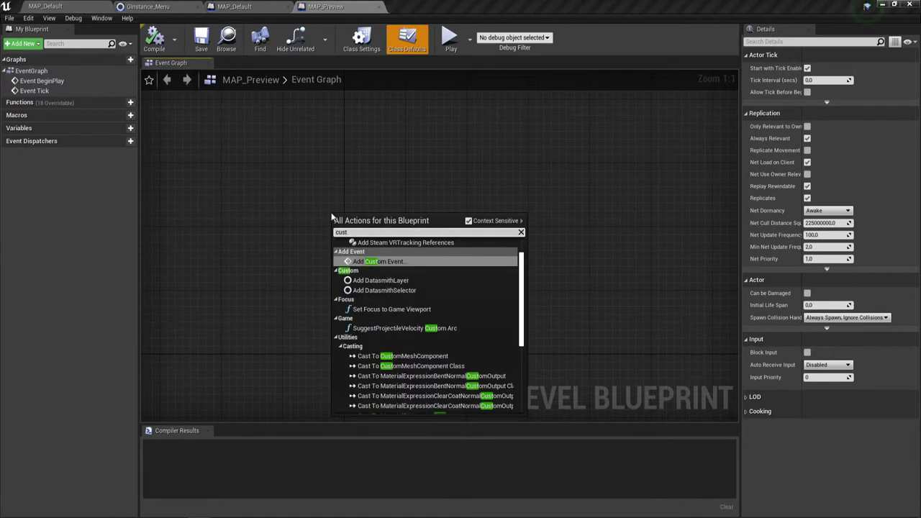
key("Return")
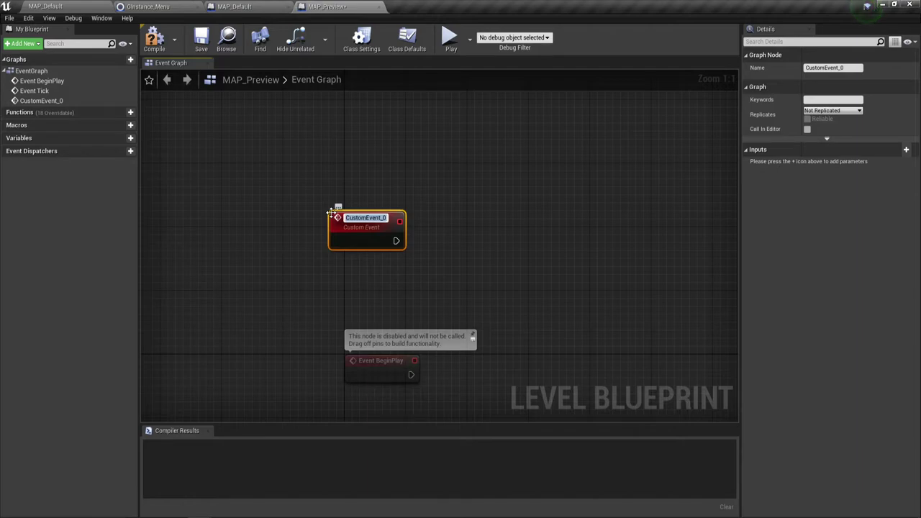
type("LoadPreview")
left_click(445, 237)
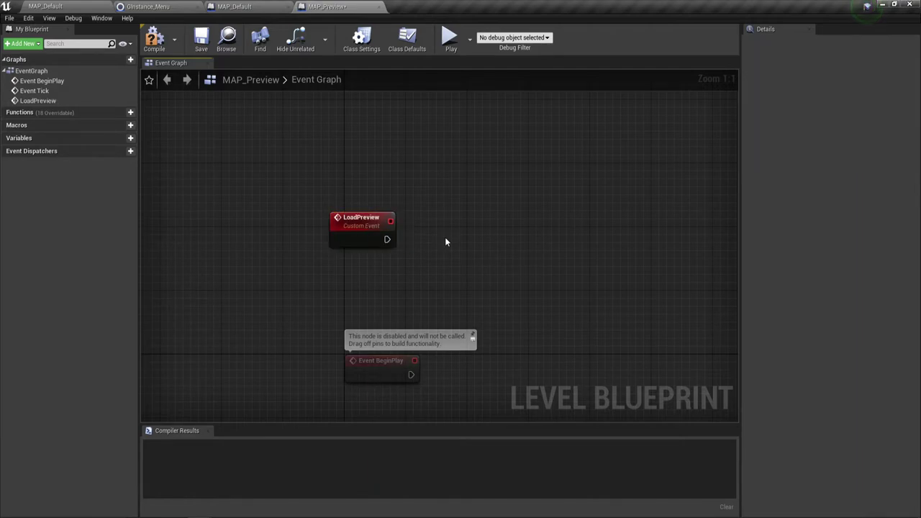
left_click_drag(355, 236, 339, 140)
right_click_drag(459, 187, 384, 281)
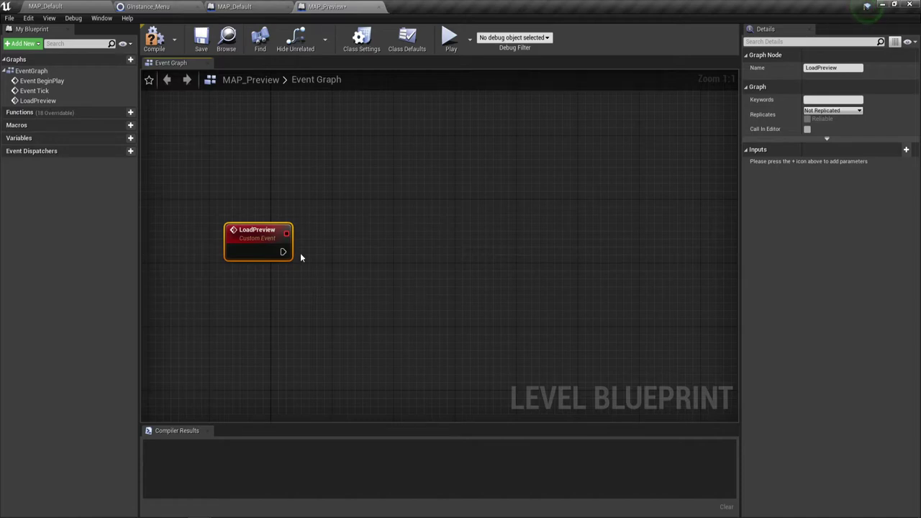
Chain a Delay node after LoadPreview, aligned with it, and set its Duration to 3.
left_click_drag(283, 251, 329, 258)
type("de")
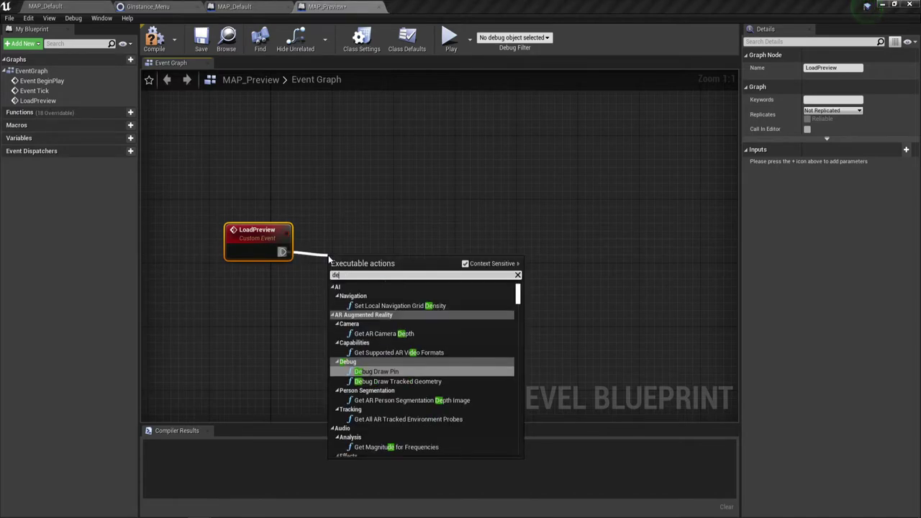
type("la")
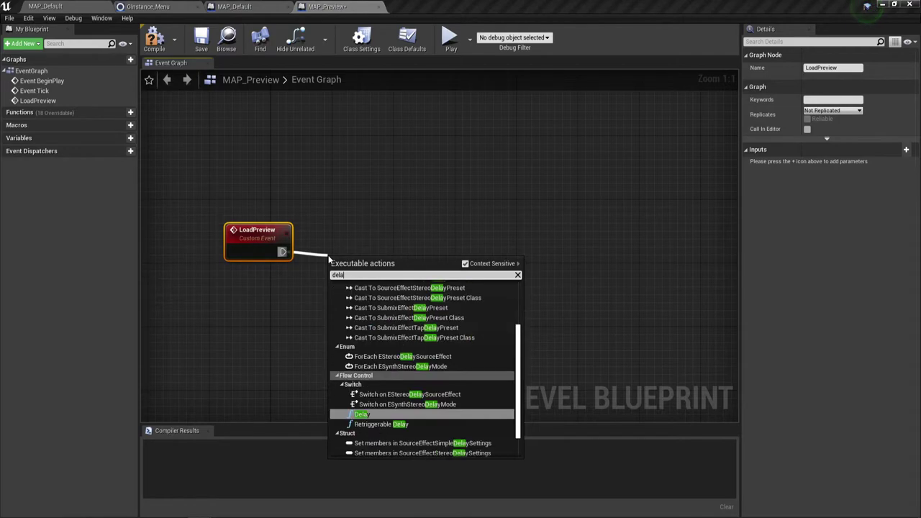
key("Return")
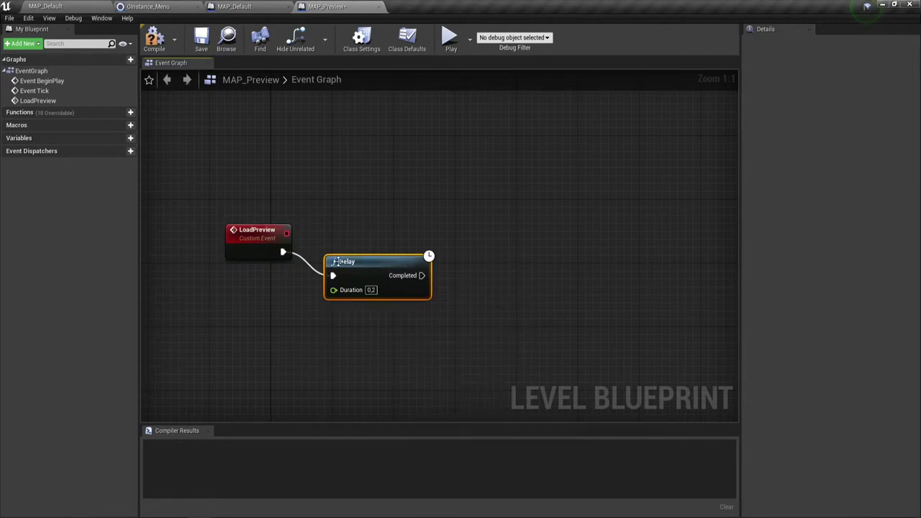
left_click_drag(336, 245, 336, 240)
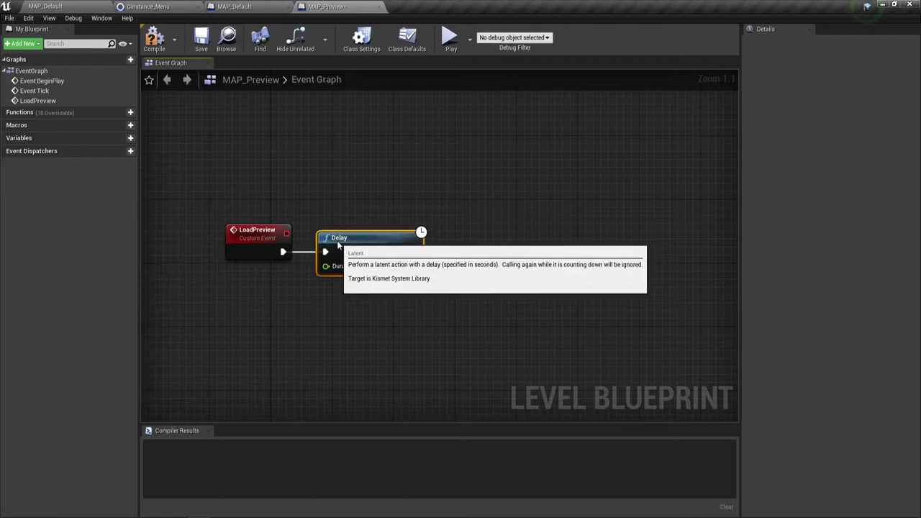
left_click(366, 265)
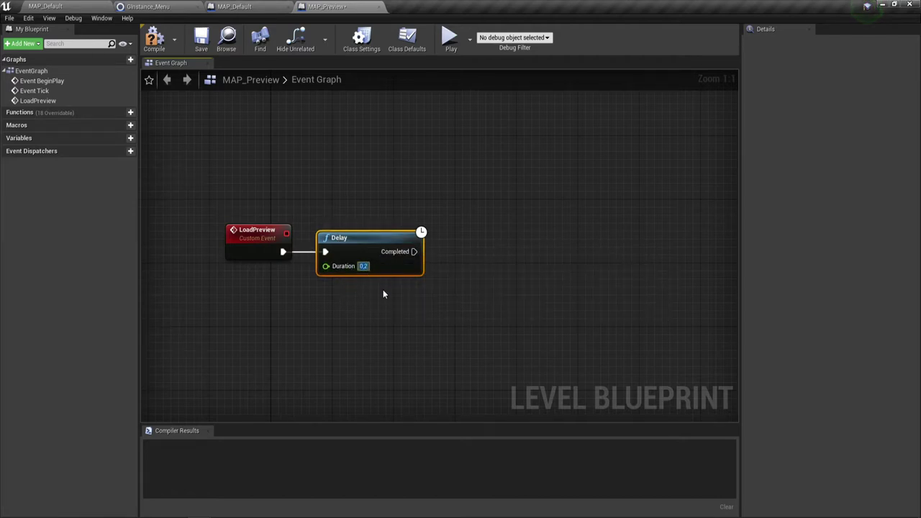
type("4")
key("Return")
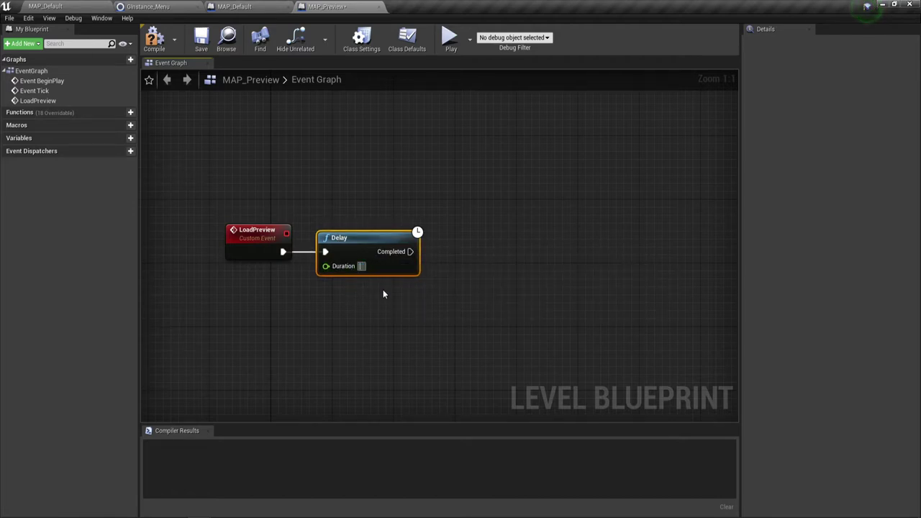
type("3")
left_click(383, 291)
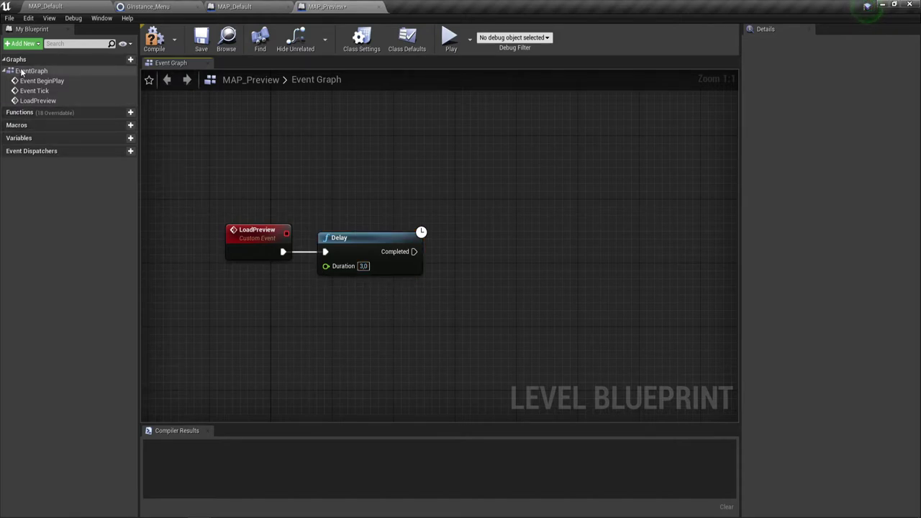
Create two new functions and rename the first one 01Preview.
mouse_move(28, 113)
left_click(119, 112)
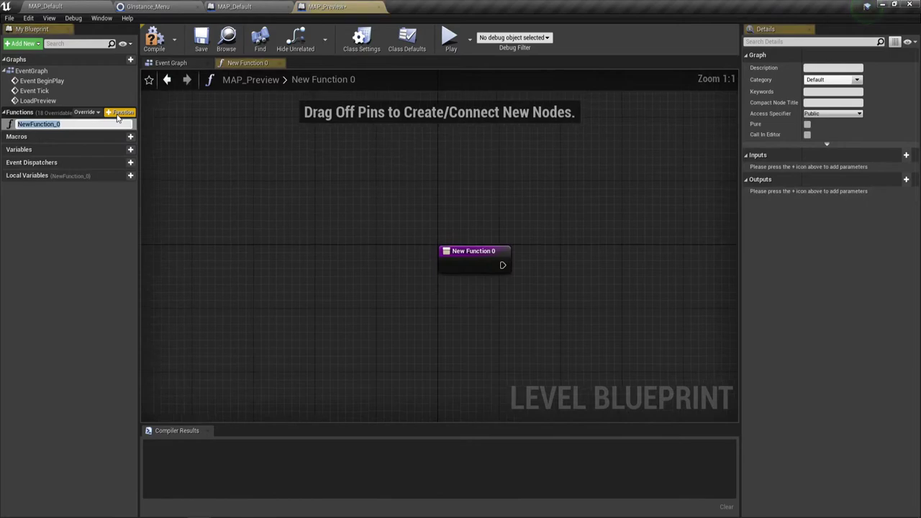
left_click(119, 112)
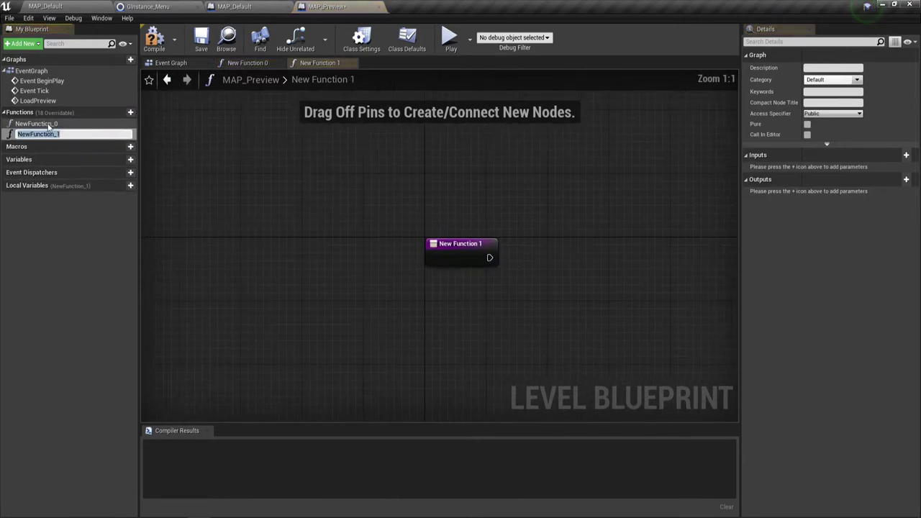
left_click(51, 123)
double_click(51, 124)
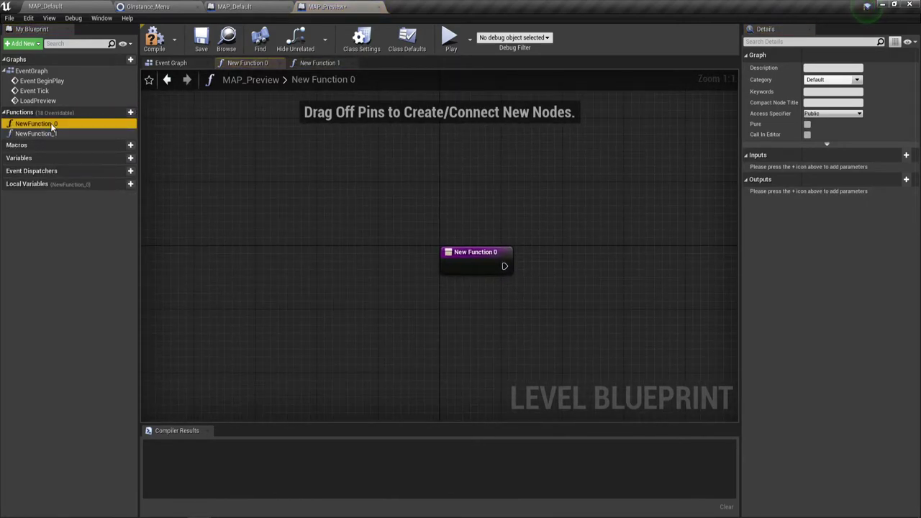
left_click(51, 126)
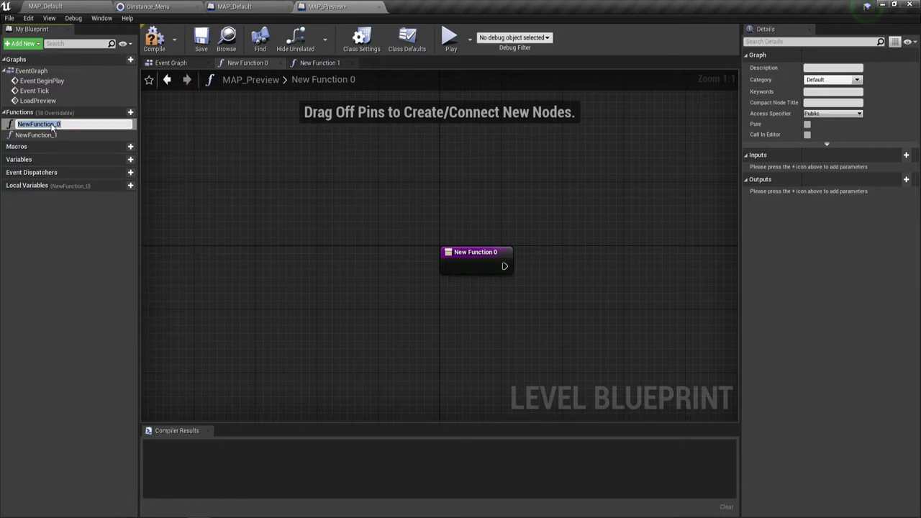
type("01")
key("Return")
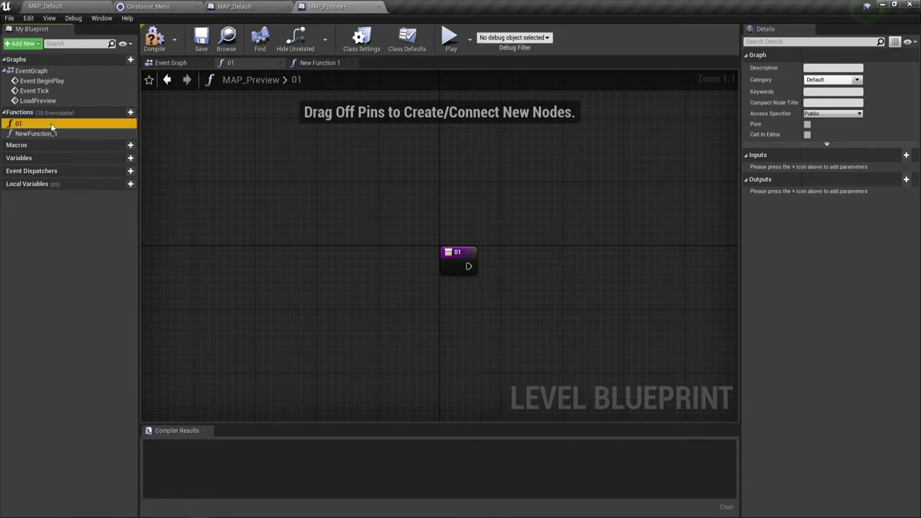
left_click(51, 126)
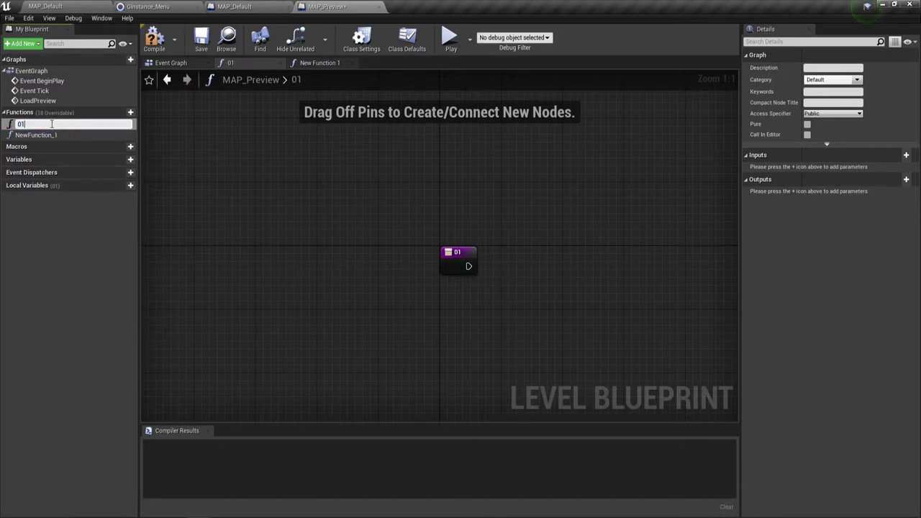
type("Pre")
type("view")
key("ctrl+a")
key("ctrl+c")
key("Return")
Rename the second function 02Preview and reopen the 01Preview graph.
left_click(50, 135)
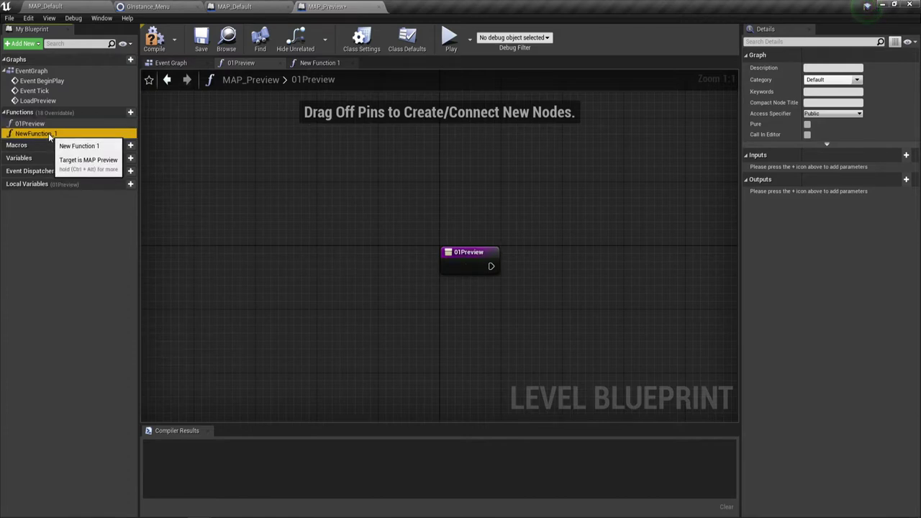
left_click(51, 135)
key("ctrl+v")
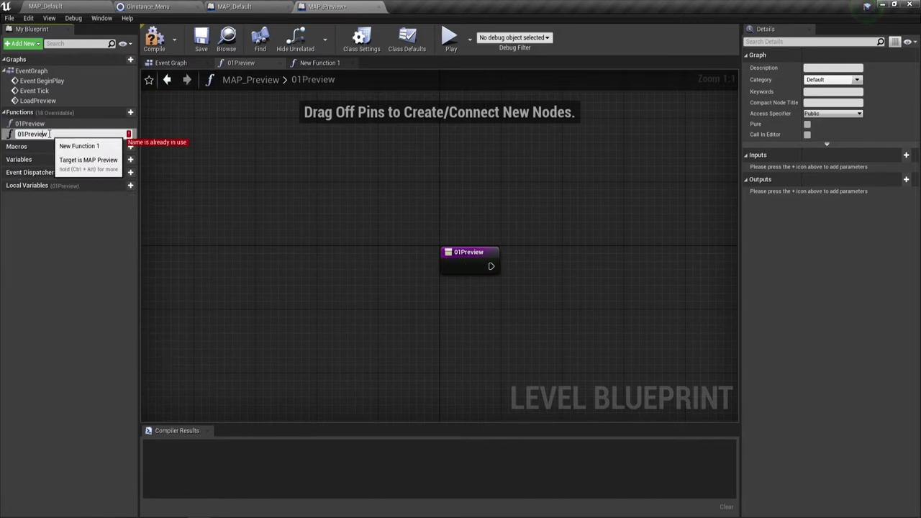
key("Left")
key("Left")
key("Left")
key("BackSpace")
type("2")
key("Return")
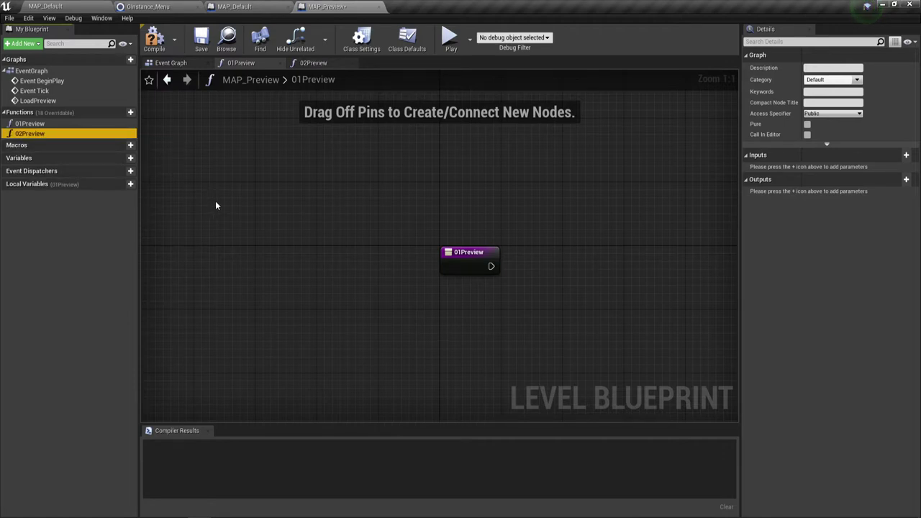
left_click(40, 124)
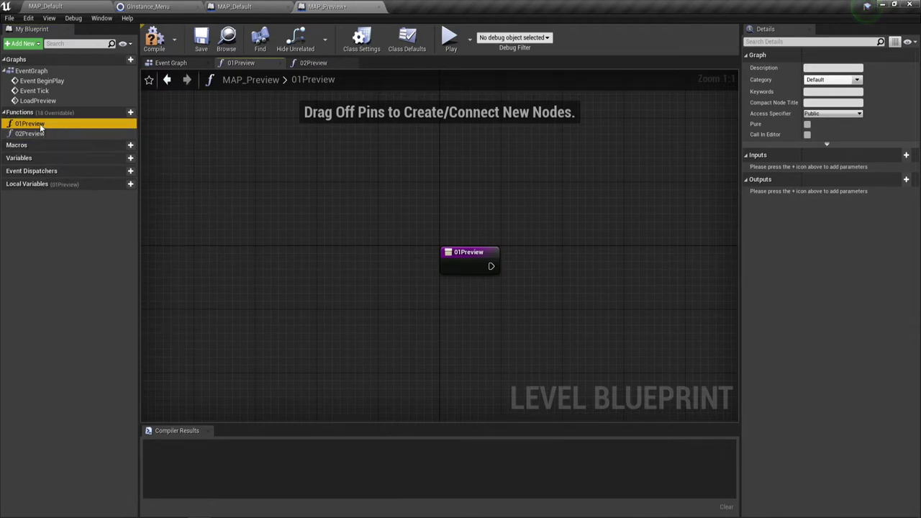
right_click_drag(583, 289, 355, 261)
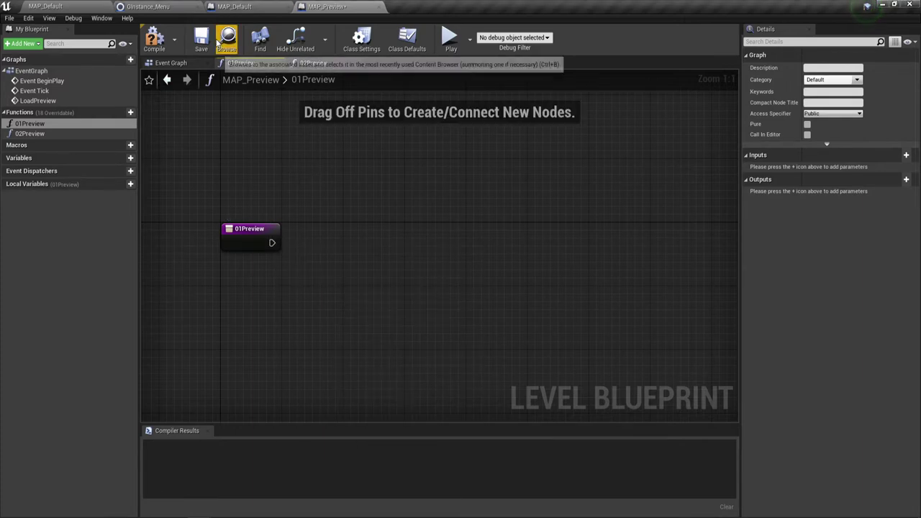
Compile and save the blueprint, then wire a 01Preview call after the first Delay completes.
left_click(154, 38)
left_click(196, 37)
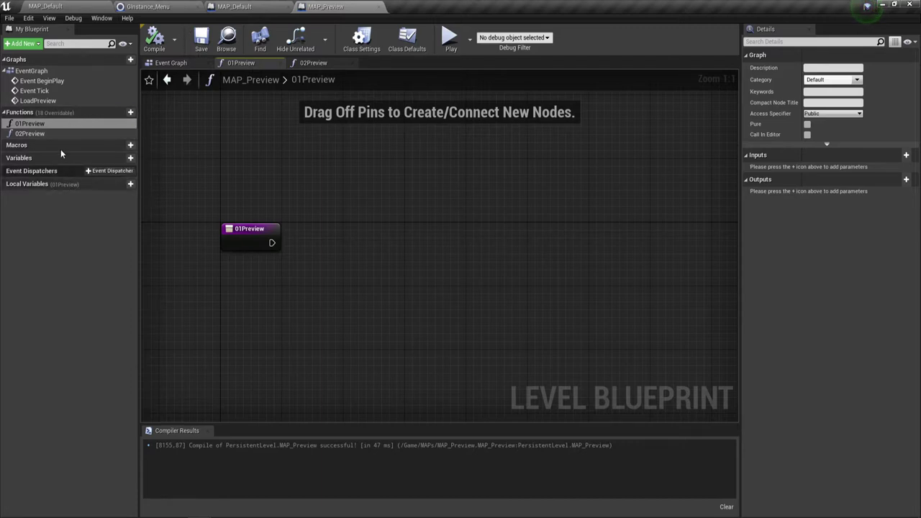
left_click(180, 64)
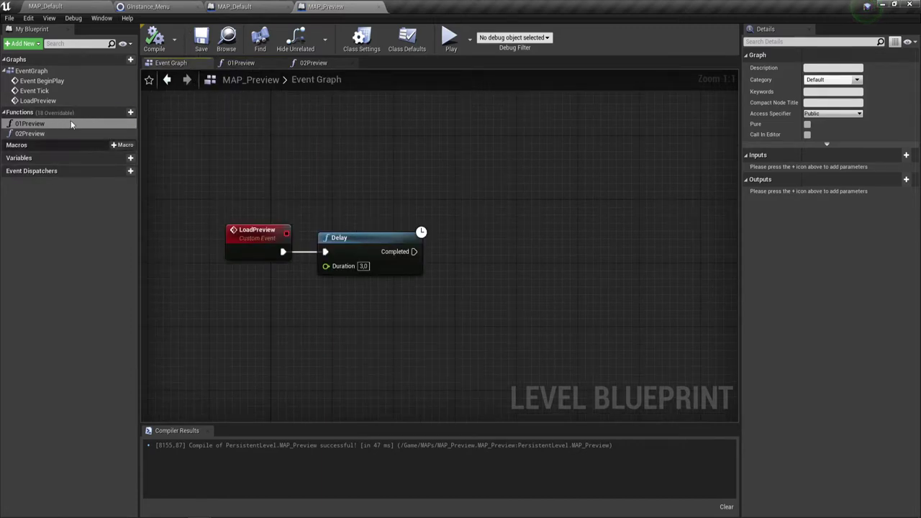
left_click_drag(30, 124, 419, 253)
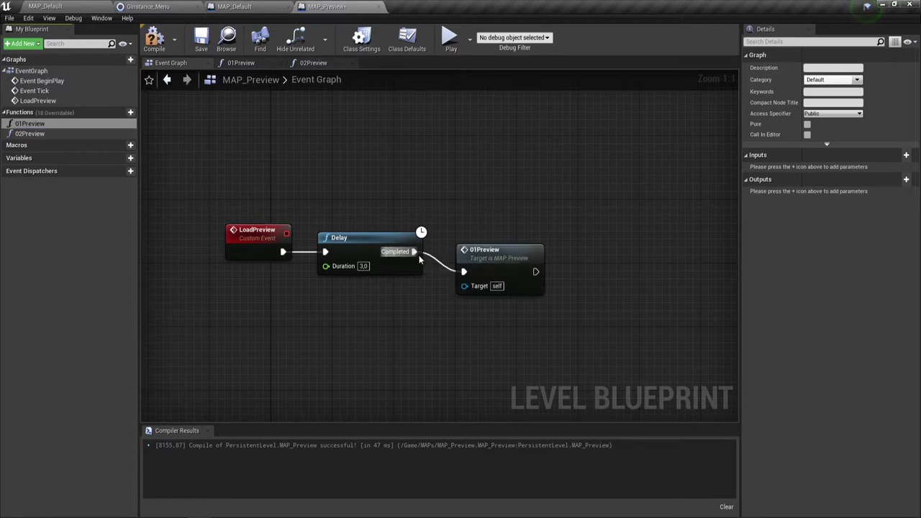
mouse_move(30, 134)
left_mouse_down()
mouse_move(604, 275)
mouse_move(569, 263)
mouse_move(558, 240)
left_mouse_up()
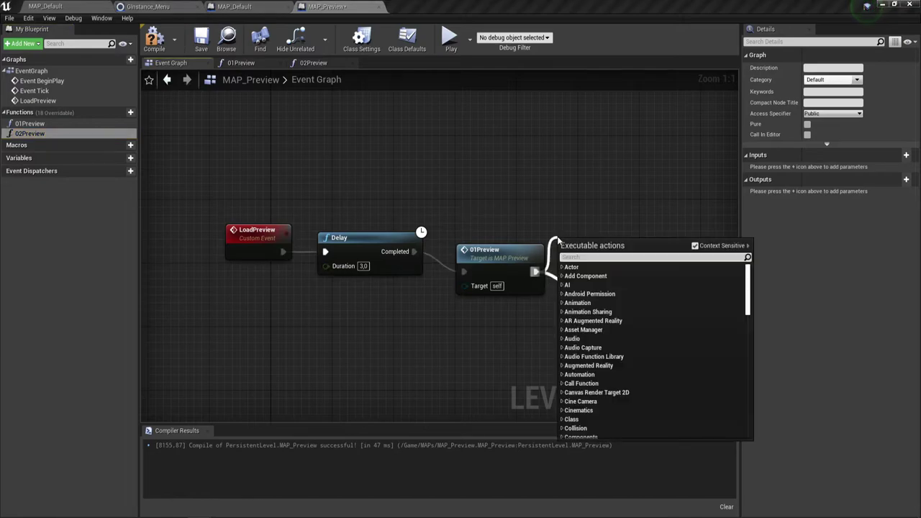
Add a second Delay after 01Preview and line up 01Preview, Delay and 02Preview in a row.
type("dela")
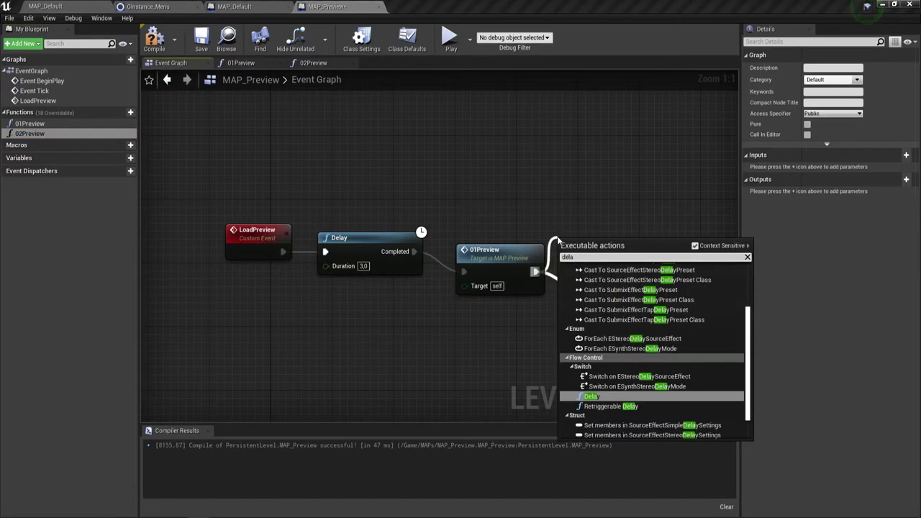
key("Return")
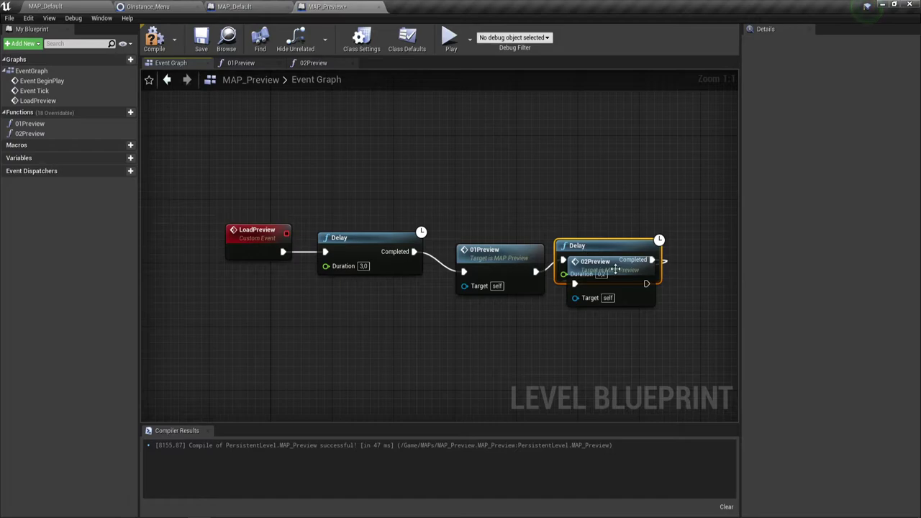
mouse_move(626, 263)
left_mouse_down()
mouse_move(705, 262)
mouse_move(738, 289)
mouse_move(634, 250)
left_mouse_up()
left_click_drag(533, 261, 691, 267)
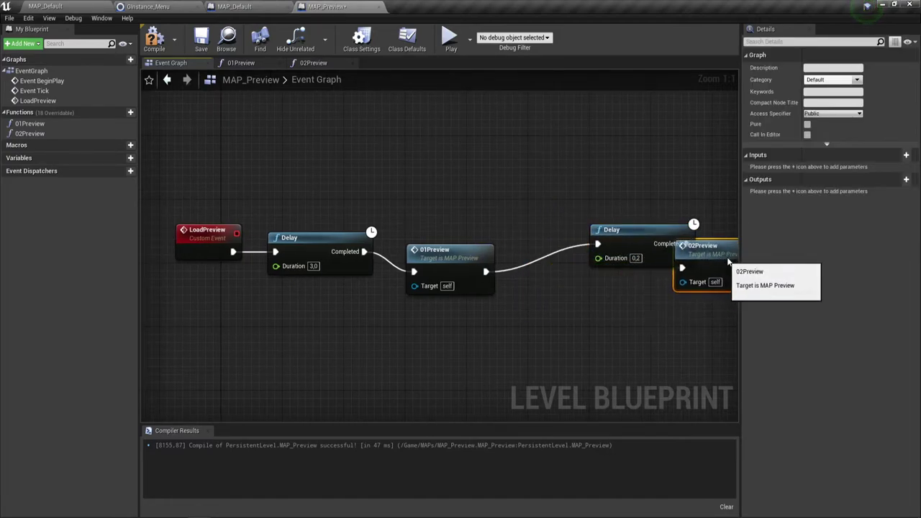
right_click_drag(590, 229, 531, 229)
left_click_drag(545, 231, 475, 253)
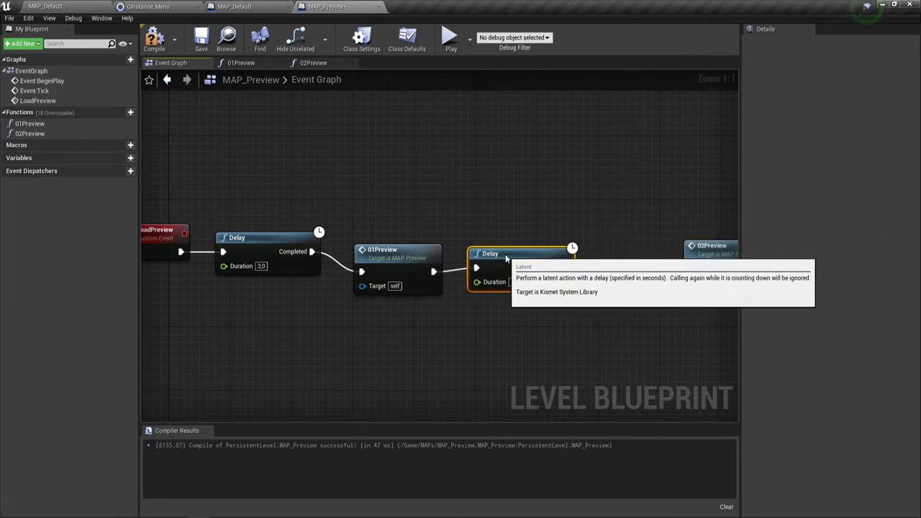
left_click_drag(377, 249, 384, 231)
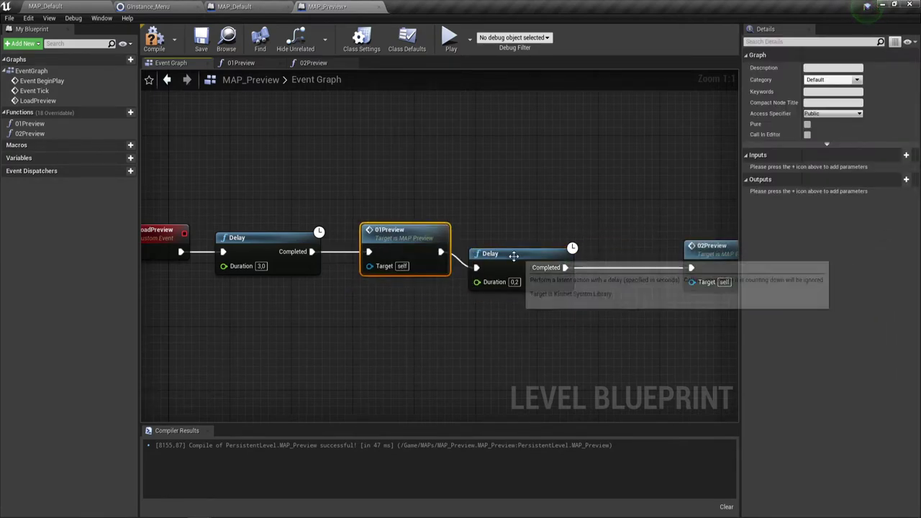
left_click_drag(514, 263, 521, 247)
left_click_drag(697, 248, 642, 232)
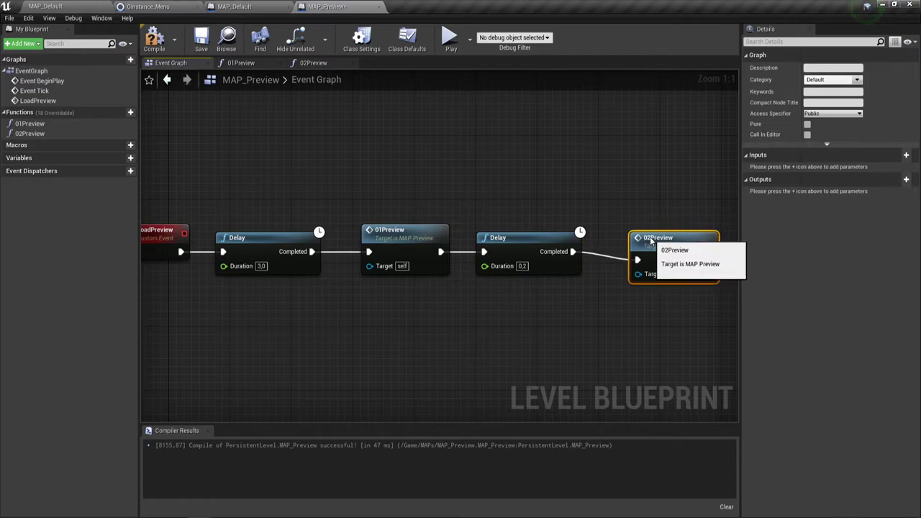
right_click_drag(463, 308, 424, 263)
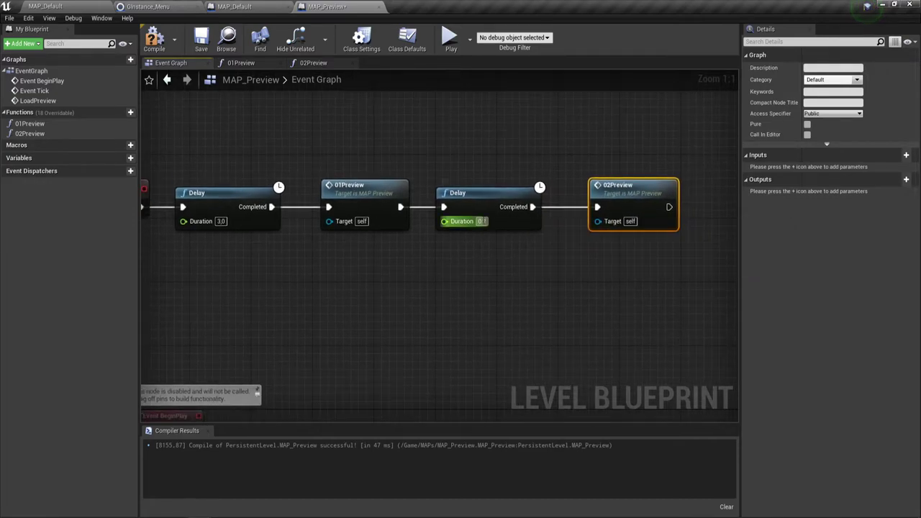
Set the second Delay's Duration to 3.0 seconds.
type("3")
left_click(531, 271)
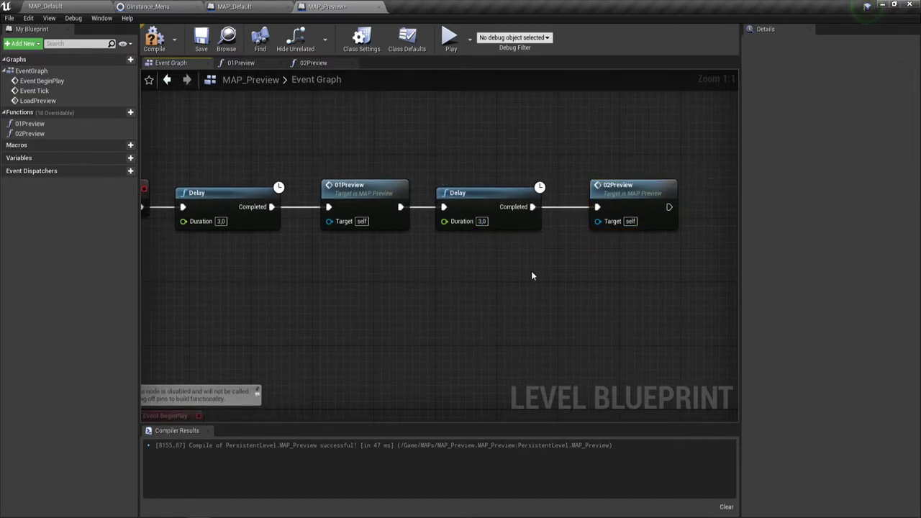
scroll(546, 280, "down", 1)
right_click_drag(560, 293, 404, 264)
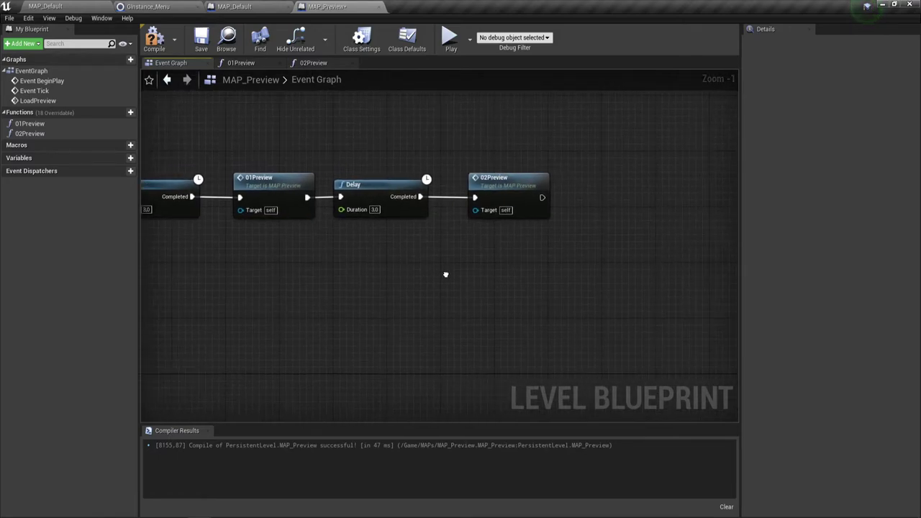
left_click_drag(461, 214, 477, 211)
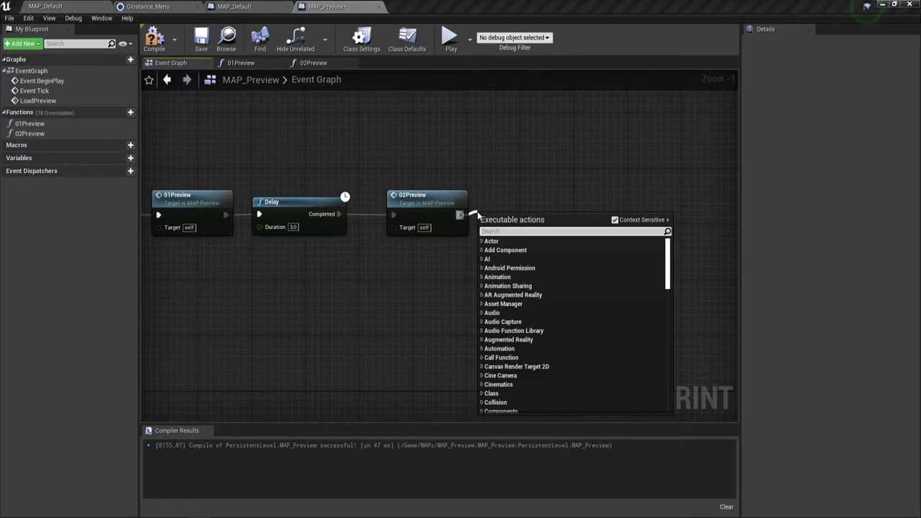
Add a Load Stream Level node after 02Preview loading MAP_Menu with Make Visible After Load ticked.
left_click(496, 198)
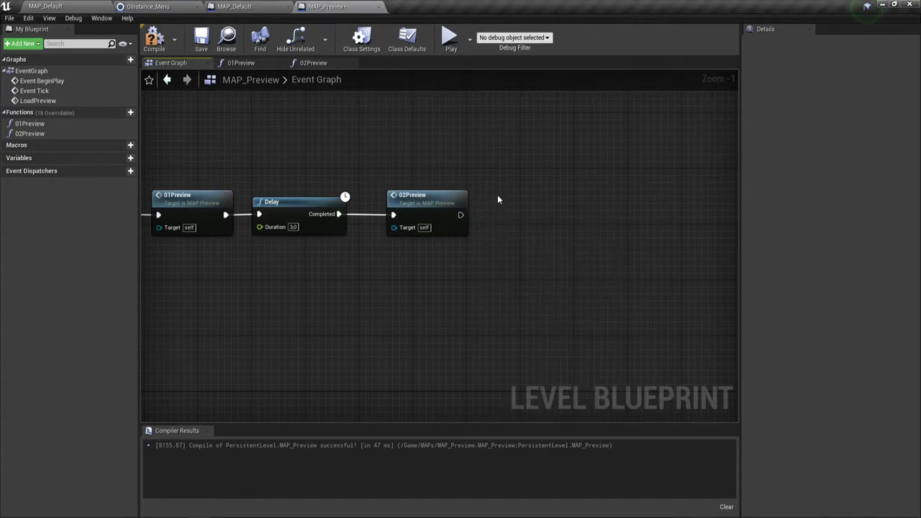
left_click_drag(460, 215, 506, 206)
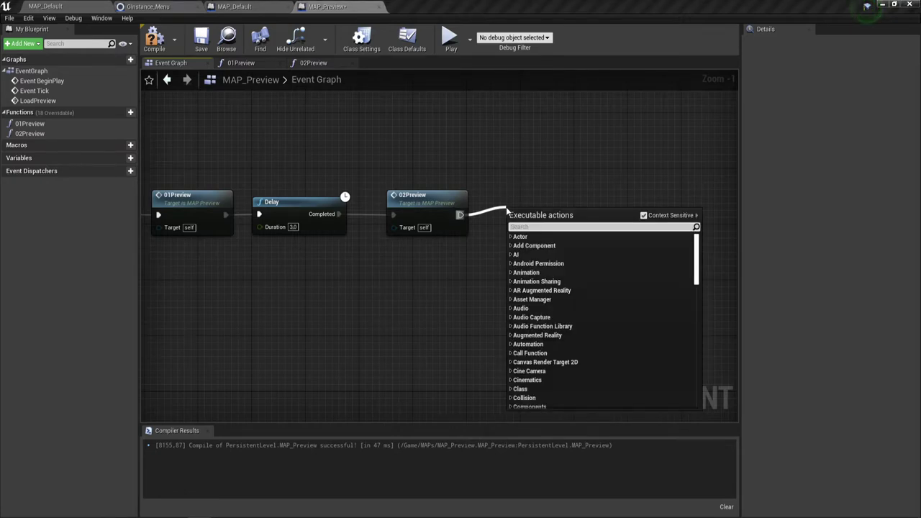
type("Load")
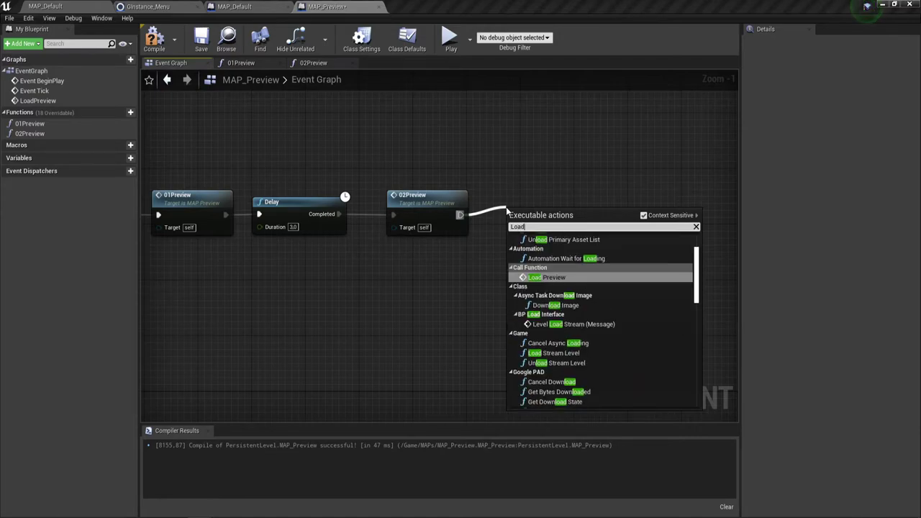
scroll(594, 293, "up", 3)
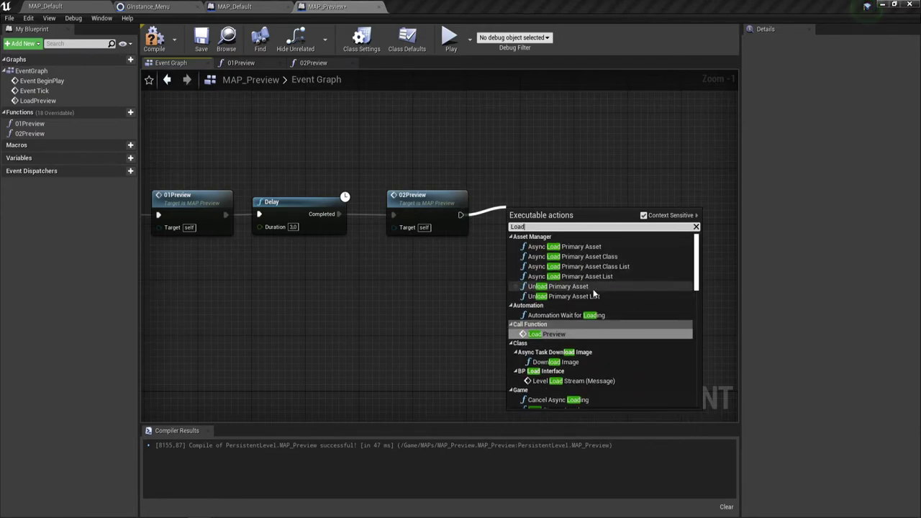
type("s")
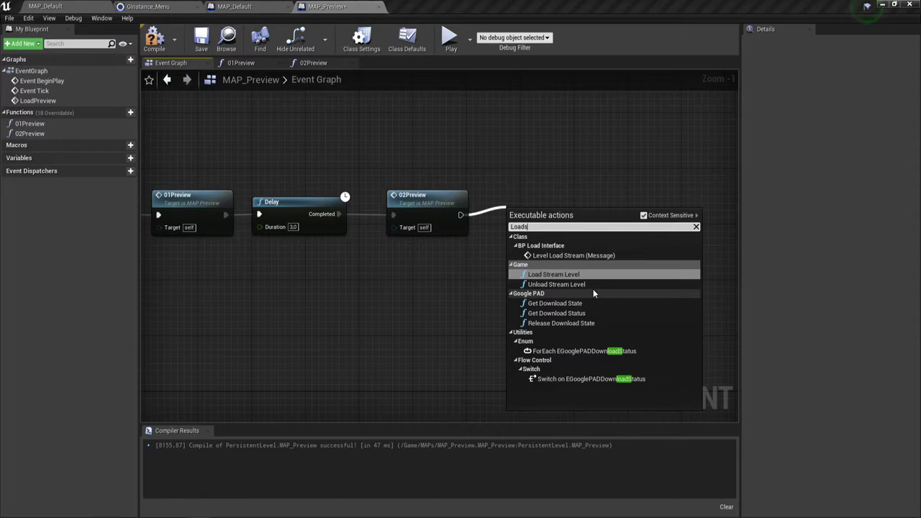
left_click(571, 276)
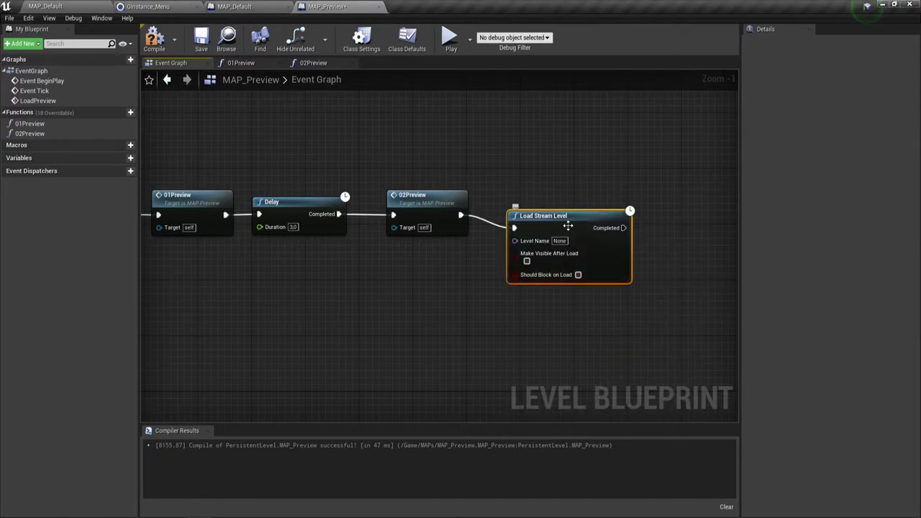
right_click_drag(567, 273, 502, 310)
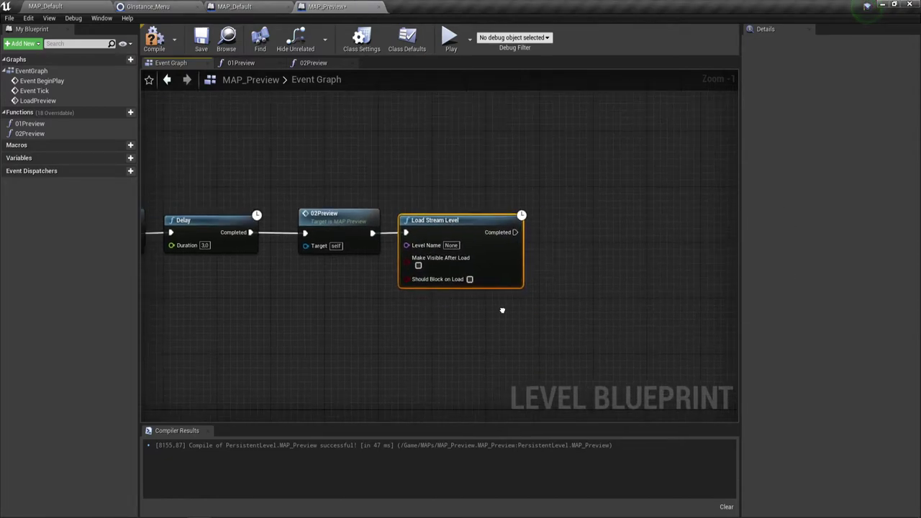
left_click(412, 263)
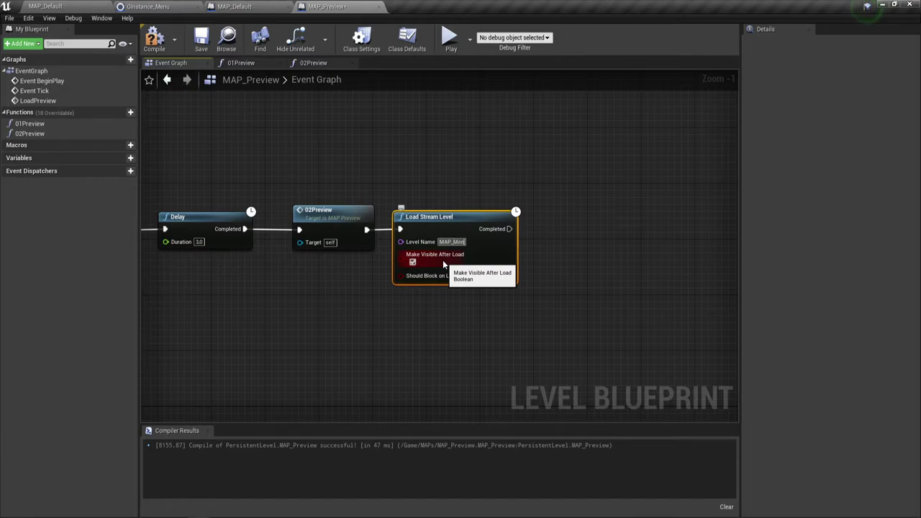
left_click(431, 299)
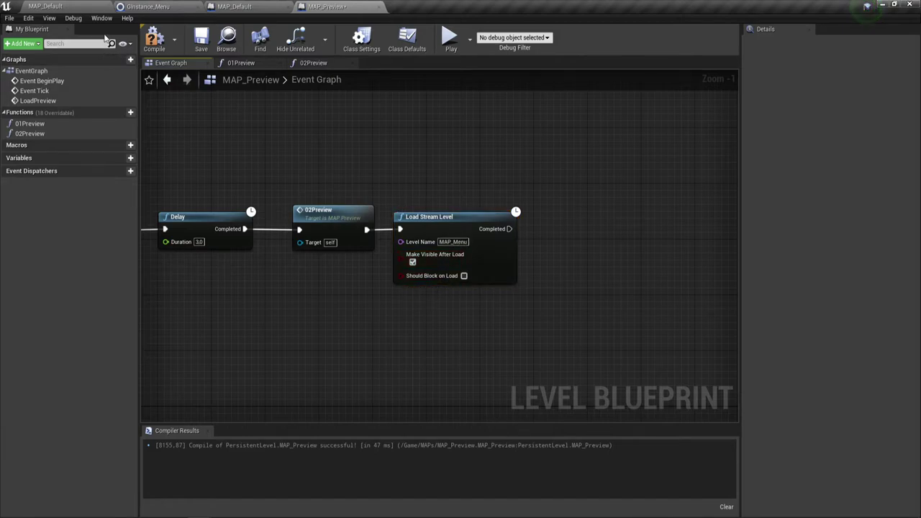
left_click(87, 6)
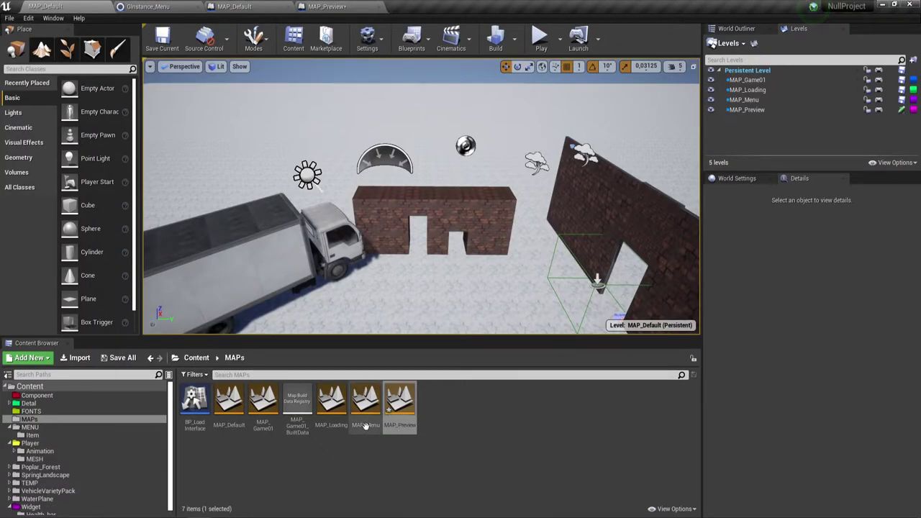
left_click(328, 7)
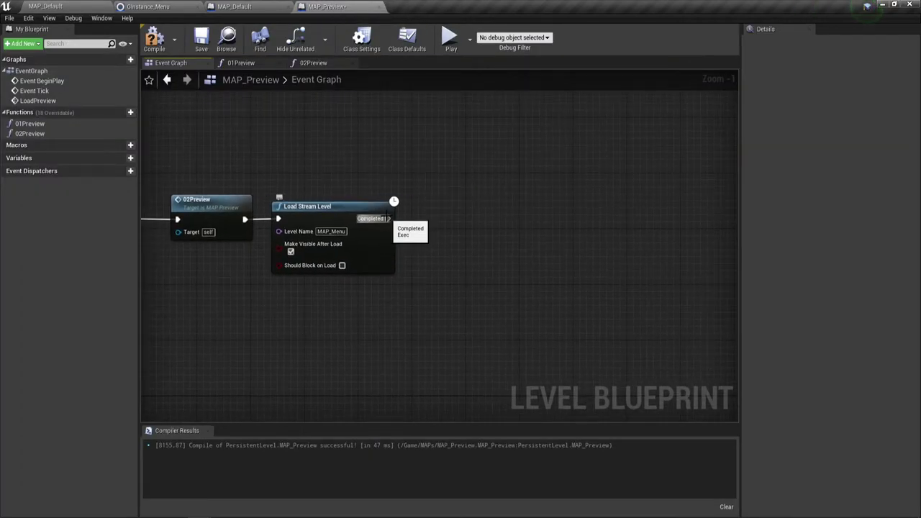
Chain an Unload Stream Level node off the load's Completed pin with Level Name MAP_Preview.
left_click_drag(388, 219, 465, 224)
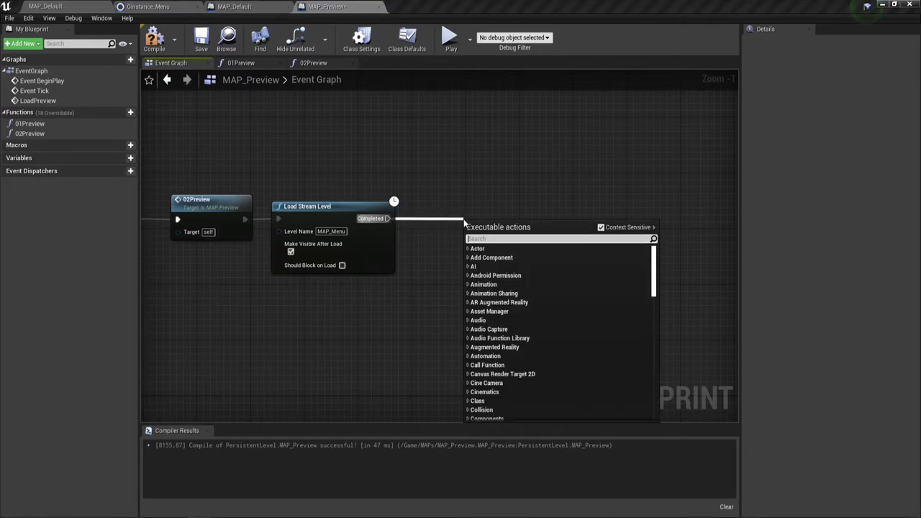
type("Unlo")
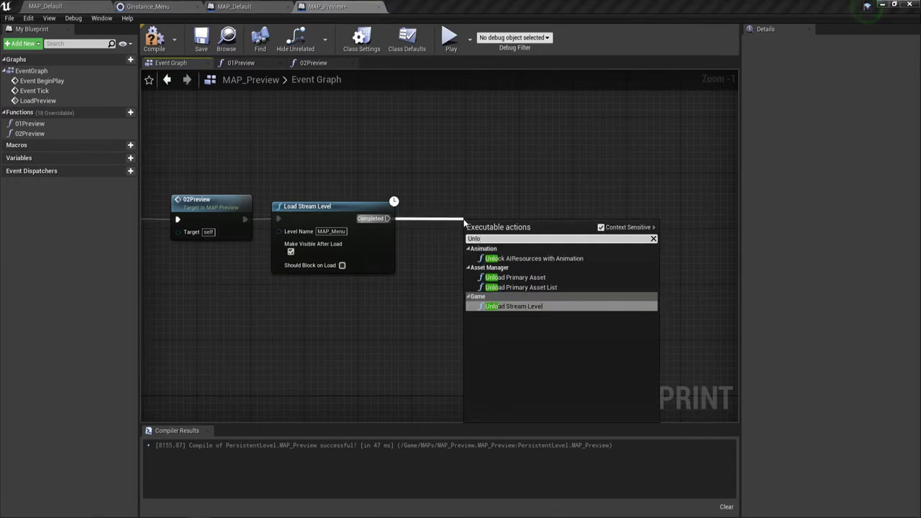
left_click(530, 307)
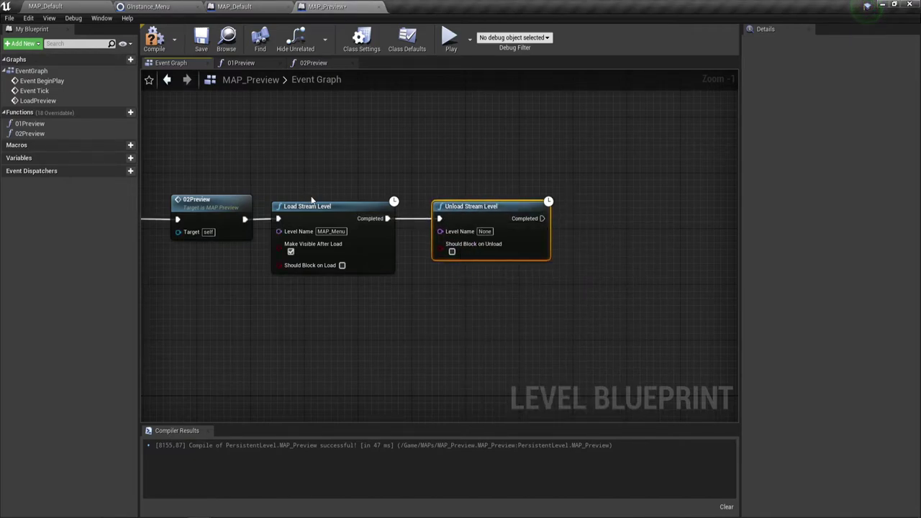
left_click_drag(426, 127, 505, 360)
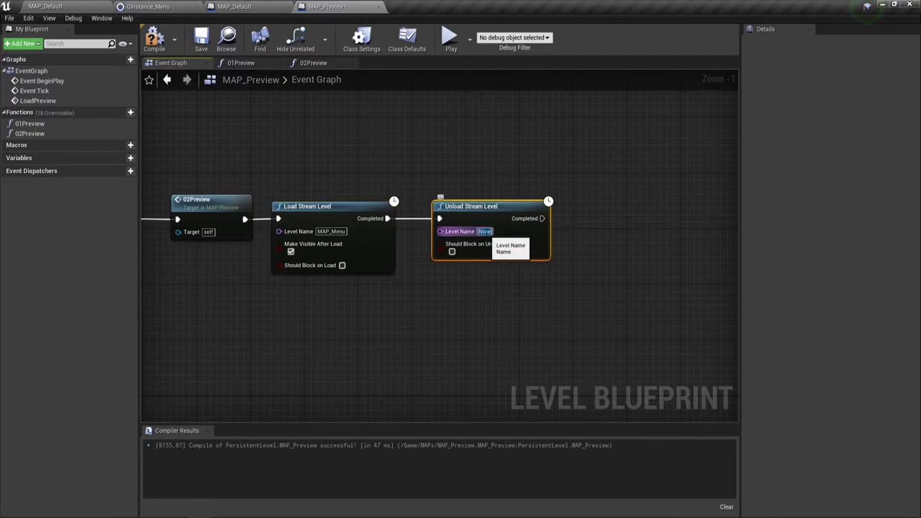
type("MeMAP_")
type("Pre")
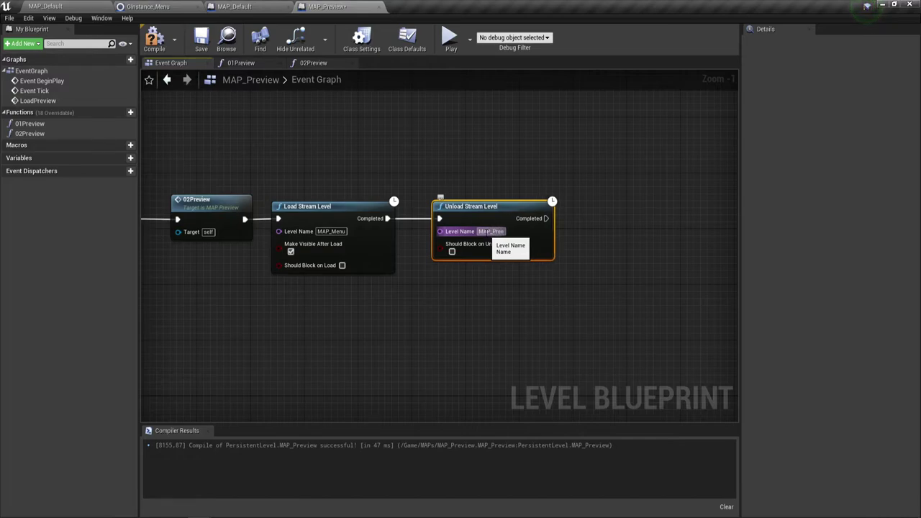
type("view")
key("Return")
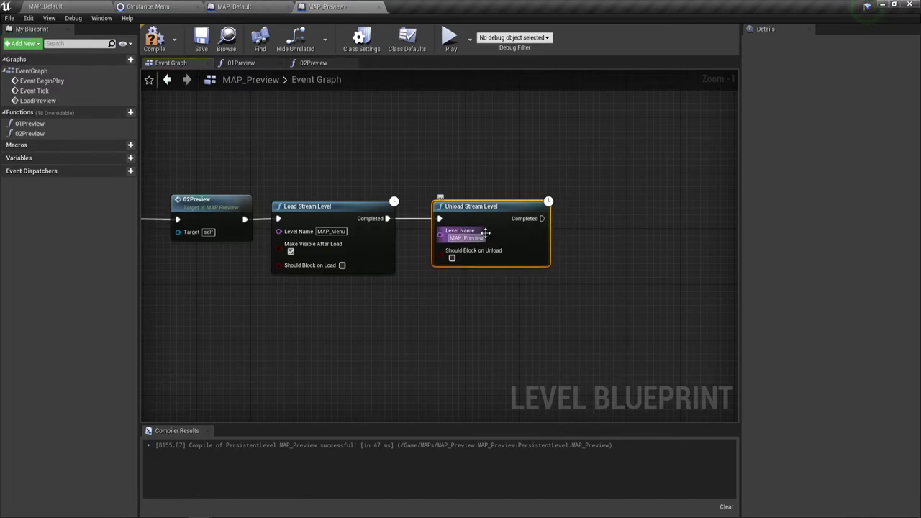
left_click(480, 300)
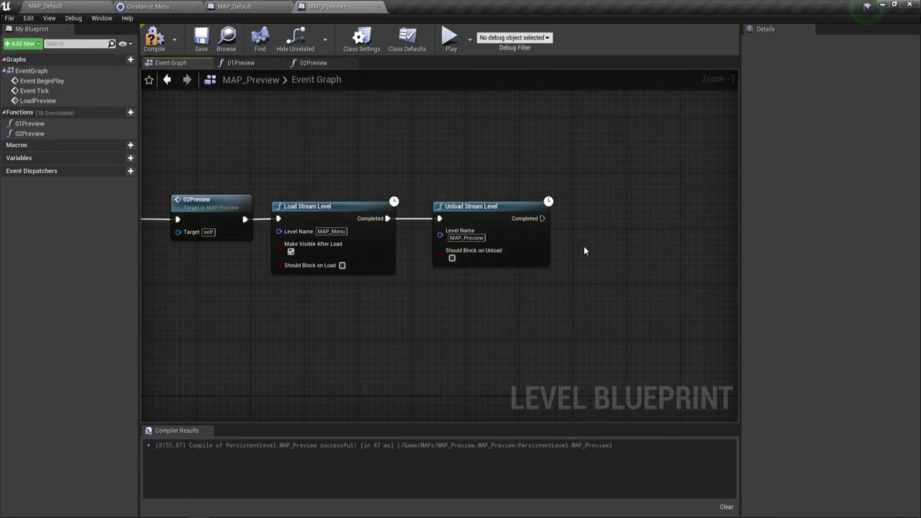
right_click_drag(584, 251, 490, 236)
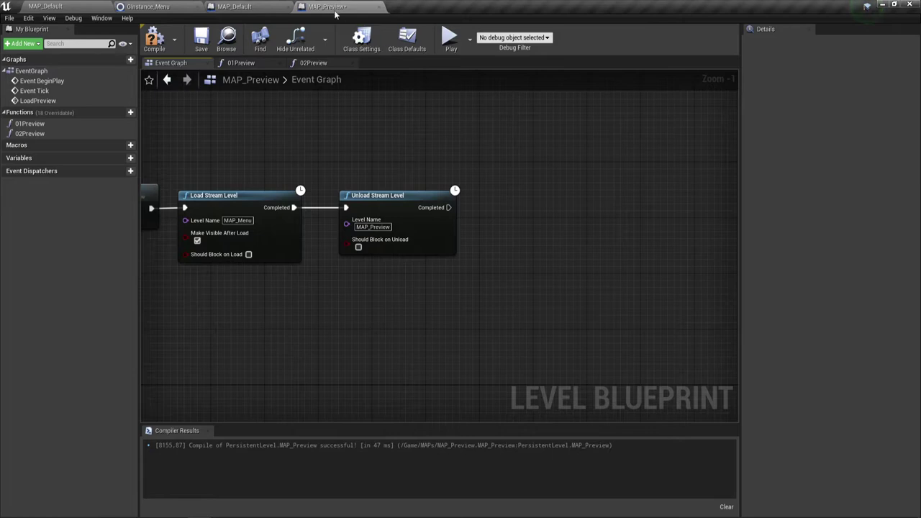
Add a Remote Event node after Unload Stream Level with Event Name LoadMenu.
right_click_drag(279, 119, 273, 113)
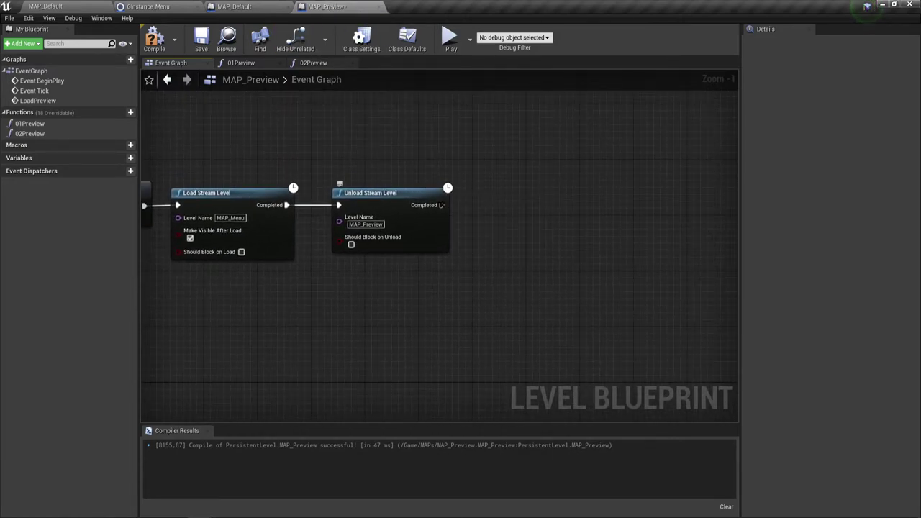
left_click_drag(441, 205, 482, 202)
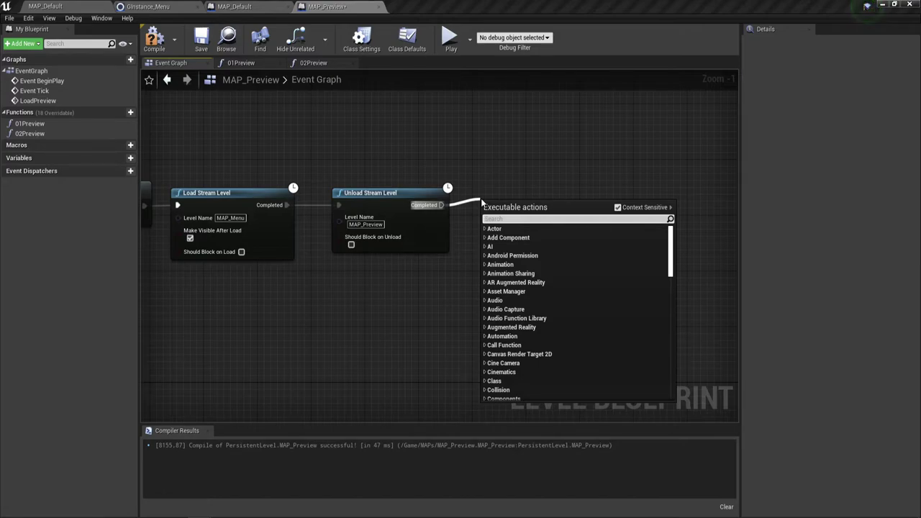
type("rem")
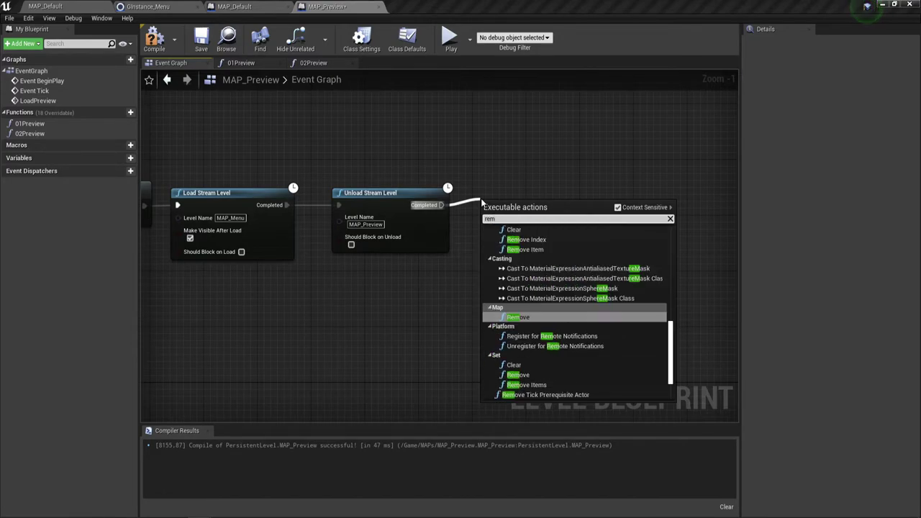
type("o")
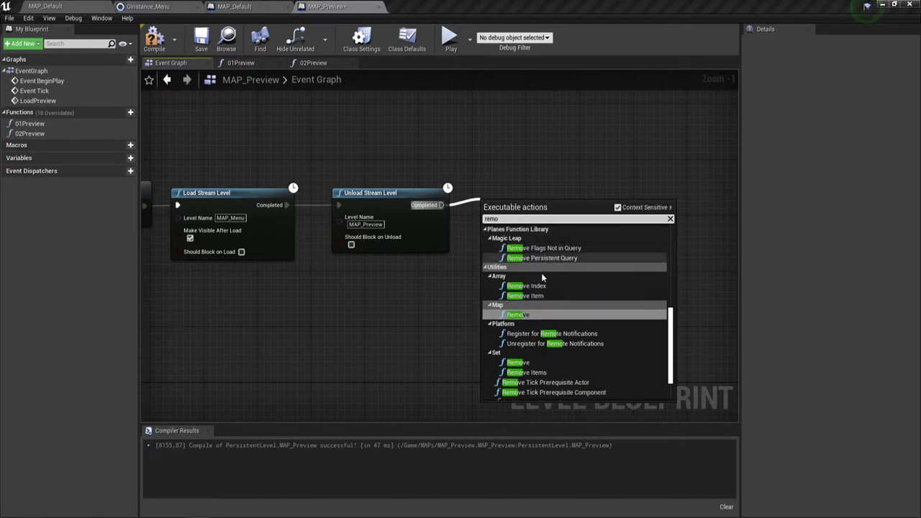
scroll(528, 378, "down", 2)
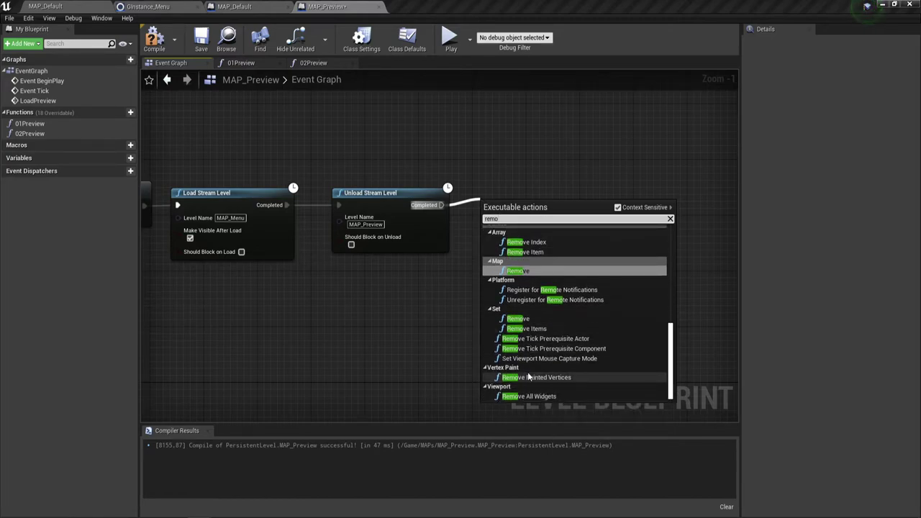
scroll(527, 377, "up", 3)
scroll(527, 372, "up", 2)
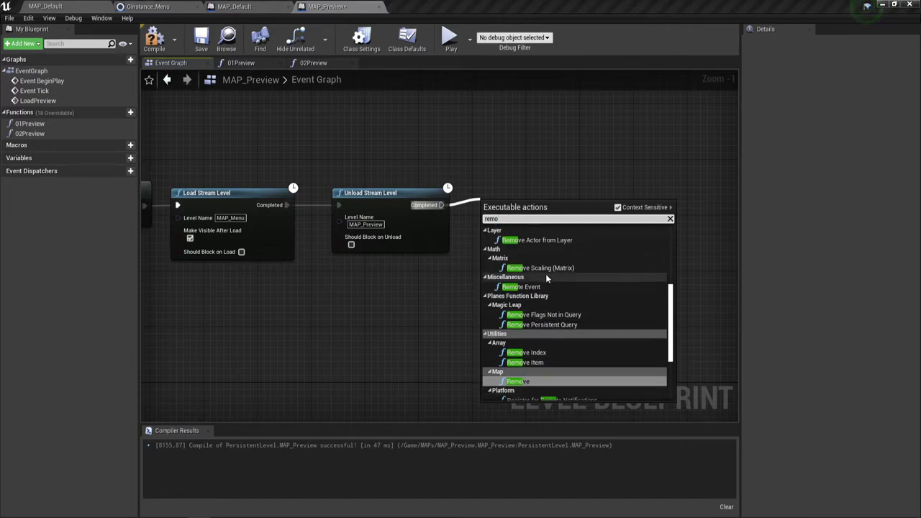
left_click(522, 287)
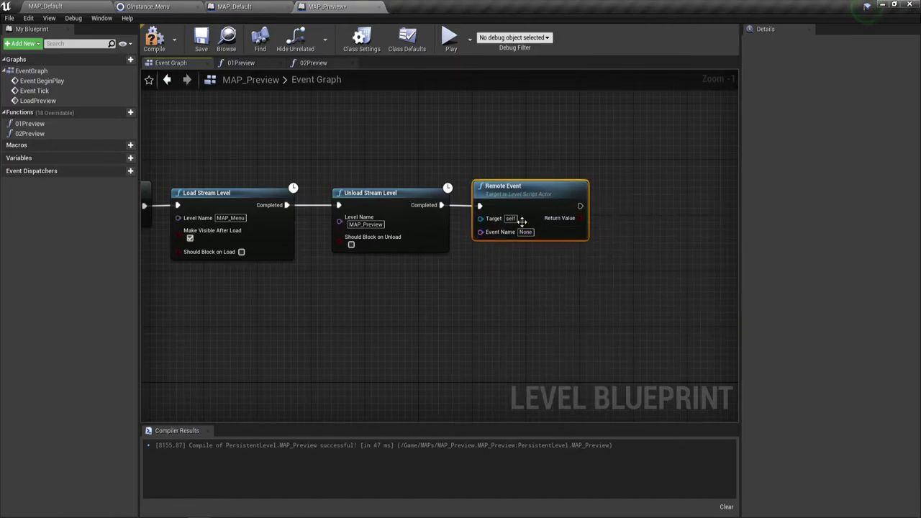
type("Load")
key("Return")
type("Menu")
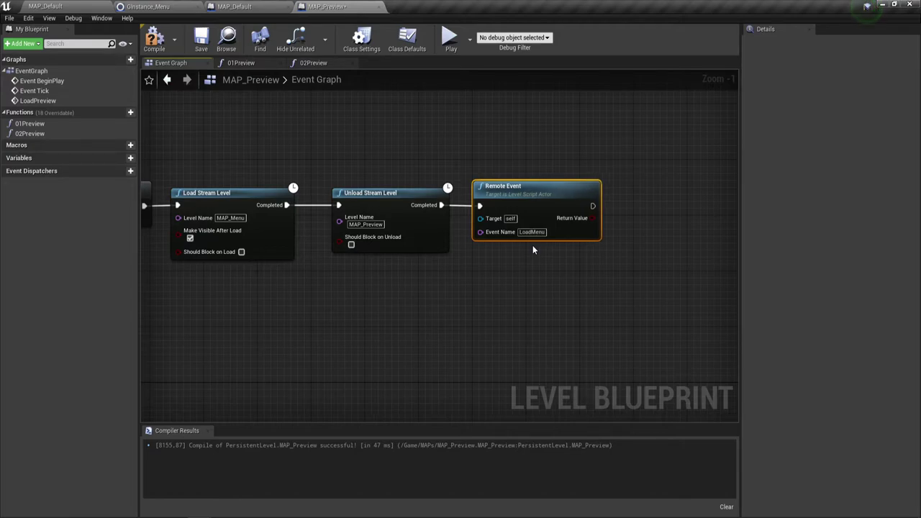
left_click(537, 305)
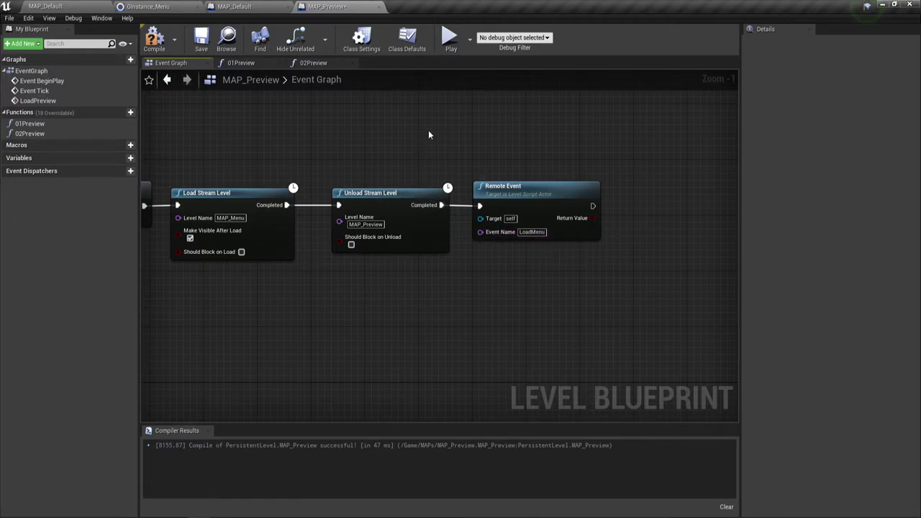
left_click_drag(493, 146, 576, 285)
left_click(401, 258)
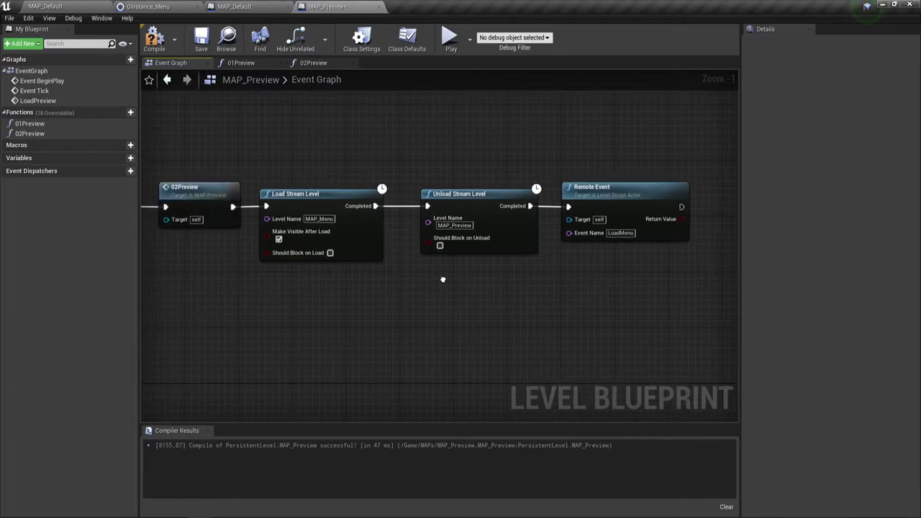
Save the MAP_Preview level blueprint and review the finished node chain from LoadPreview onward.
left_click(194, 38)
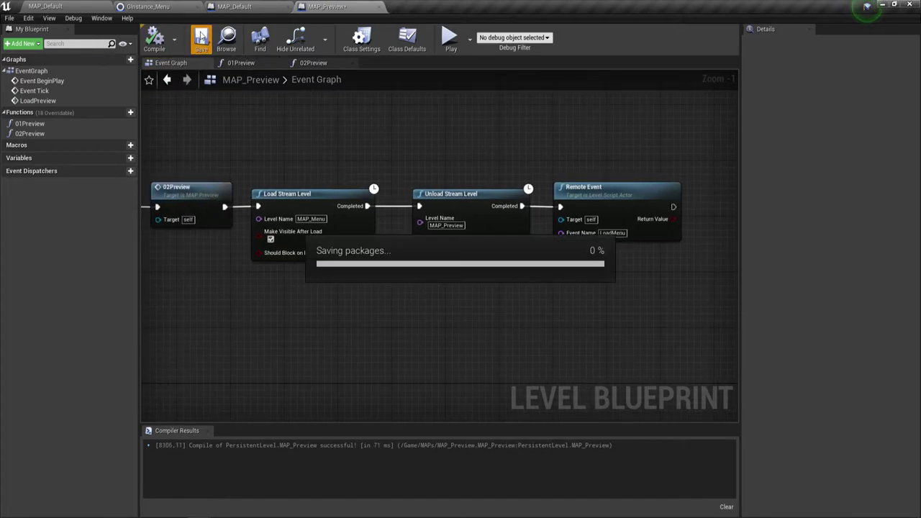
scroll(411, 128, "down", 2)
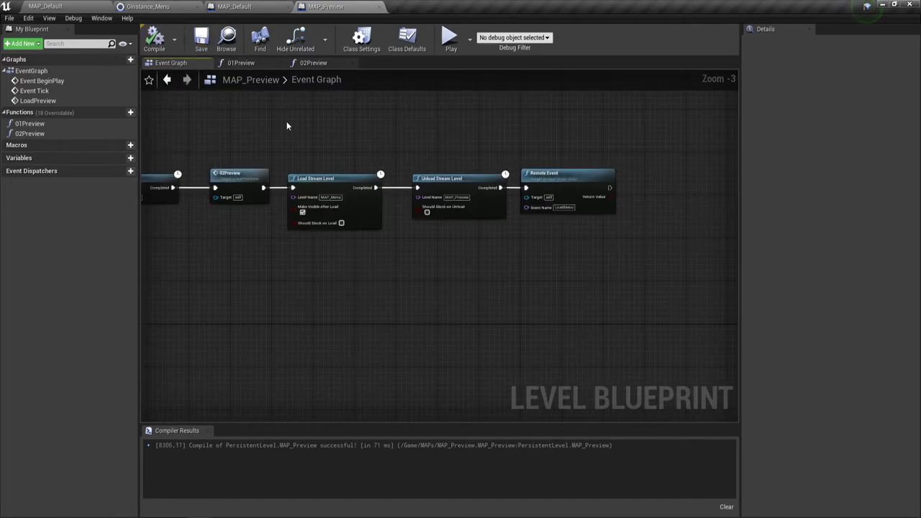
left_click_drag(286, 121, 439, 159)
right_click_drag(414, 145, 510, 157)
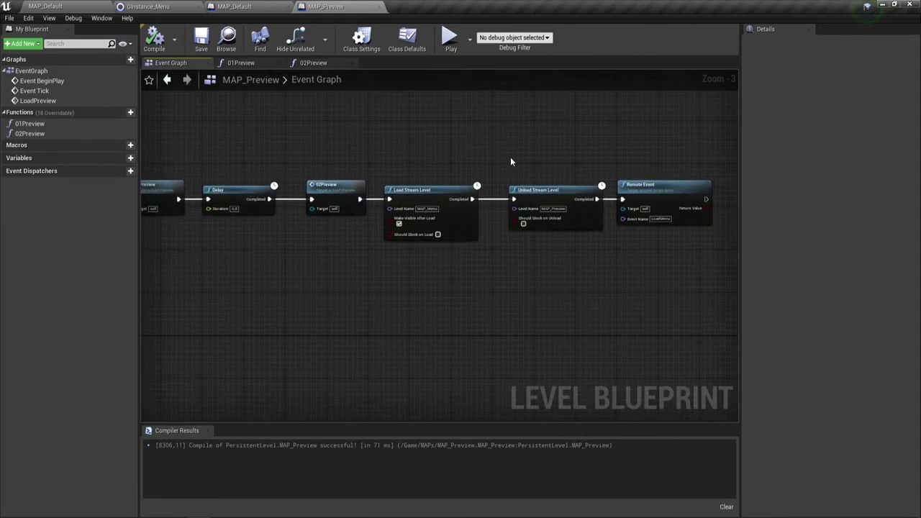
scroll(511, 157, "down", 1)
mouse_move(387, 136)
right_mouse_down()
mouse_move(412, 148)
mouse_move(397, 147)
right_mouse_up()
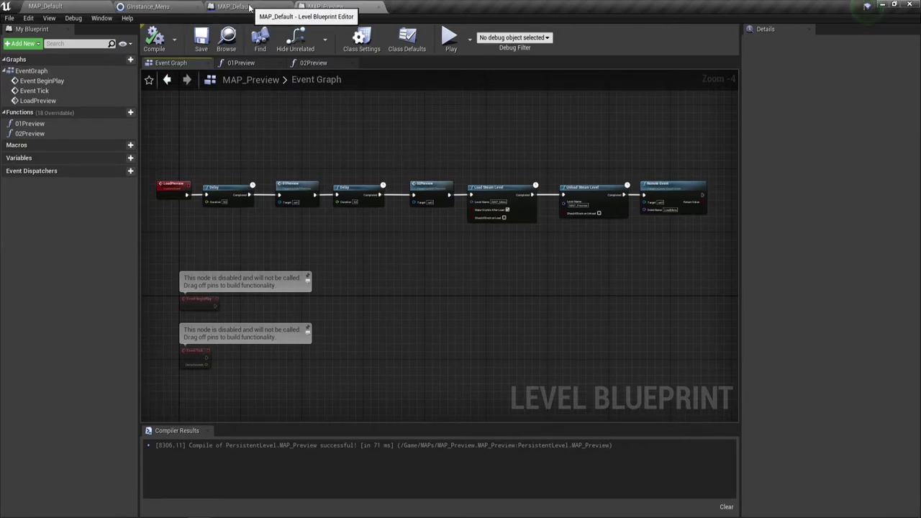
scroll(435, 145, "up", 2)
right_click_drag(424, 145, 549, 160)
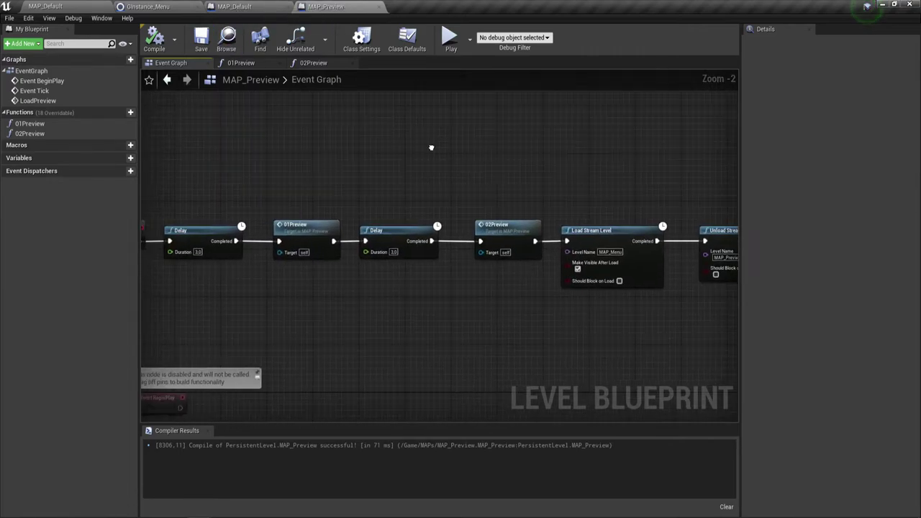
Open the MAP_Menu level blueprint from the Levels panel in the level editor.
left_click(243, 9)
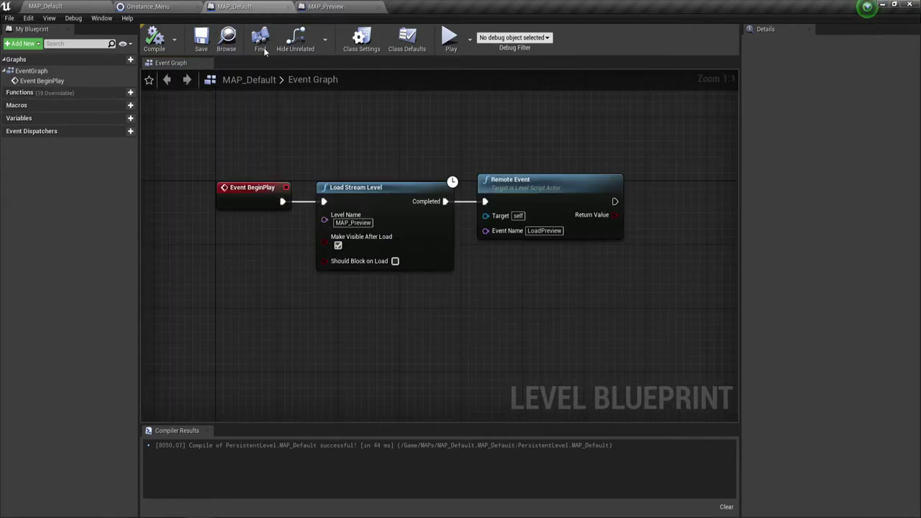
left_click(324, 6)
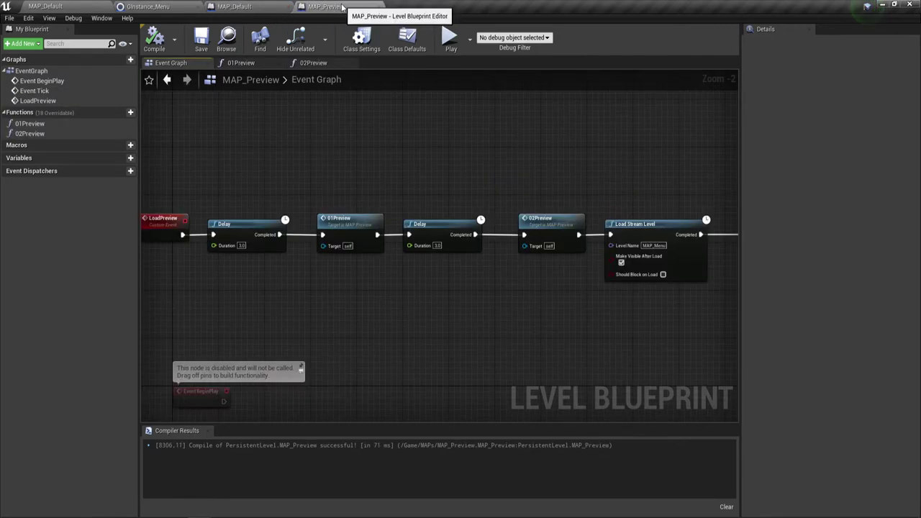
right_click_drag(644, 167, 321, 152)
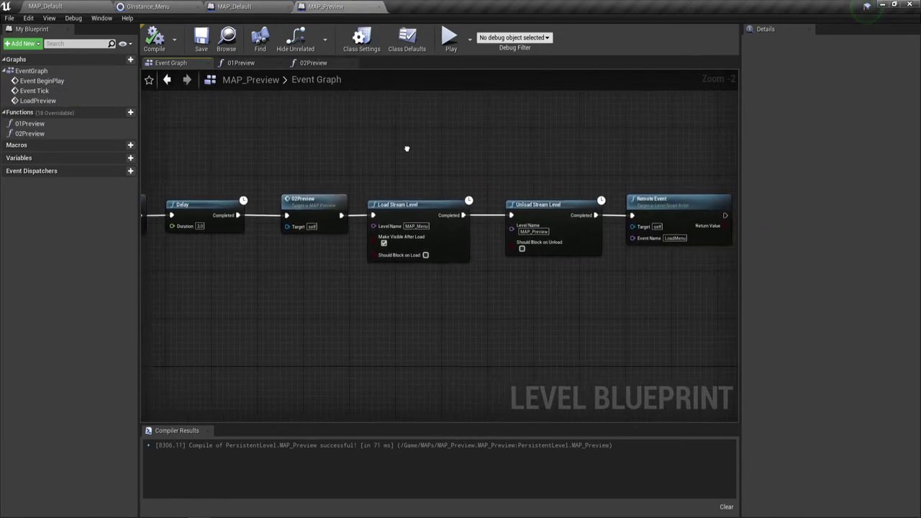
left_click(51, 6)
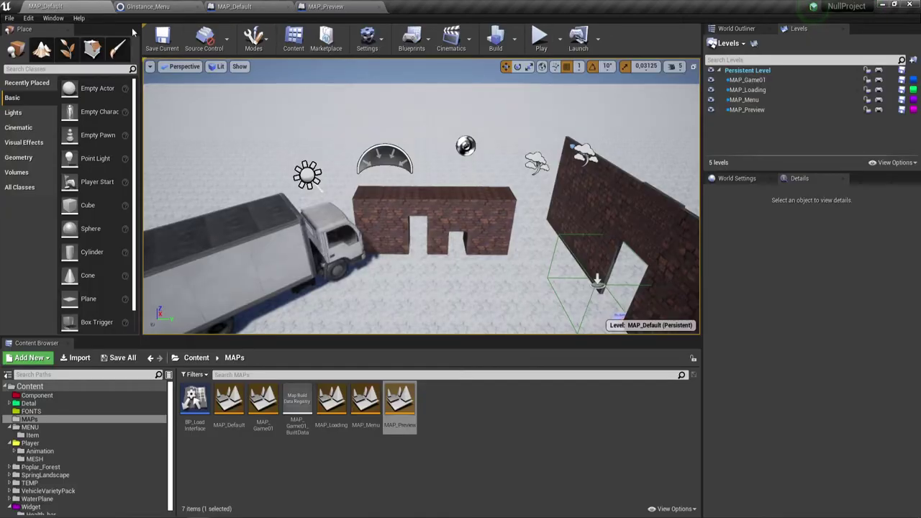
left_click(878, 100)
Add a custom event named LoadMenu to MAP_Menu's Event Graph, then compile and save.
right_click_drag(584, 216, 422, 355)
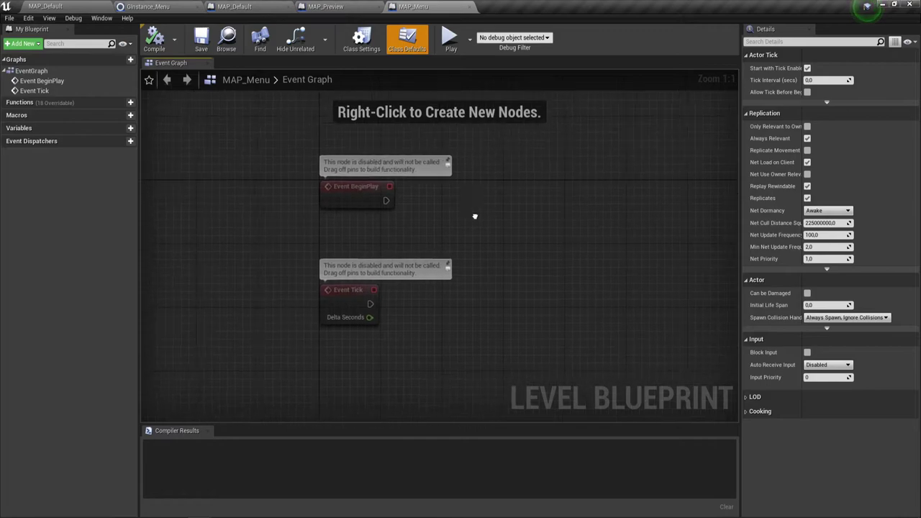
right_click(274, 185)
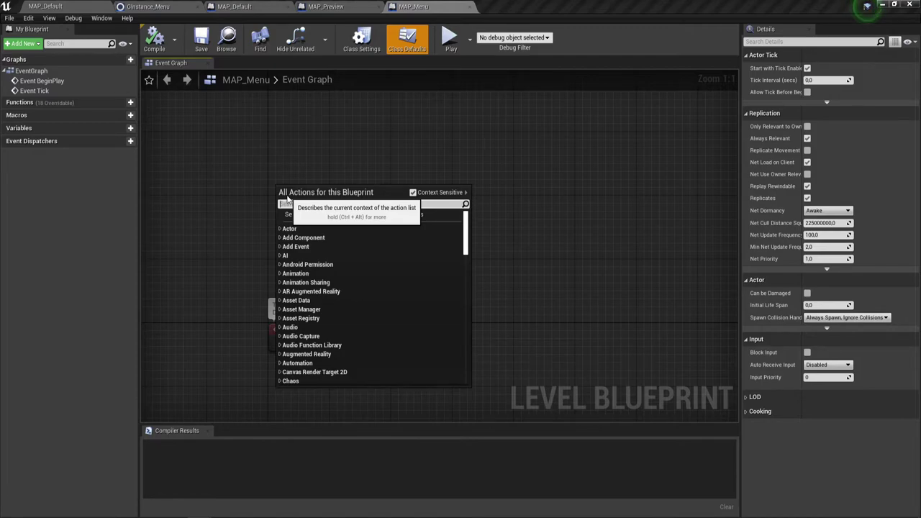
type("cust")
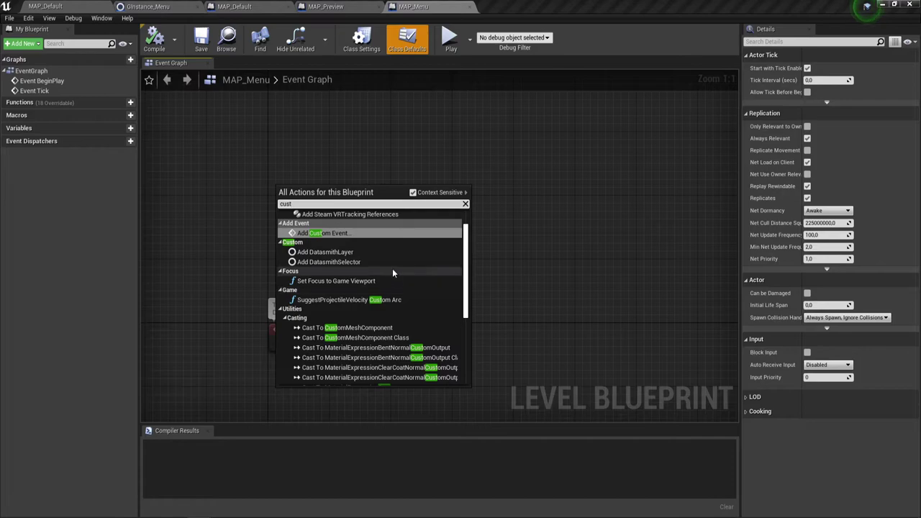
left_click(347, 233)
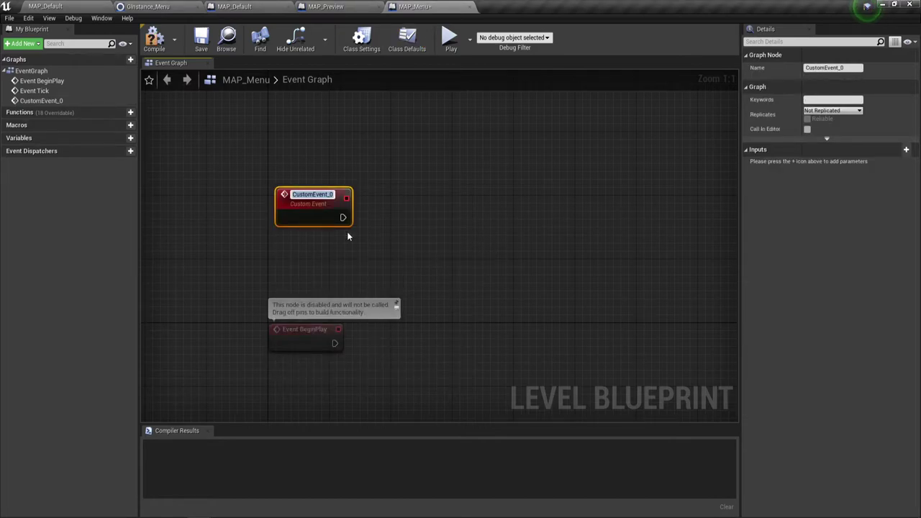
type("Loa")
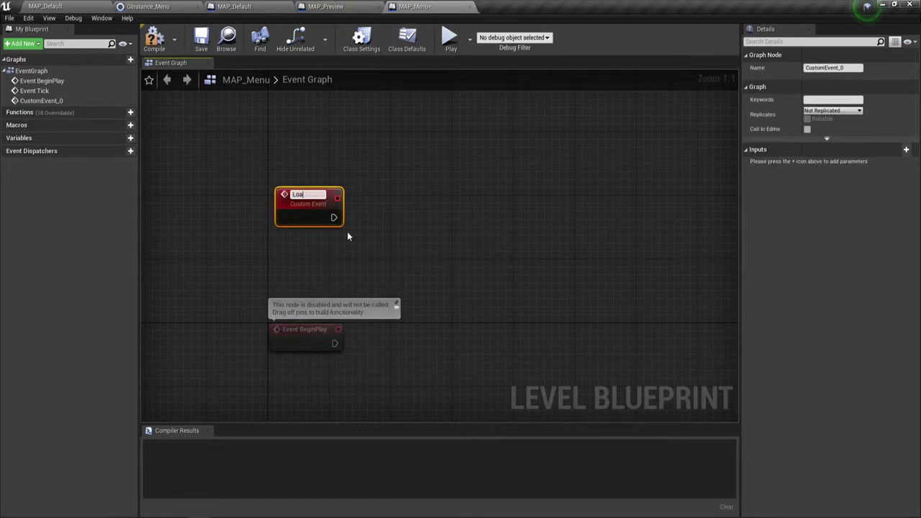
type("dMenu")
key("Return")
mouse_move(438, 257)
right_mouse_down()
mouse_move(429, 270)
mouse_move(391, 272)
right_mouse_up()
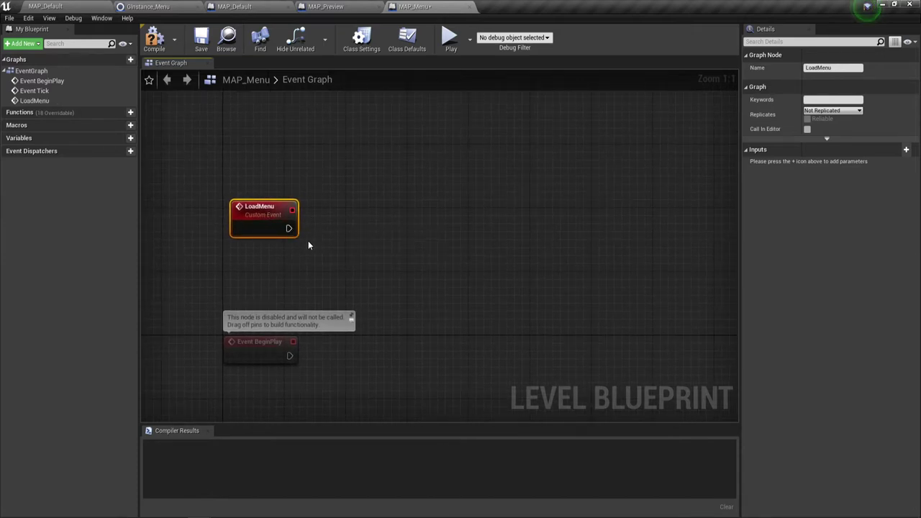
right_click_drag(365, 206, 346, 246)
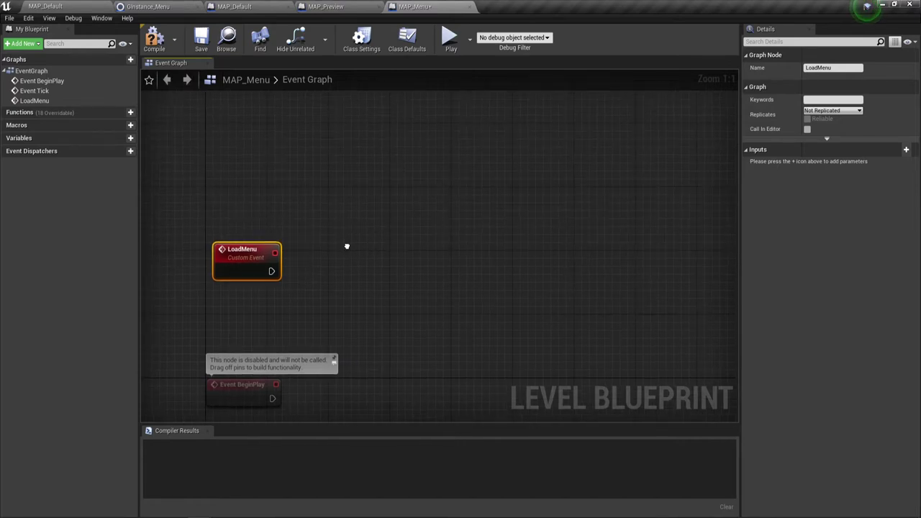
left_click_drag(256, 250, 256, 227)
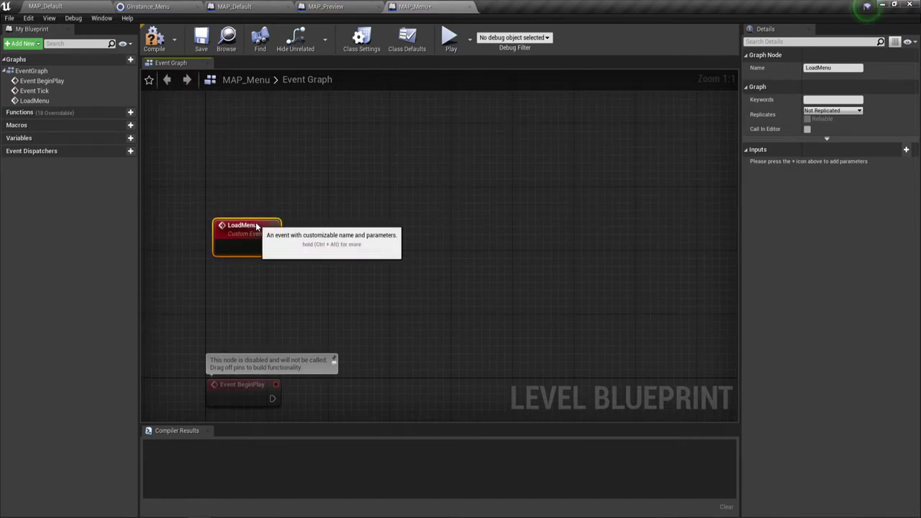
left_click(337, 262)
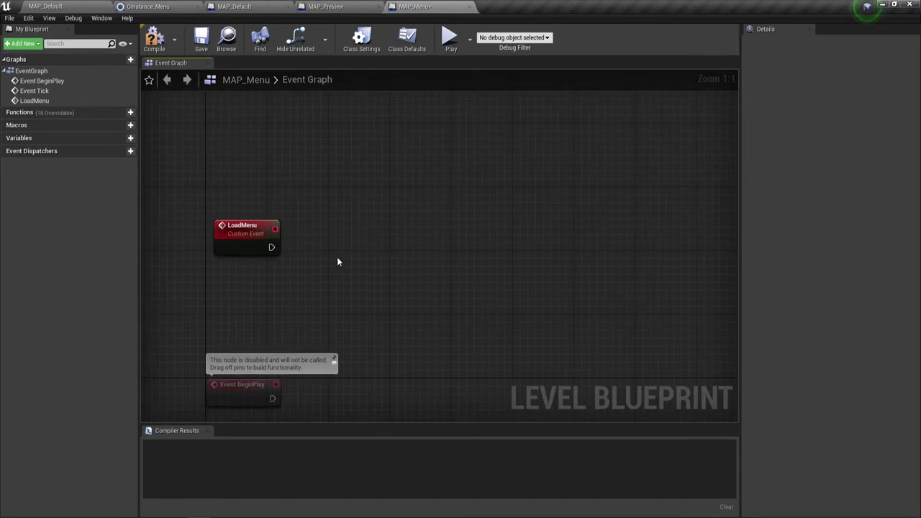
left_click(156, 39)
left_click(201, 41)
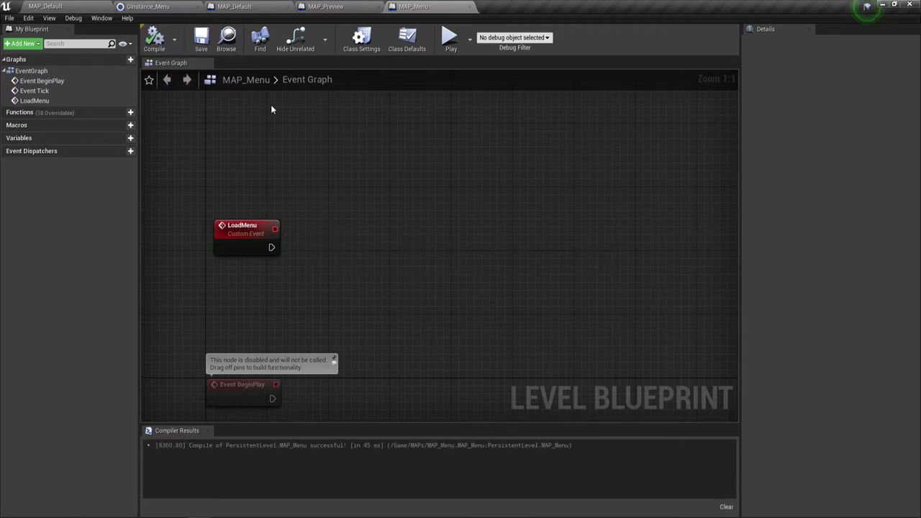
Zoom out on the MAP_Default blueprint's stream-loading graph, then go back to the level editor.
left_click(341, 7)
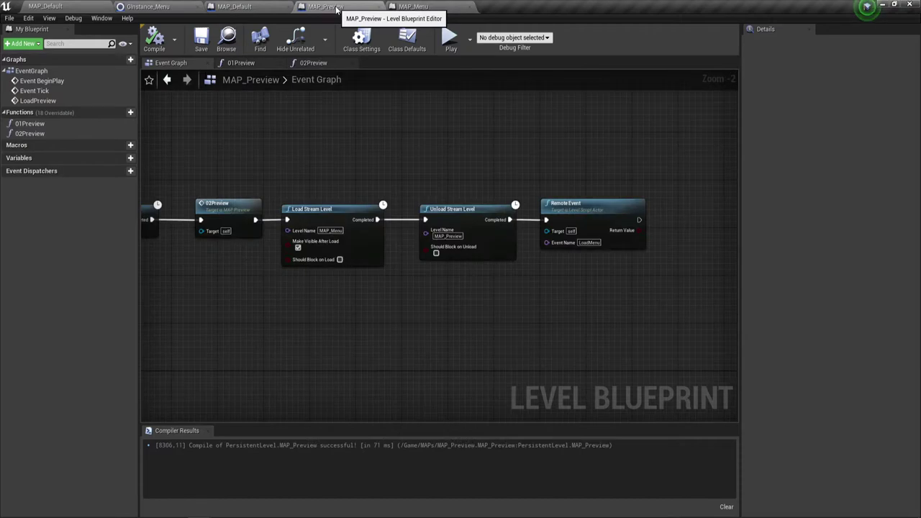
left_click(234, 6)
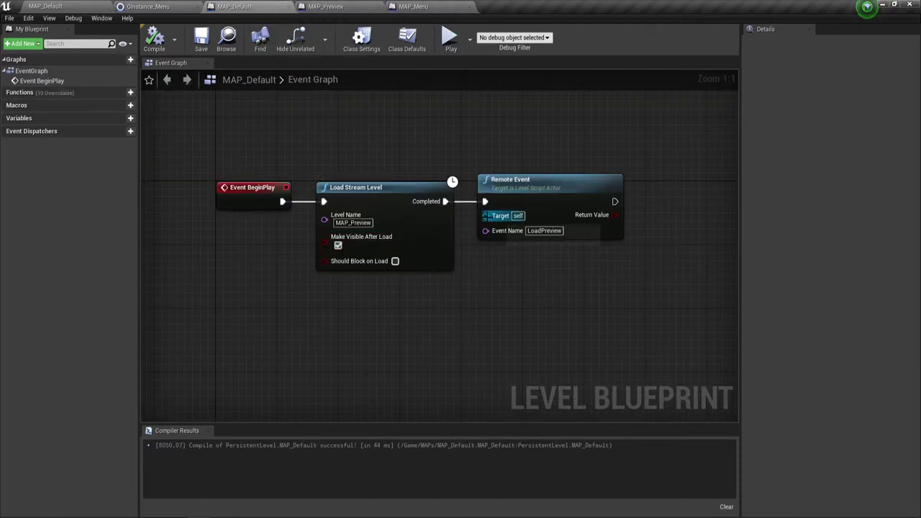
scroll(464, 303, "down", 1)
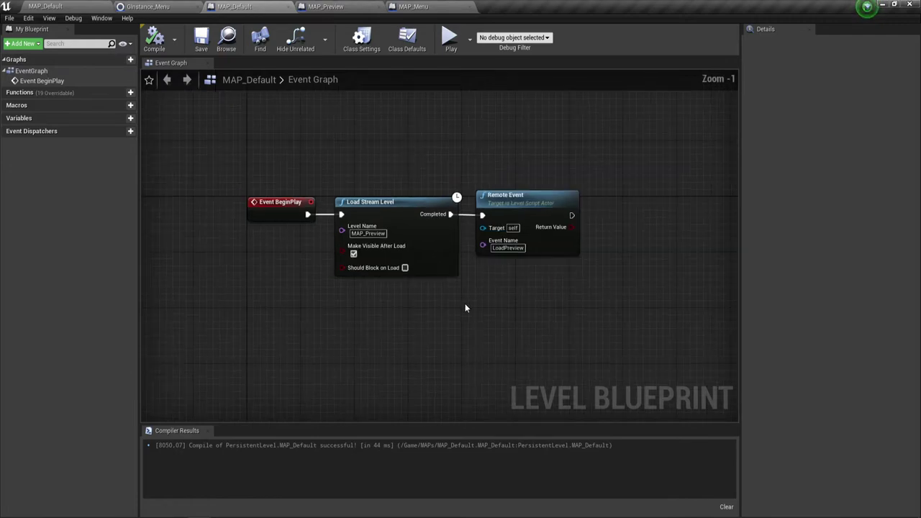
right_click_drag(492, 294, 439, 296)
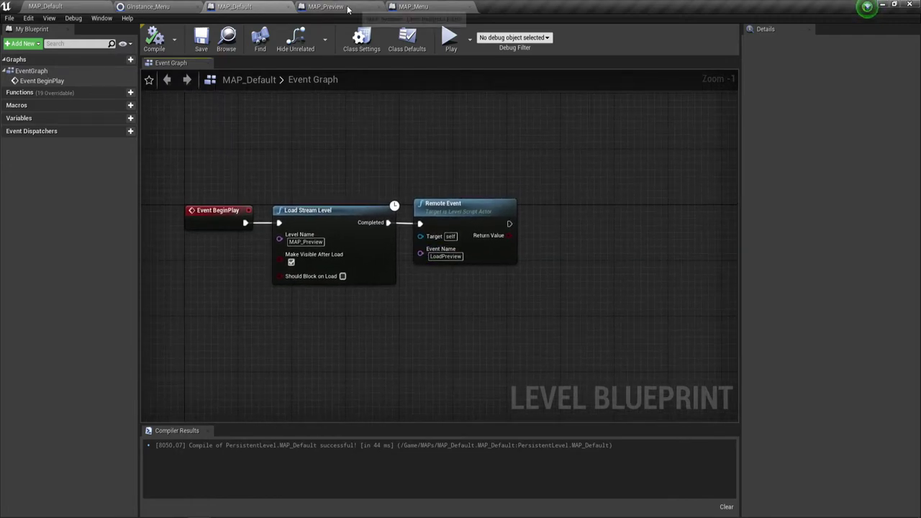
left_click(49, 7)
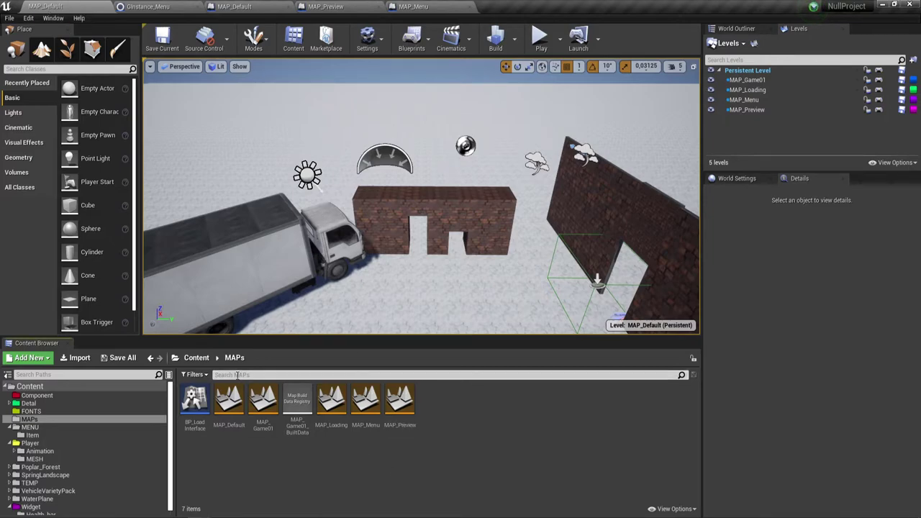
Create a new folder named 01_Preview inside the MENU folder.
left_click(196, 357)
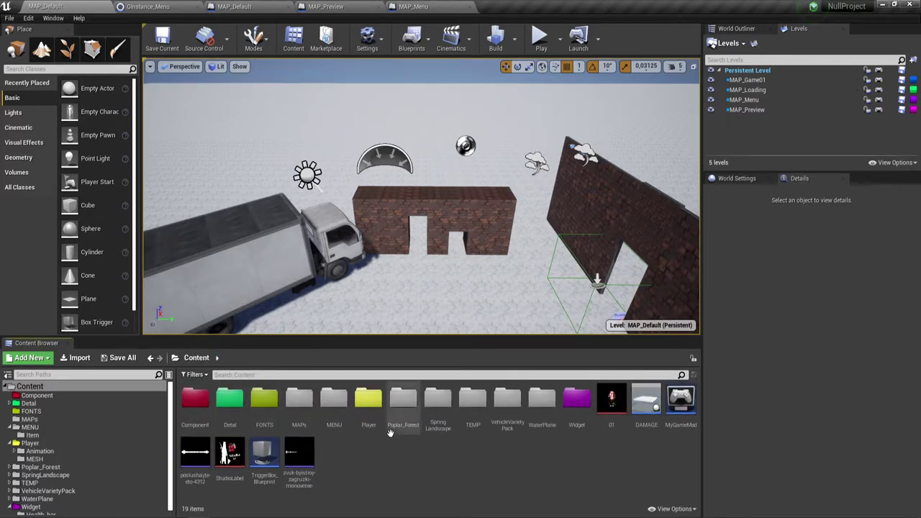
mouse_move(305, 464)
double_click(333, 400)
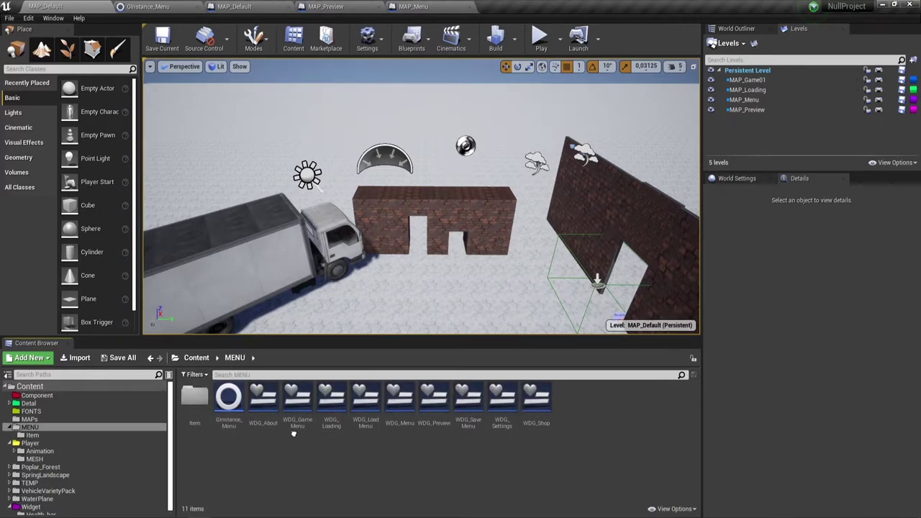
right_click(284, 461)
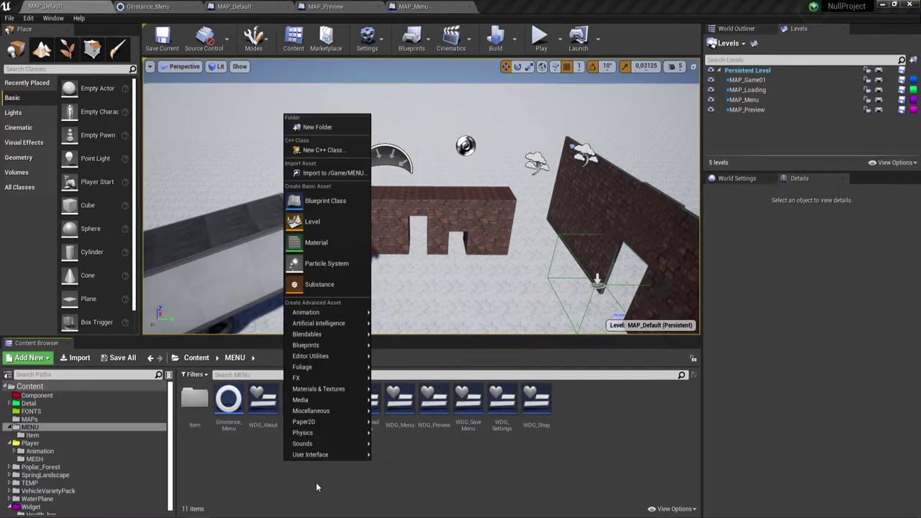
left_click(324, 127)
key("BackSpace")
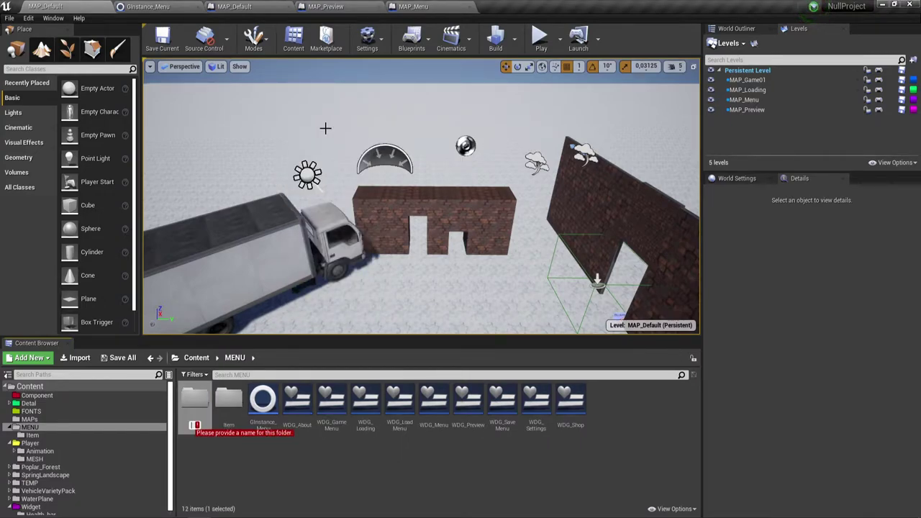
type("Pre")
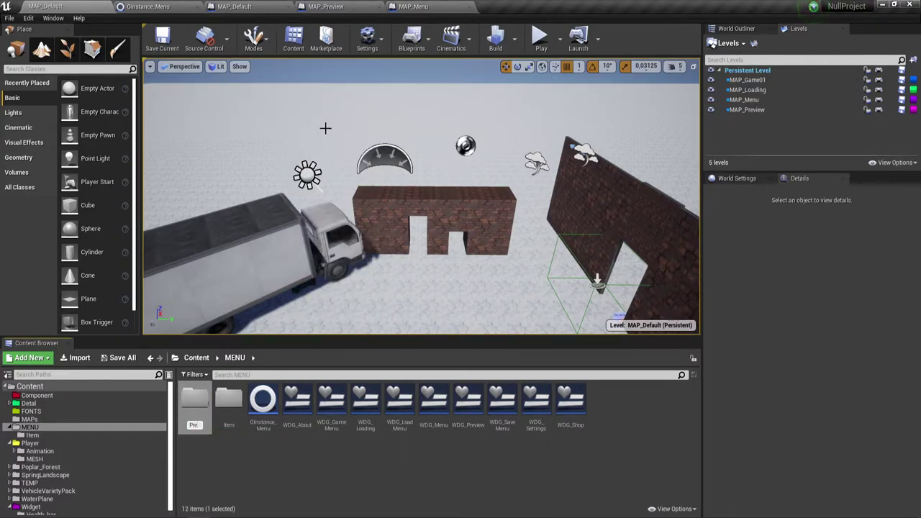
key("Home")
type("01")
type("_Pre")
type("view")
key("Return")
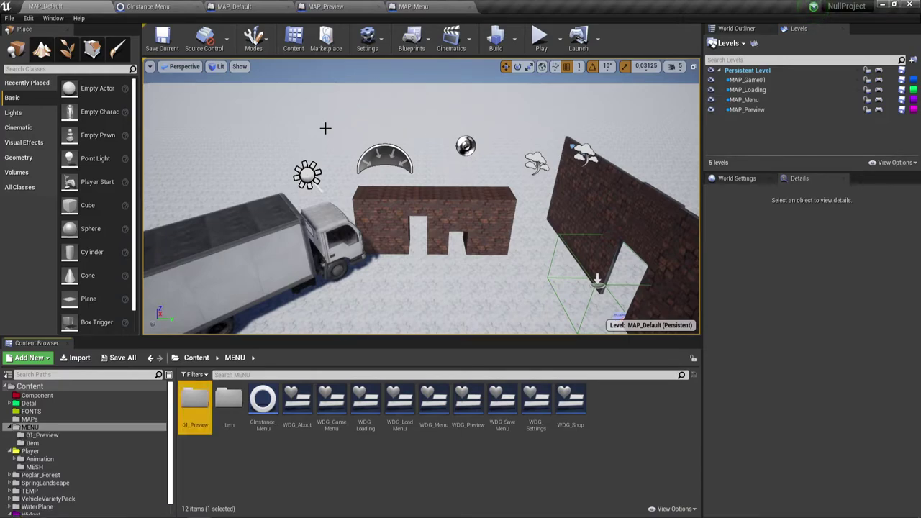
Move the two sound assets, StudioLabel and the 01 texture from Content into 01_Preview.
left_click(197, 358)
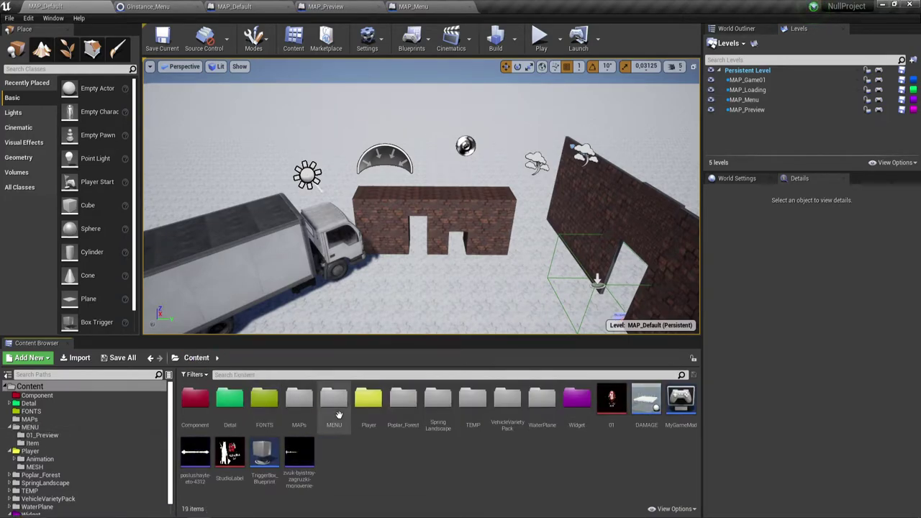
left_click(299, 454)
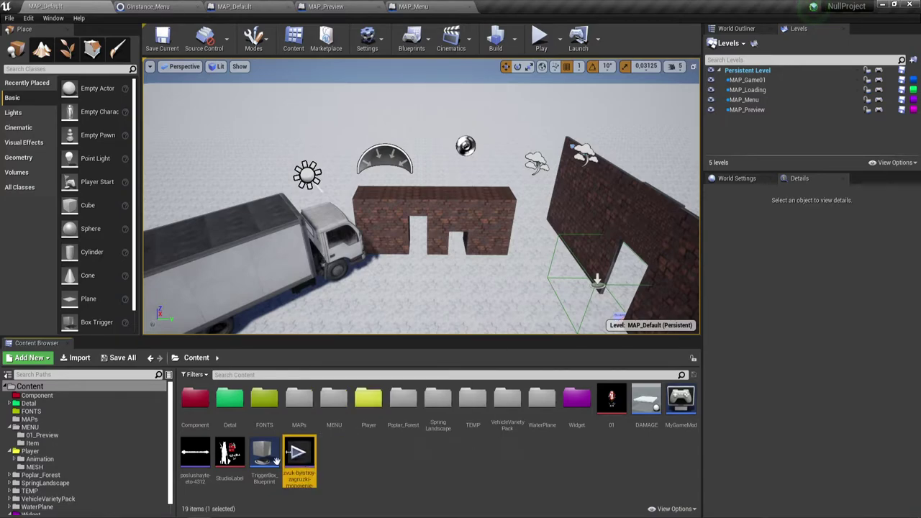
left_click(229, 454, "ctrl")
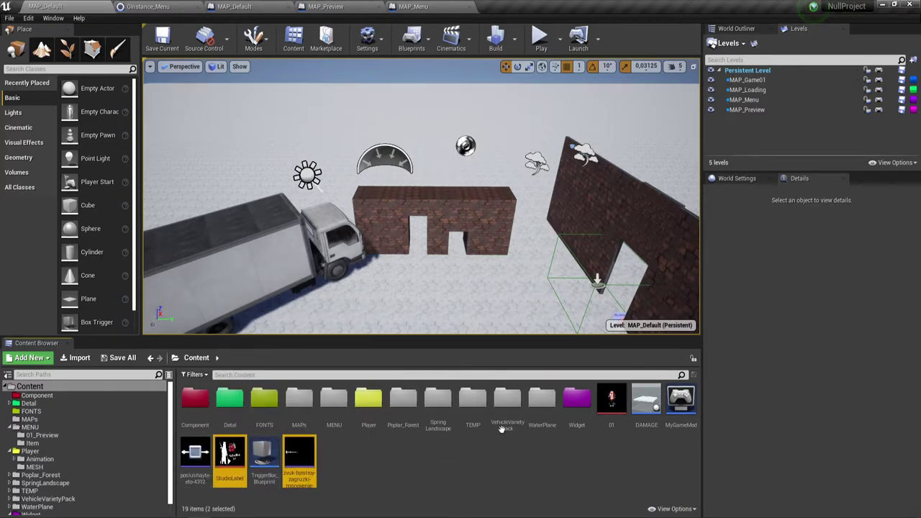
left_click(613, 405, "ctrl")
left_click(195, 455, "ctrl")
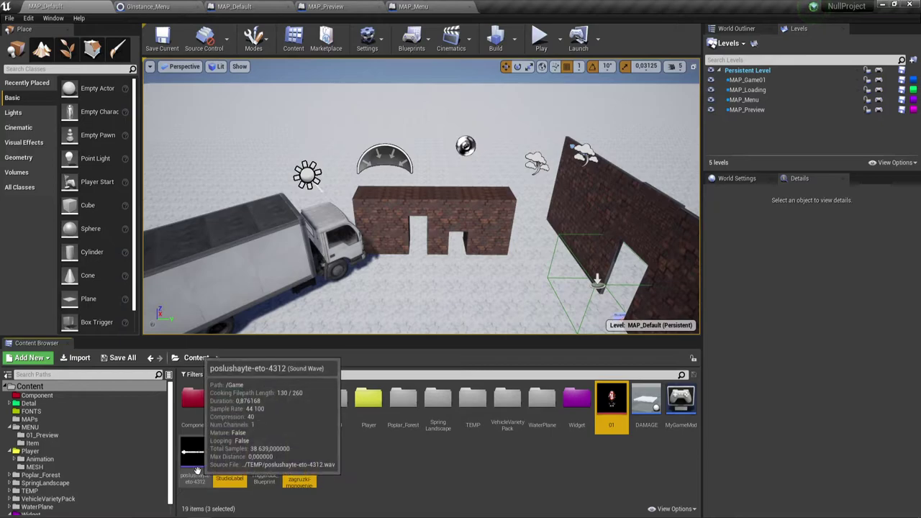
mouse_move(297, 452)
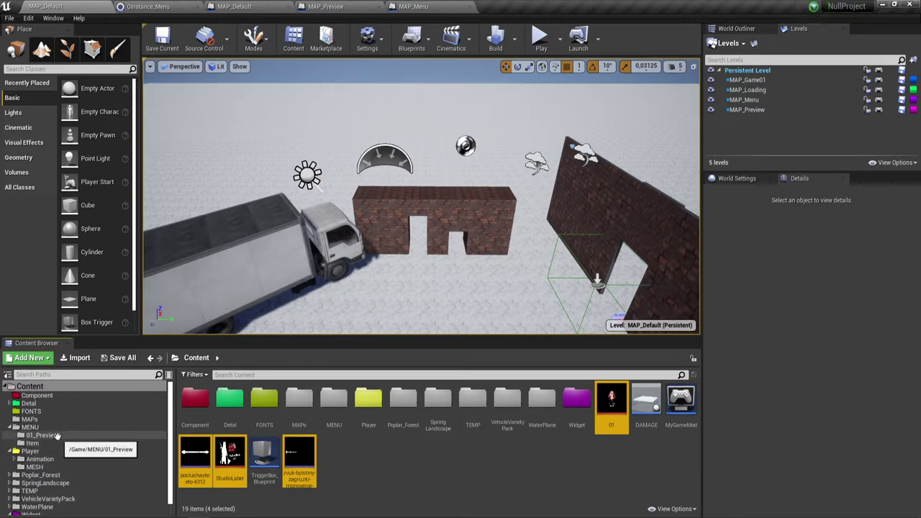
mouse_move(226, 464)
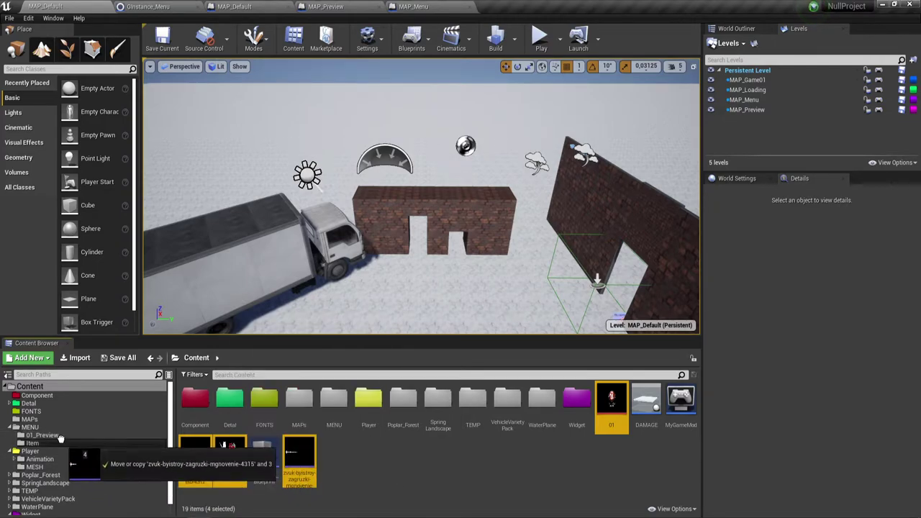
left_click_drag(226, 464, 68, 443)
left_click(93, 451)
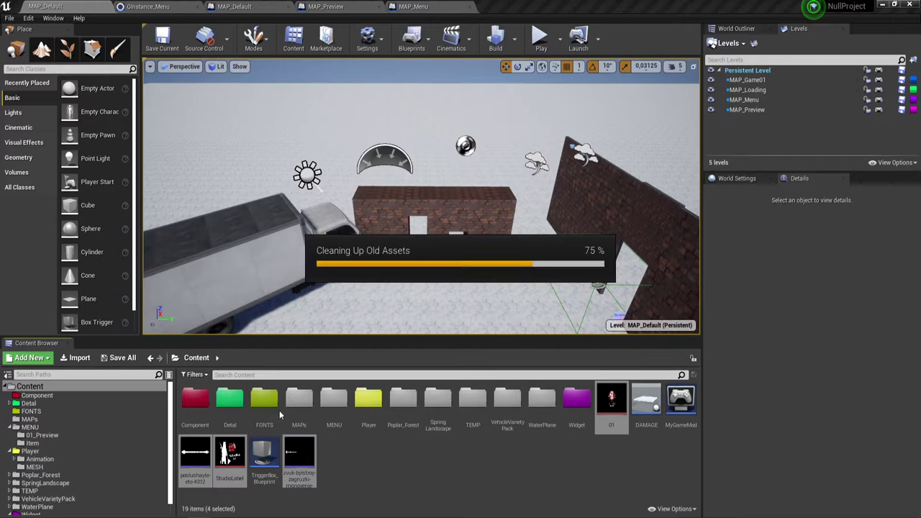
double_click(330, 400)
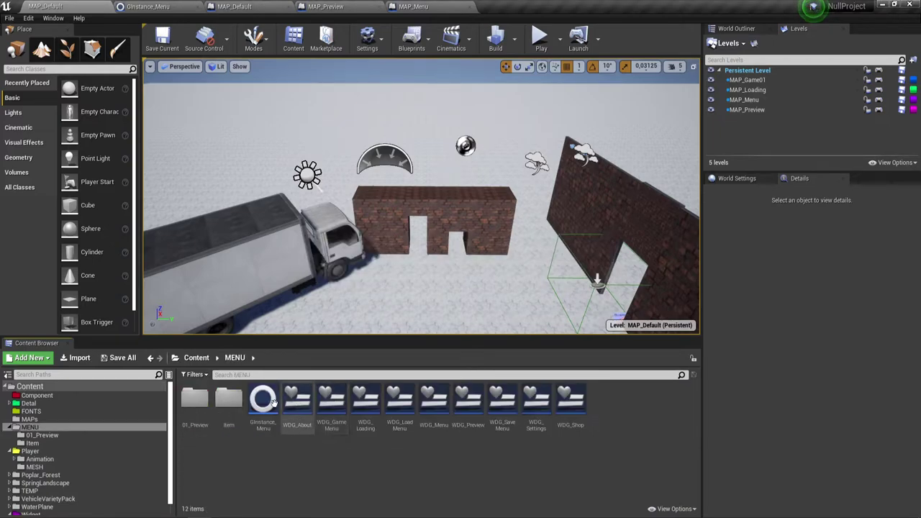
Inside 01_Preview, create the material 01_Mat from the 01 texture.
double_click(194, 400)
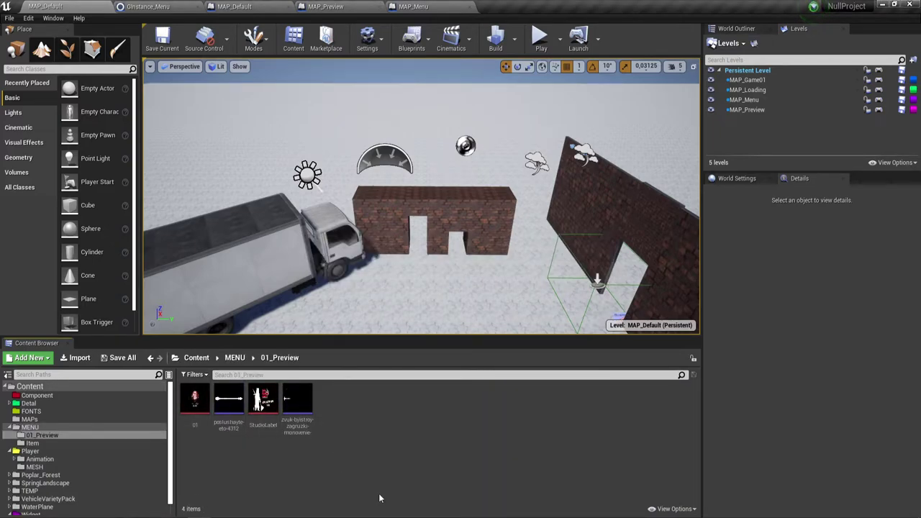
right_click(195, 398)
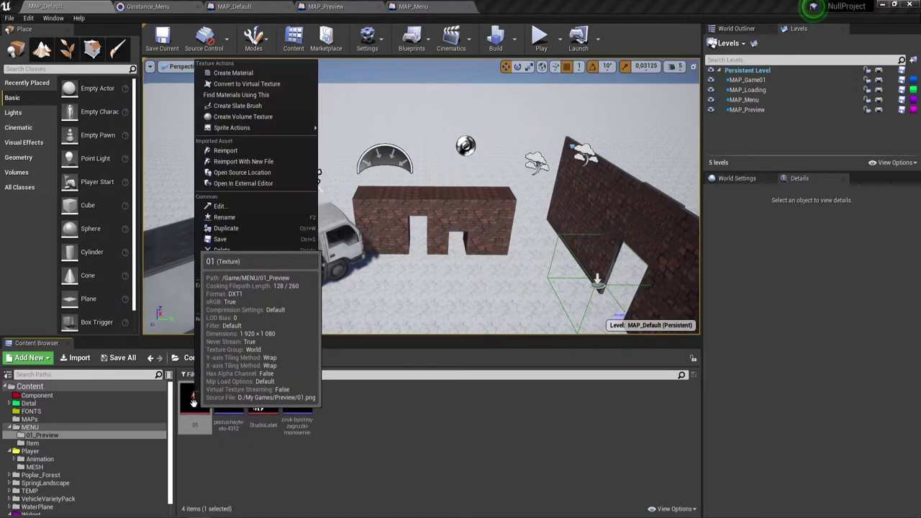
left_click(220, 73)
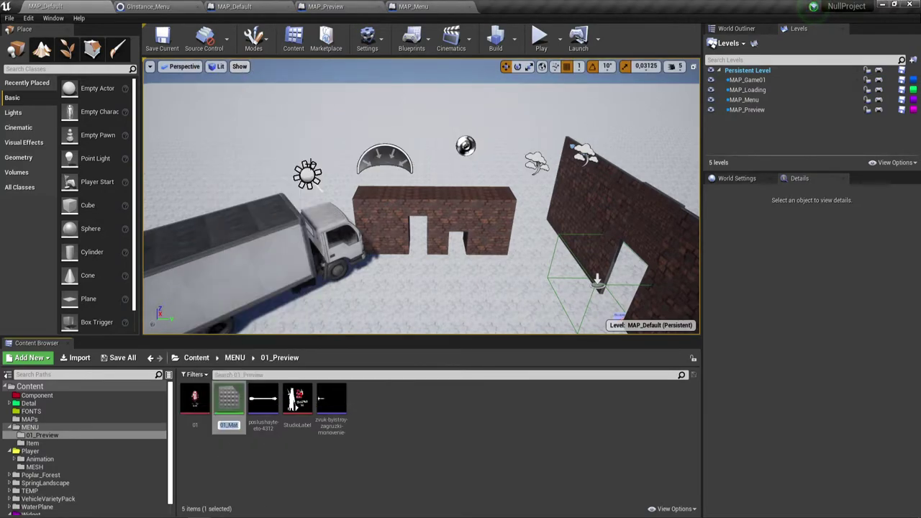
key("Return")
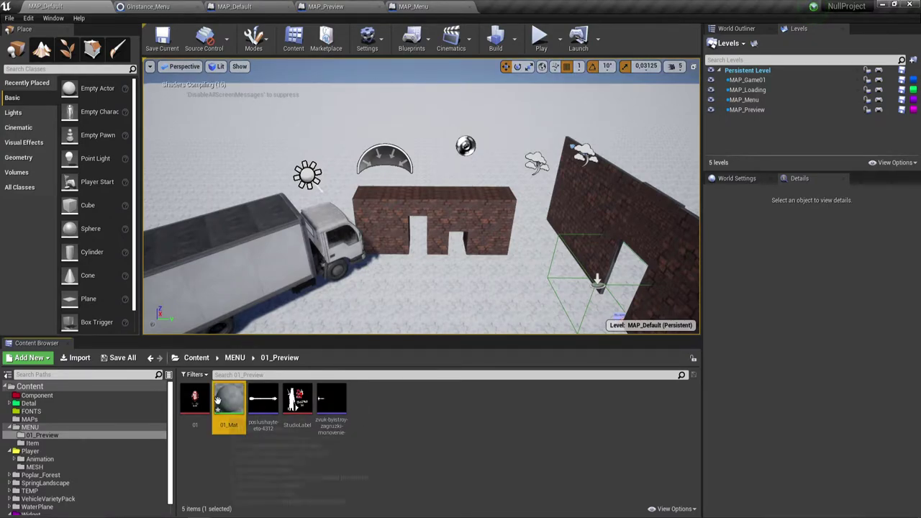
Create StudioLabel_Mat from the StudioLabel texture, then return to the MENU folder.
right_click(297, 402)
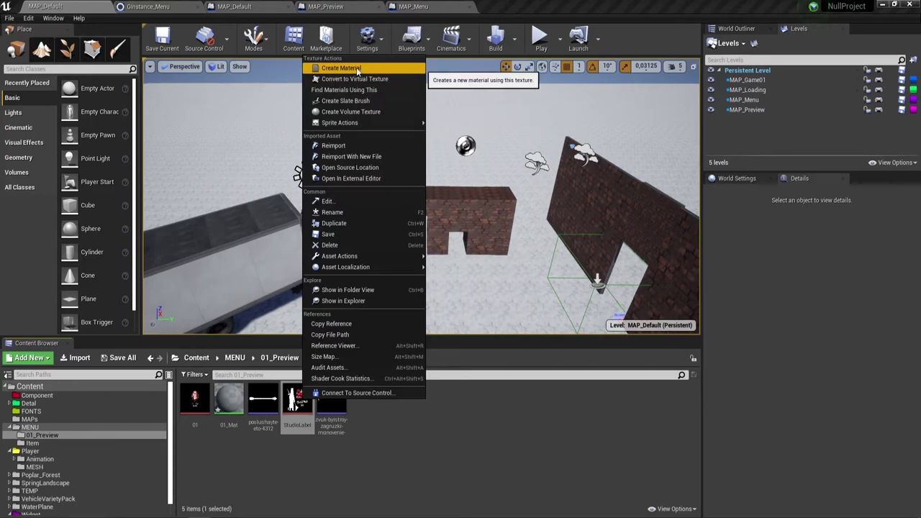
left_click(357, 67)
key("Return")
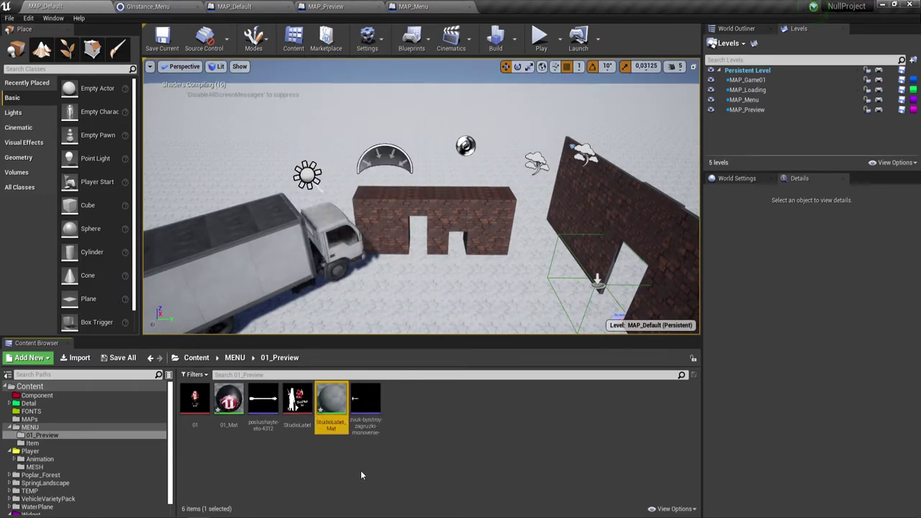
right_click(359, 464)
mouse_move(373, 461)
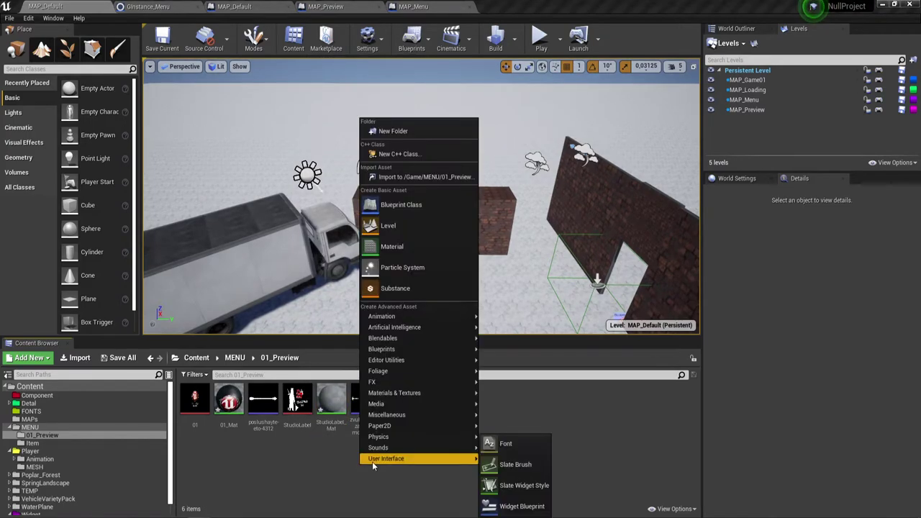
left_click(288, 459)
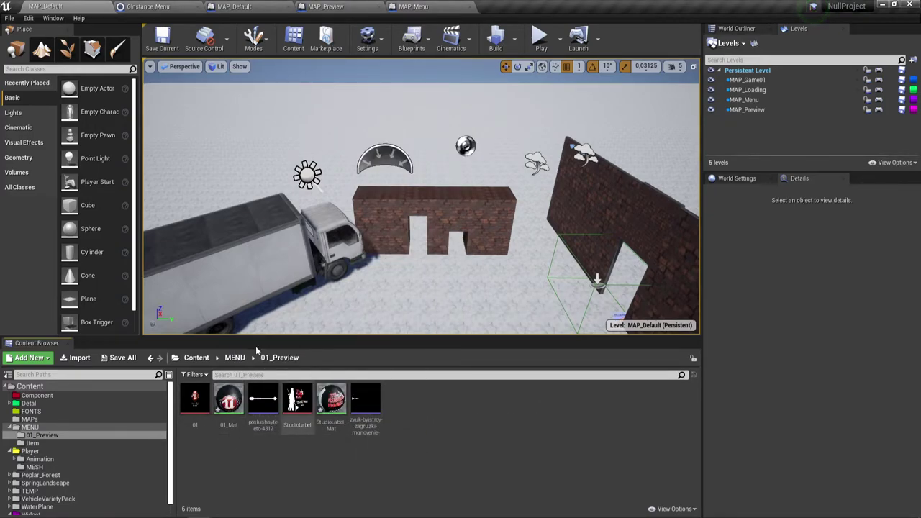
left_click(235, 358)
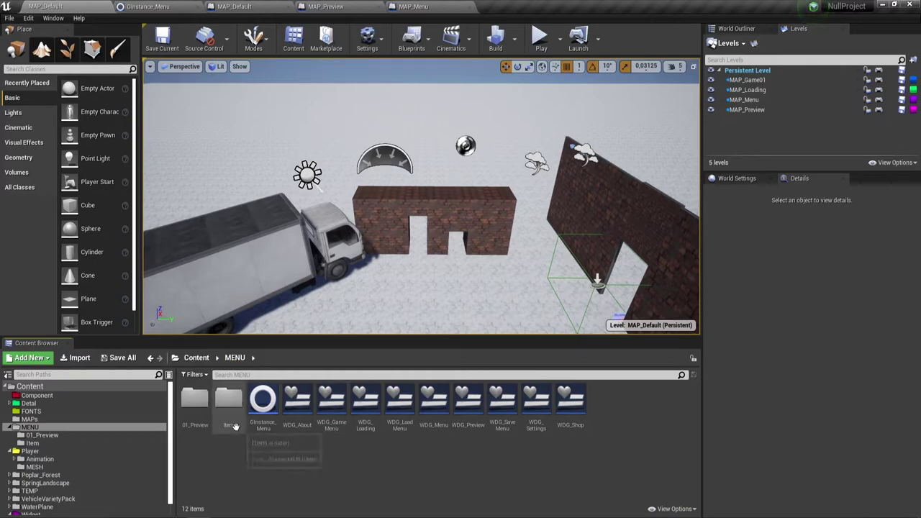
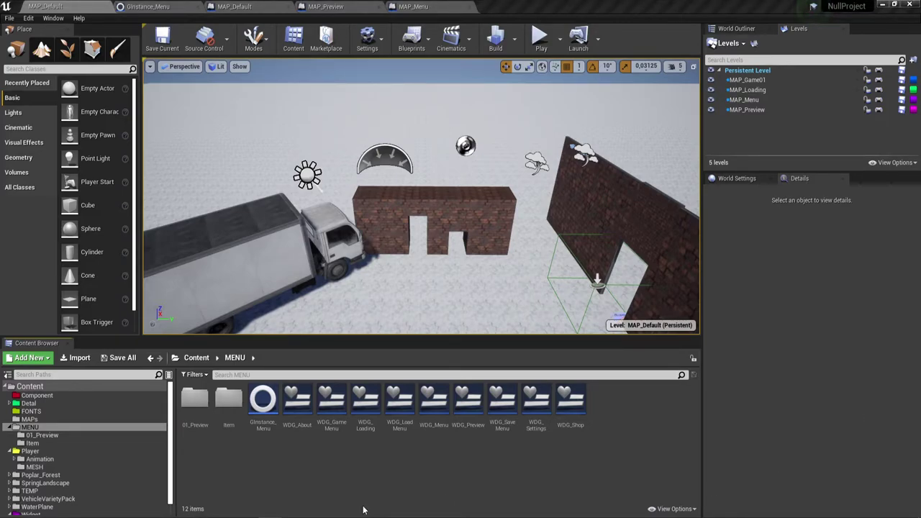
Open the MENU/01_Preview folder and create a new Actor Blueprint Class there.
left_click(195, 400)
double_click(195, 400)
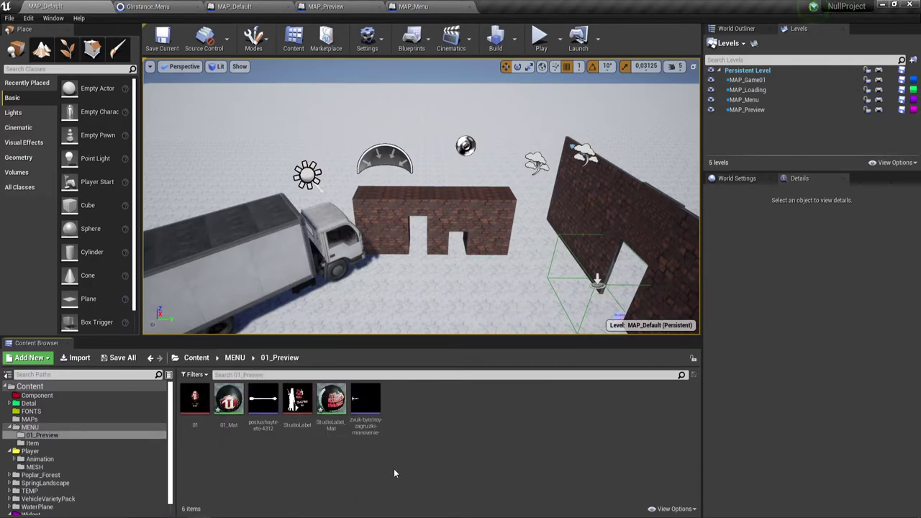
right_click(420, 442)
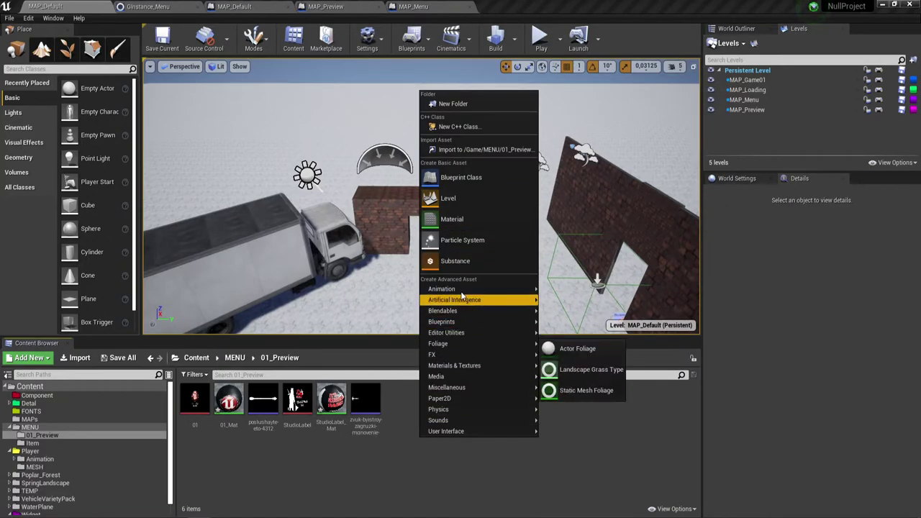
left_click(472, 177)
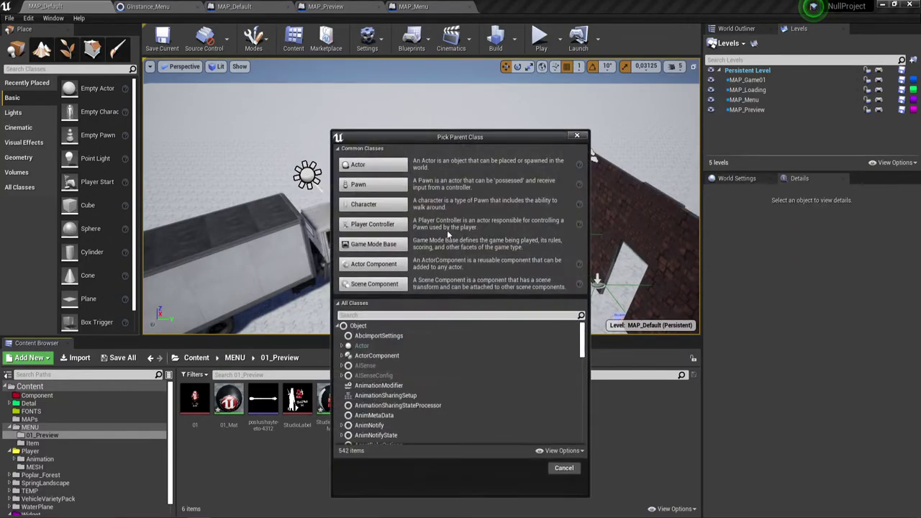
left_click(362, 169)
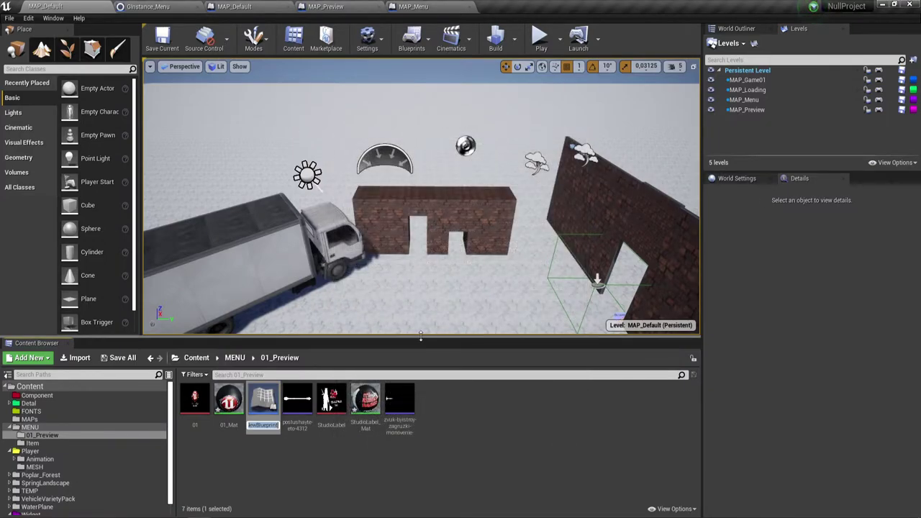
Name the new blueprint PlanePreview and open it in the Blueprint editor.
key("BackSpace")
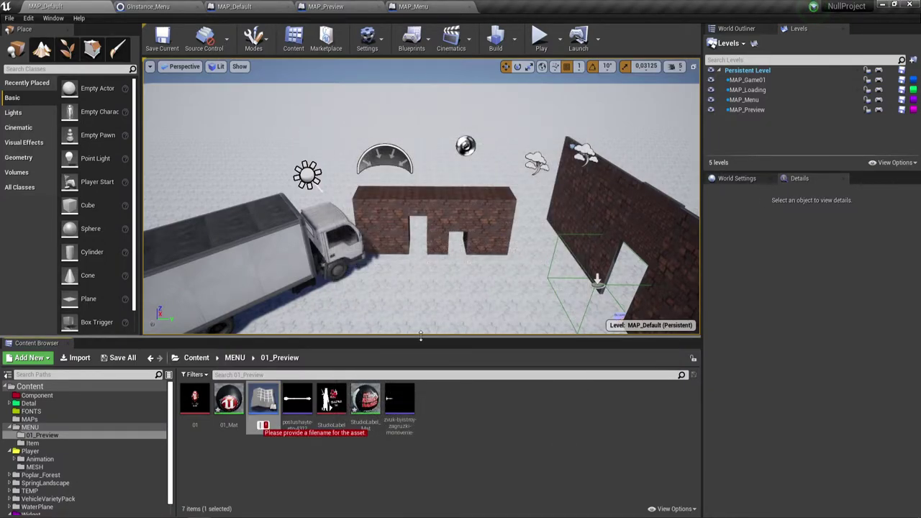
type("Plane")
key("Return")
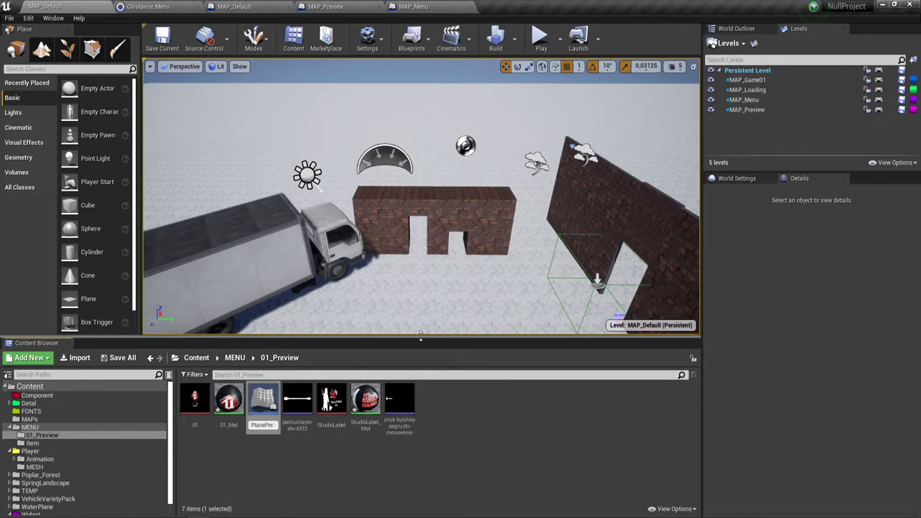
type("iew")
key("Return")
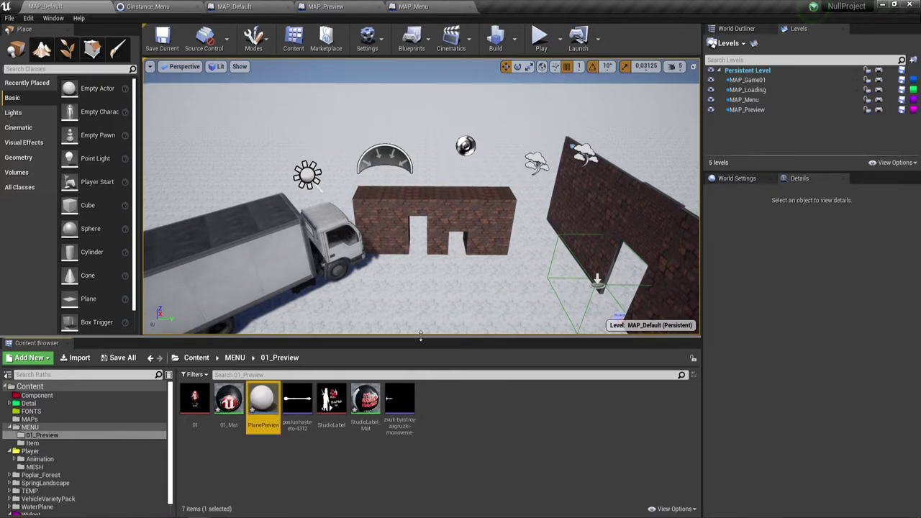
key("Return")
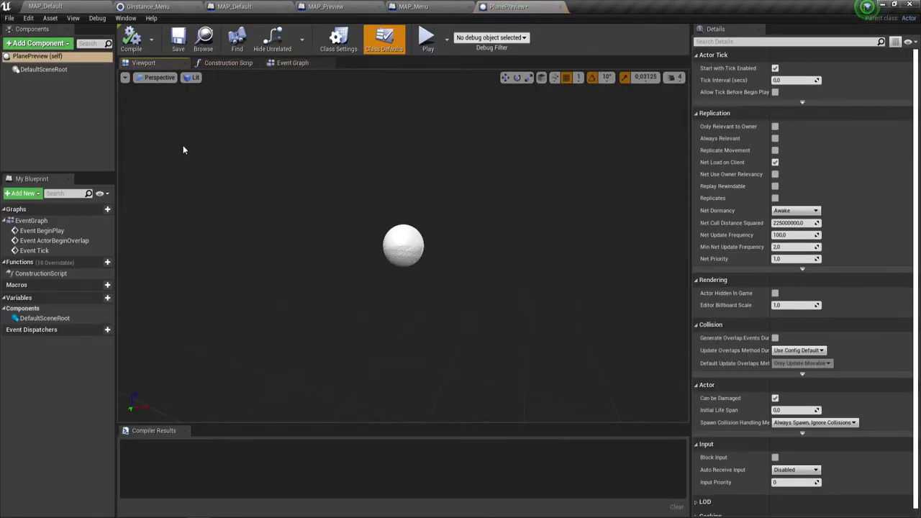
Add a Plane component to the PlanePreview blueprint.
left_click(37, 43)
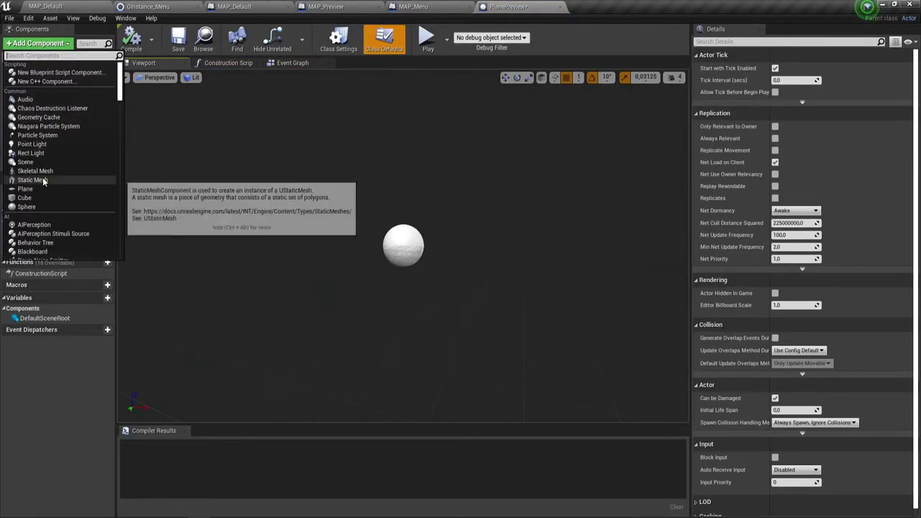
scroll(47, 173, "down", 5)
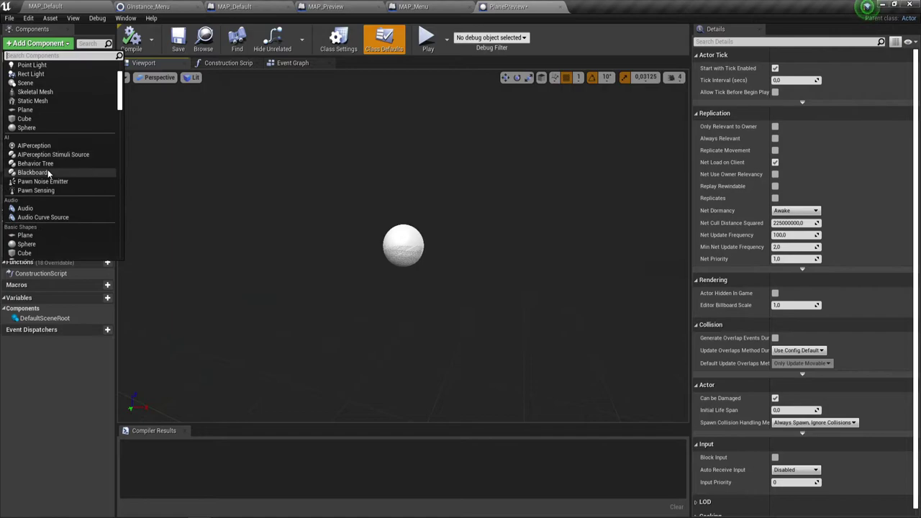
scroll(47, 169, "down", 5)
left_click(33, 141)
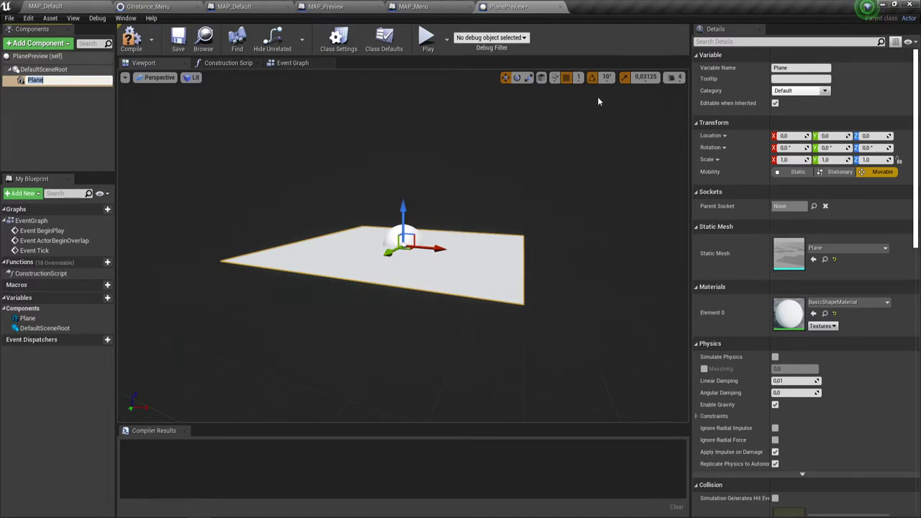
Stand the plane upright with a 90° rotation on X.
left_click(517, 77)
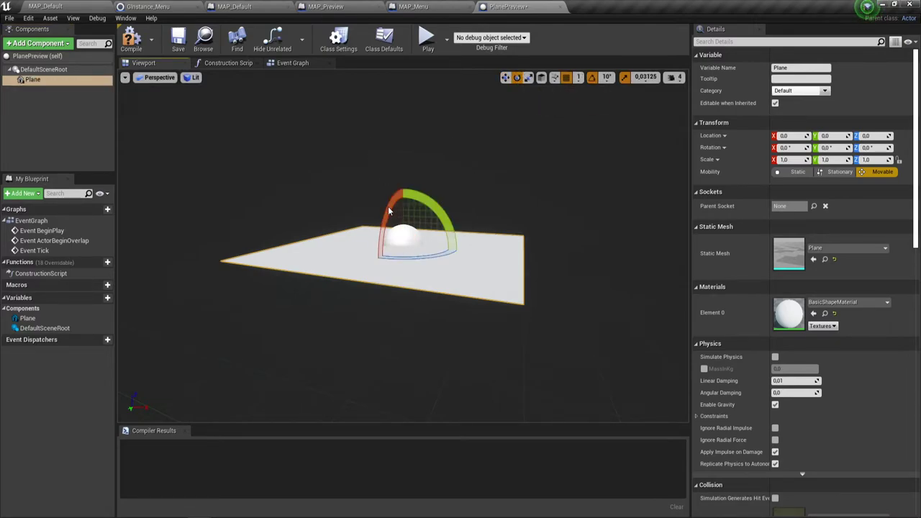
left_click_drag(388, 210, 378, 277)
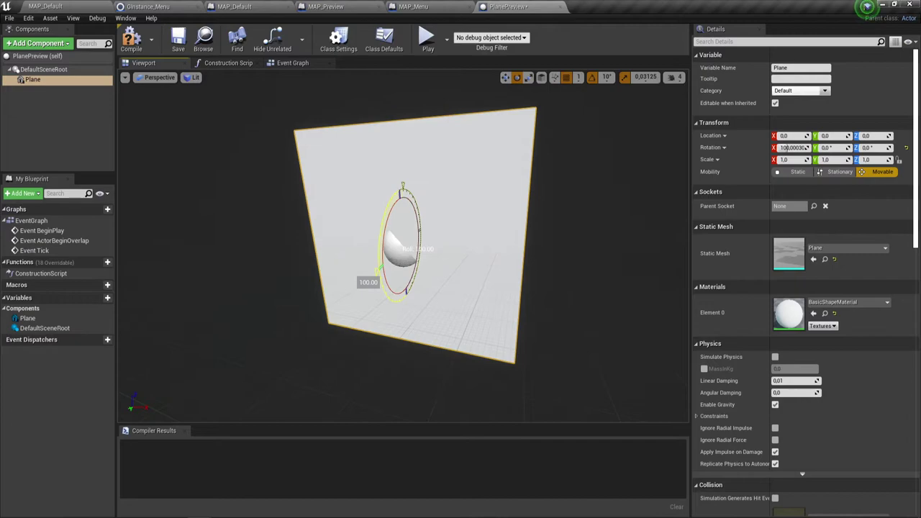
left_click_drag(378, 277, 463, 180)
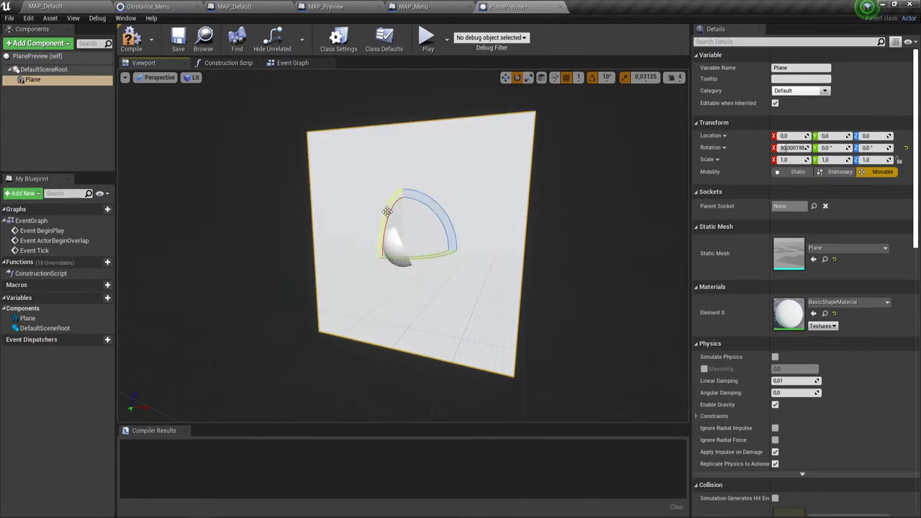
Widen the plane to X scale 1.6, keeping Y scale at 1.
left_click(827, 159)
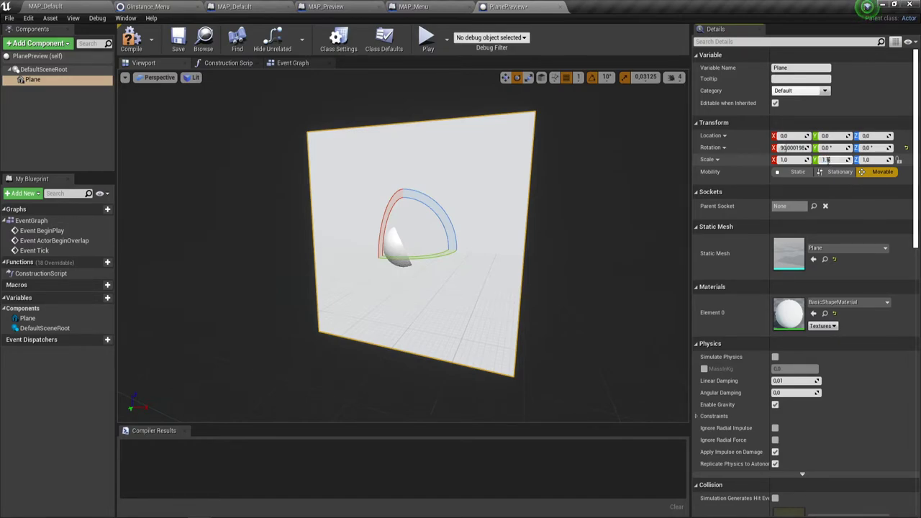
type("1.5")
key("Return")
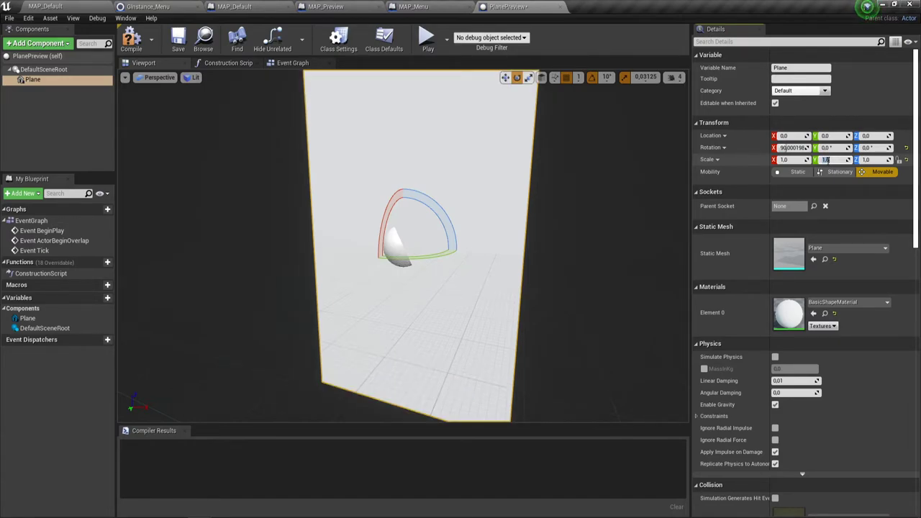
type("1")
key("Return")
left_click(795, 160)
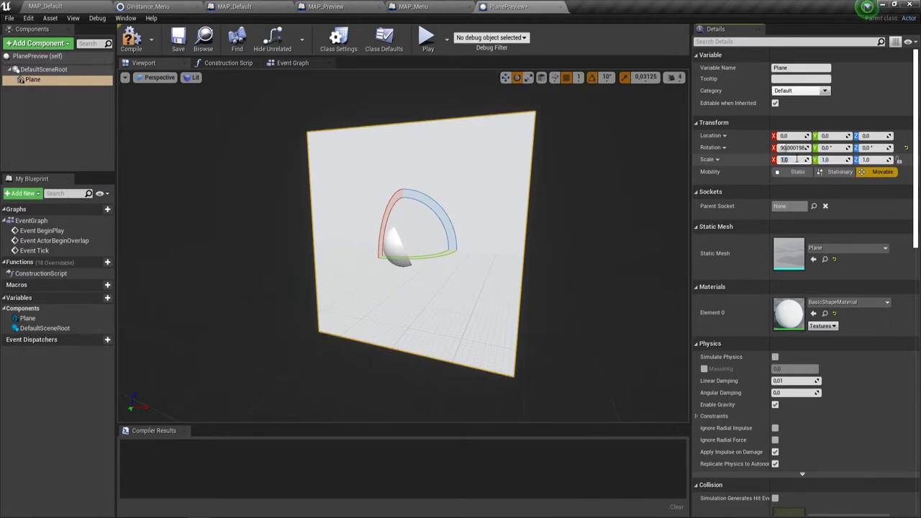
type("1.5")
key("Return")
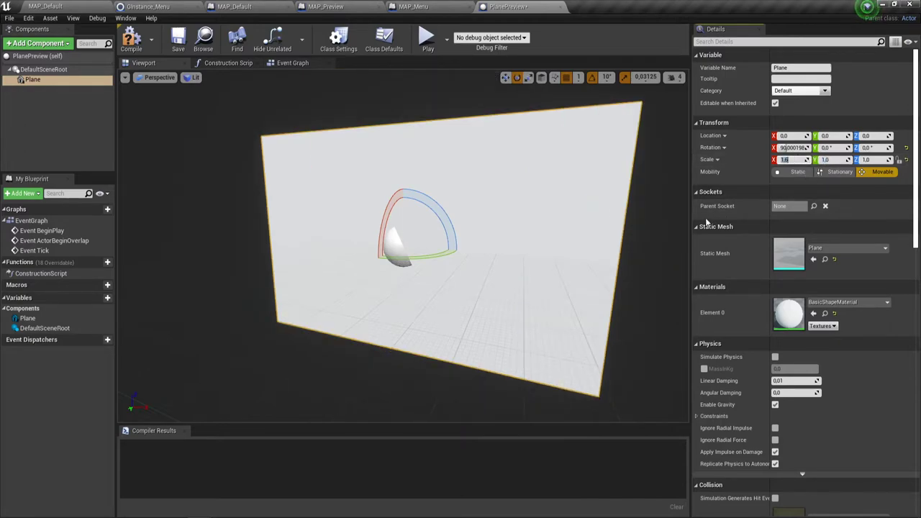
scroll(521, 263, "down", 3)
scroll(500, 269, "up", 2)
left_click_drag(500, 270, 504, 250)
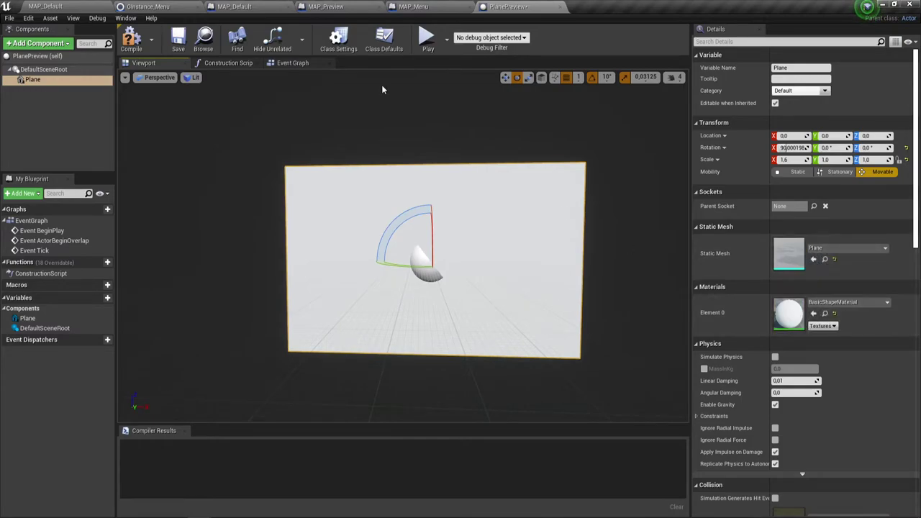
Try the 01_Mat and then StudioLabel_Mat materials on the plane's Element 0.
left_click(63, 5)
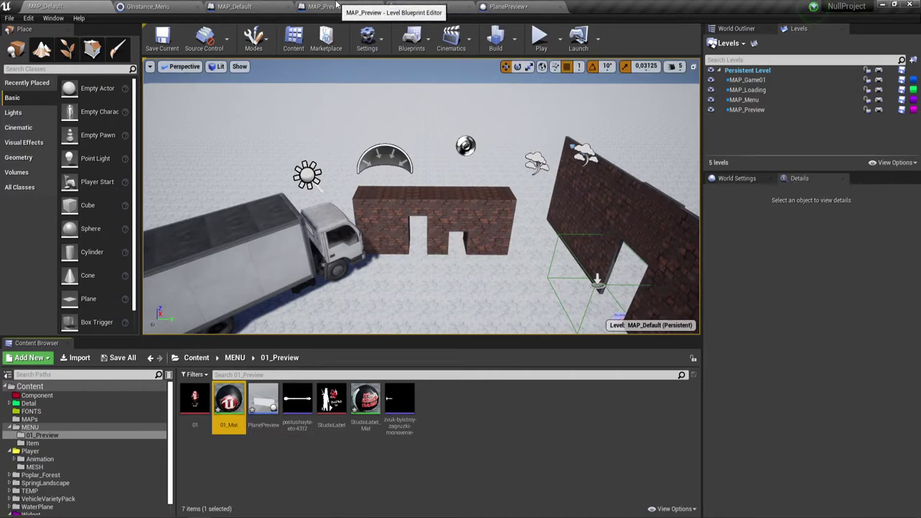
left_click(508, 7)
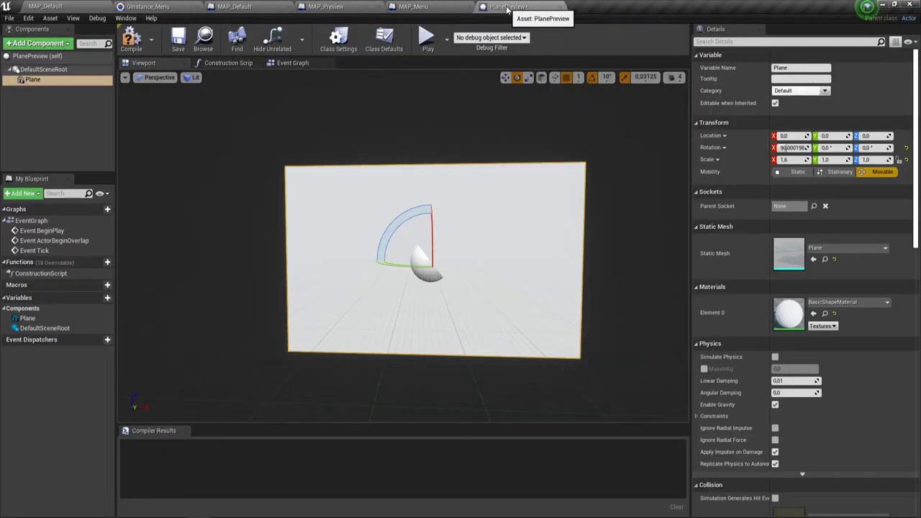
left_click(814, 314)
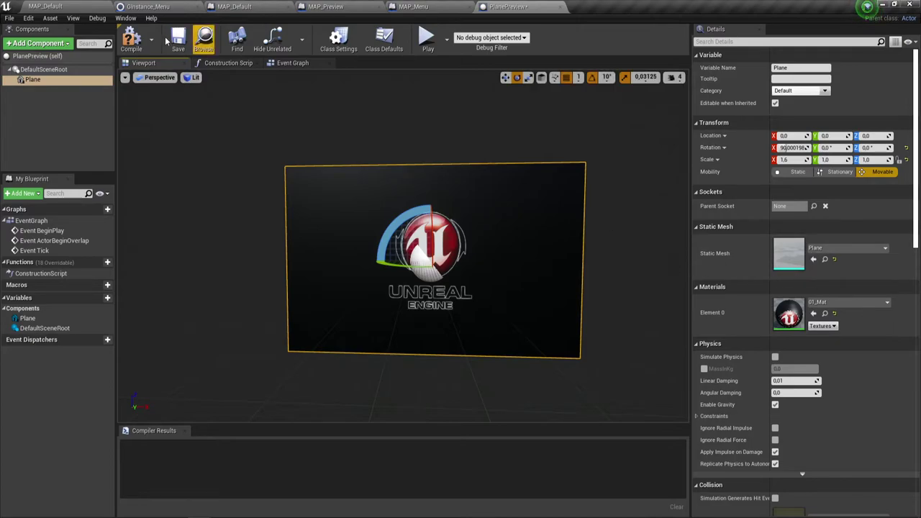
left_click(54, 7)
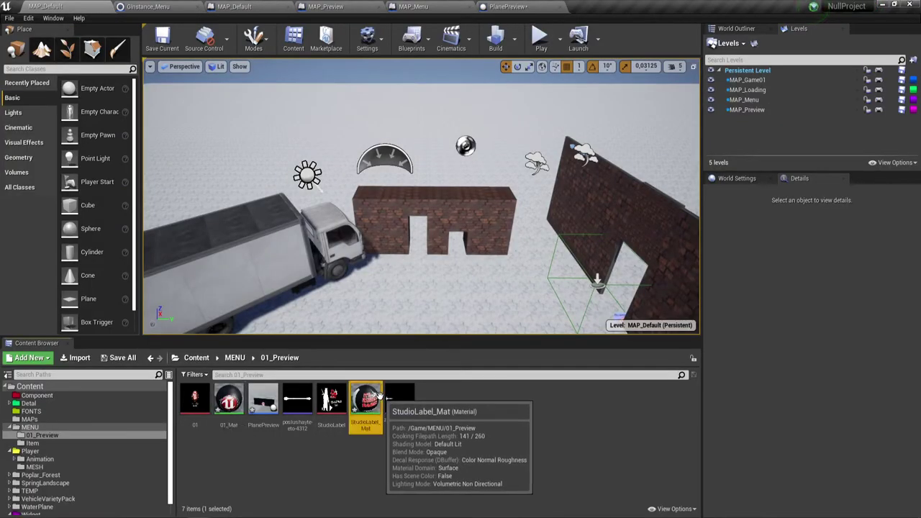
left_click(507, 7)
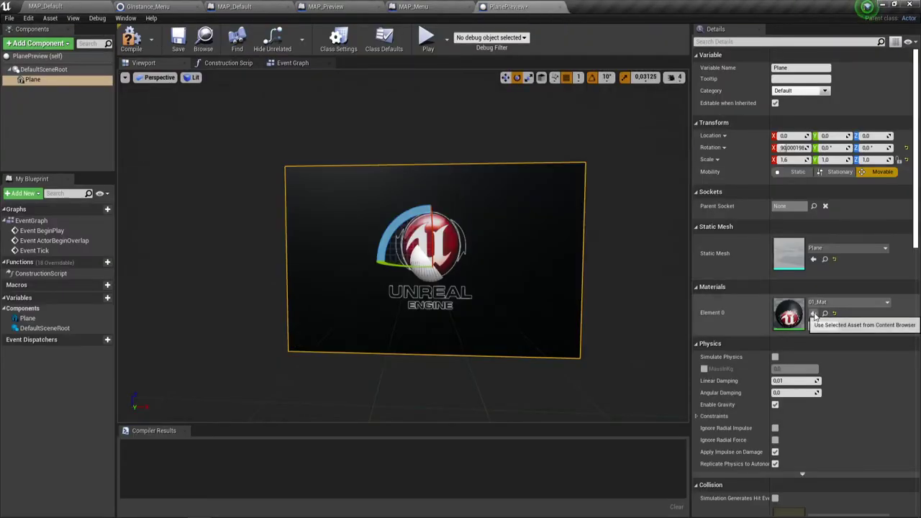
left_click(813, 313)
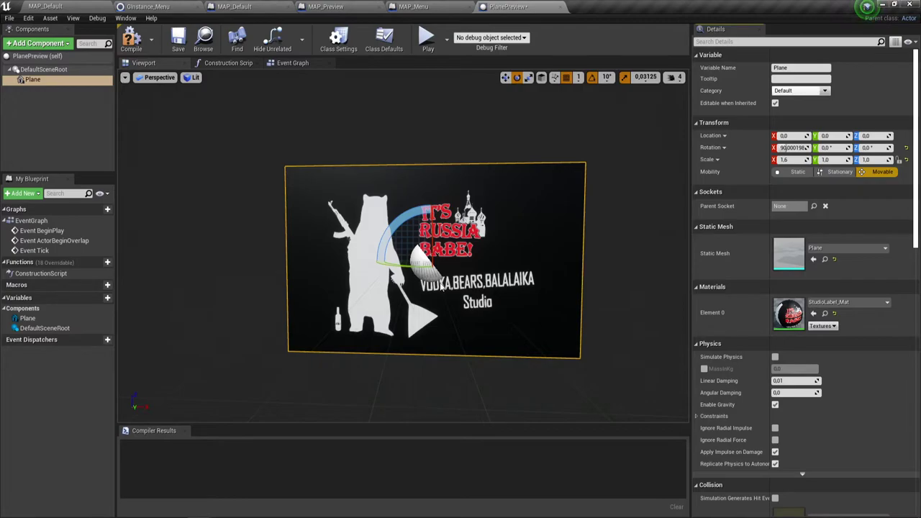
Put 01_Mat back on the plane, then compile and save PlanePreview.
left_click(83, 7)
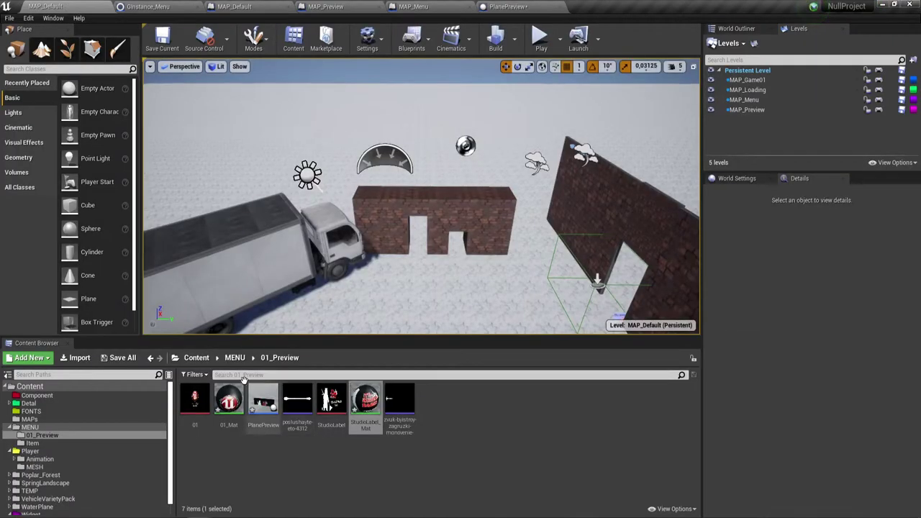
left_click(508, 7)
left_click(813, 313)
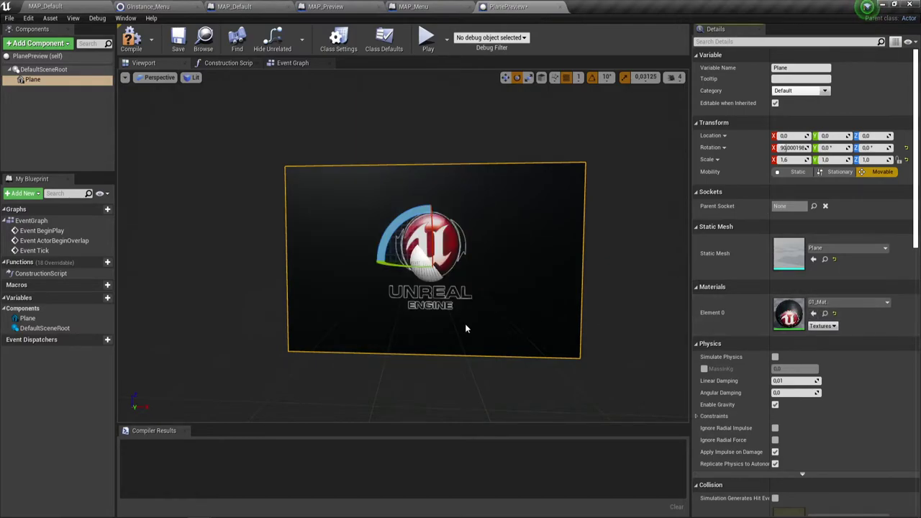
left_click(131, 39)
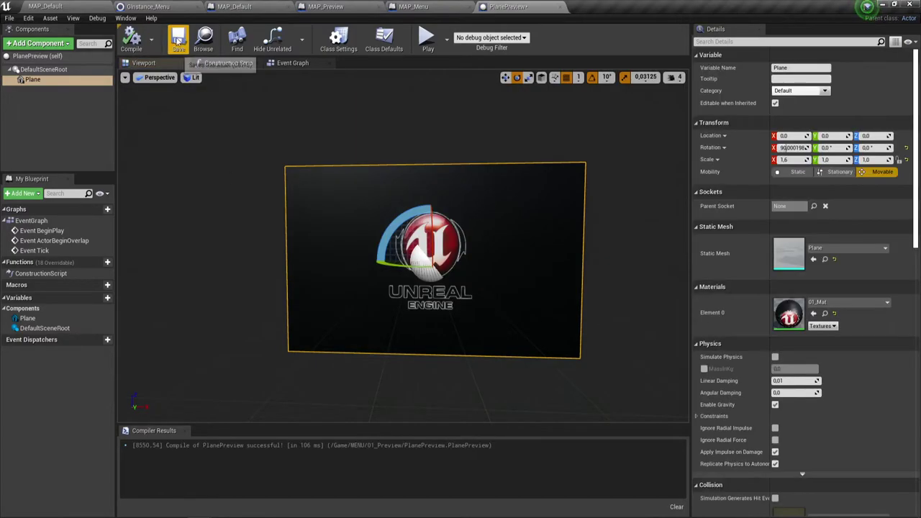
left_click(178, 41)
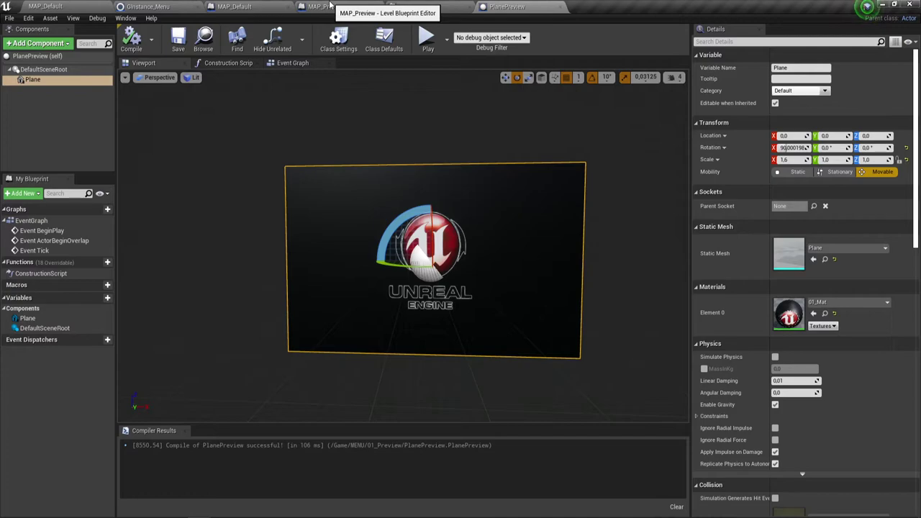
In the MAP_Preview level blueprint, select the Delay, 01Preview, Delay and 02Preview nodes.
left_click(329, 7)
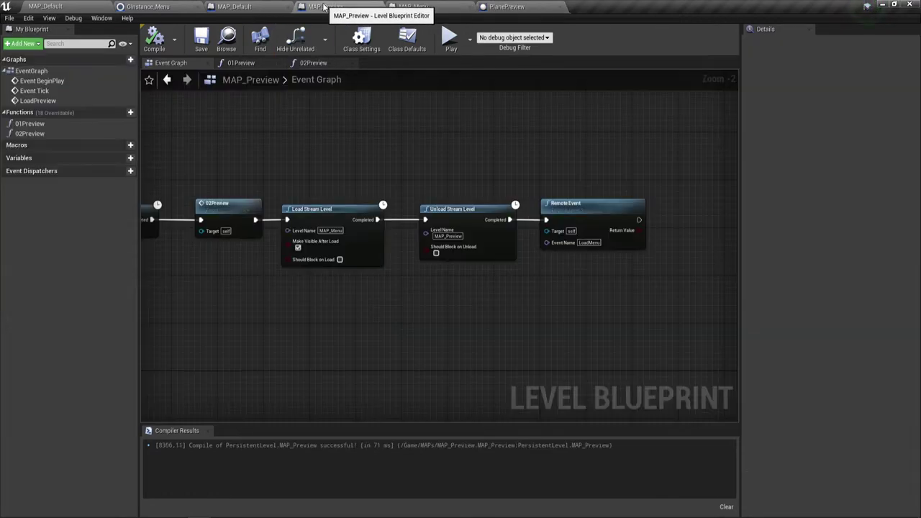
right_click_drag(301, 178, 445, 149)
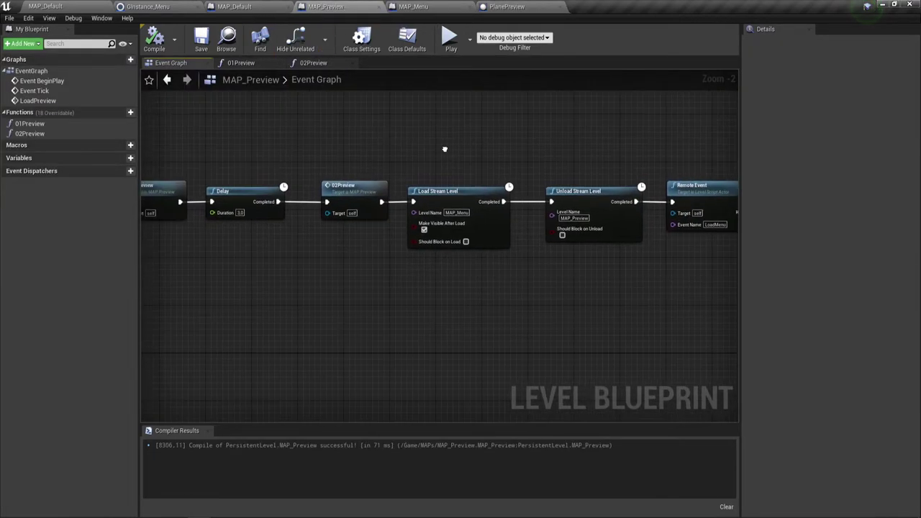
right_click_drag(333, 152, 489, 173)
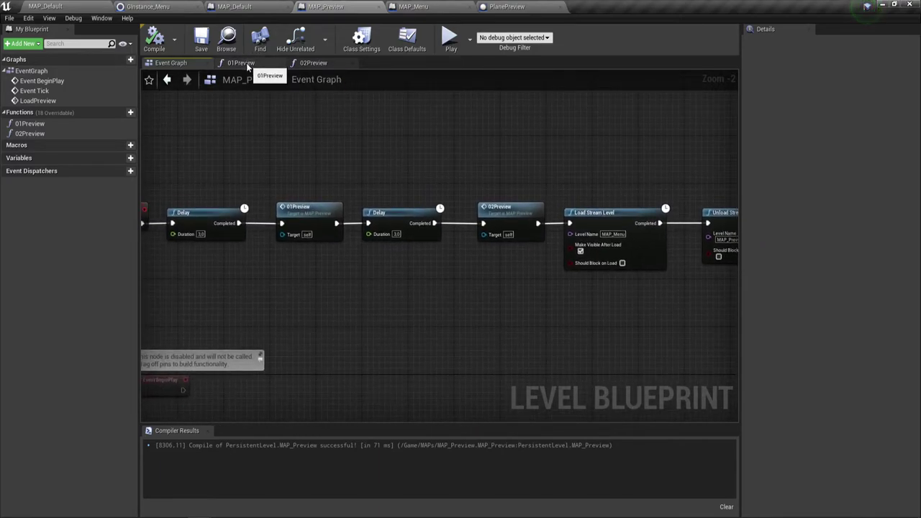
left_click_drag(184, 156, 556, 289)
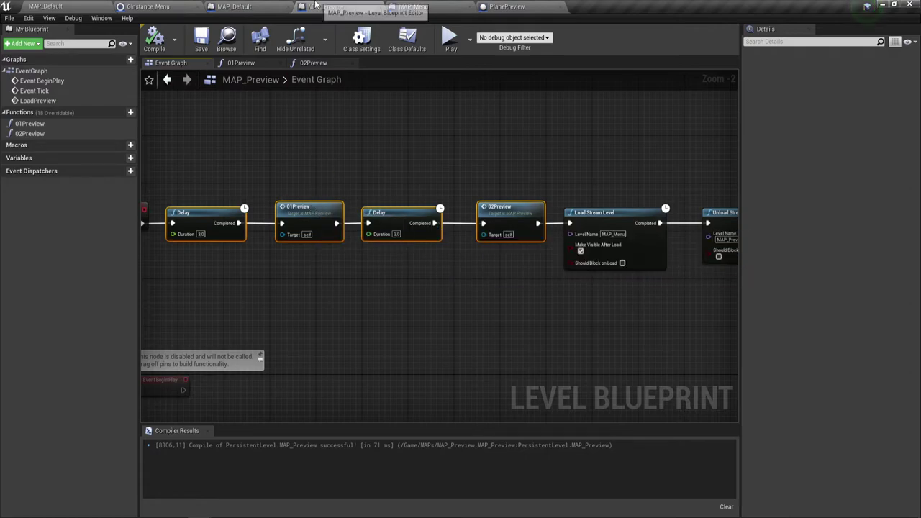
View the 01Preview function graph, then return to the MAP_Default level editor.
left_click(244, 65)
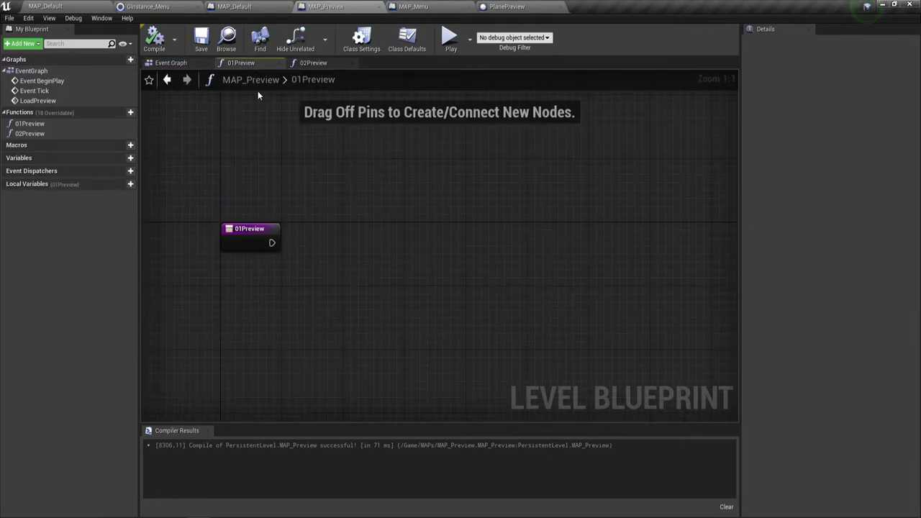
right_click_drag(346, 262, 358, 230)
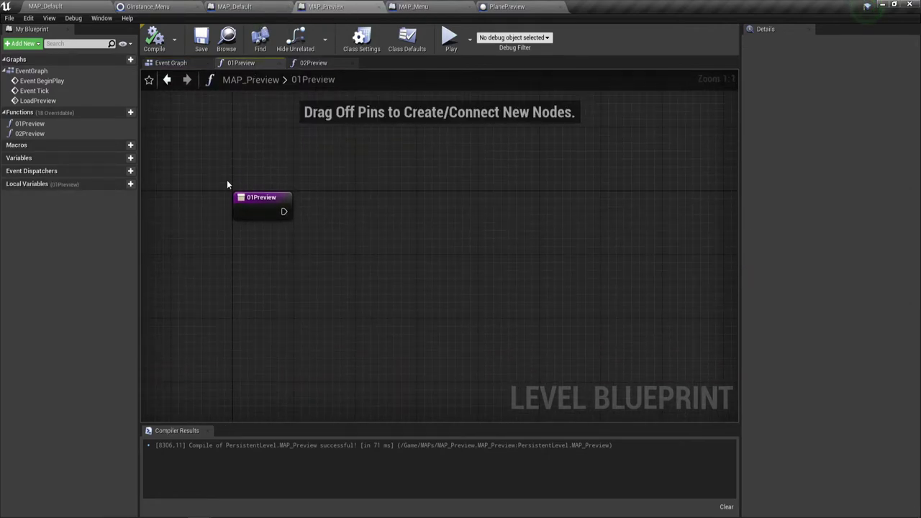
right_click_drag(284, 251, 285, 250)
left_click(314, 222)
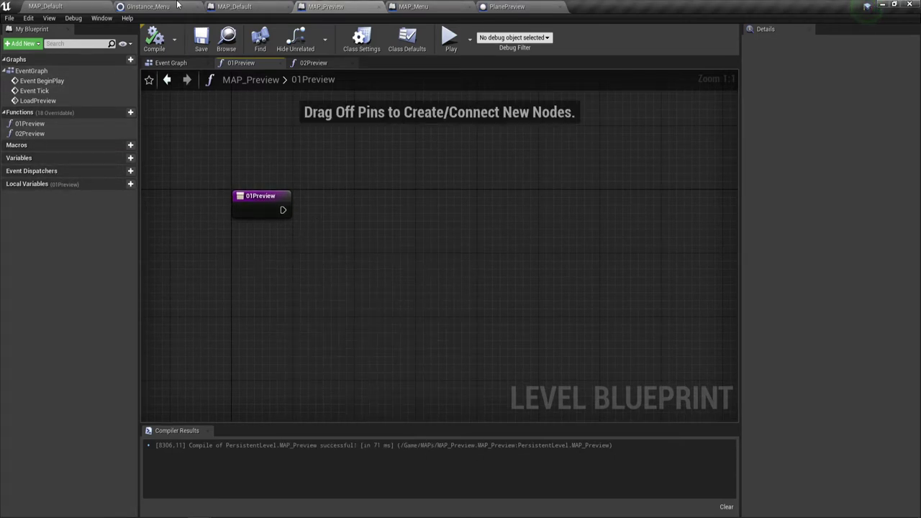
left_click(72, 7)
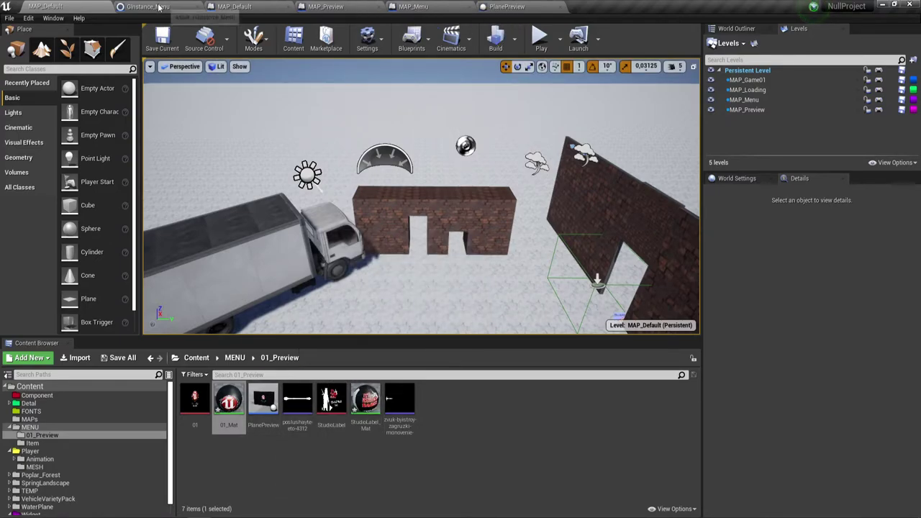
Make MAP_Preview the current level and hide the Persistent Level's contents.
left_click(327, 6)
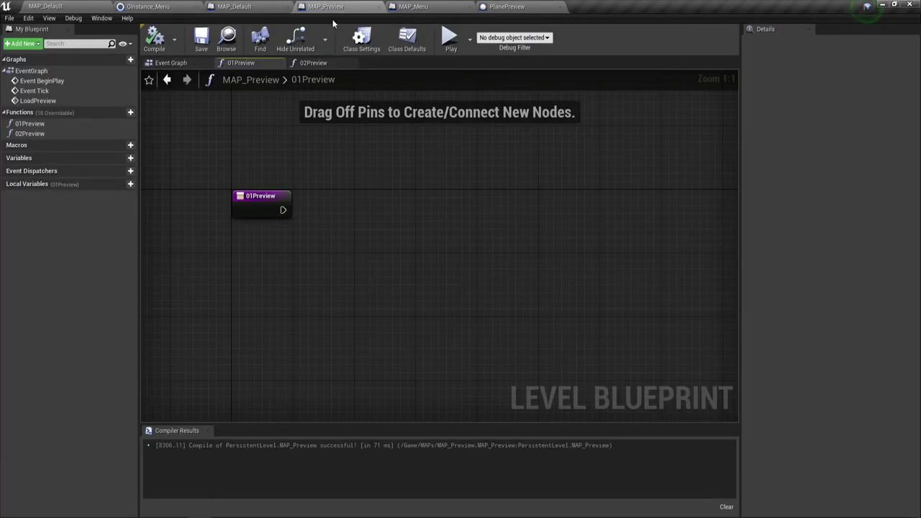
left_click(45, 7)
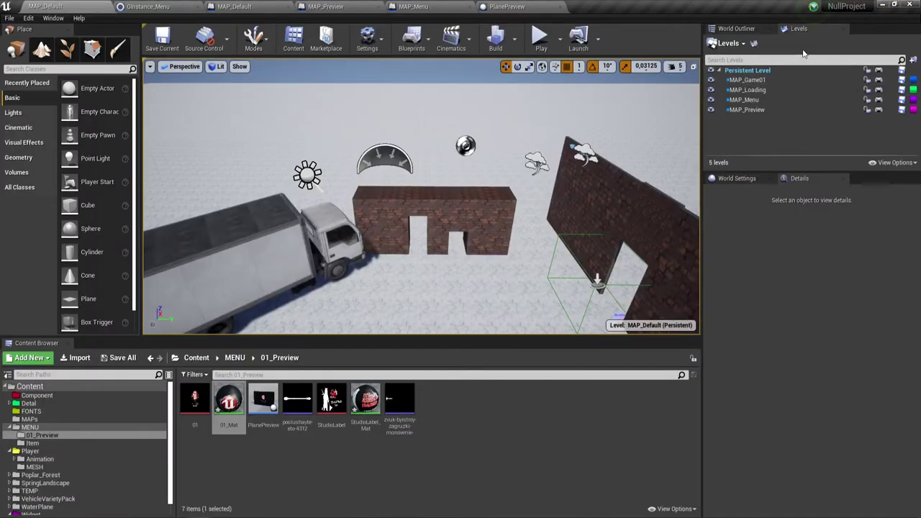
left_click(750, 109)
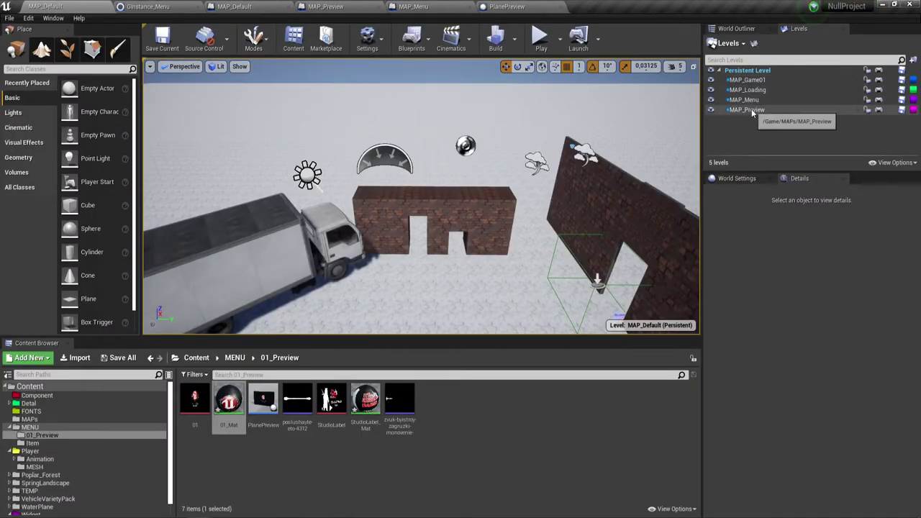
double_click(750, 110)
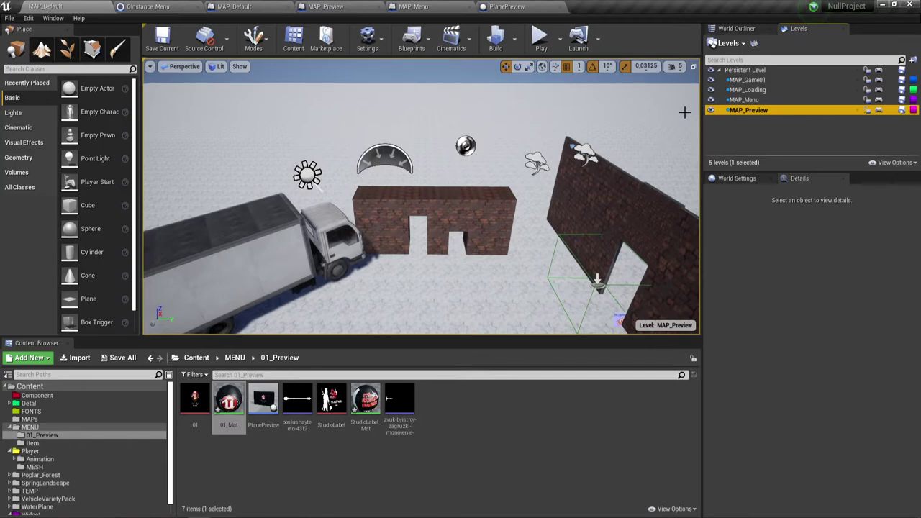
left_click(711, 71)
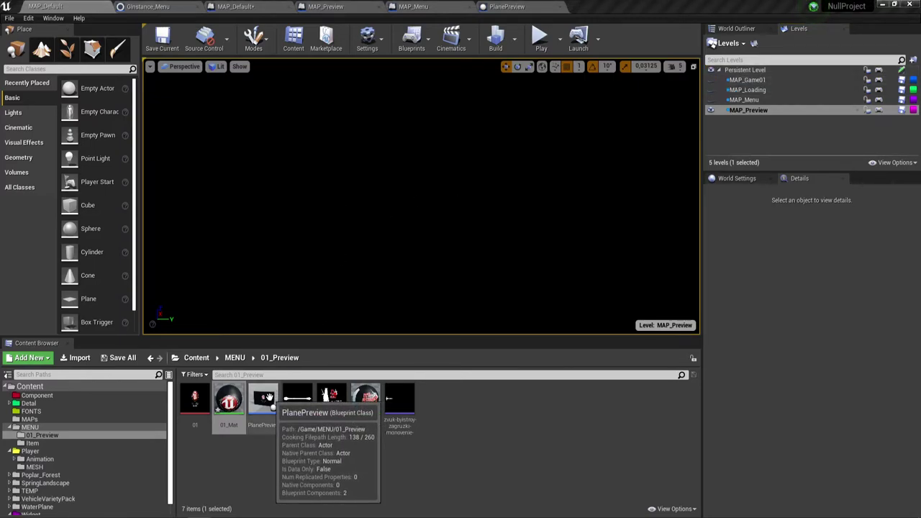
Place a PlanePreview actor at -411, -6, 594 and focus the view on it.
left_click_drag(266, 397, 394, 245)
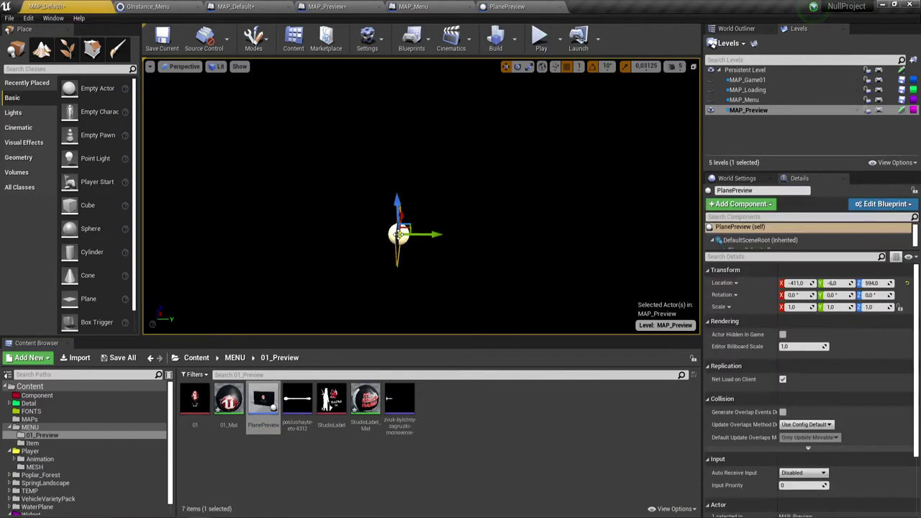
mouse_move(453, 256)
left_mouse_down("alt")
mouse_move(518, 252)
mouse_move(432, 216)
left_mouse_up("alt")
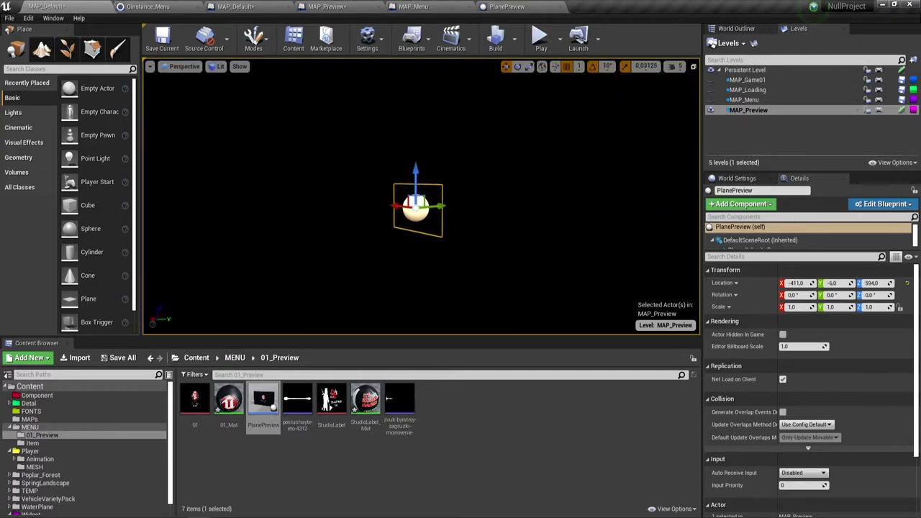
key("f")
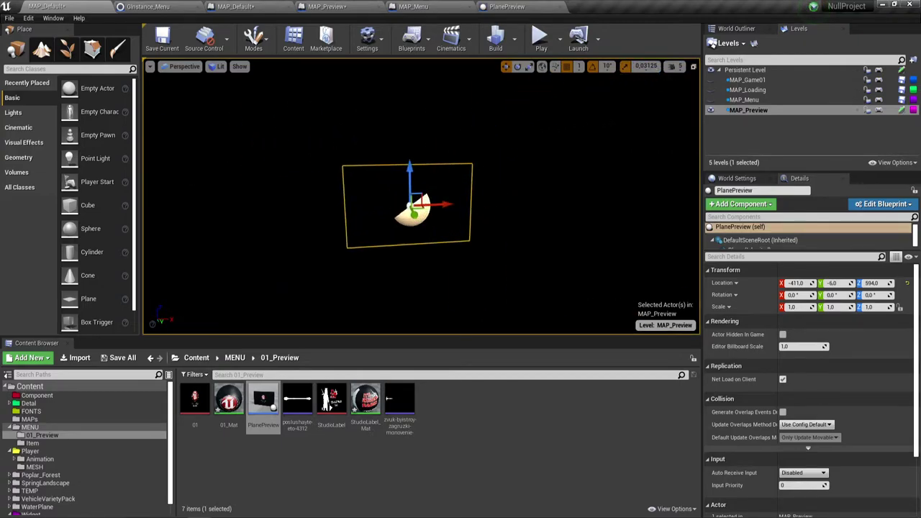
scroll(421, 212, "up", 2)
scroll(421, 212, "down", 2)
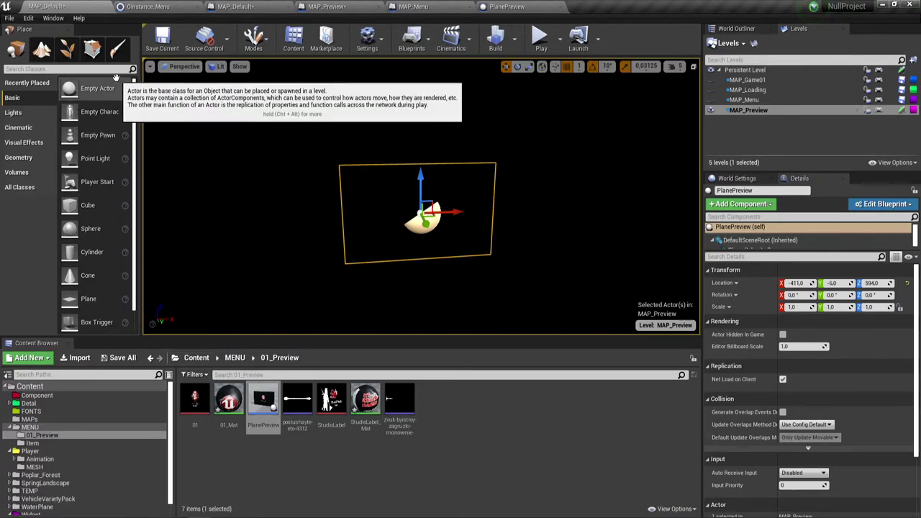
left_click(747, 70)
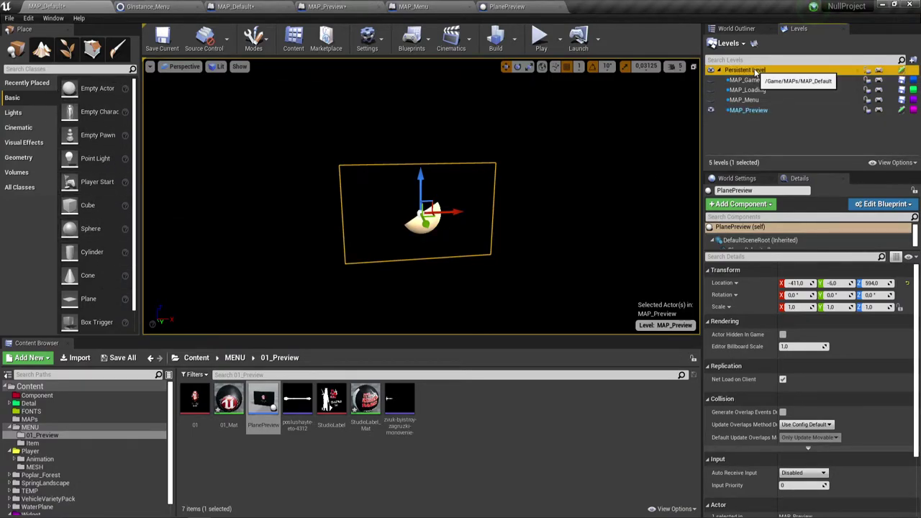
Open MAP_Default from the Content/MAPs folder, saving the current changes.
left_click(237, 357)
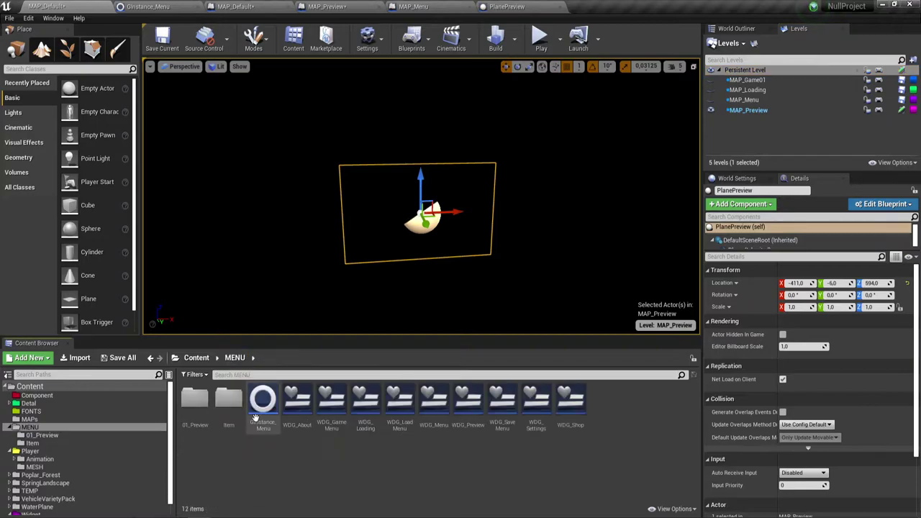
left_click(197, 358)
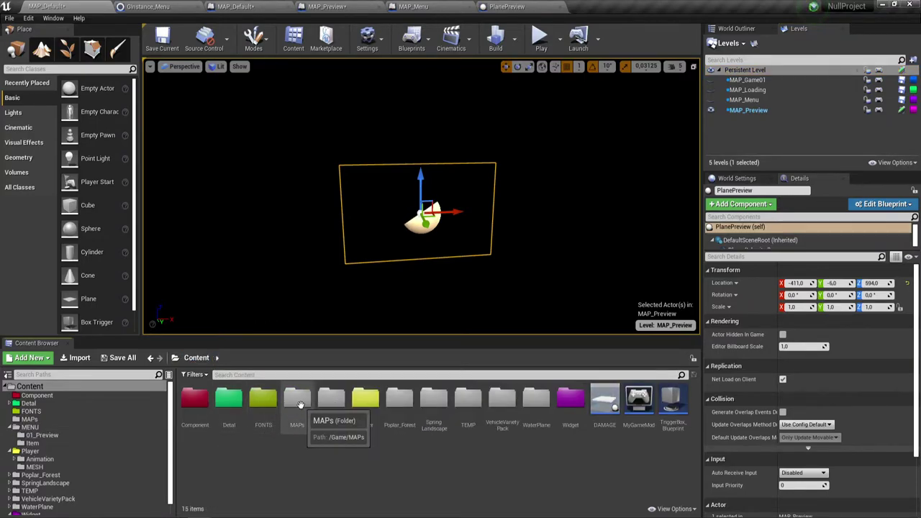
double_click(297, 400)
double_click(236, 398)
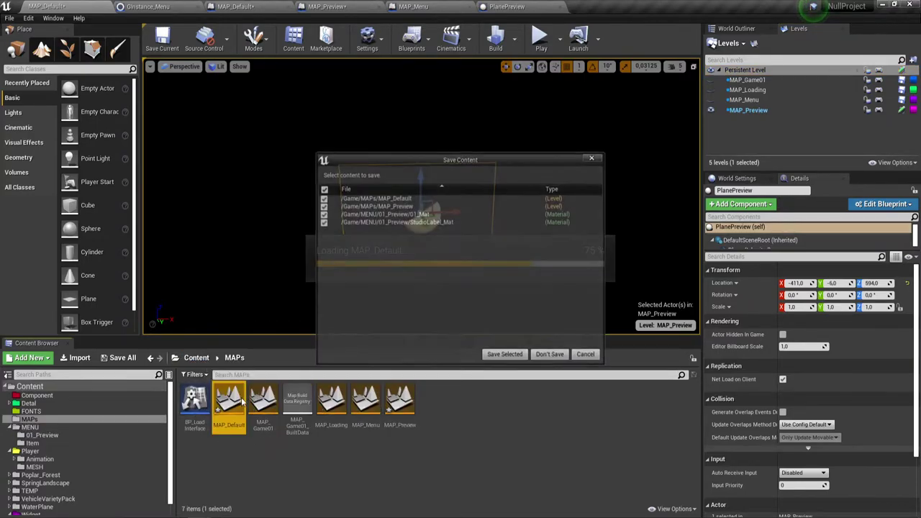
left_click(541, 356)
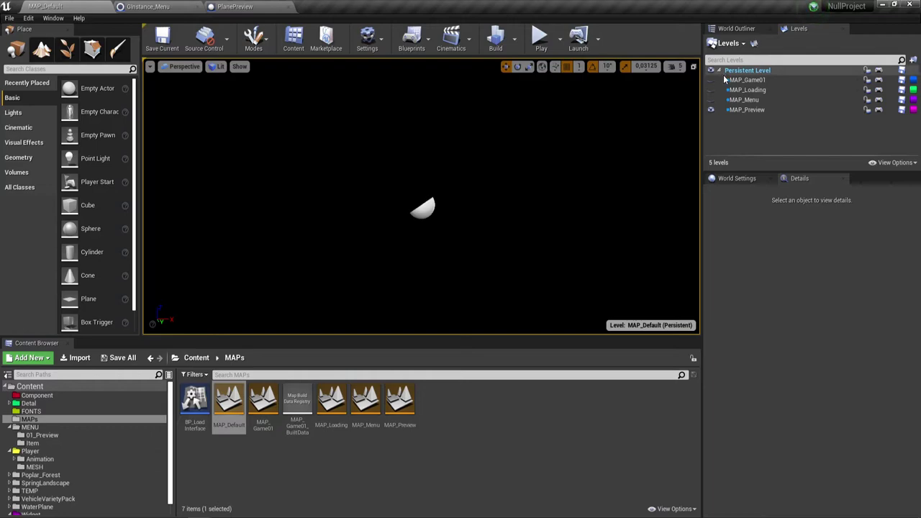
Hide the MAP_Preview level and confirm MAP_Default lists no actors.
left_click(738, 29)
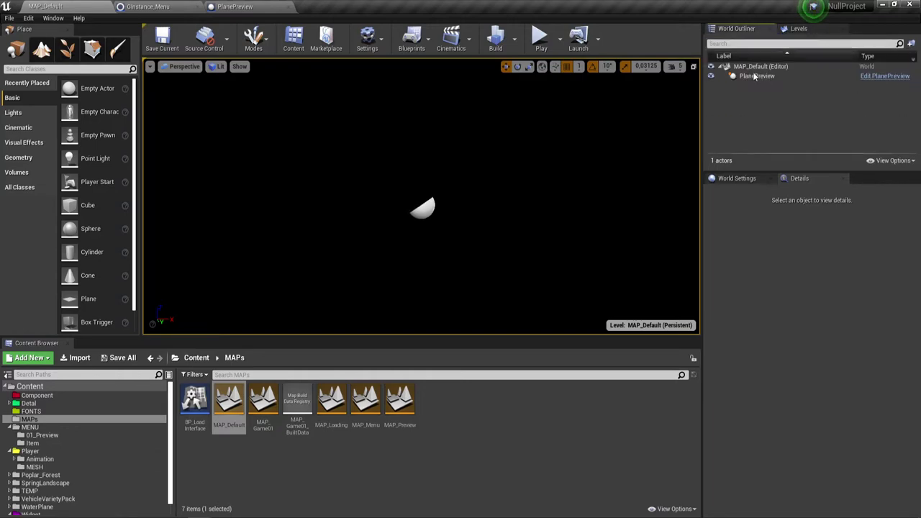
left_click(798, 29)
left_click(711, 109)
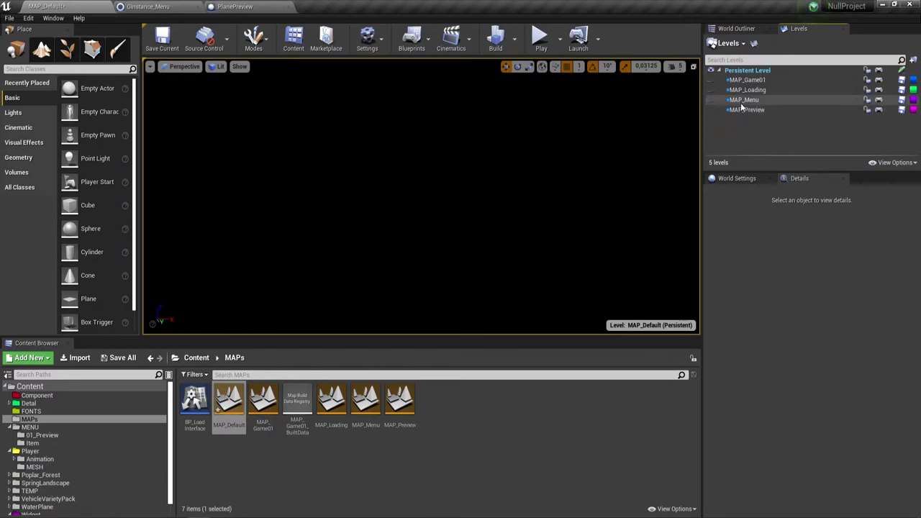
left_click(744, 81)
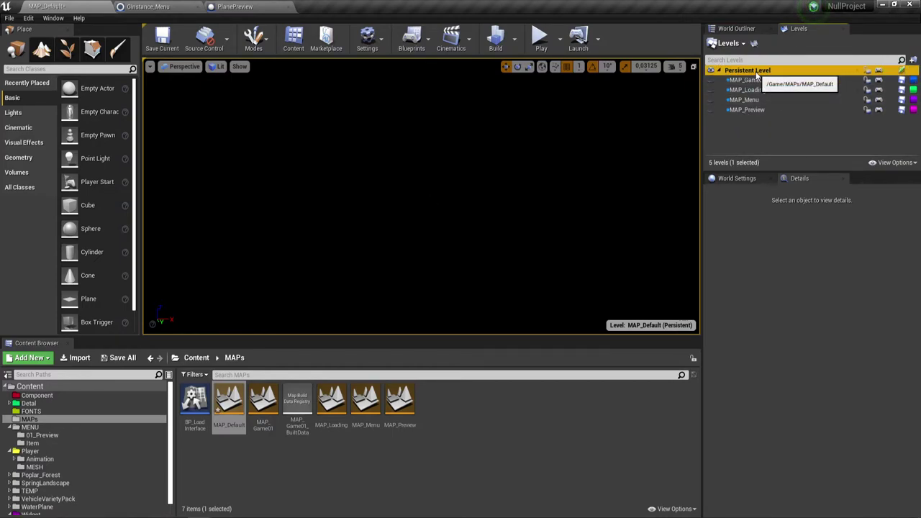
left_click(749, 29)
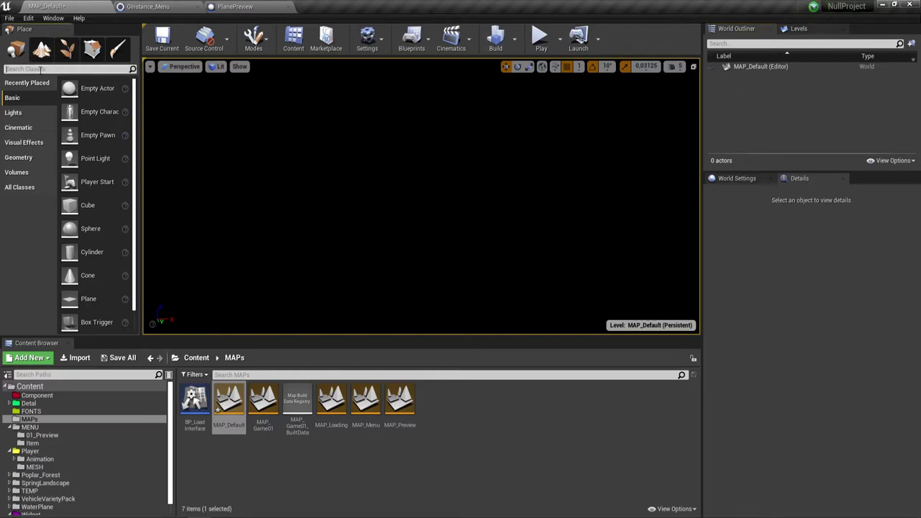
Add a DirectionalLight and a SkyLight to MAP_Default and save the level.
type("d")
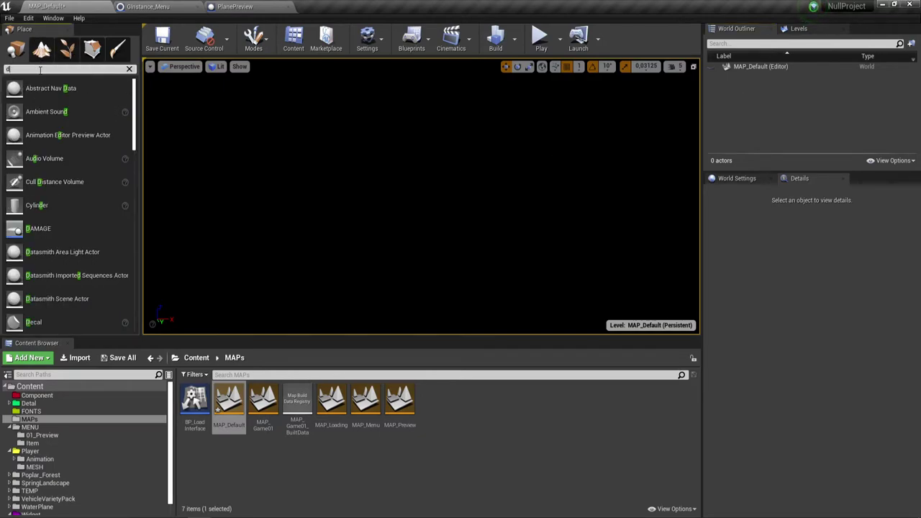
key("BackSpace")
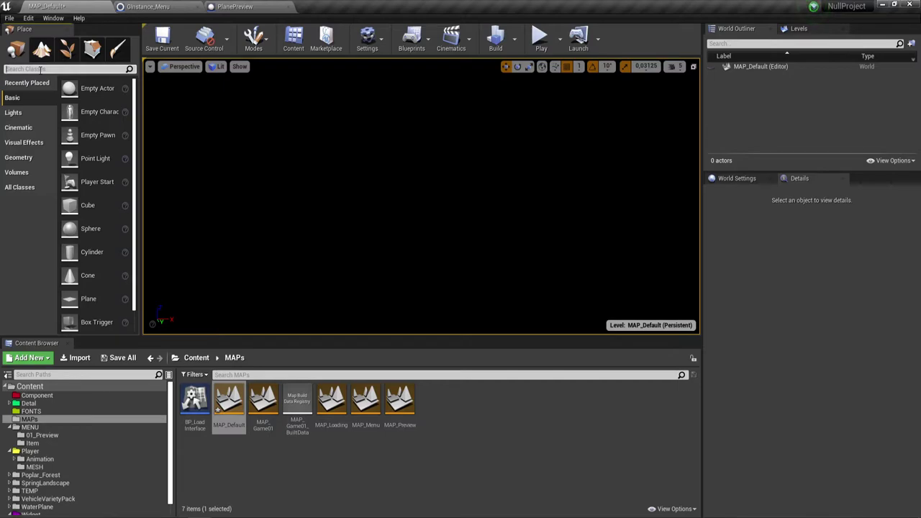
type("dir")
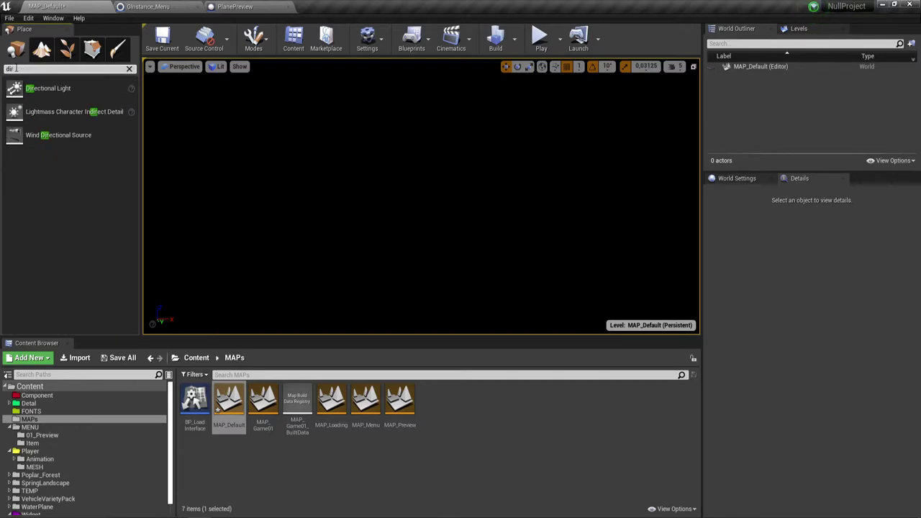
left_click_drag(29, 88, 338, 148)
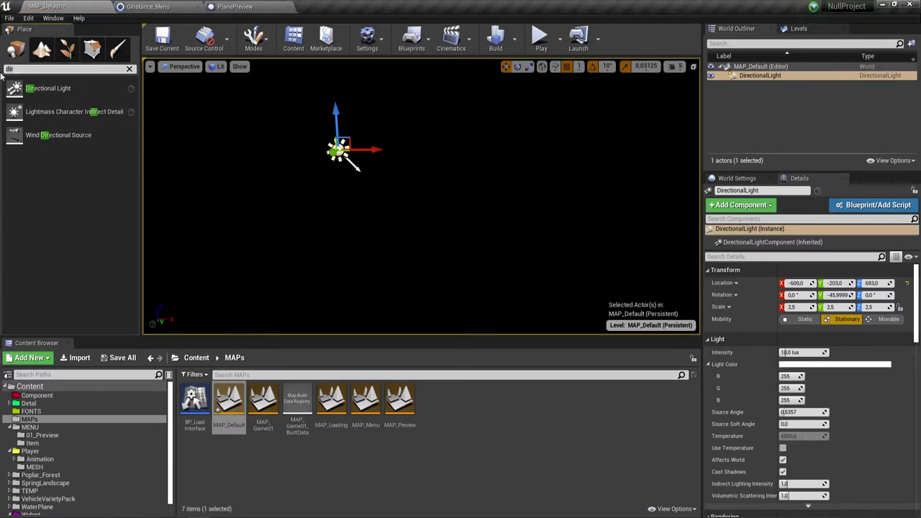
key("BackSpace")
key("BackSpace")
key("BackSpace")
type("sk")
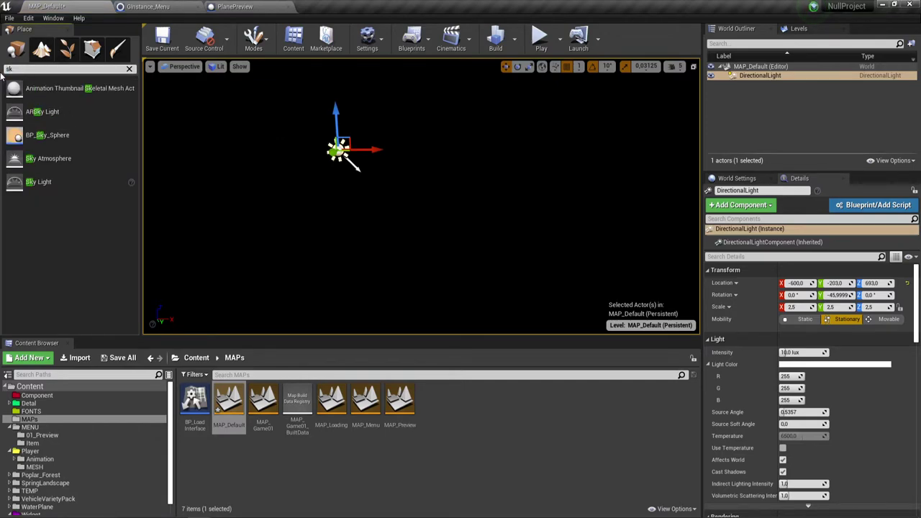
type("y")
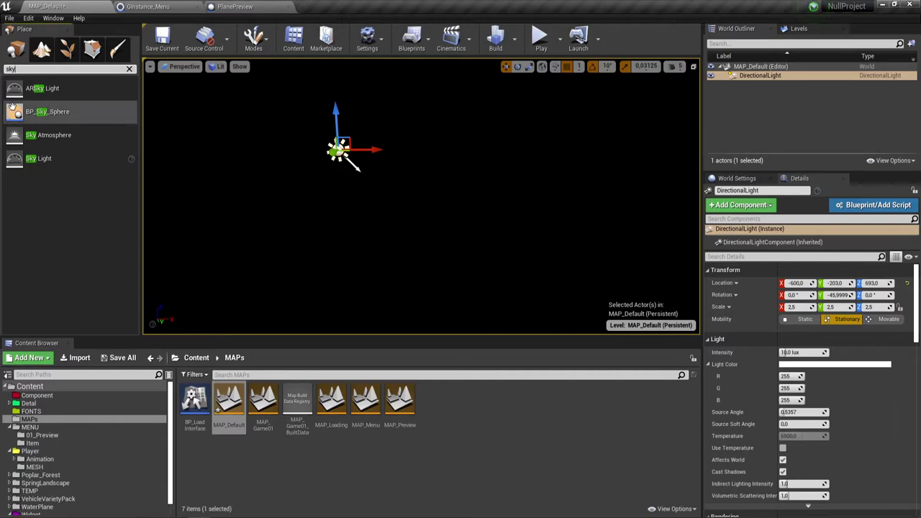
left_click_drag(32, 160, 437, 234)
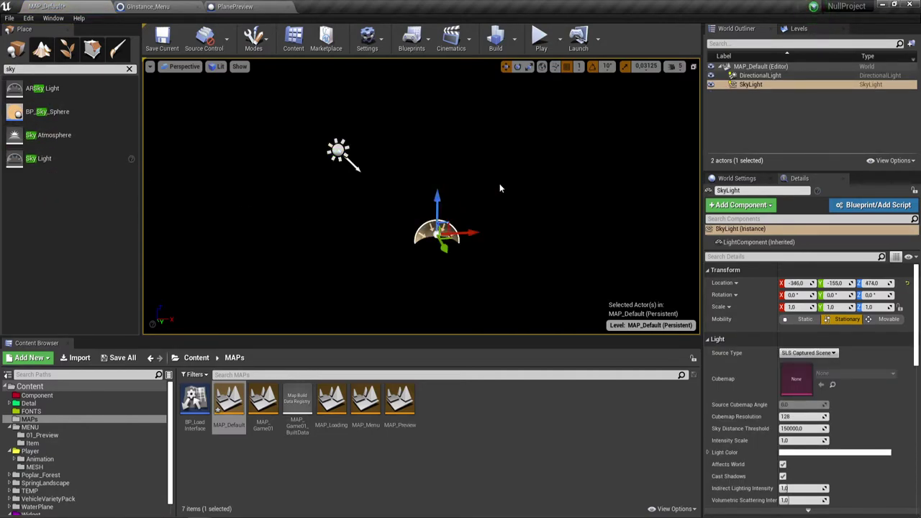
left_click(166, 42)
Turn the MAP_Preview level's visibility back on in the Levels list.
left_click(802, 29)
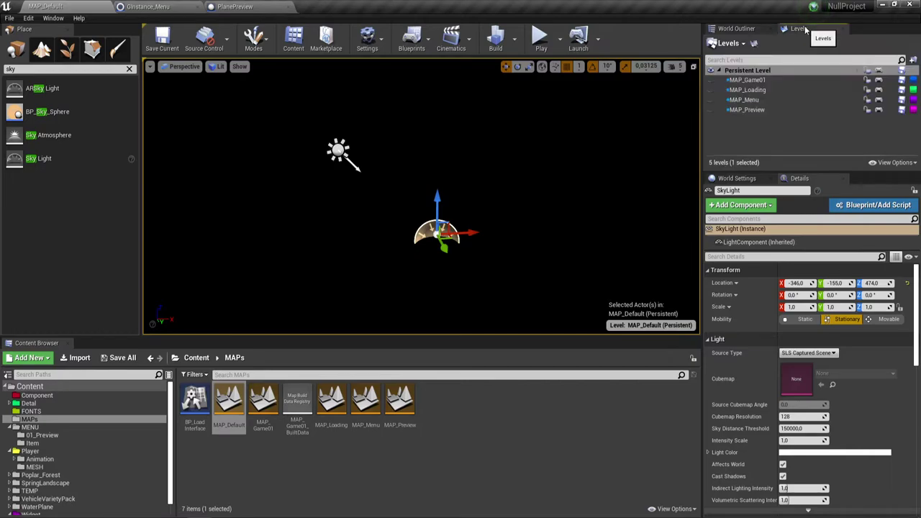
left_click(747, 109)
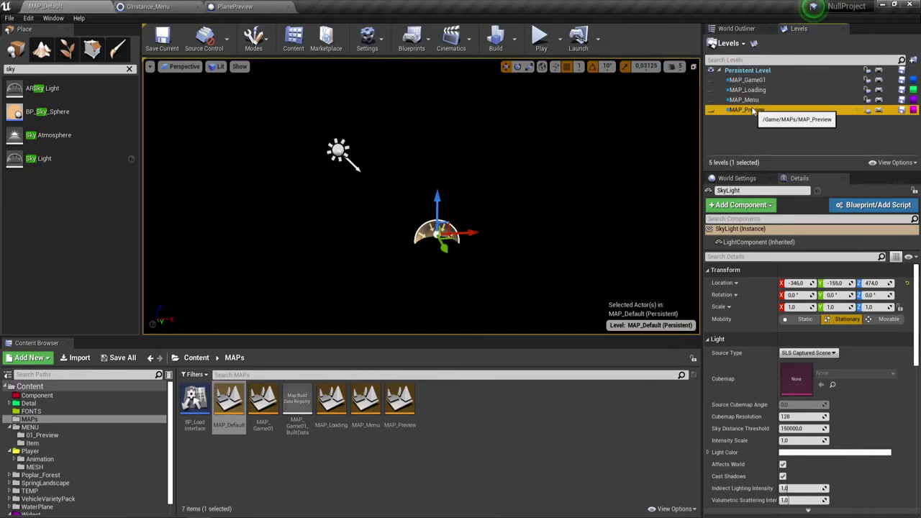
left_click(711, 111)
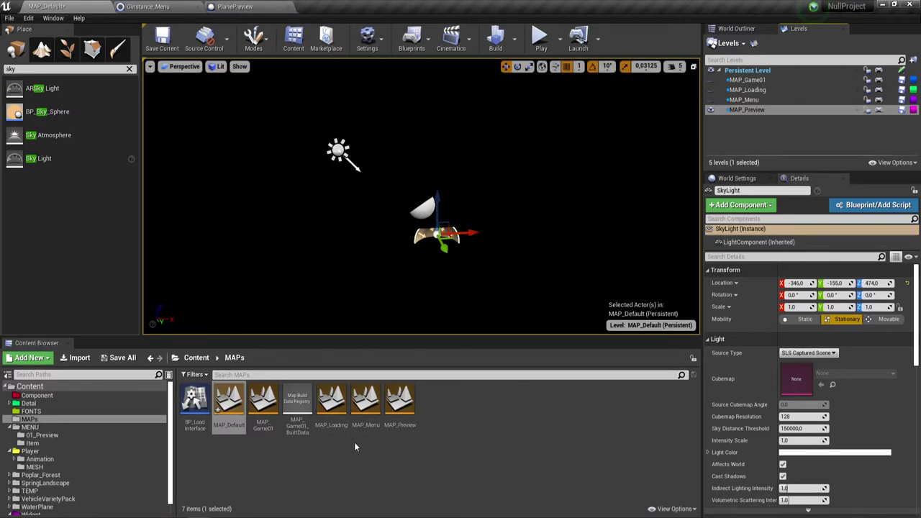
Open MAP_Preview as its own level and select the PlanePreview actor.
double_click(400, 402)
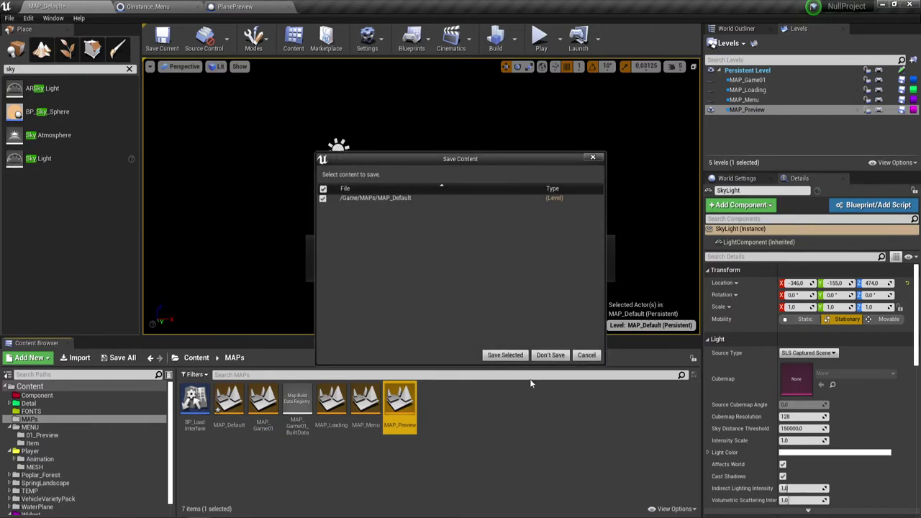
left_click(517, 354)
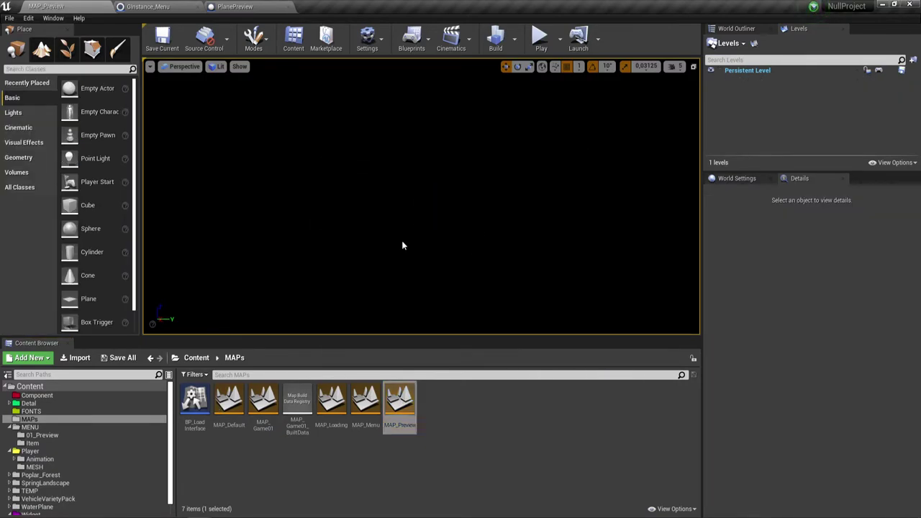
left_click(736, 29)
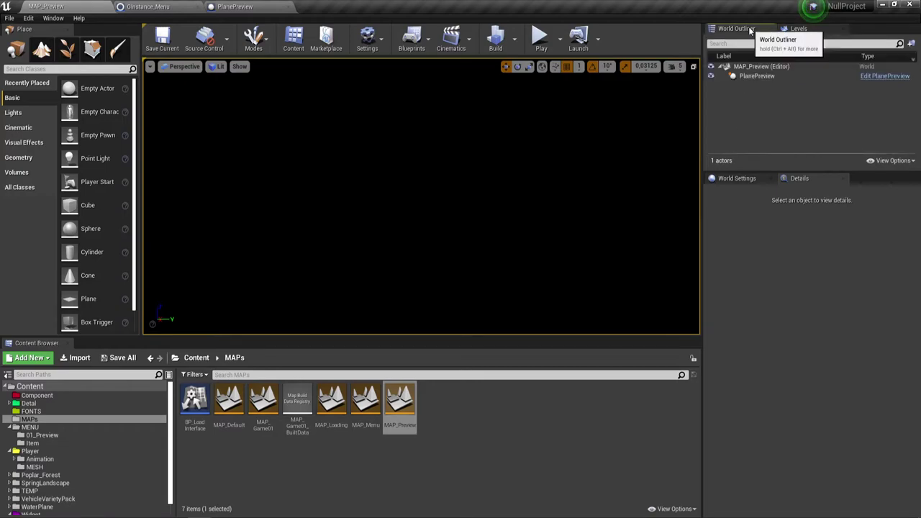
left_click(748, 76)
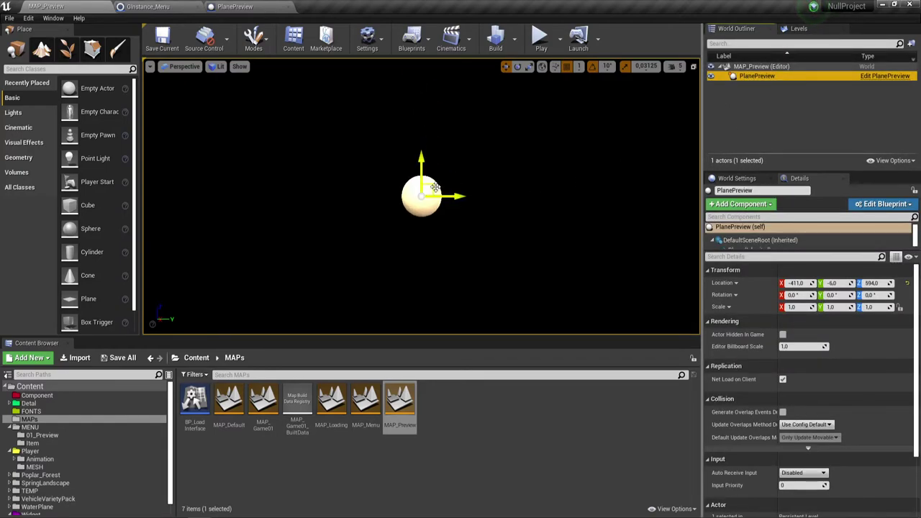
Place a Cube actor beside PlanePreview at -472, -453, 311.
right_click_drag(511, 226, 510, 226)
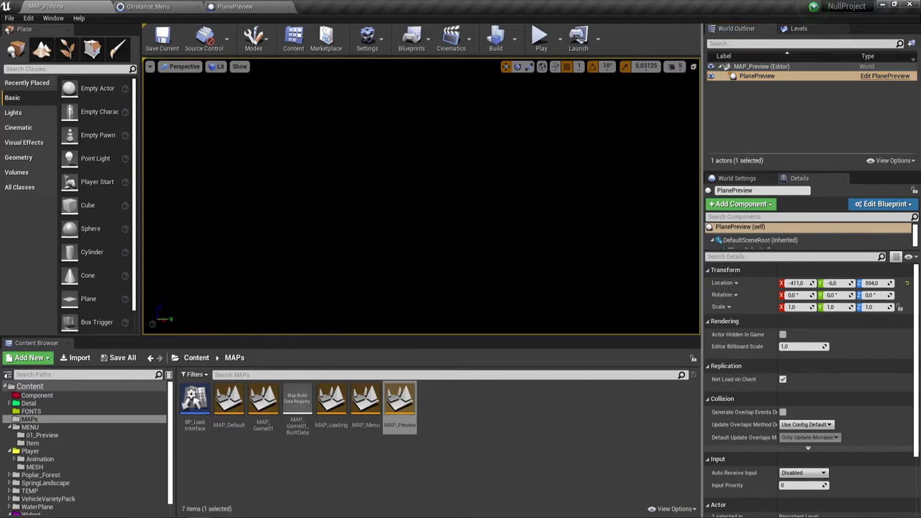
left_click_drag(511, 226, 511, 226, "alt")
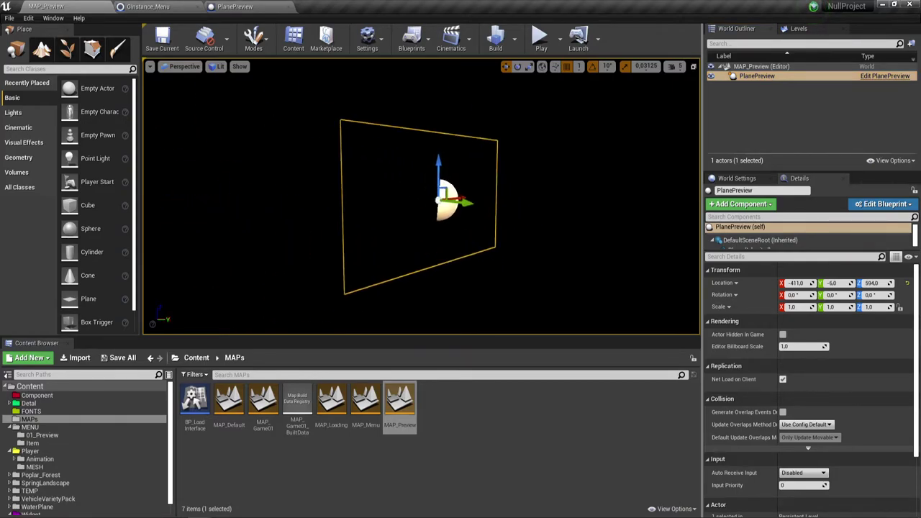
right_click_drag(510, 226, 510, 226, "alt")
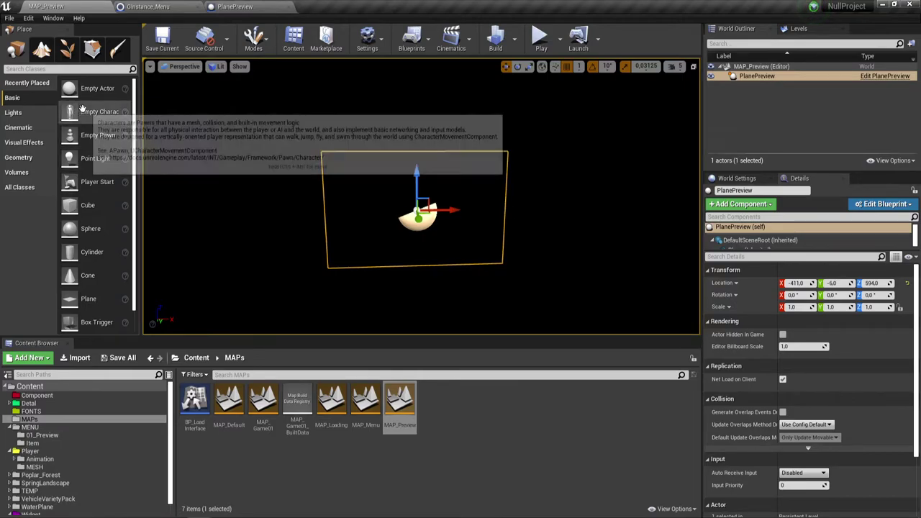
left_click_drag(85, 207, 384, 281)
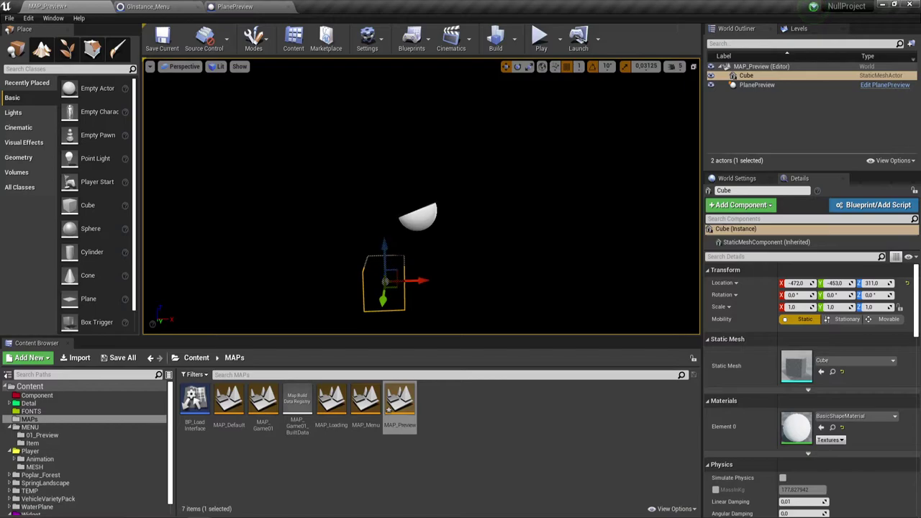
Scale the cube to a 12.5 × 12.5 floor slab and nudge PlanePreview upward.
left_click(529, 66)
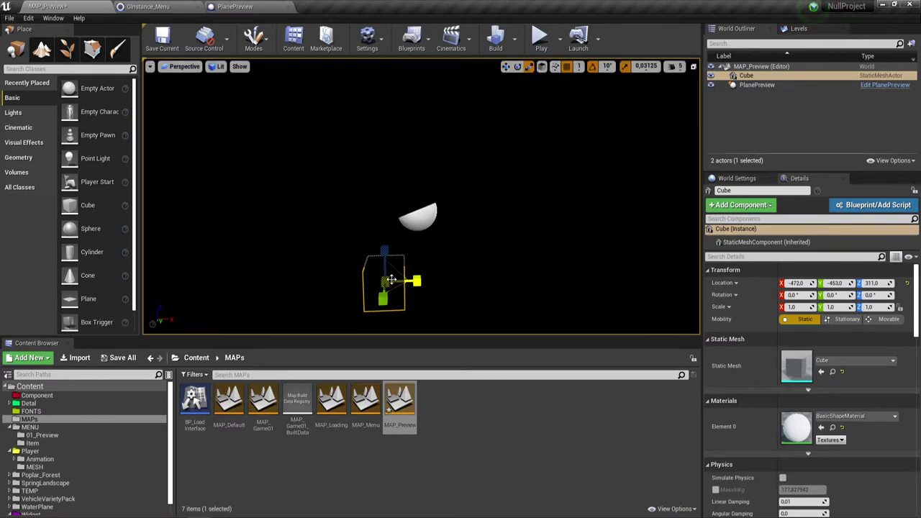
left_click_drag(391, 279, 447, 259)
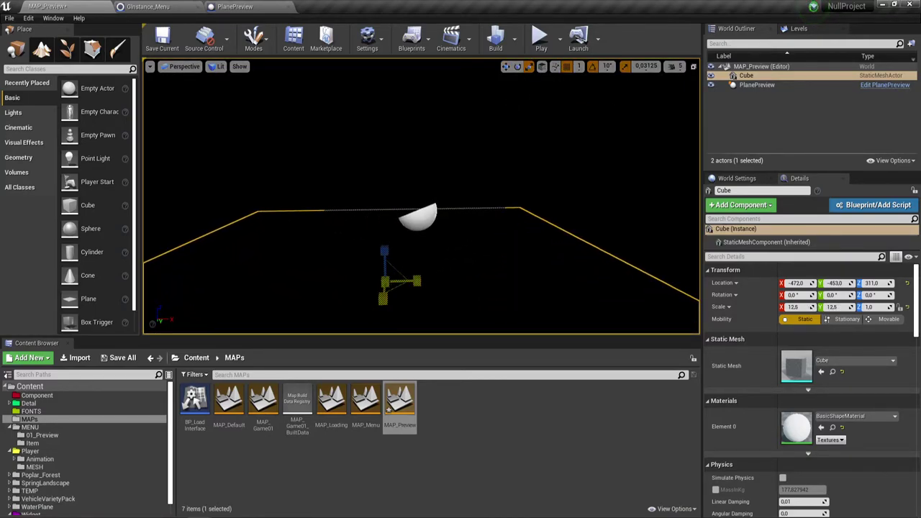
double_click(757, 85)
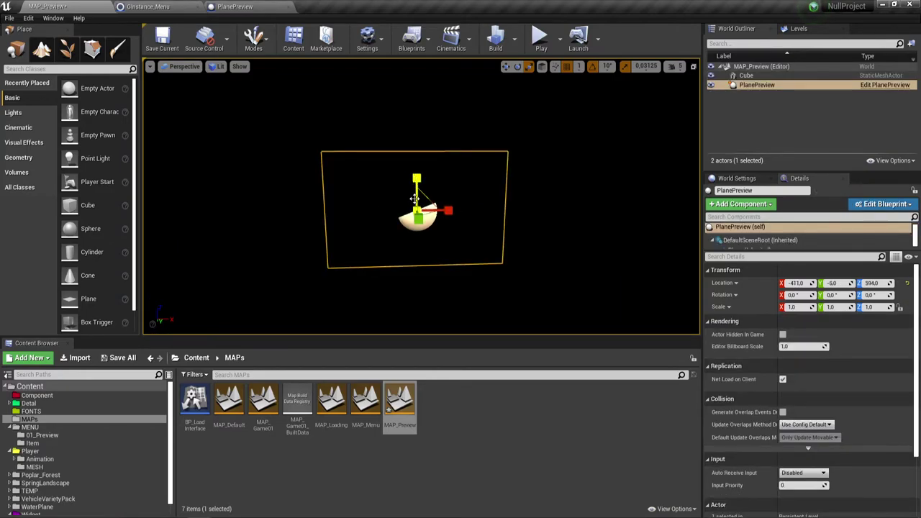
left_click(506, 66)
left_click_drag(417, 185, 418, 140)
double_click(746, 74)
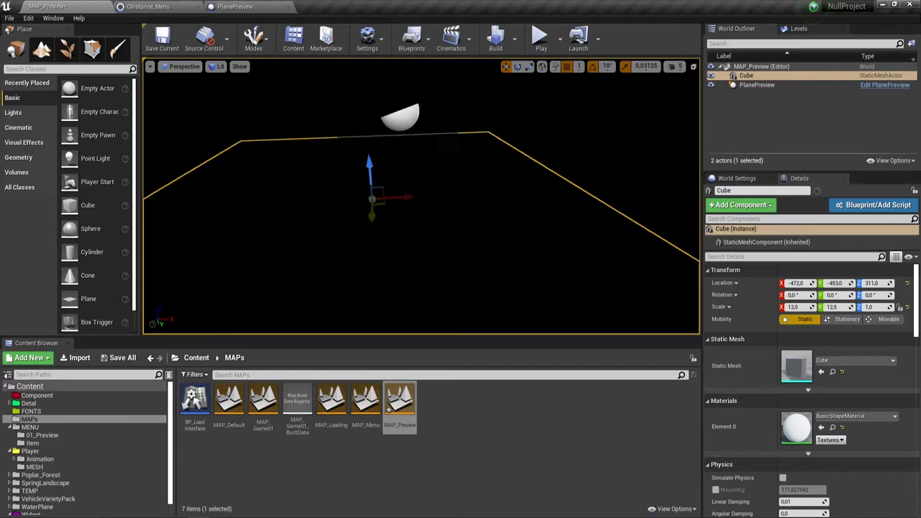
right_click_drag(425, 201, 425, 237)
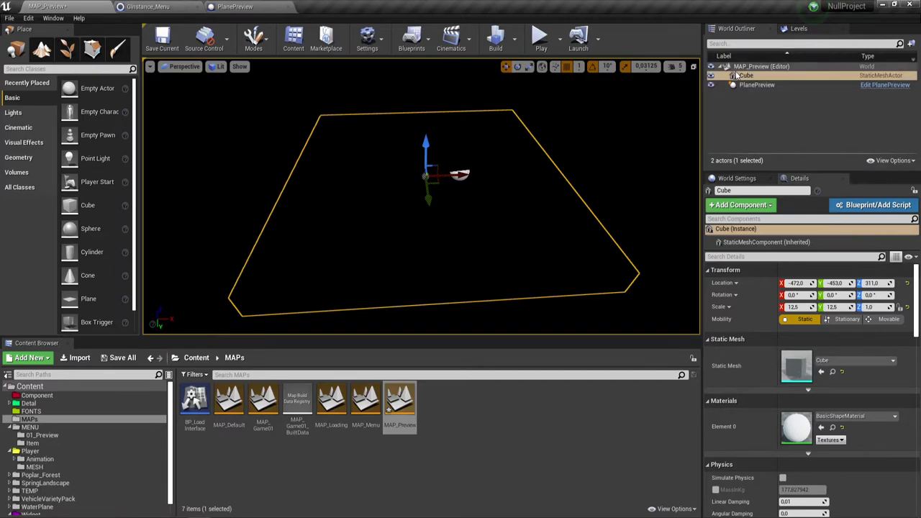
Save MAP_Preview and reopen MAP_Default to view the floor slab.
left_click(795, 29)
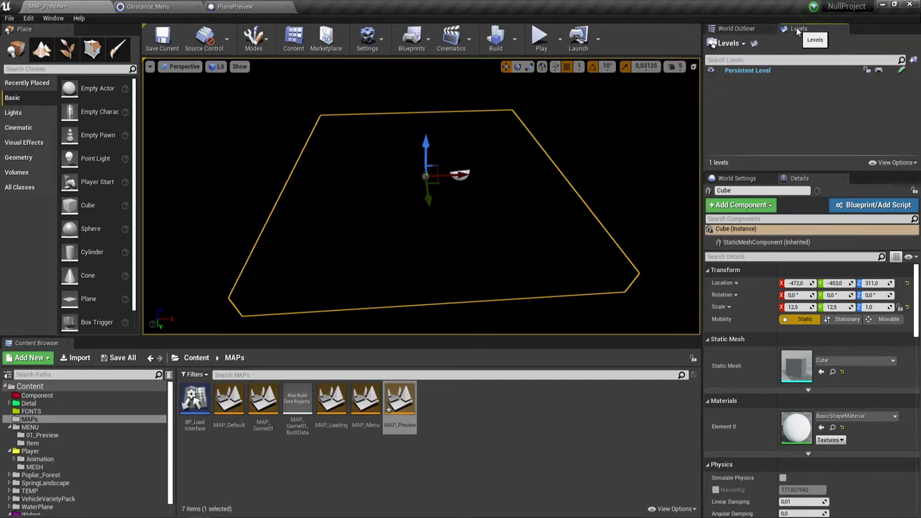
left_click(746, 28)
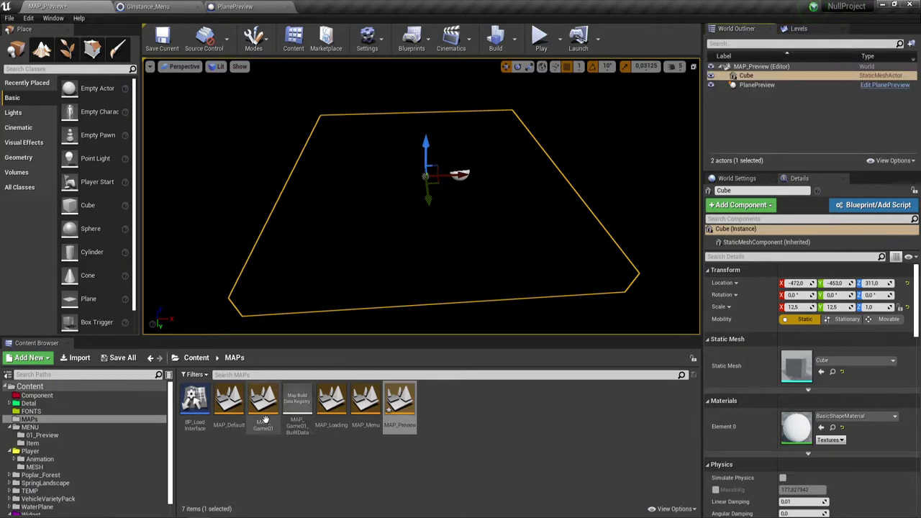
double_click(230, 399)
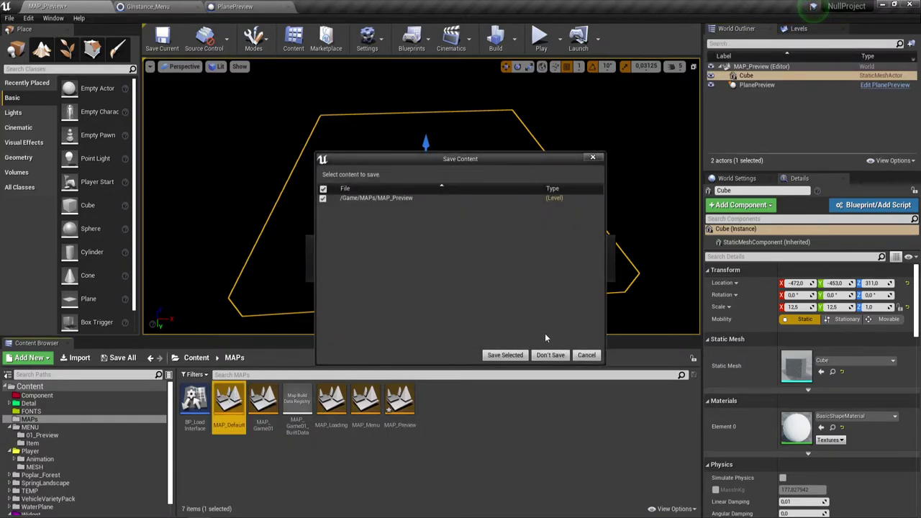
left_click(516, 352)
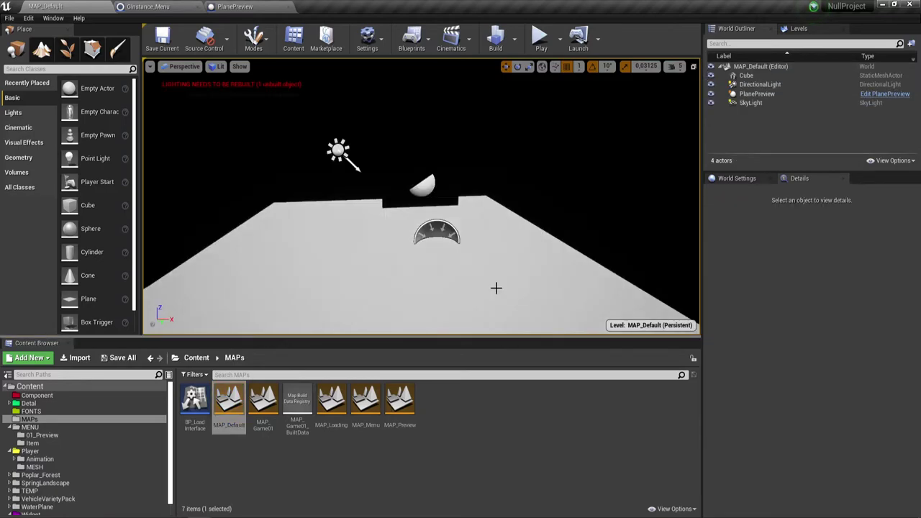
right_click_drag(480, 261, 480, 302)
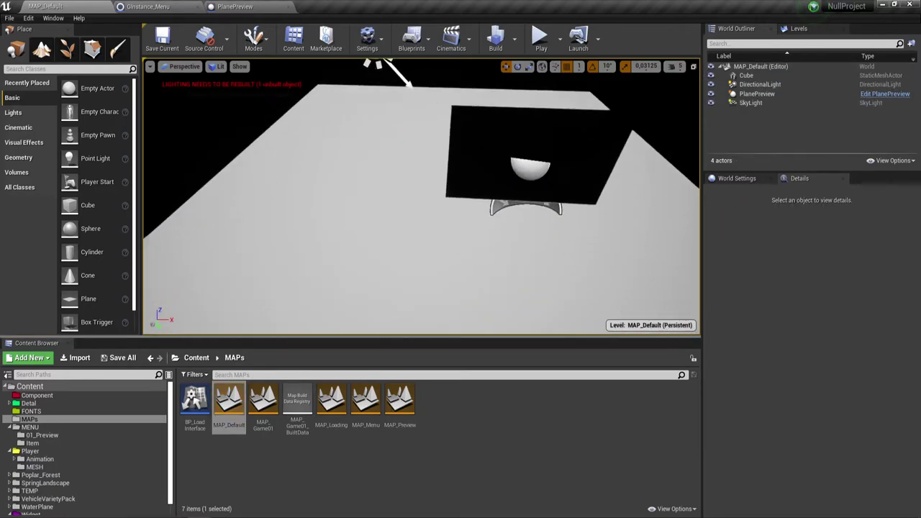
Move PlanePreview down to Z 458, just above the floor, and open its Blueprint with Ctrl+E.
right_click_drag(494, 228, 494, 238)
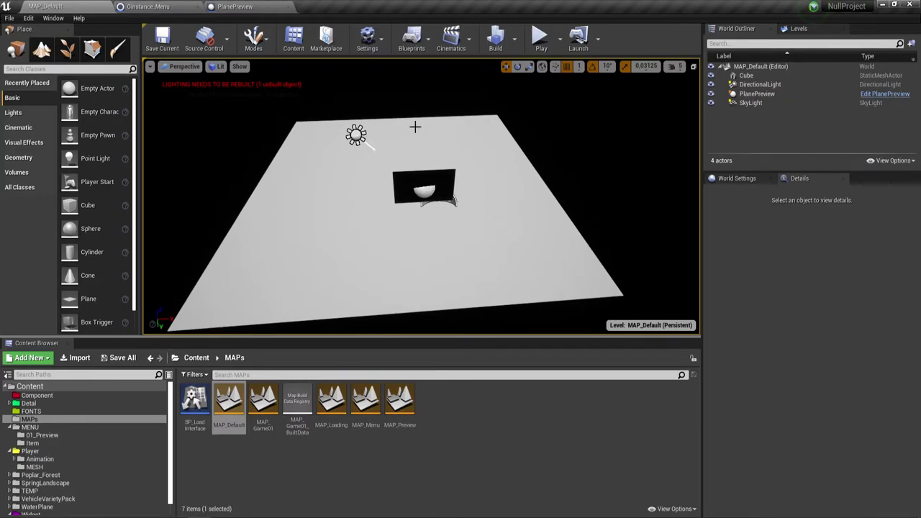
left_click(425, 189)
left_click_drag(424, 154, 426, 108)
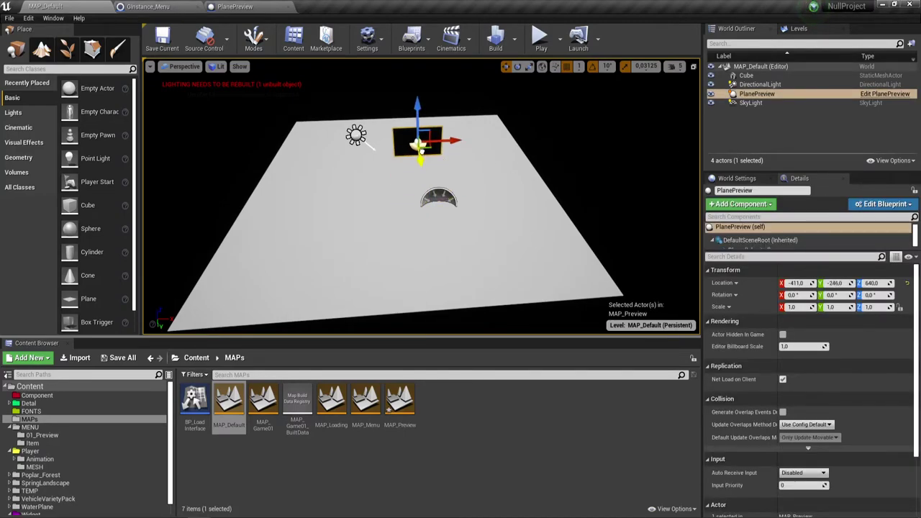
right_click_drag(418, 210, 388, 210)
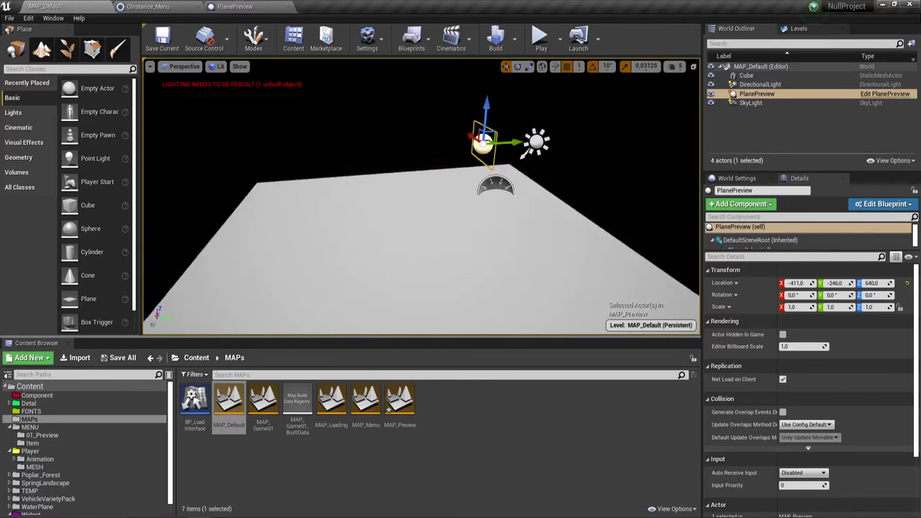
right_click_drag(360, 130, 377, 130)
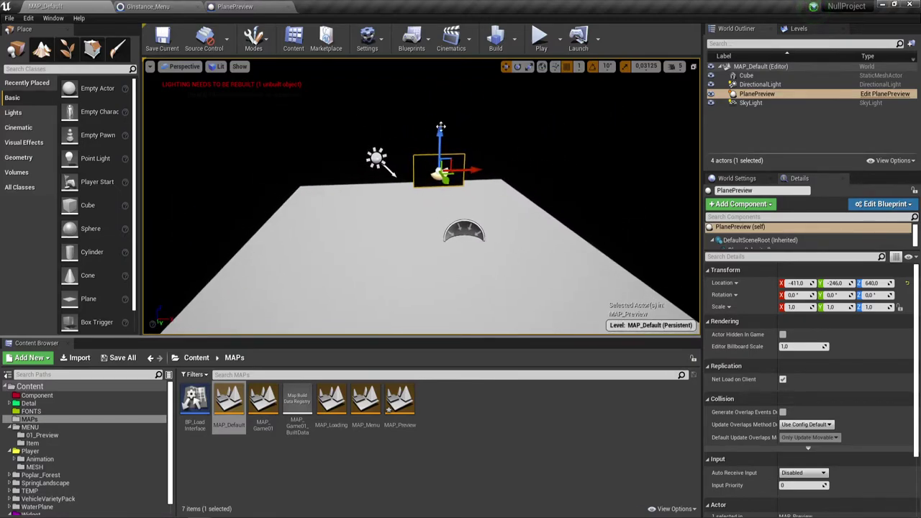
mouse_move(442, 128)
left_mouse_down()
mouse_move(442, 215)
mouse_move(439, 202)
left_mouse_up()
scroll(447, 258, "up", 2)
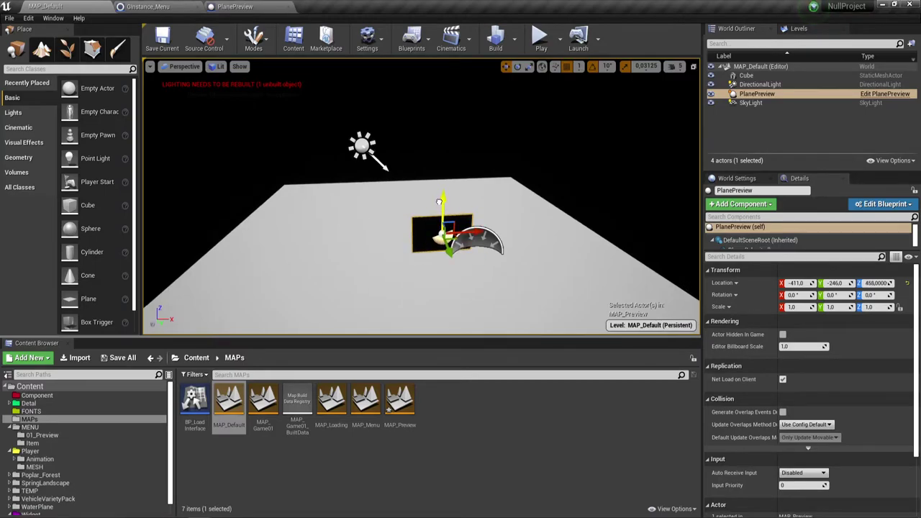
key("ctrl+e")
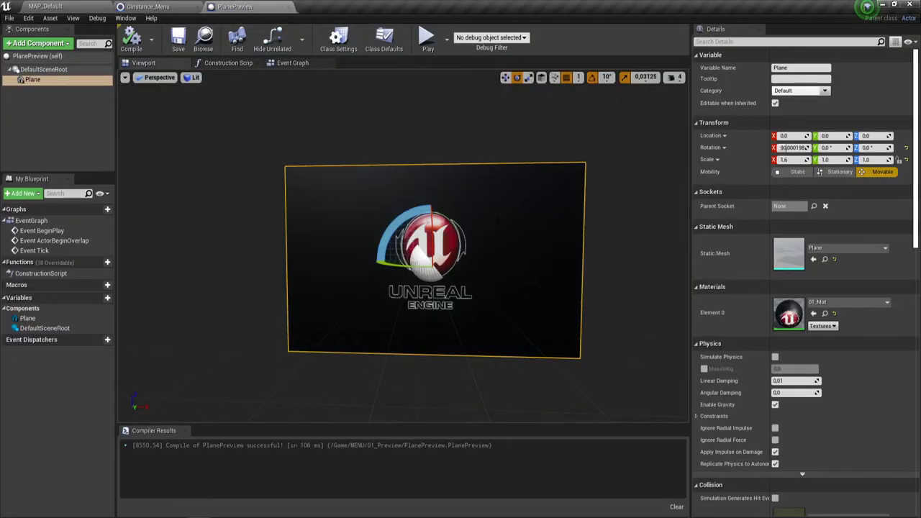
Raise the Plane component to Z 52, compile PlanePreview, and return to MAP_Default.
left_click(33, 81)
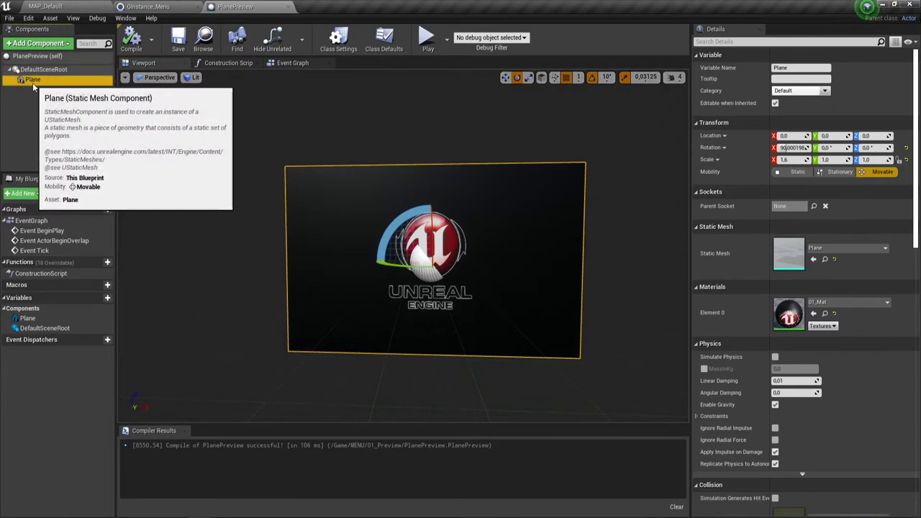
left_click(506, 77)
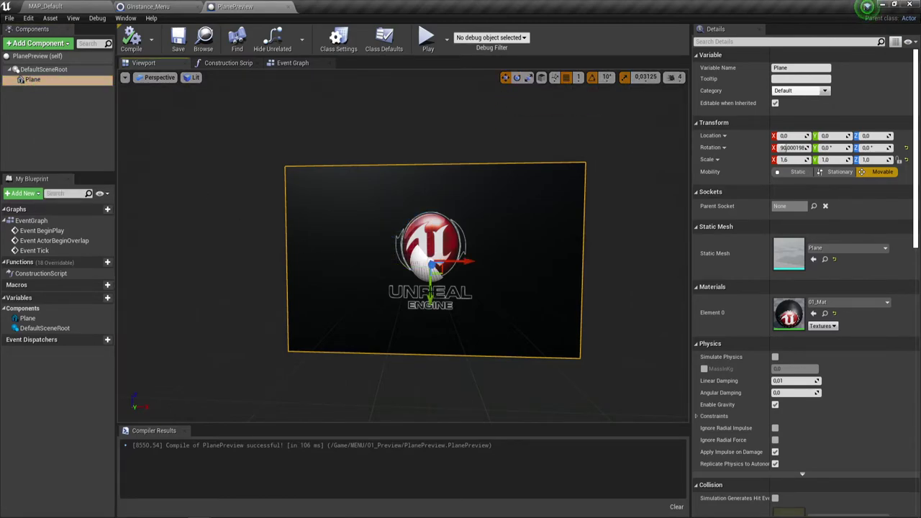
mouse_move(403, 245)
left_mouse_down()
mouse_move(424, 369)
mouse_move(425, 211)
left_mouse_up()
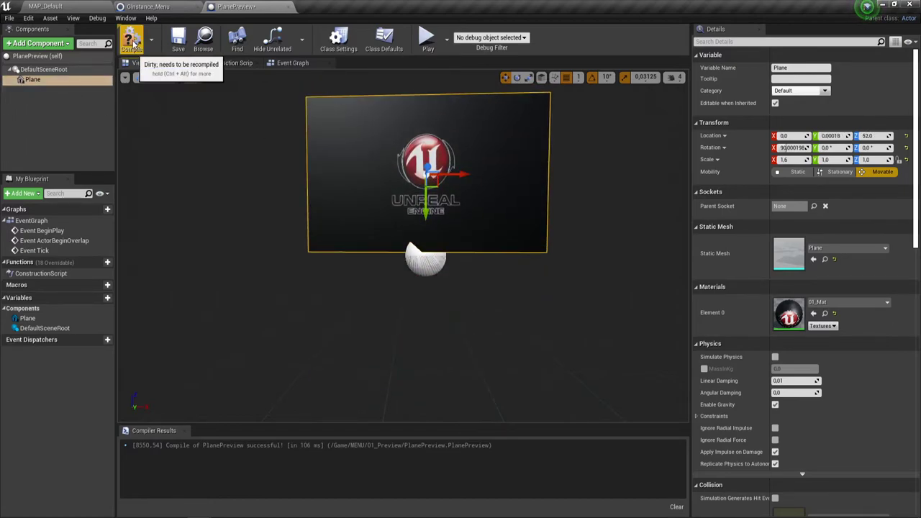
left_click(132, 41)
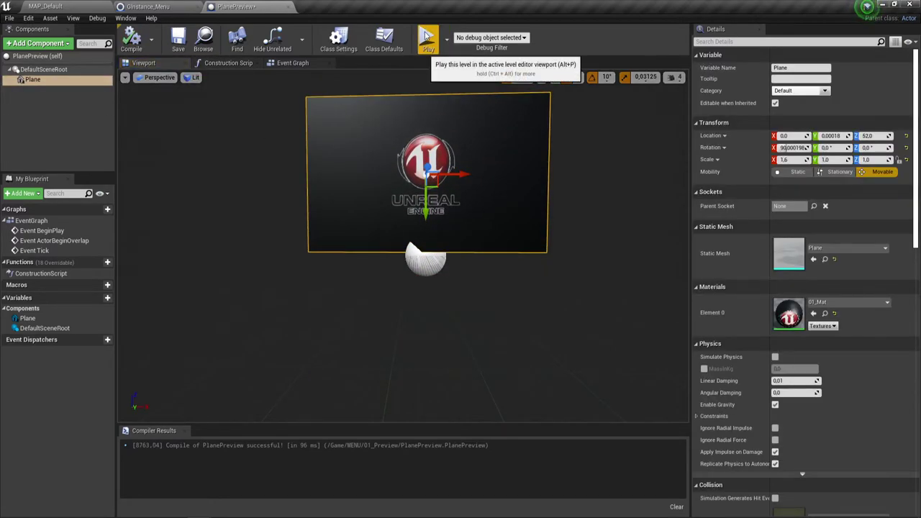
left_click(77, 5)
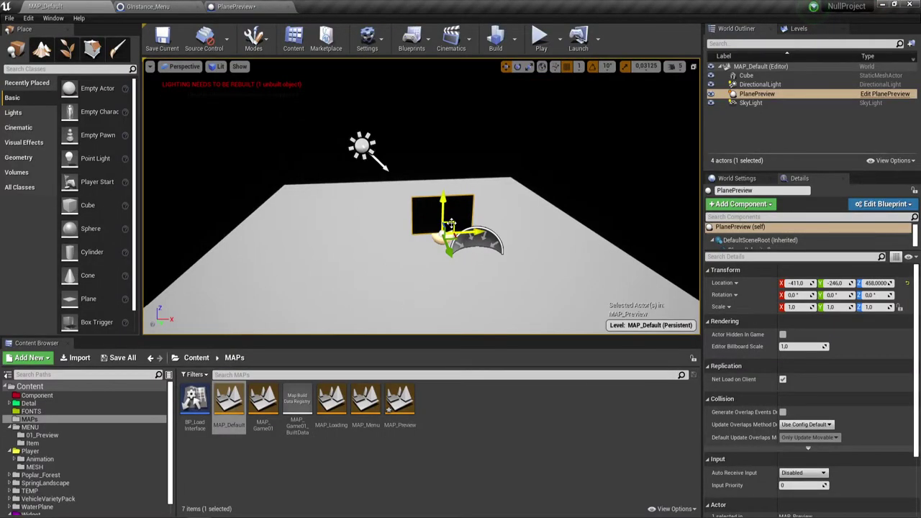
Lower PlanePreview to Z 361, fly close to it, and set camera speed to 3.
left_click_drag(442, 205, 448, 168)
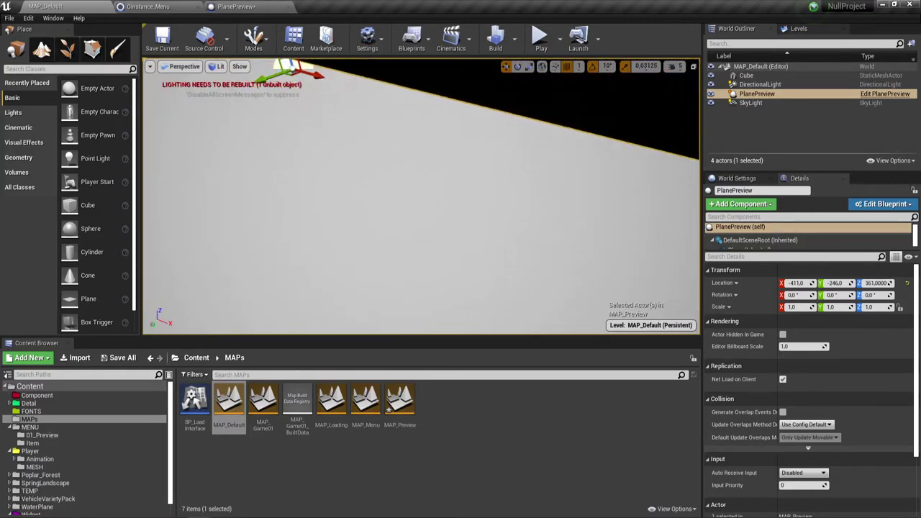
right_click_drag(504, 255, 505, 255)
key("Up")
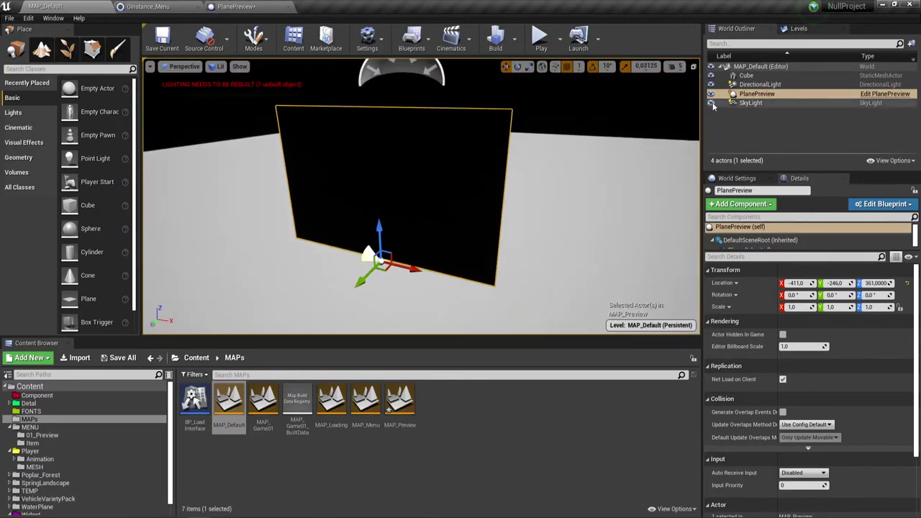
left_click(672, 67)
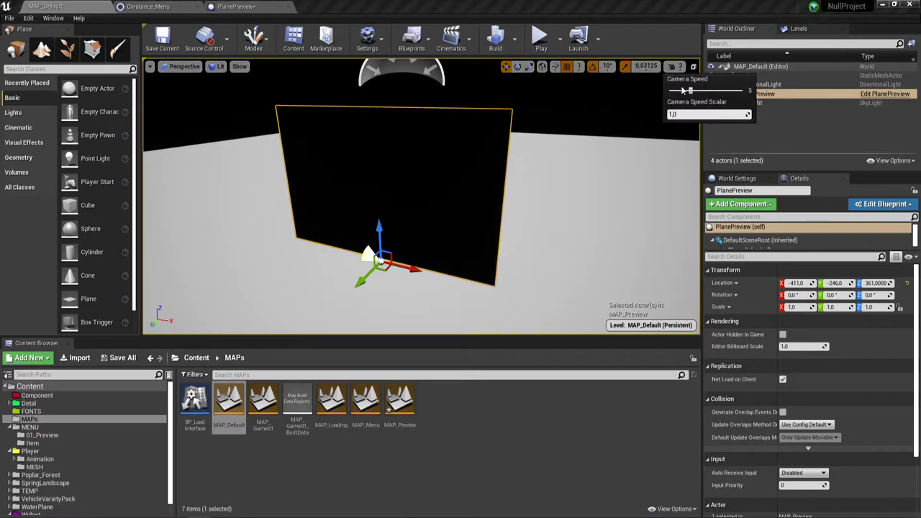
left_click(622, 144)
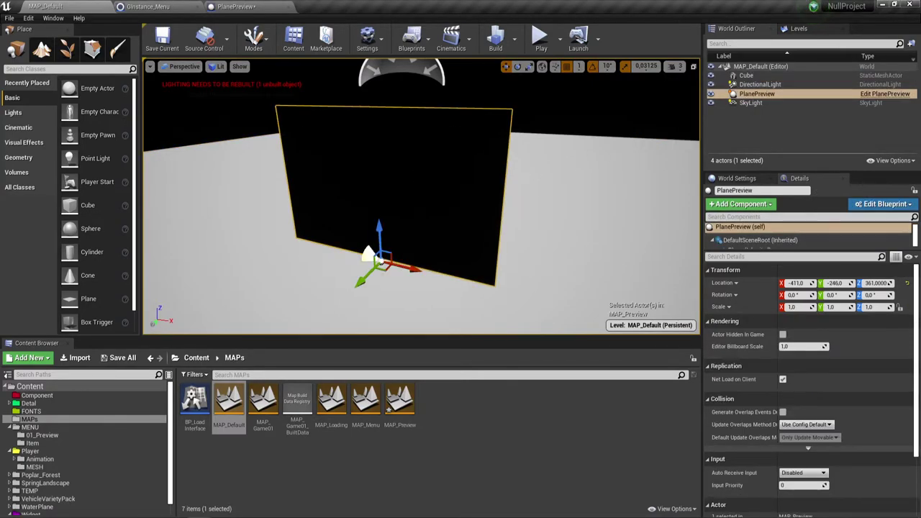
Move the PlanePreview screen along Y to about -295, then select the SkyLight.
left_click_drag(358, 279, 400, 252)
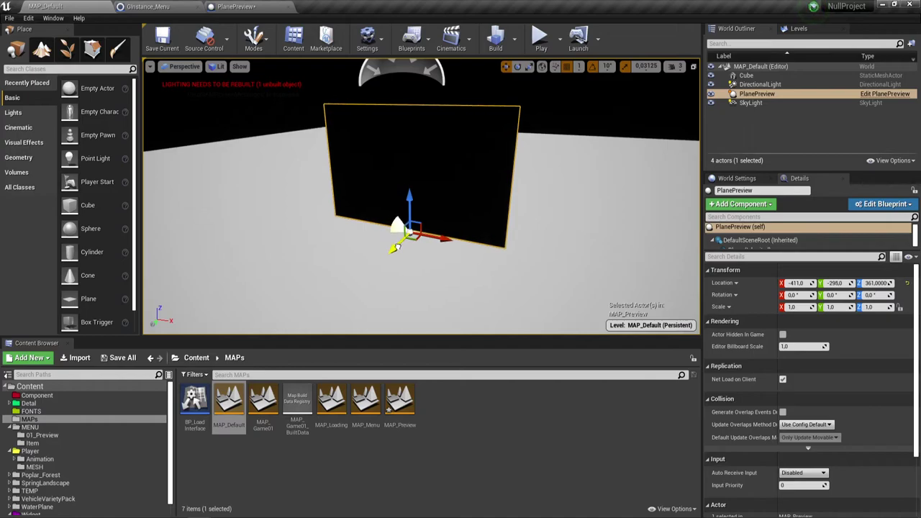
right_click_drag(399, 252, 399, 252)
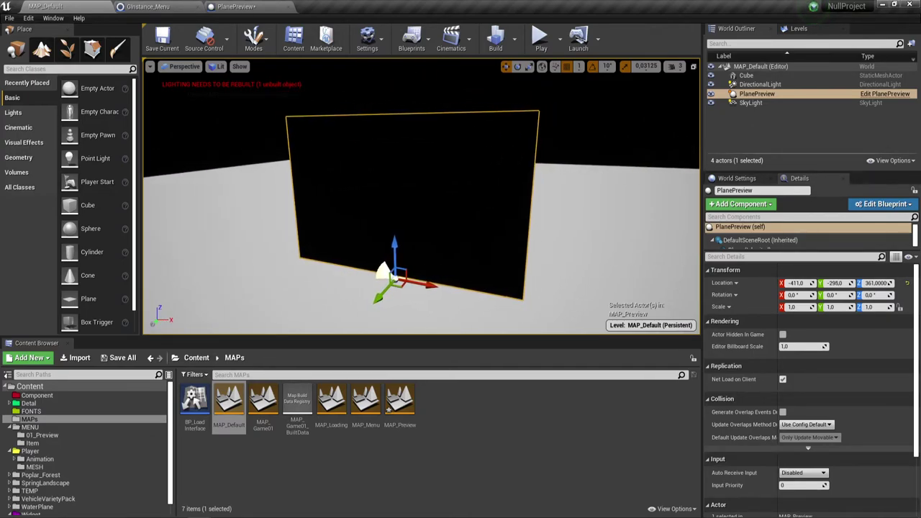
right_click_drag(455, 83, 455, 82)
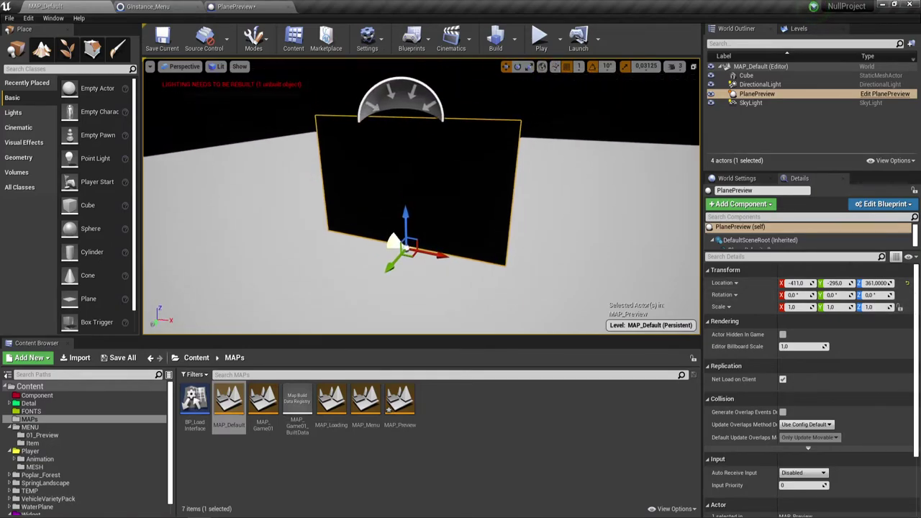
left_click(413, 95)
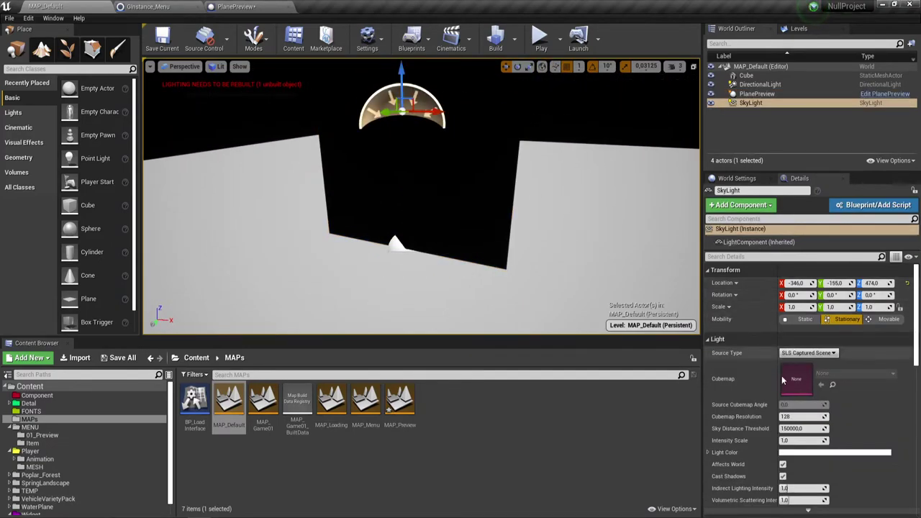
Check the levels list, reframe the view, and select the PlanePreview screen.
left_click(809, 29)
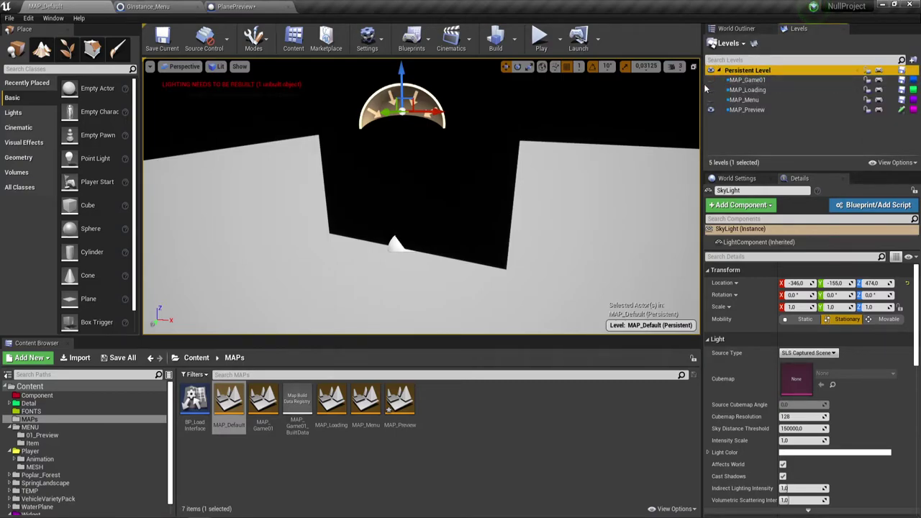
left_click(737, 29)
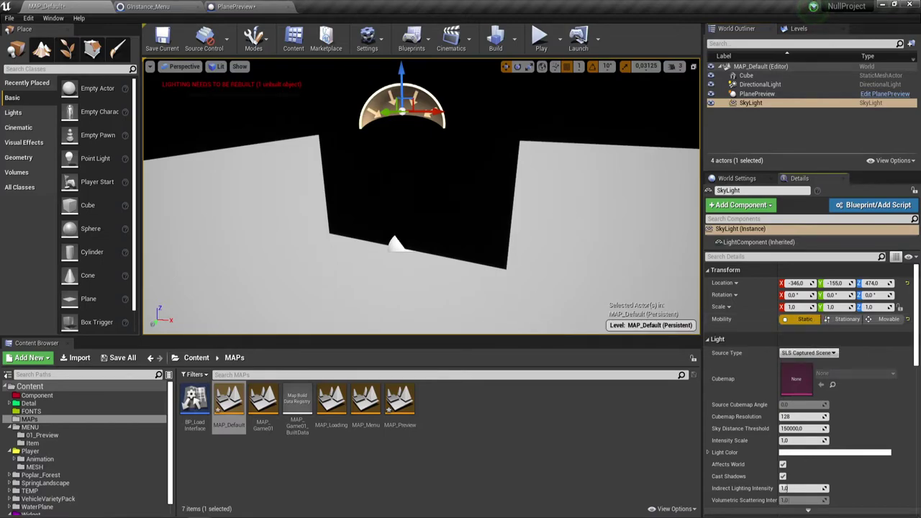
right_click_drag(467, 216, 468, 216)
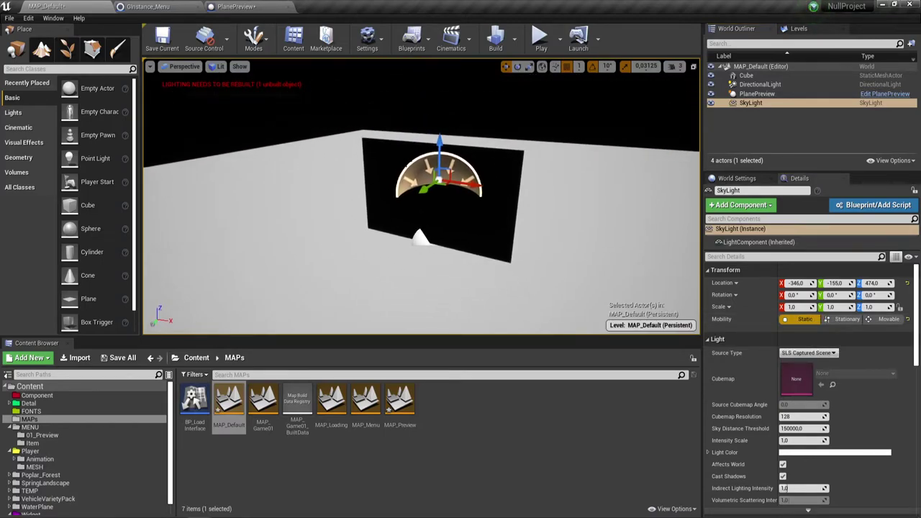
left_click(432, 230)
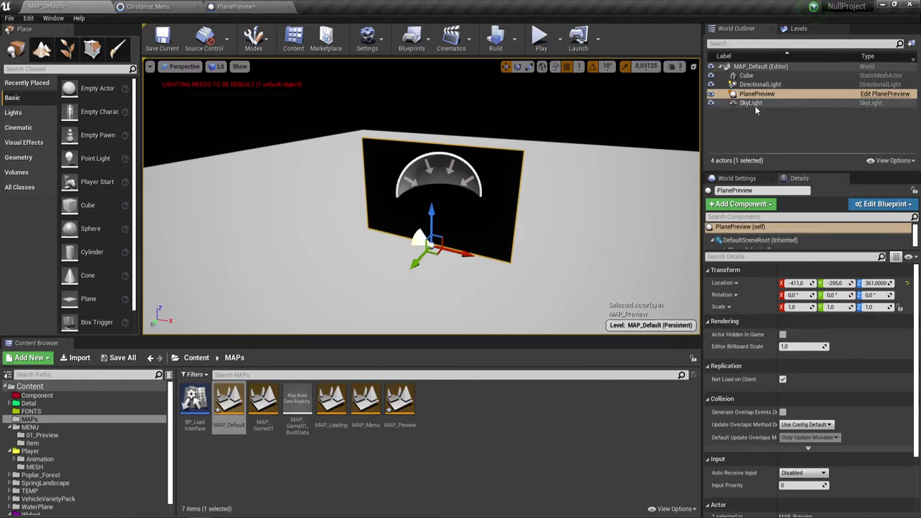
Lower the DirectionalLight intensity to about 1.9 lux and view the plane from behind.
left_click(760, 84)
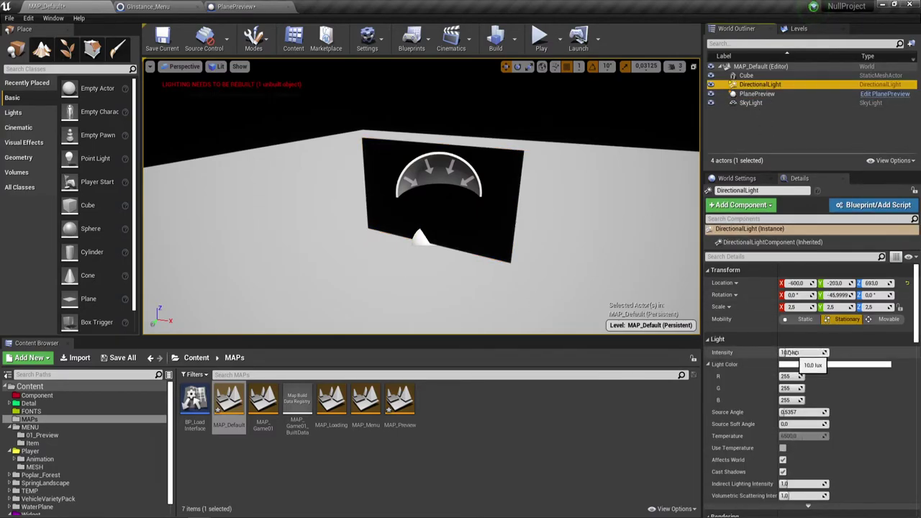
left_click_drag(784, 353, 786, 352)
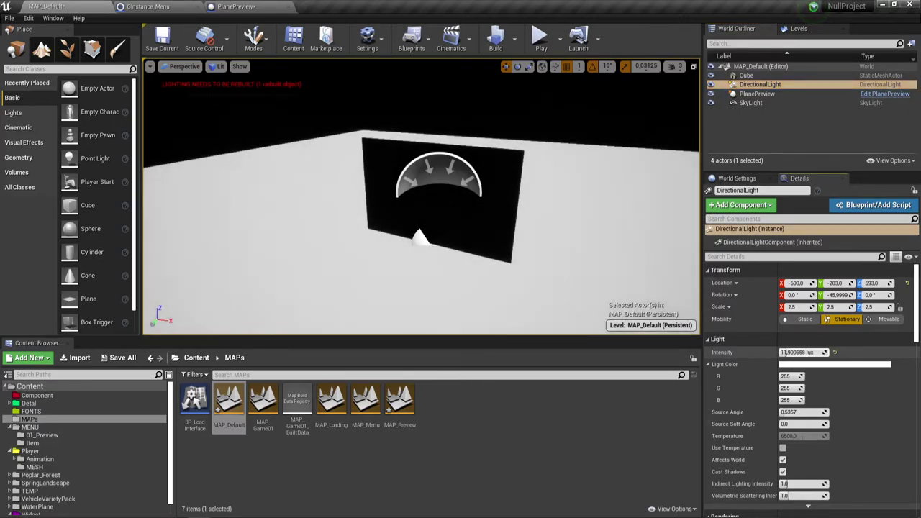
left_click(504, 248)
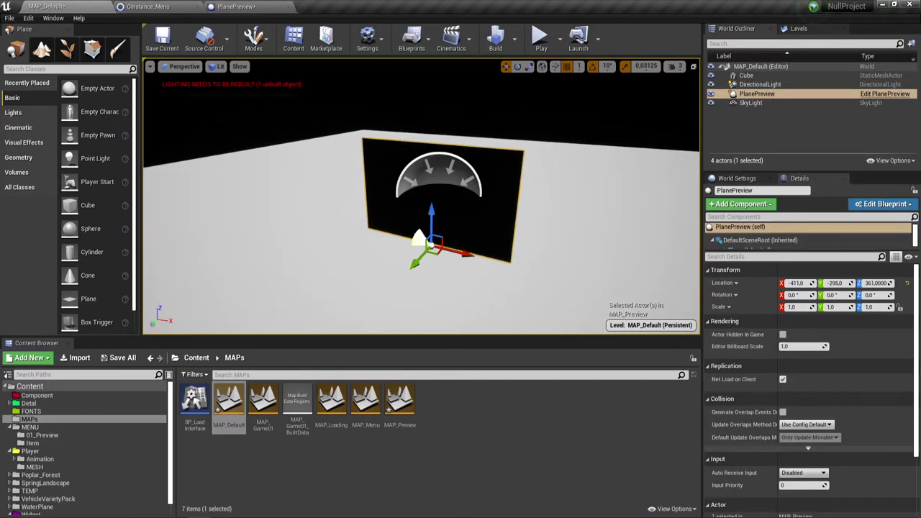
mouse_move(504, 248)
right_mouse_down()
mouse_move(374, 249)
mouse_move(407, 202)
right_mouse_up()
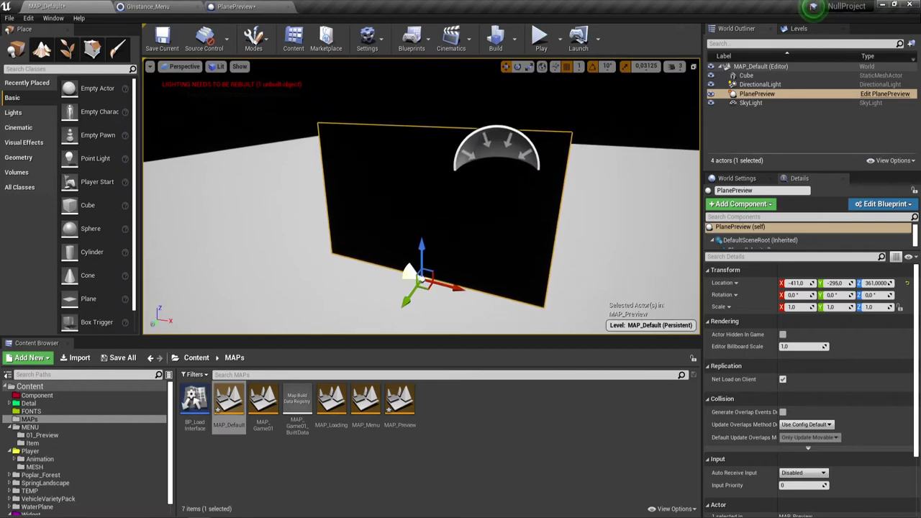
Set up the SkyLight, focus the view on it, and reopen MAP_Default from the Content Browser.
left_click(749, 103)
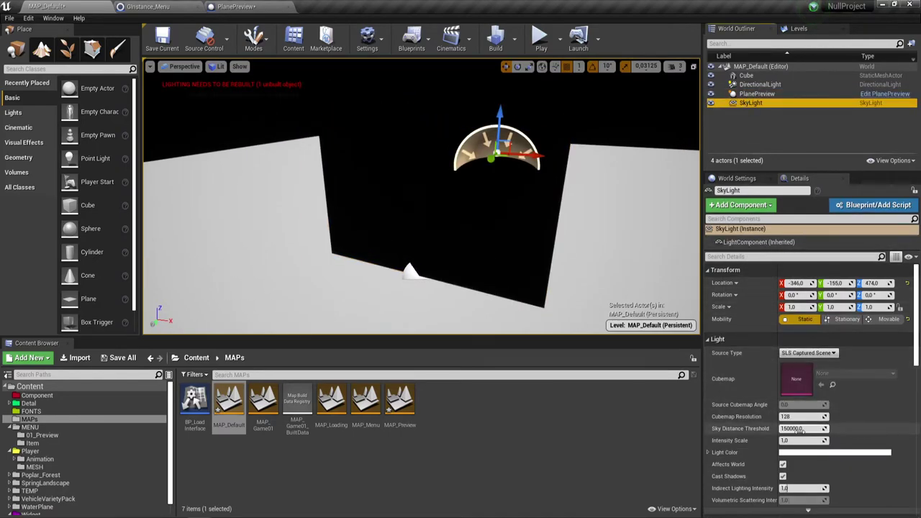
scroll(827, 398, "down", 3)
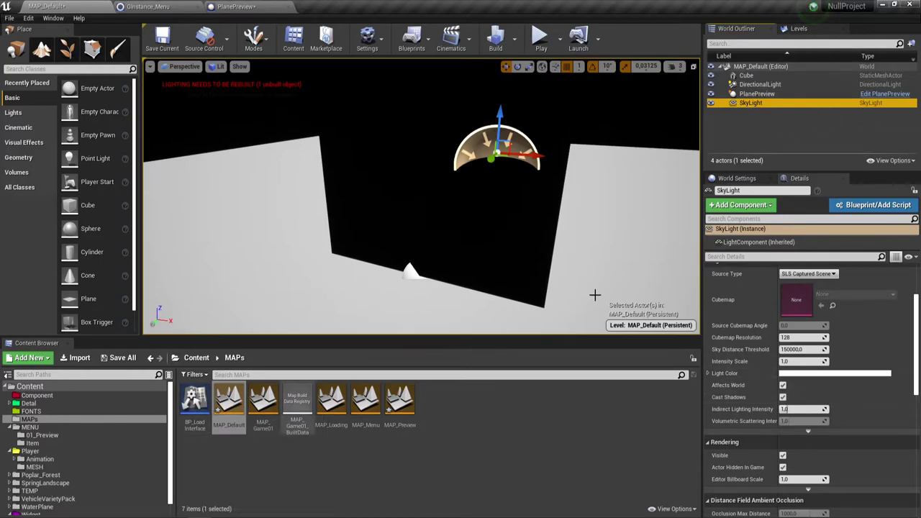
left_click(803, 29)
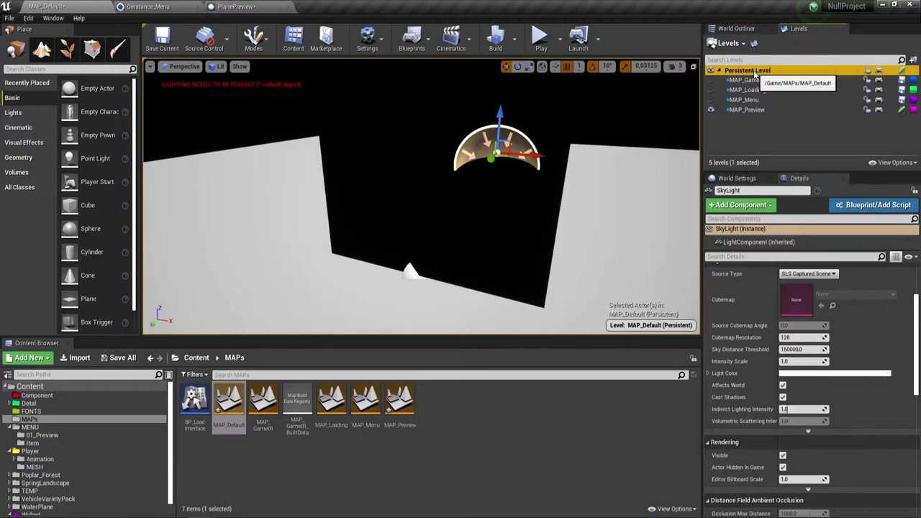
left_click(736, 29)
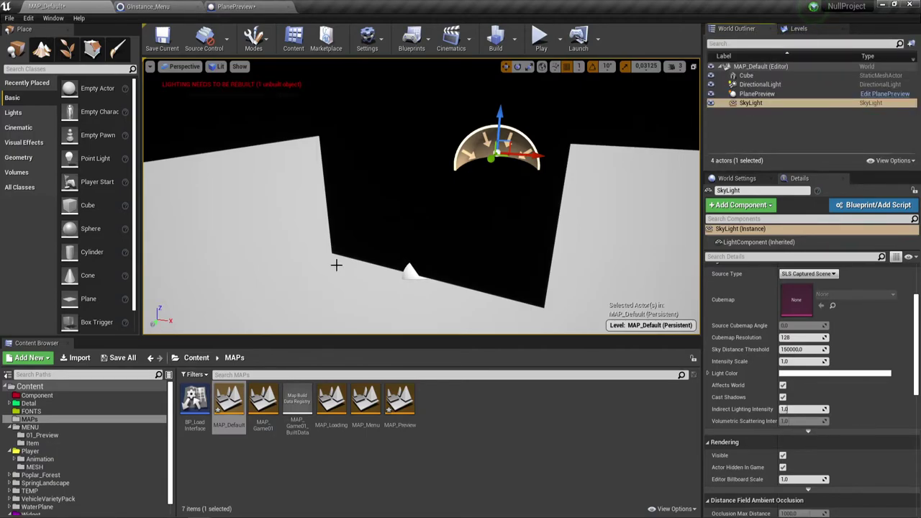
key("f")
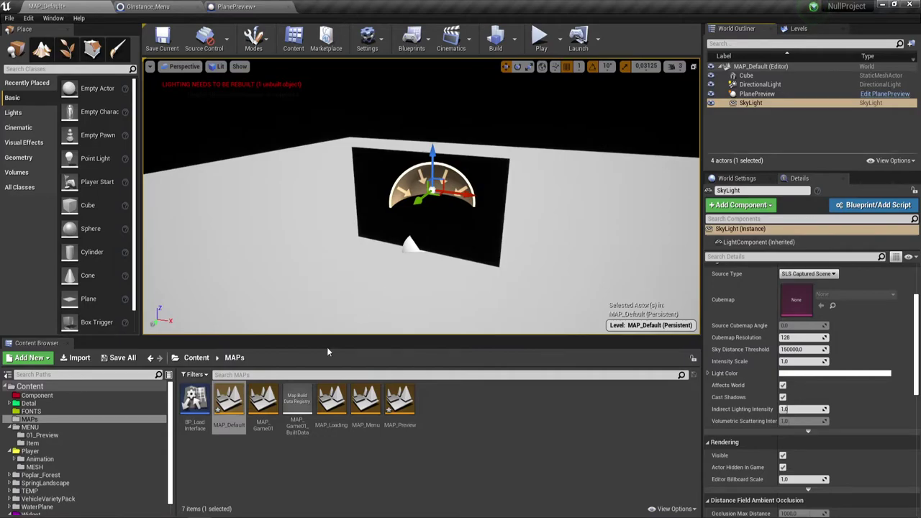
double_click(236, 397)
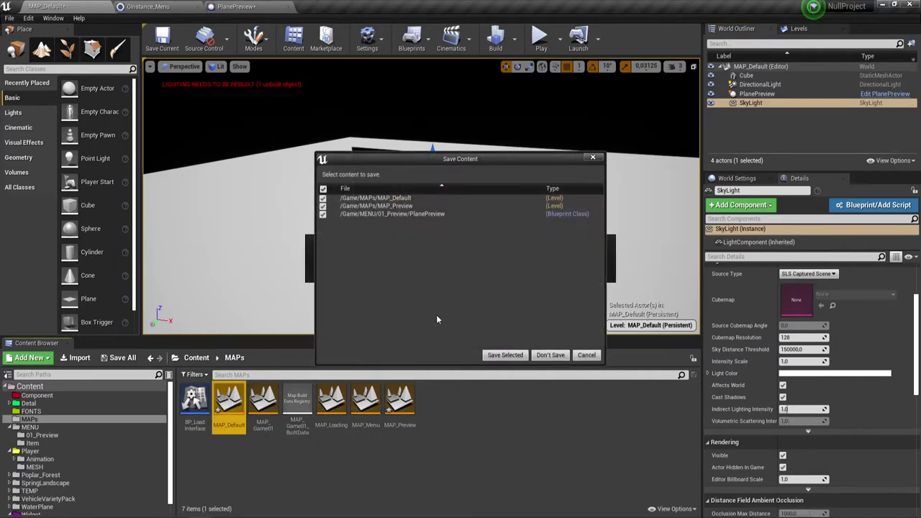
Save MAP_Default, MAP_Preview and PlanePreview, open MAP_Default's World Settings, then view the levels list.
left_click(508, 355)
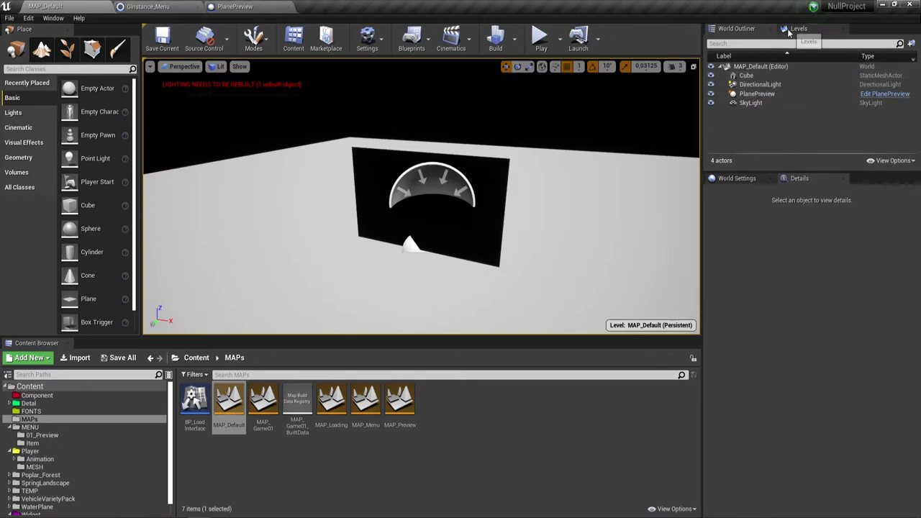
left_click(751, 67)
double_click(751, 67)
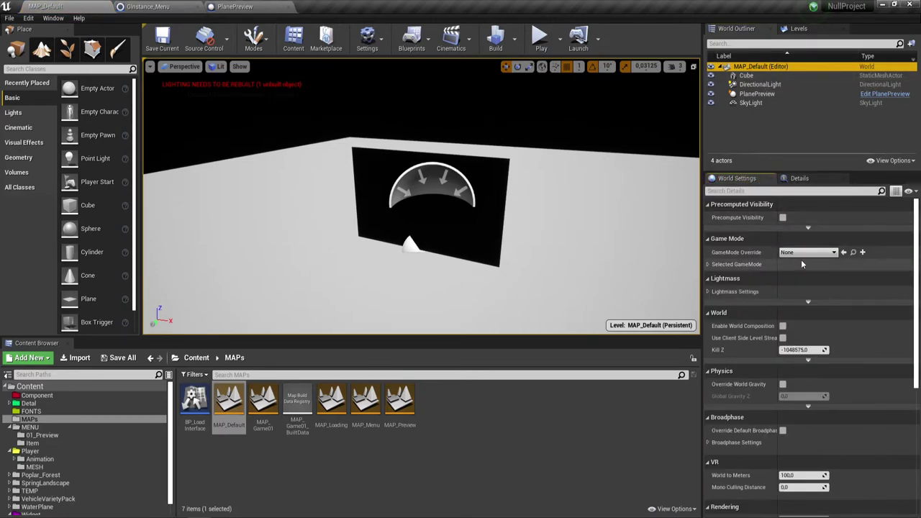
left_click(796, 30)
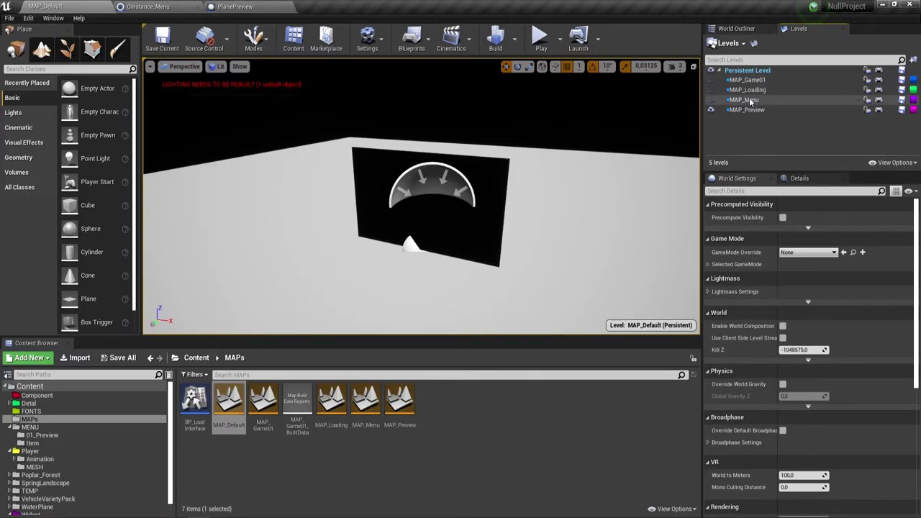
Select the Persistent Level and hide the MAP_Preview sublevel from the viewport.
left_click(762, 73)
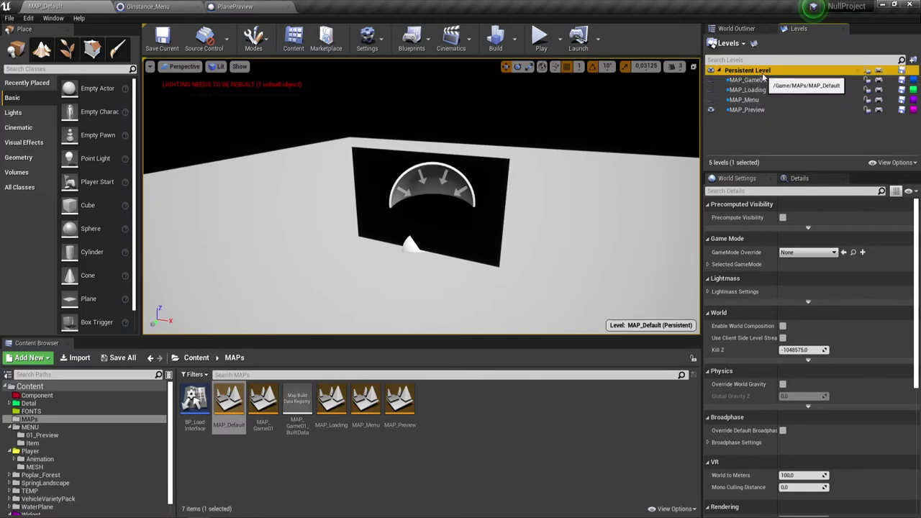
left_click(711, 109)
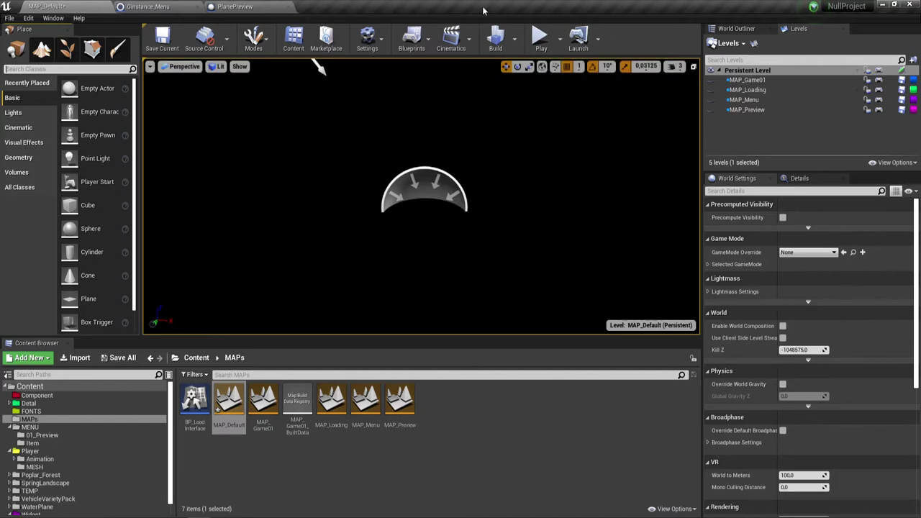
left_click(731, 29)
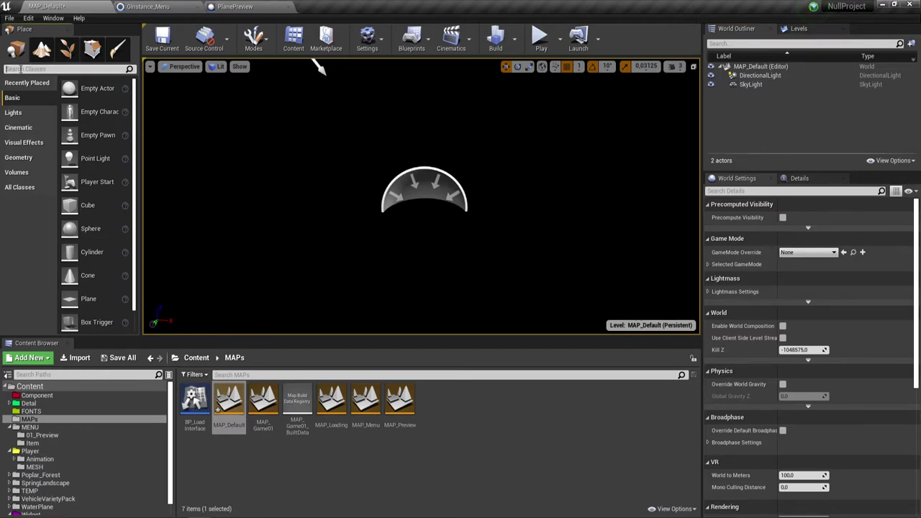
Place a BP_Sky_Sphere and set its Directional Light Actor to DirectionalLight.
type("sky")
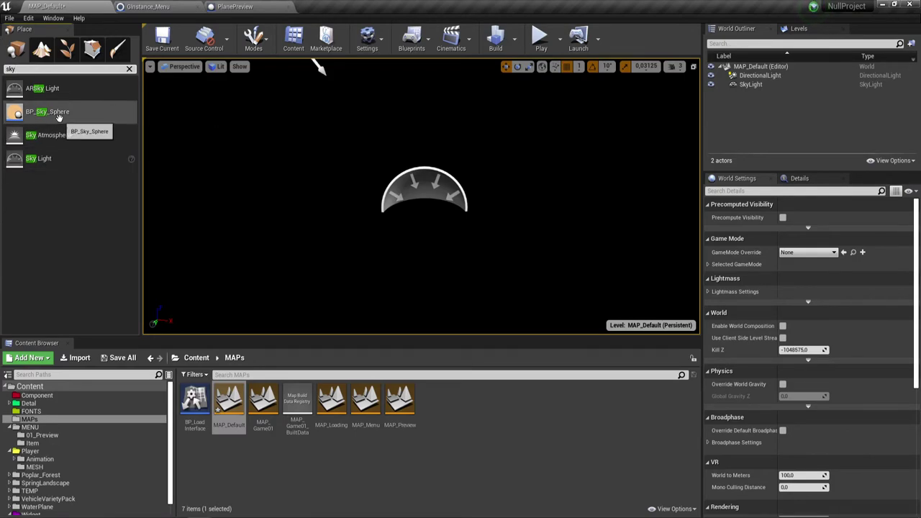
left_click_drag(50, 113, 336, 171)
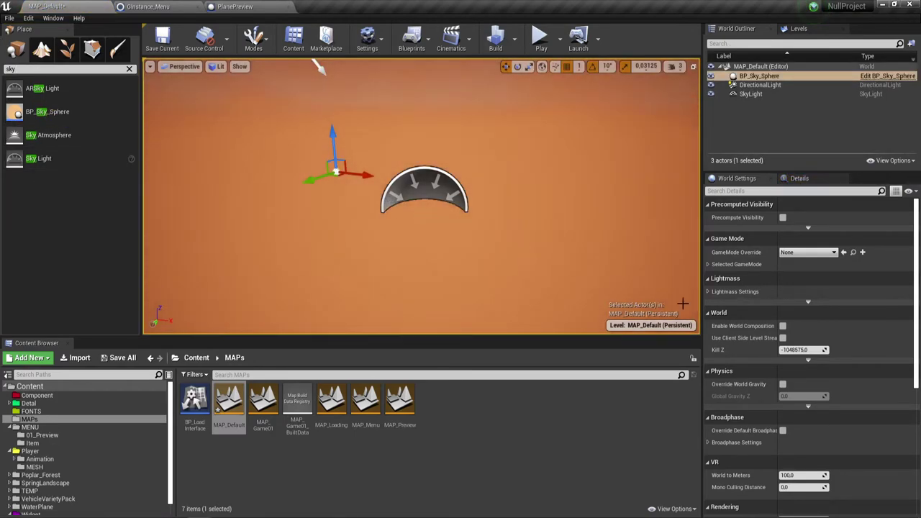
scroll(803, 295, "down", 2)
scroll(803, 295, "up", 2)
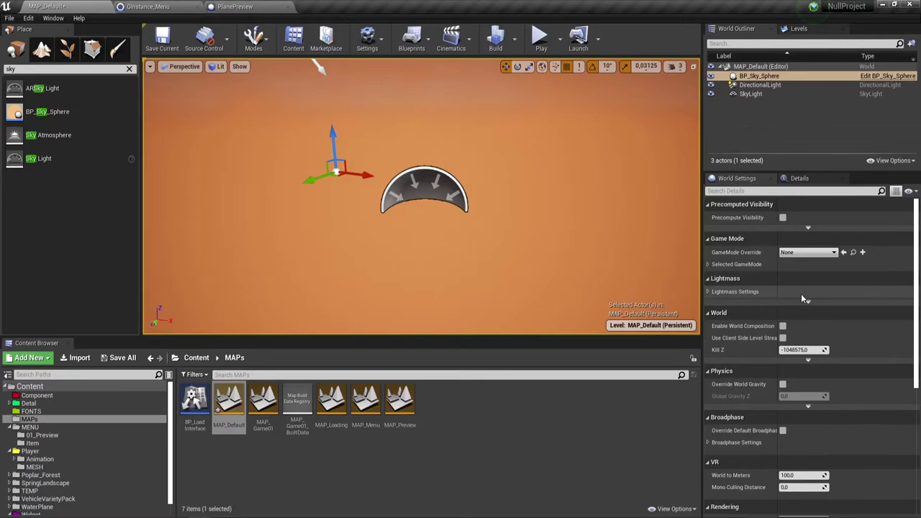
left_click(793, 177)
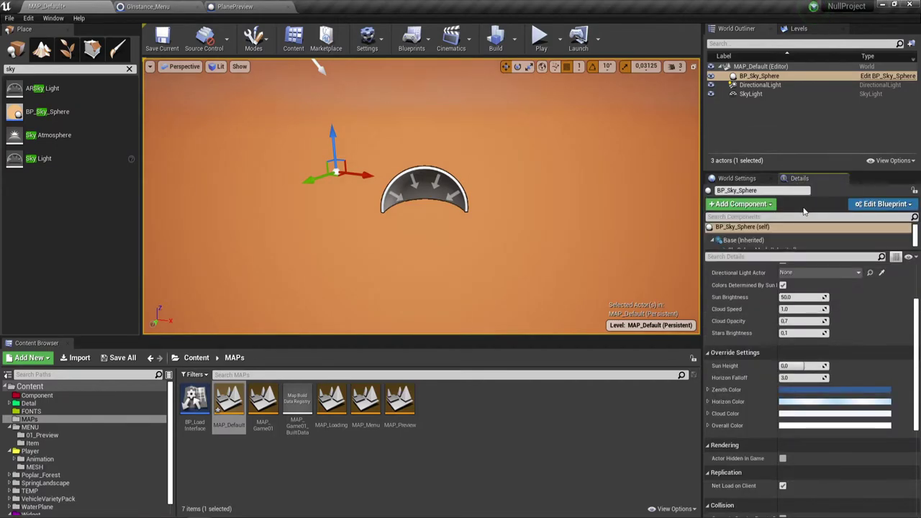
left_click(860, 274)
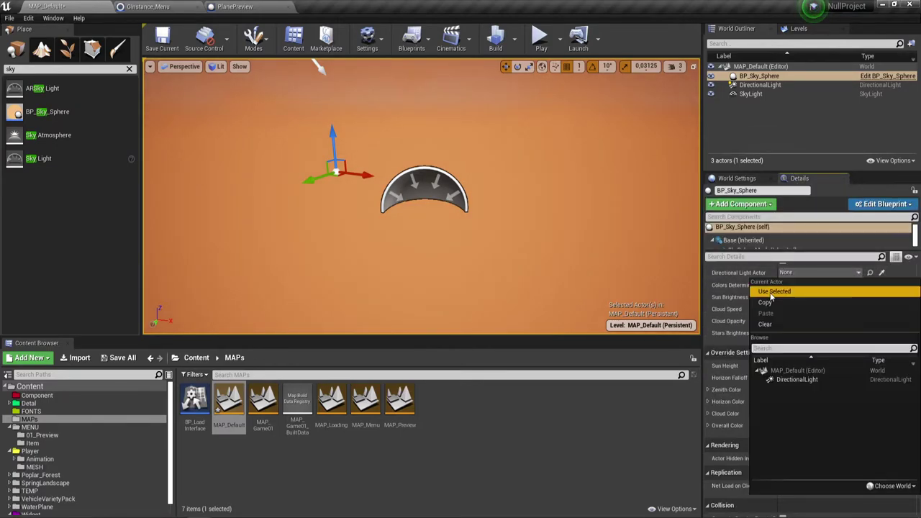
left_click(780, 380)
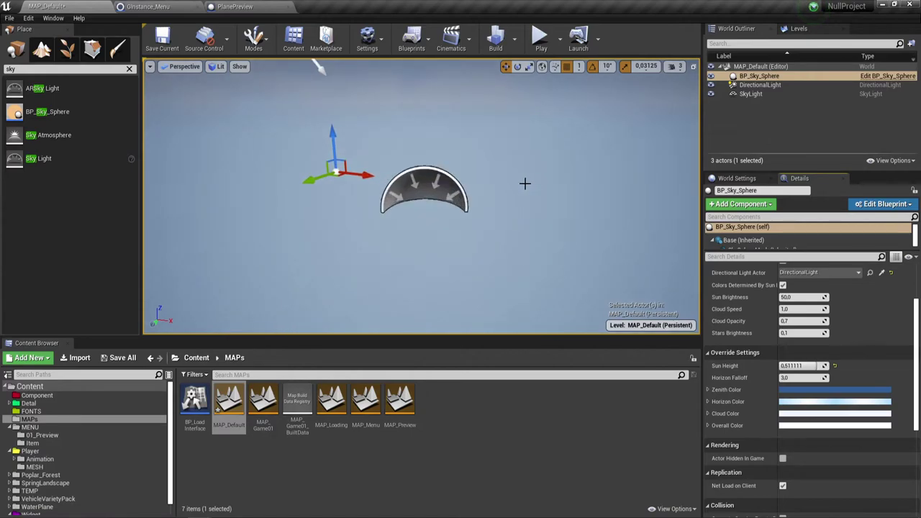
left_click(799, 29)
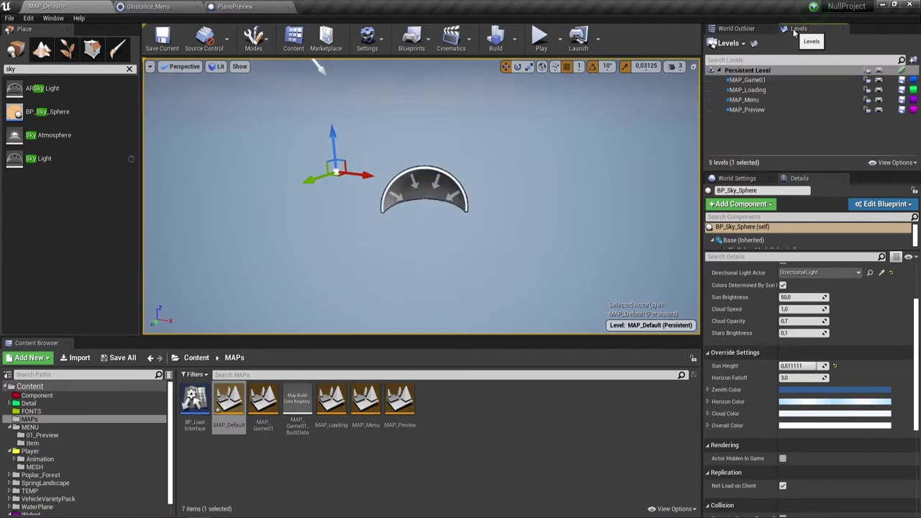
Show MAP_Preview and inspect the black PlanePreview panel's inherited Plane component.
left_click(746, 111)
left_click(712, 111)
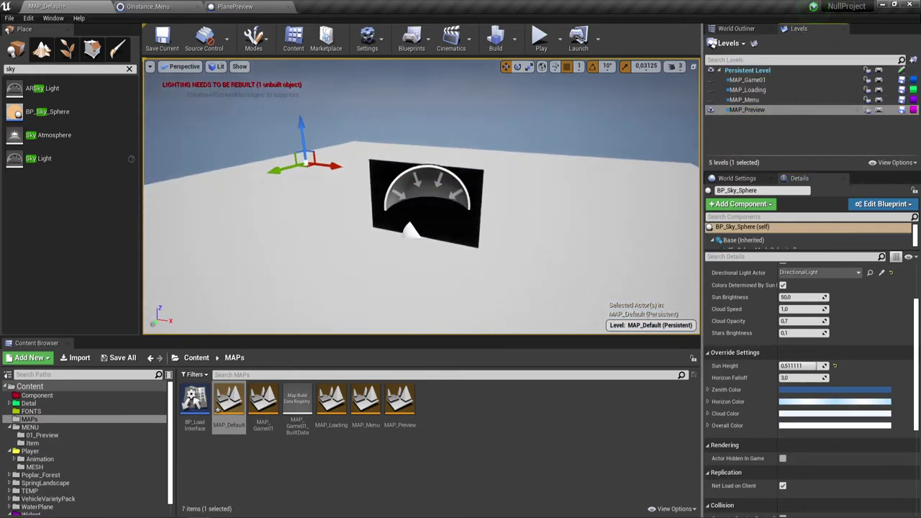
scroll(412, 238, "down", 5)
left_click(409, 243)
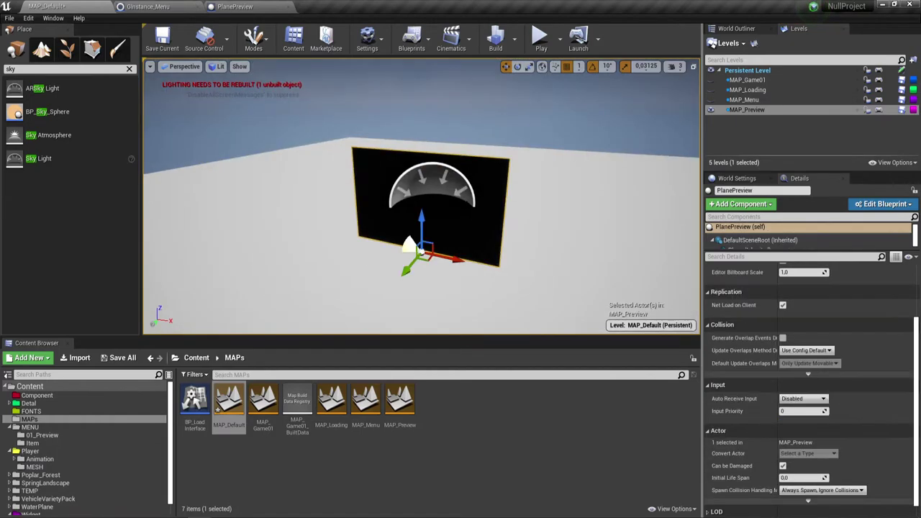
scroll(835, 356, "up", 3)
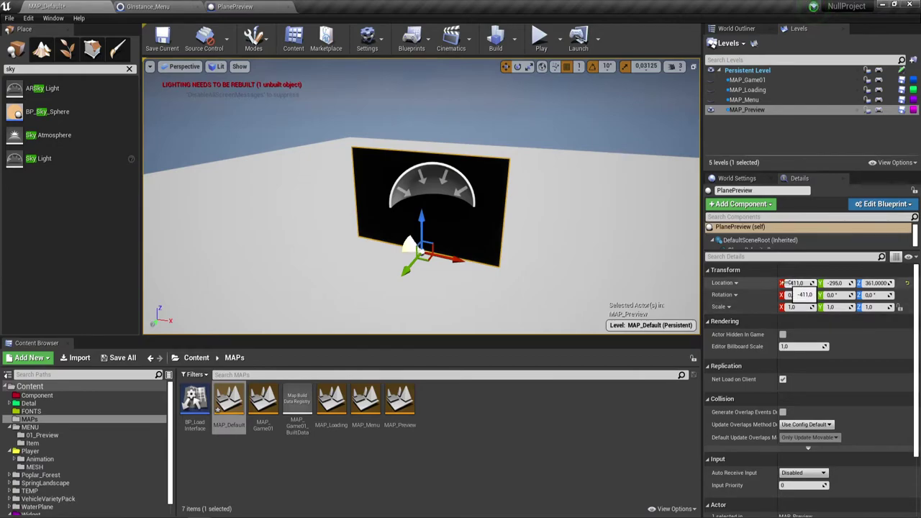
left_click_drag(782, 253, 778, 267)
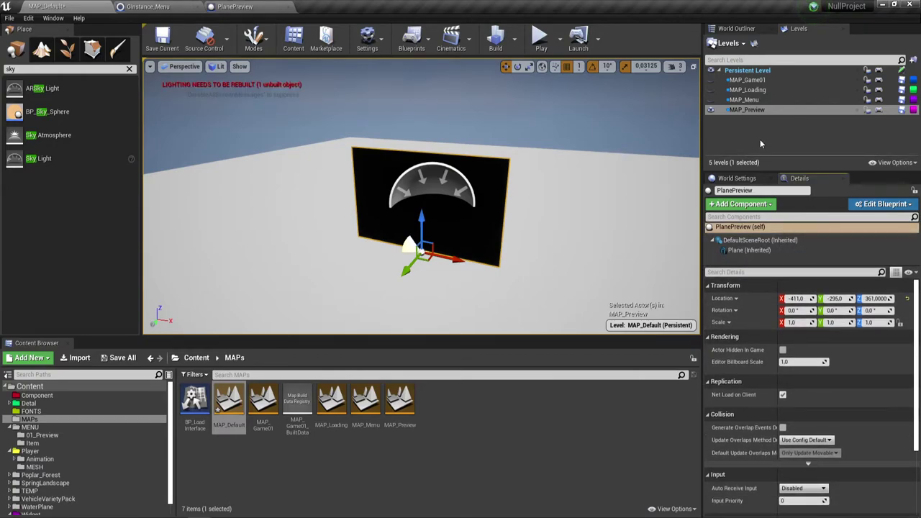
Hide MAP_Preview and MAP_Menu and make MAP_Game01 visible.
left_click(711, 103)
left_click(711, 109)
left_click(712, 80)
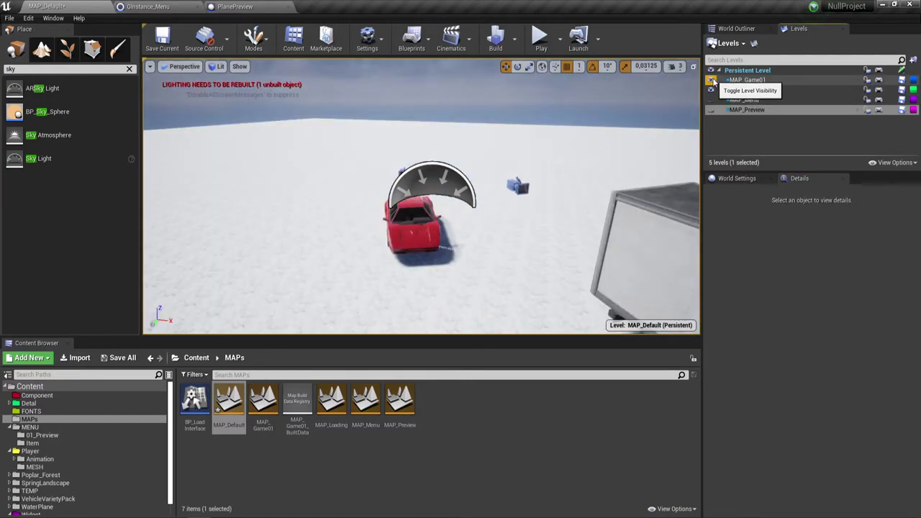
Show MAP_Loading, frame its truck and brick wall, and review the 24 actors in the World Outliner.
left_click(711, 90)
mouse_move(421, 202)
right_mouse_down()
mouse_move(504, 205)
mouse_move(490, 129)
mouse_move(497, 216)
mouse_move(460, 230)
right_mouse_up()
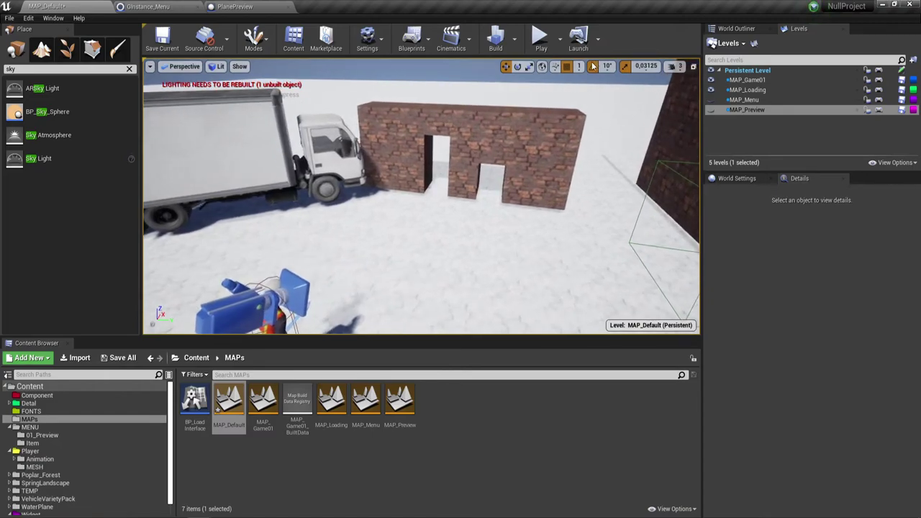
right_click_drag(460, 230, 468, 237)
left_click(736, 29)
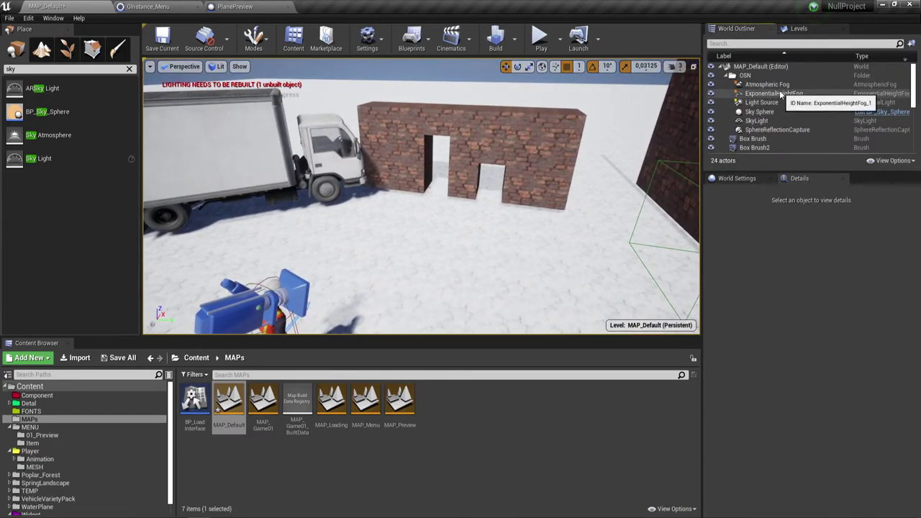
scroll(769, 106, "down", 2)
scroll(768, 106, "down", 2)
scroll(768, 107, "down", 1)
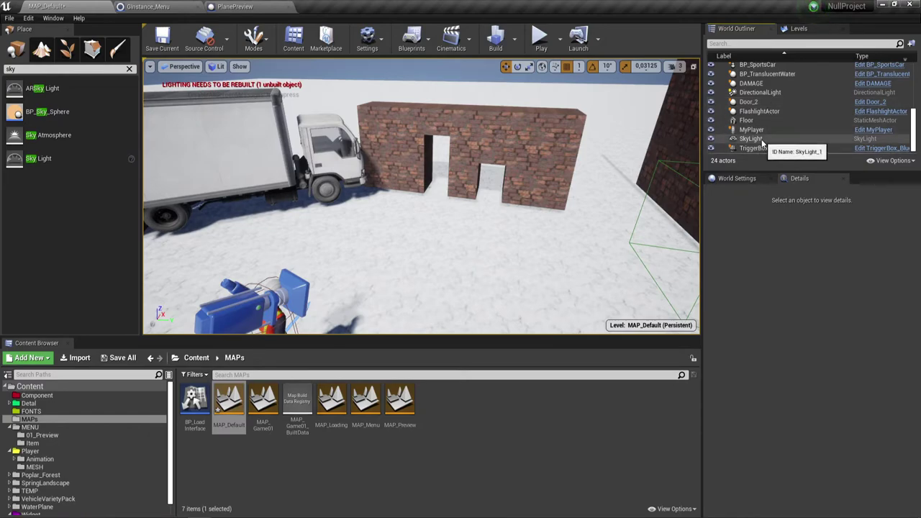
scroll(766, 93, "up", 3)
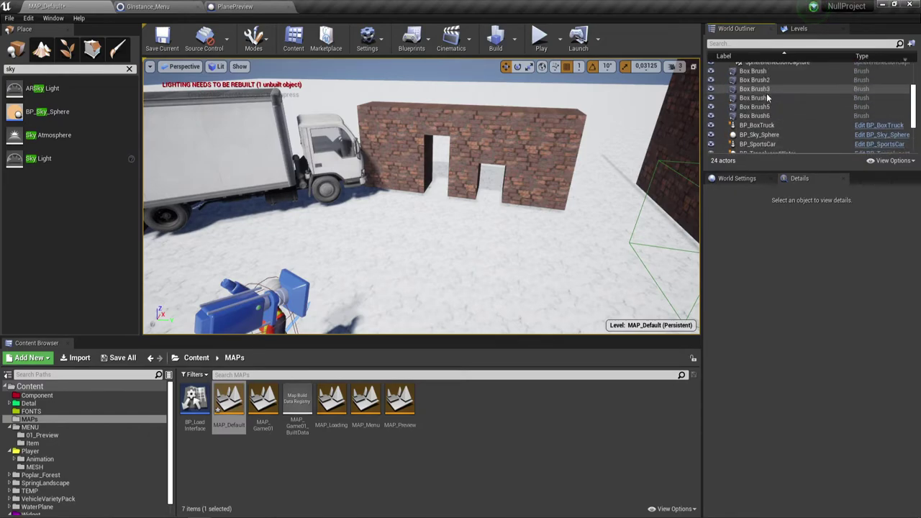
scroll(767, 96, "up", 2)
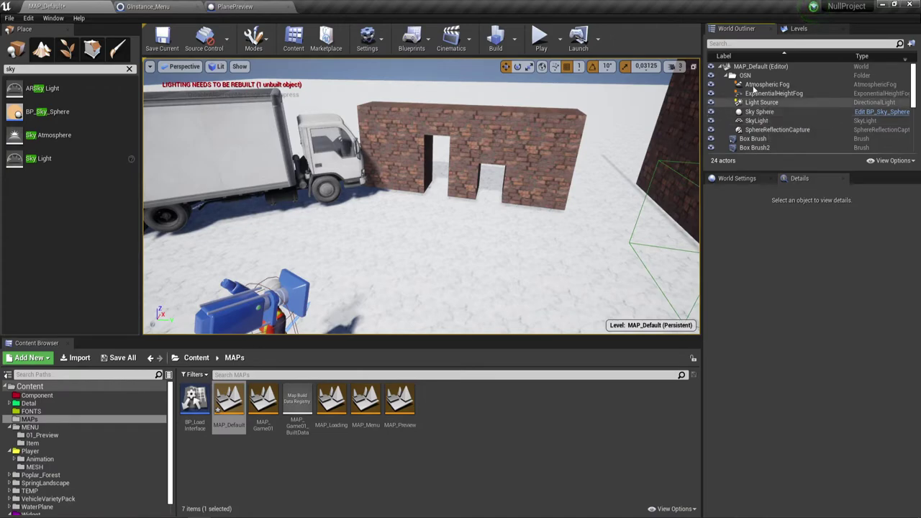
left_click(797, 29)
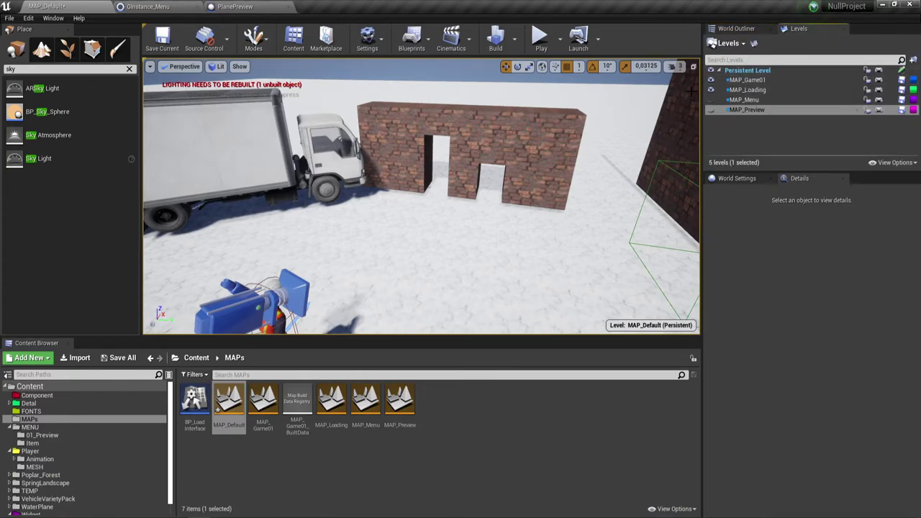
Hide MAP_Game01 and MAP_Loading, show only MAP_Preview, and go to the root Content folder.
left_click(711, 80)
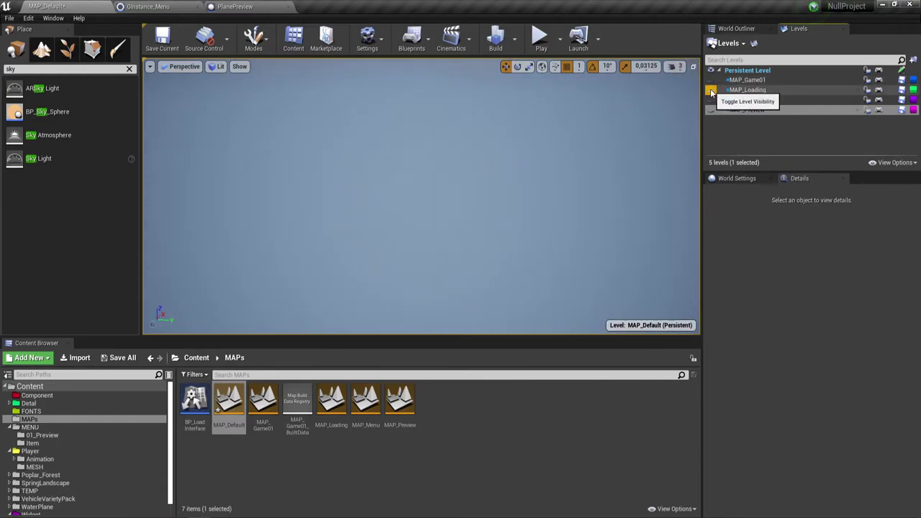
left_click(711, 90)
left_click(711, 110)
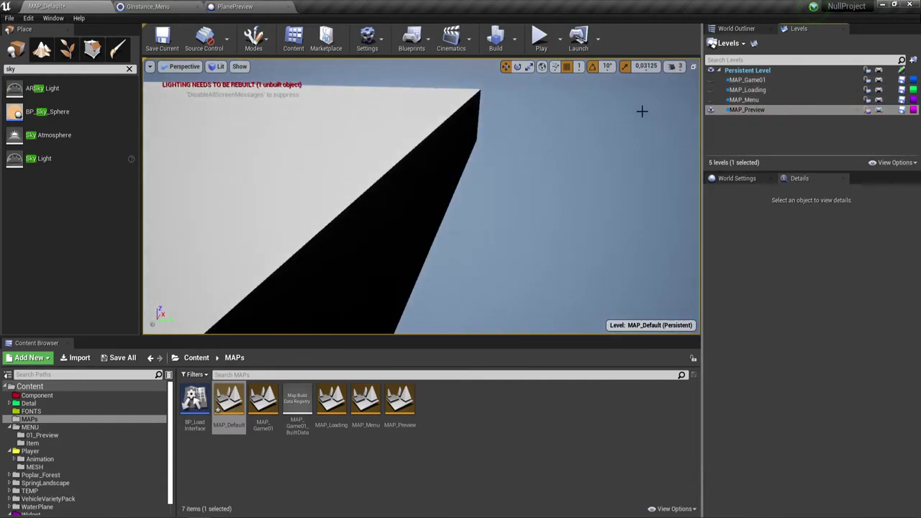
mouse_move(642, 109)
right_mouse_down()
mouse_move(619, 144)
mouse_move(504, 158)
mouse_move(565, 167)
right_mouse_up()
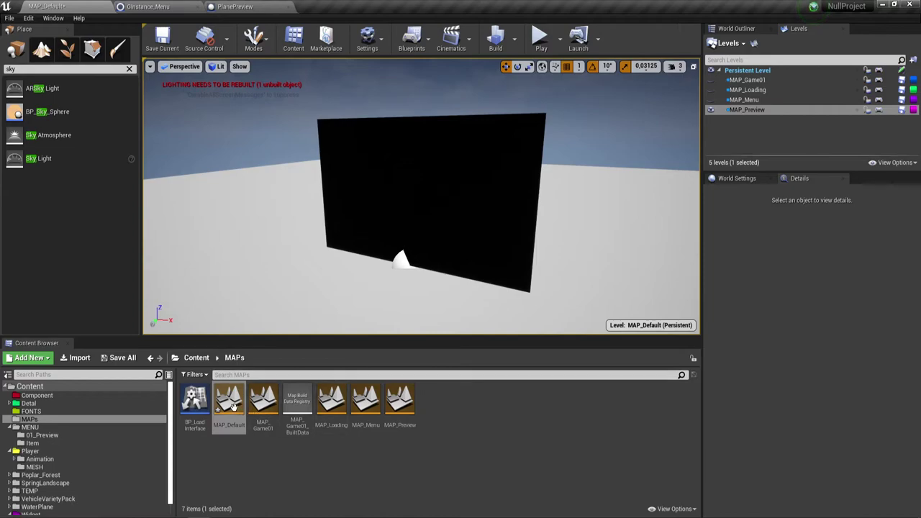
left_click(197, 352)
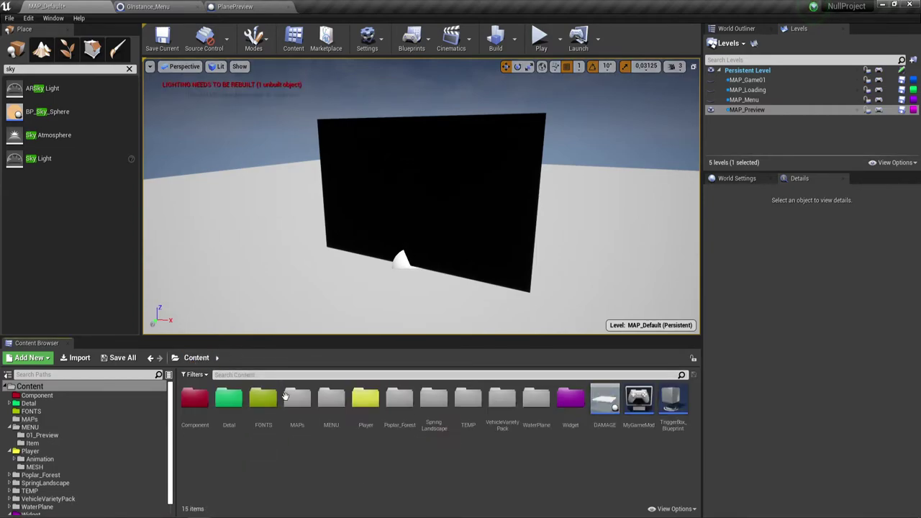
Browse to MENU > 01_Preview and open the PlanePreview blueprint.
double_click(330, 398)
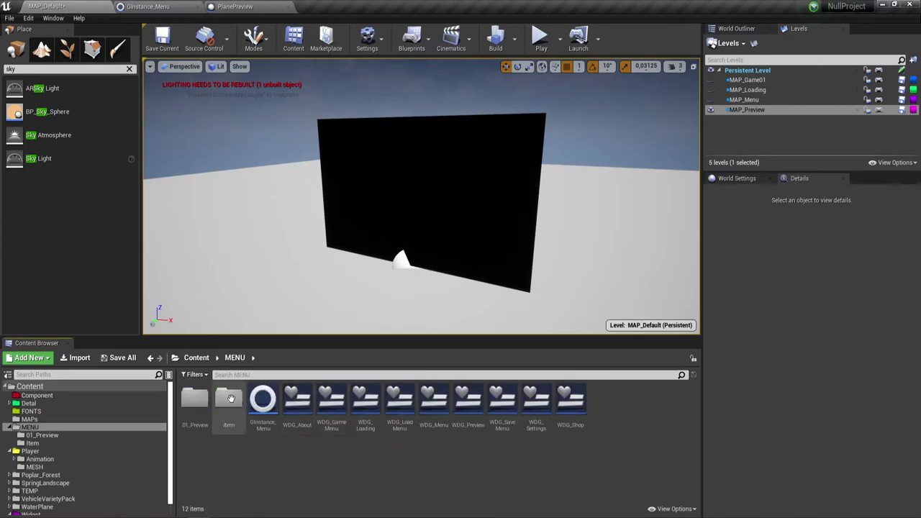
double_click(195, 398)
double_click(259, 398)
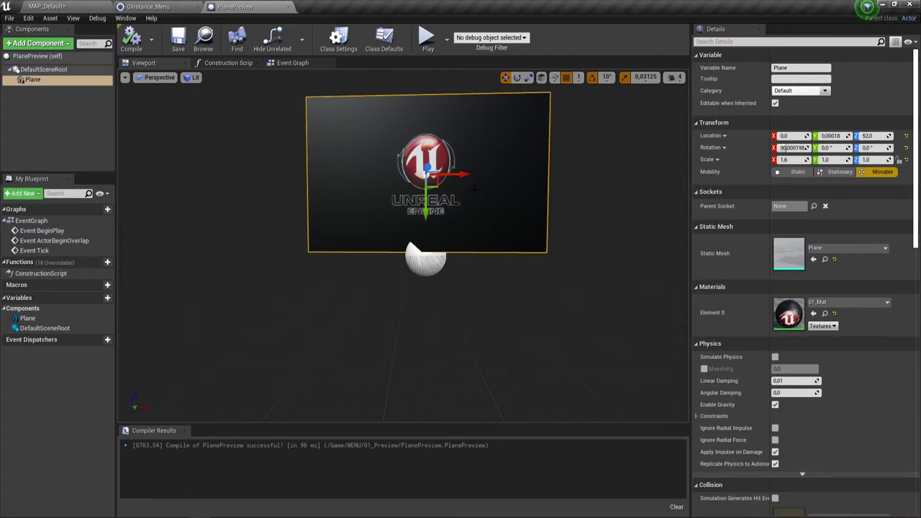
Review PlanePreview's Details panel, then go back to the MAP_Default level editor.
scroll(810, 271, "down", 2)
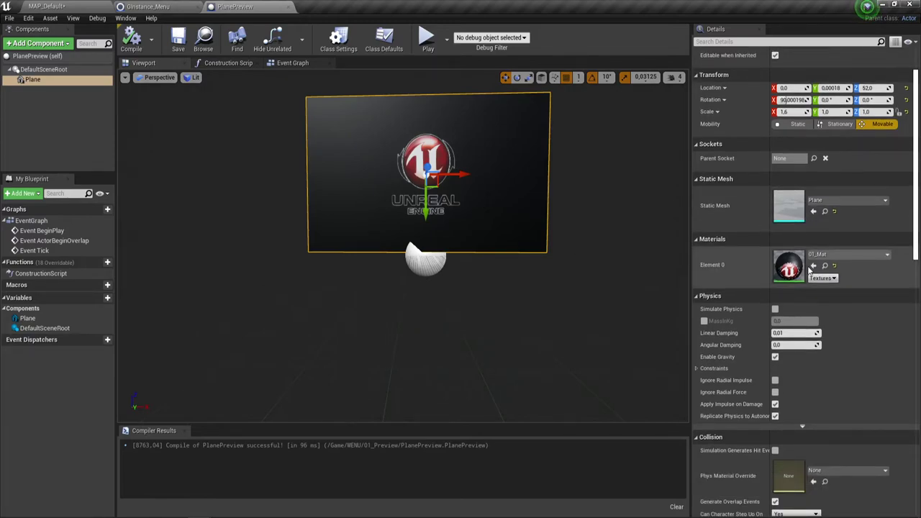
scroll(818, 228, "down", 3)
scroll(818, 228, "down", 2)
scroll(818, 228, "down", 5)
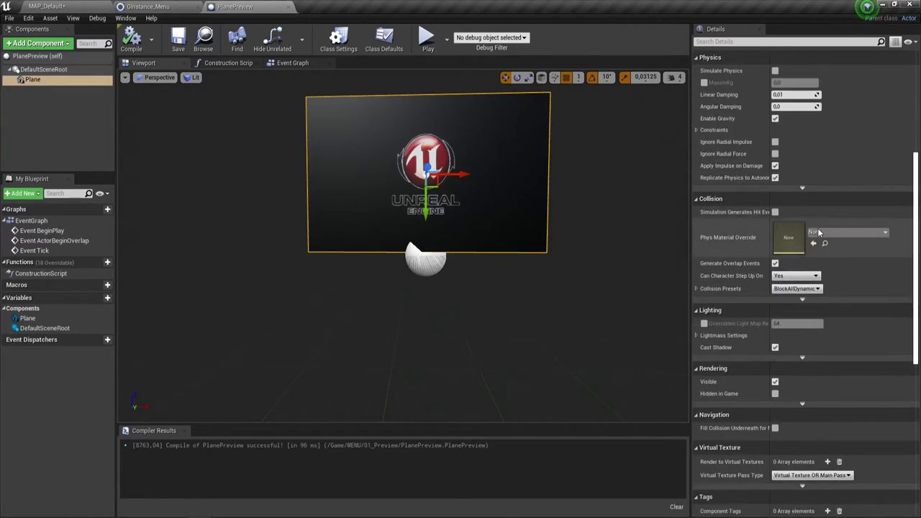
scroll(817, 228, "down", 4)
scroll(817, 228, "down", 4)
scroll(818, 228, "down", 2)
scroll(818, 228, "down", 5)
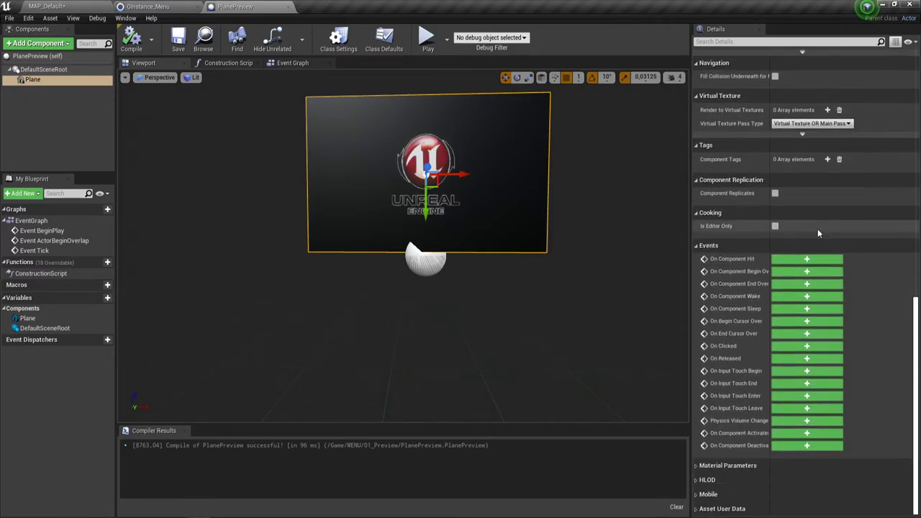
left_click(80, 11)
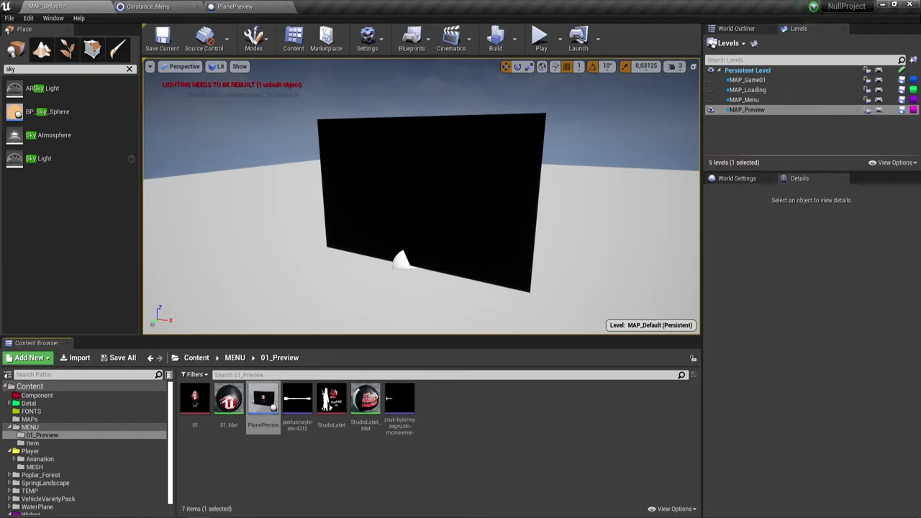
left_click(233, 9)
left_click(162, 9)
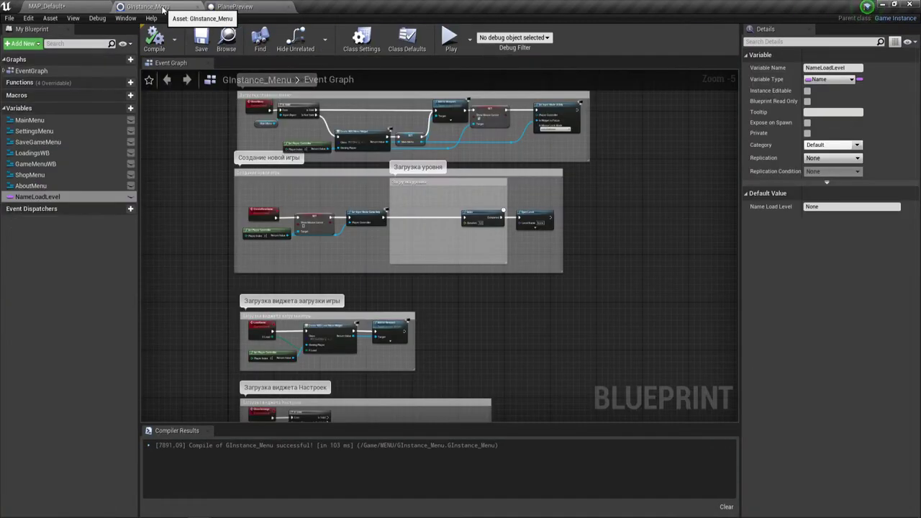
left_click(236, 7)
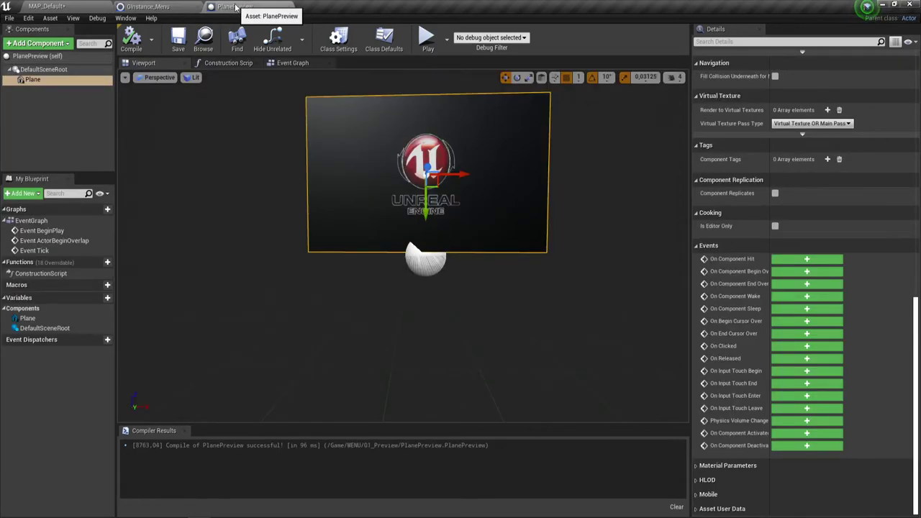
left_click(150, 8)
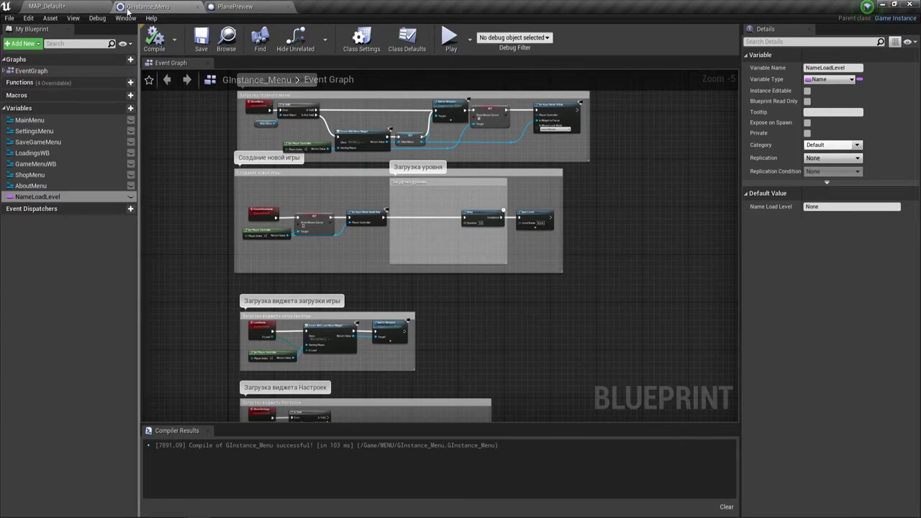
left_click(72, 7)
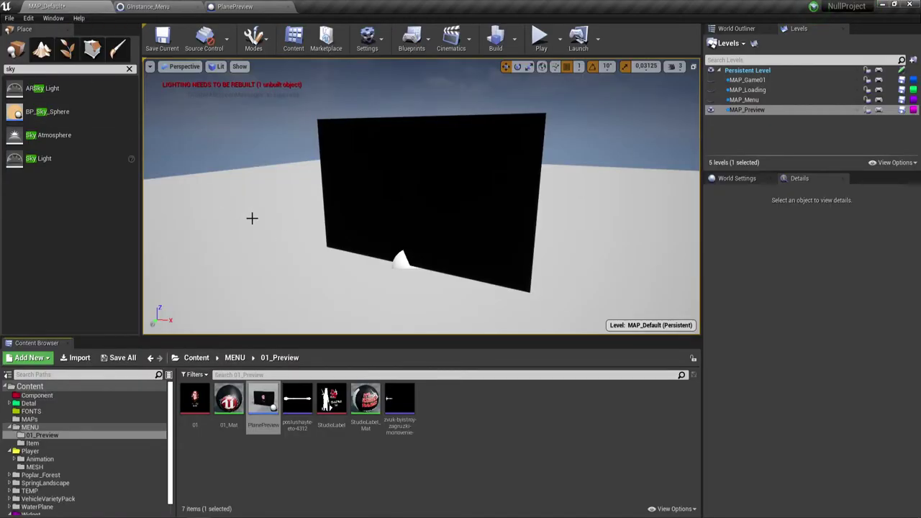
left_click(316, 463)
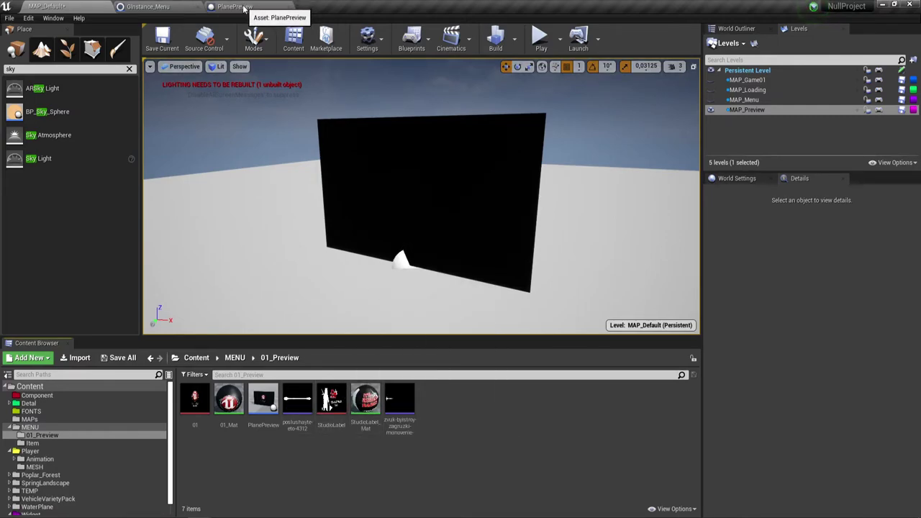
Open the MAP_Preview level blueprint and delete the first Delay node.
left_click(879, 110)
scroll(390, 275, "down", 3)
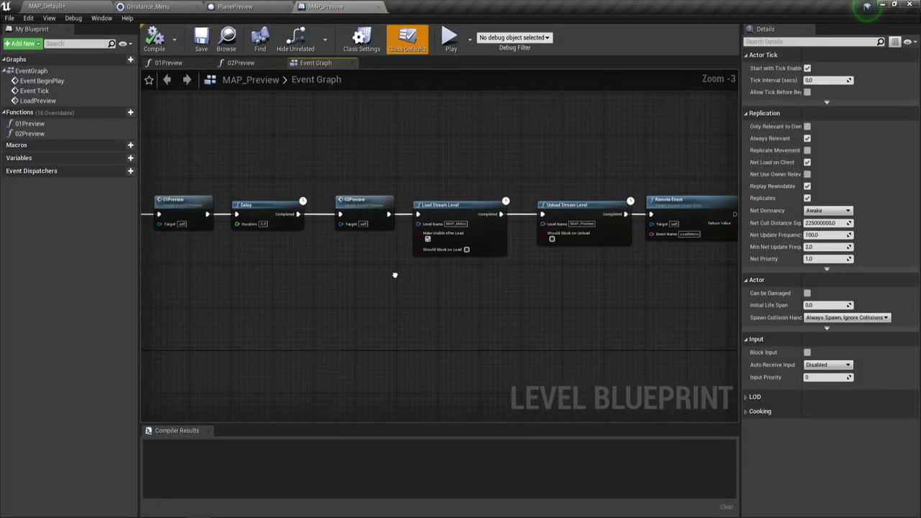
scroll(403, 264, "up", 1)
scroll(348, 260, "up", 1)
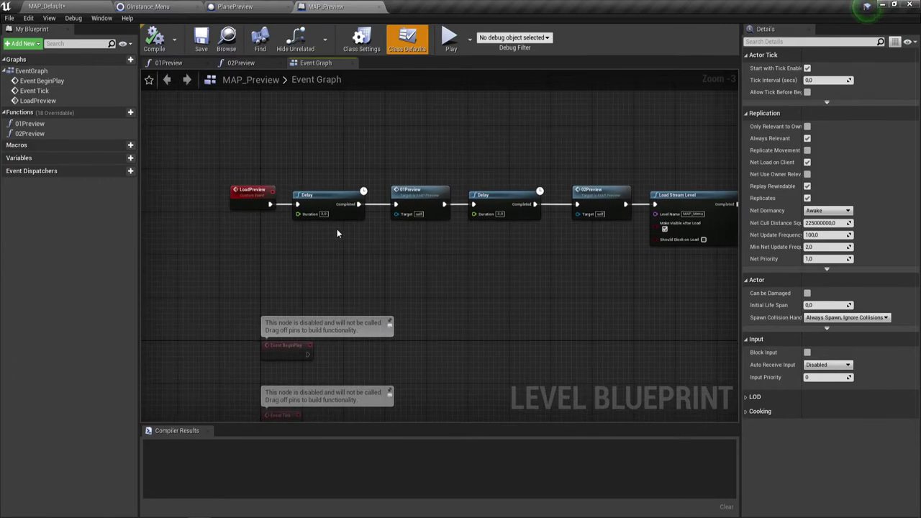
scroll(317, 223, "up", 1)
right_click_drag(300, 216, 243, 232)
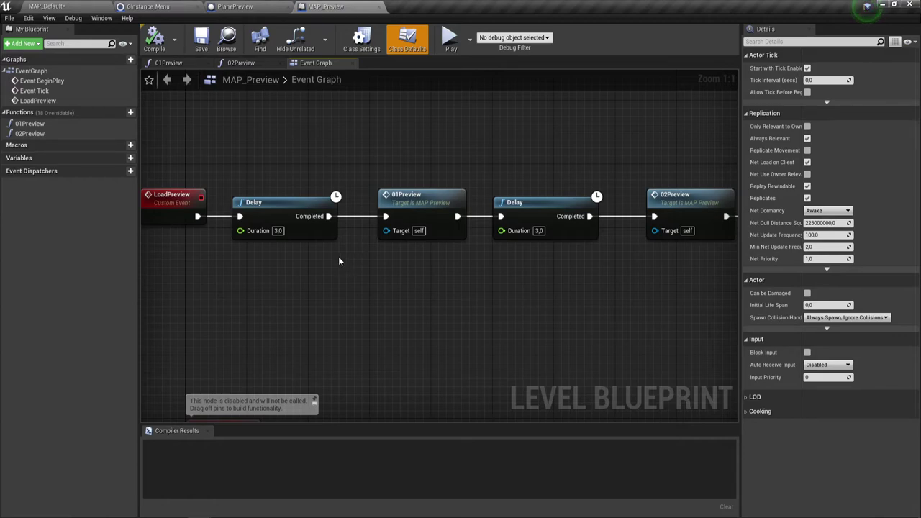
left_click_drag(270, 136, 305, 321)
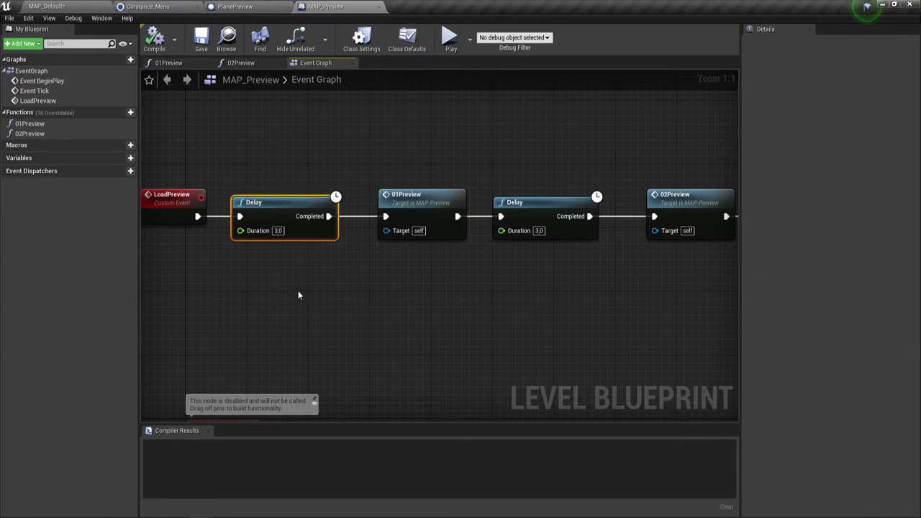
key("Delete")
Wire LoadPreview straight into 01Preview, move the chain left, and view the 01Preview graph.
left_click_drag(197, 216, 388, 217)
right_click_drag(531, 294, 486, 296)
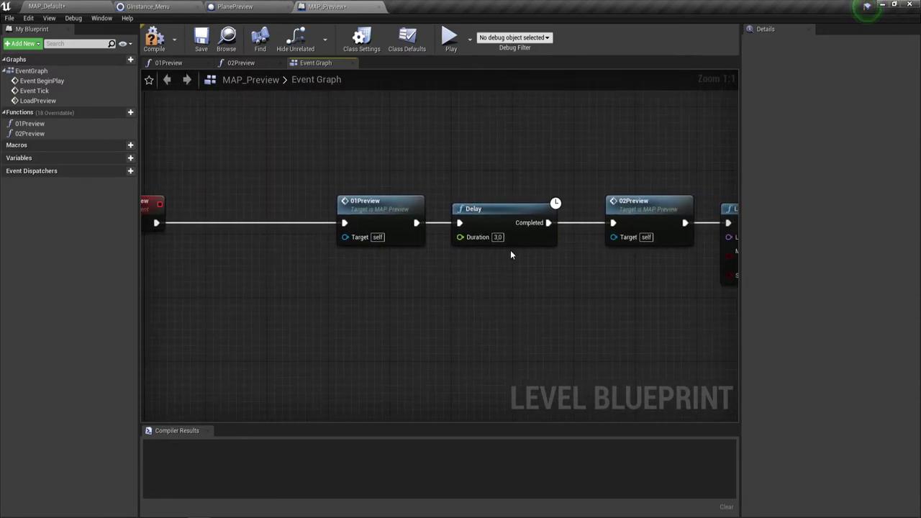
left_click_drag(302, 312, 461, 196)
left_click_drag(515, 208, 398, 209)
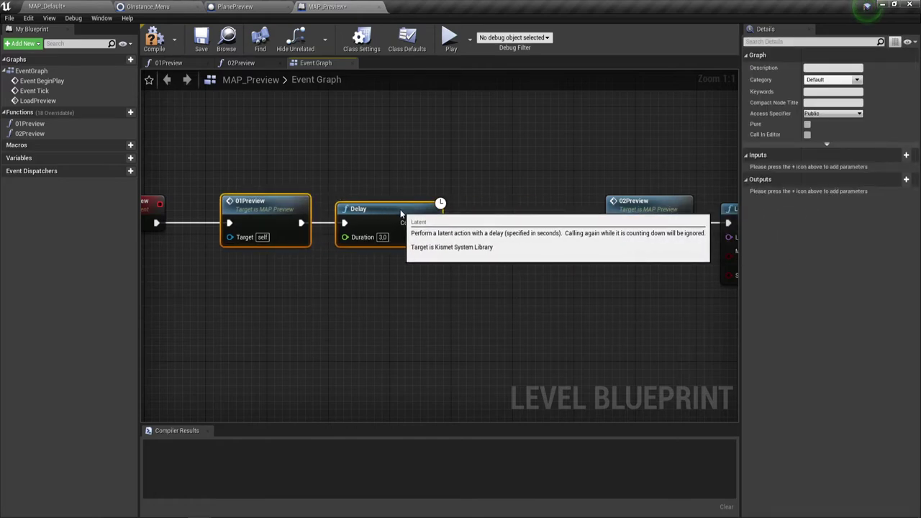
left_click(169, 63)
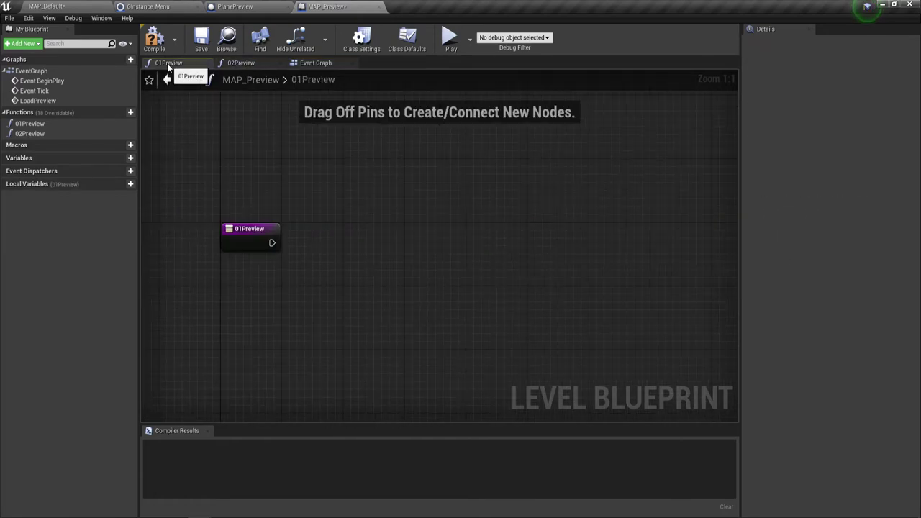
Delete the 01Preview and 02Preview functions from the Functions list.
left_click_drag(272, 242, 326, 230)
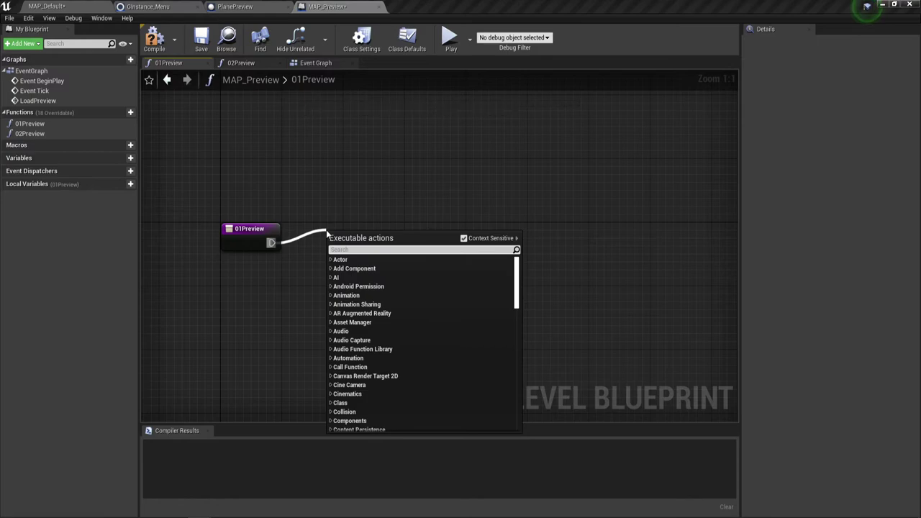
type("set")
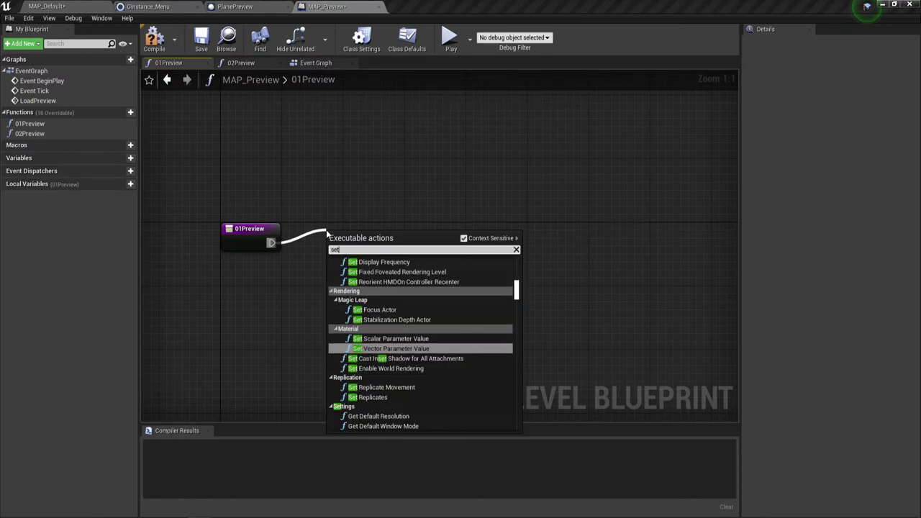
key("BackSpace")
key("BackSpace")
key("BackSpace")
left_click(382, 190)
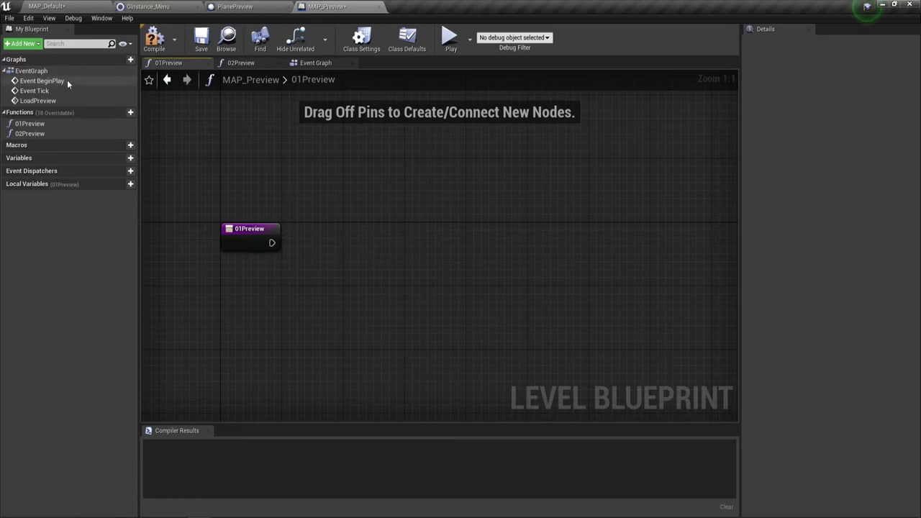
right_click(40, 123)
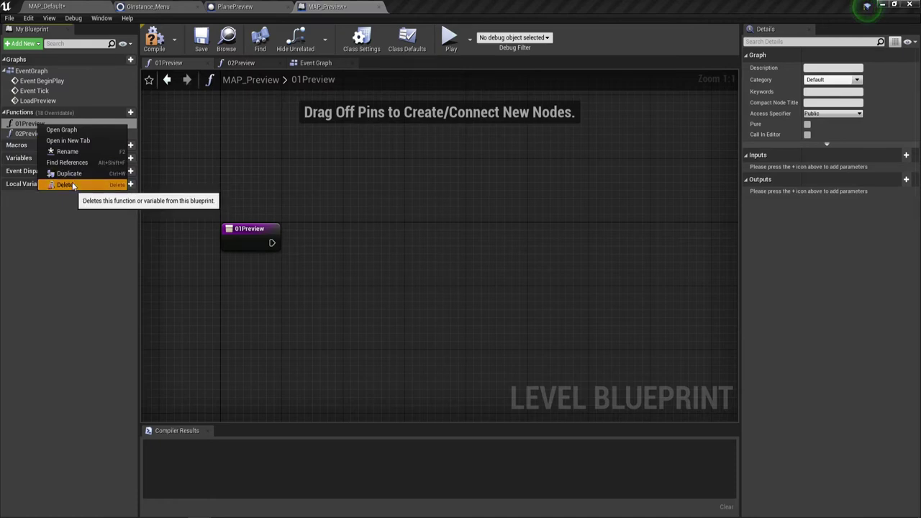
left_click(73, 185)
right_click(42, 125)
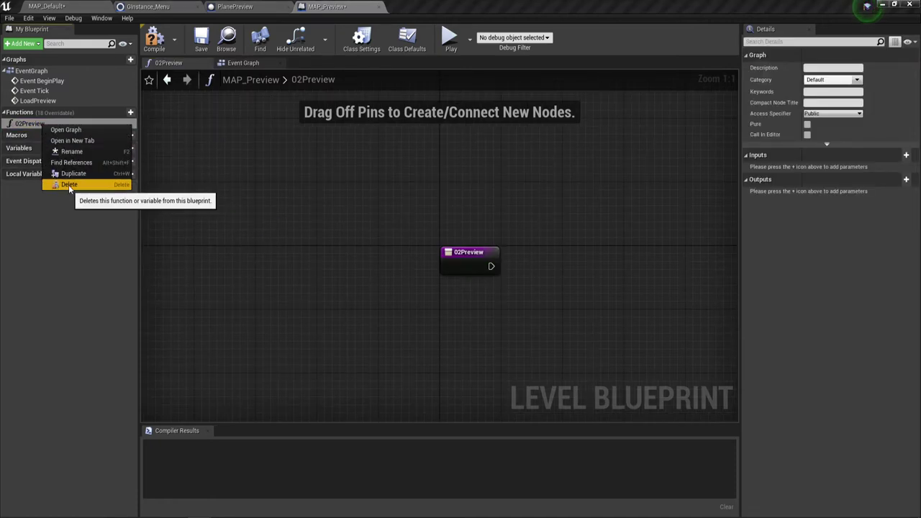
left_click(69, 184)
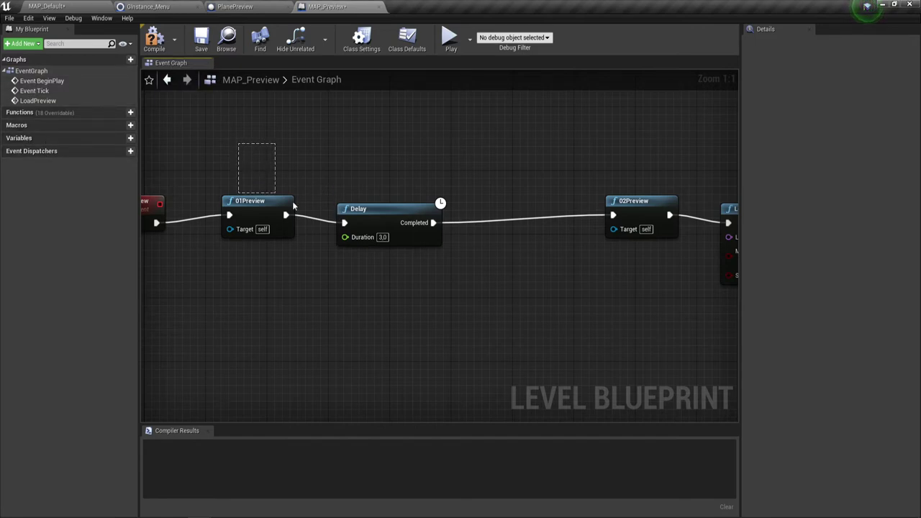
Delete the 01Preview and 02Preview call nodes from the event graph.
left_click_drag(293, 207, 671, 279)
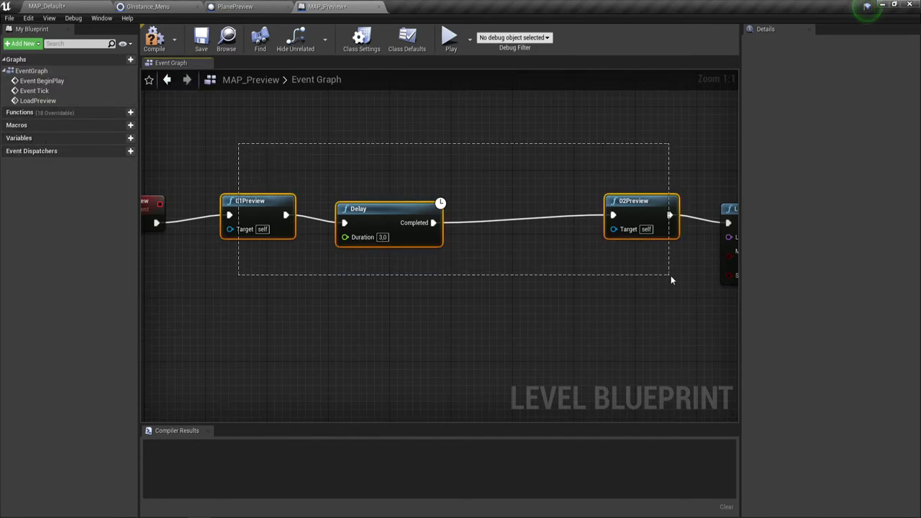
scroll(602, 279, "down", 2)
right_click_drag(606, 286, 546, 272)
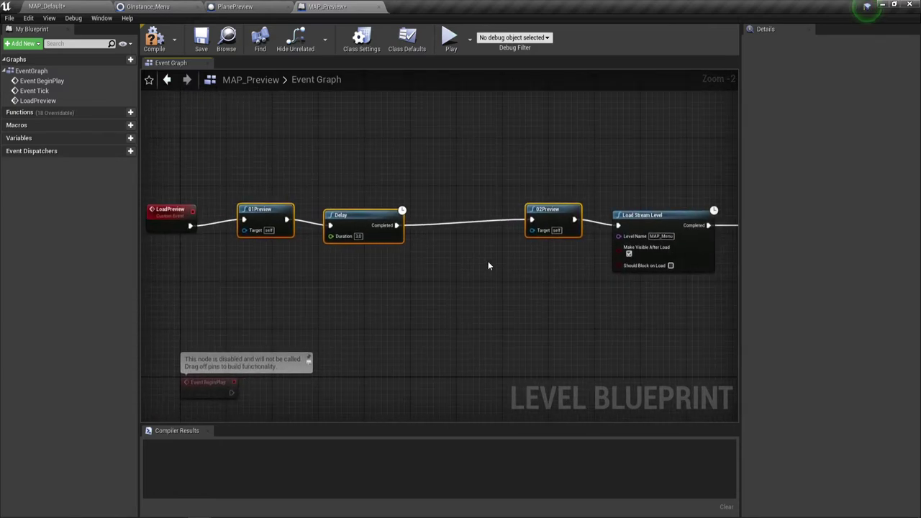
left_click(439, 263)
mouse_move(233, 174)
left_mouse_down()
mouse_move(225, 198)
mouse_move(259, 237)
left_mouse_up()
key("Delete")
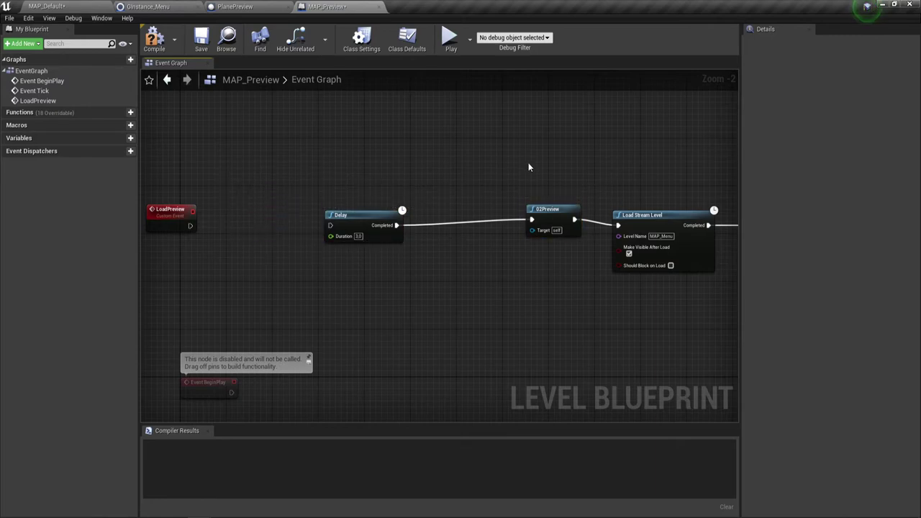
left_click_drag(528, 167, 549, 259)
key("Delete")
Move the three level-streaming nodes left, next to the Delay.
scroll(624, 165, "down", 3)
right_click_drag(619, 163, 516, 182)
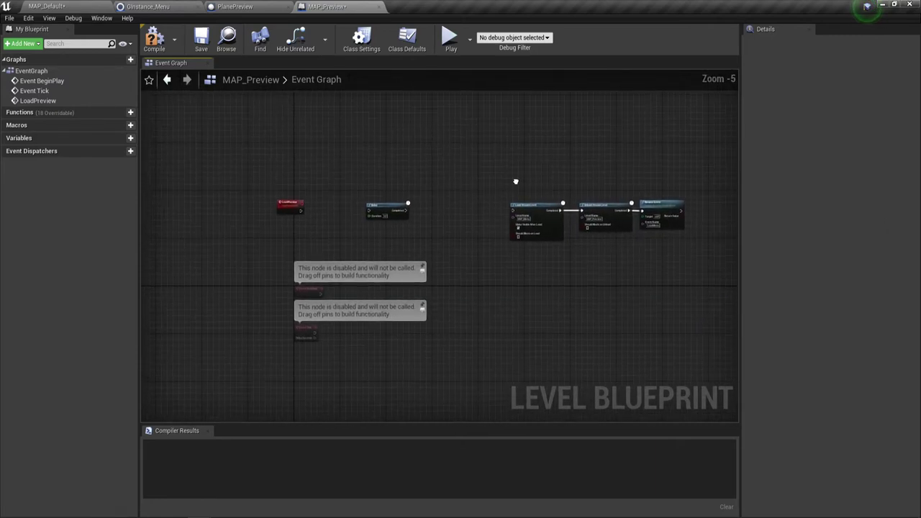
left_click_drag(516, 181, 606, 242)
left_click_drag(658, 211, 571, 209)
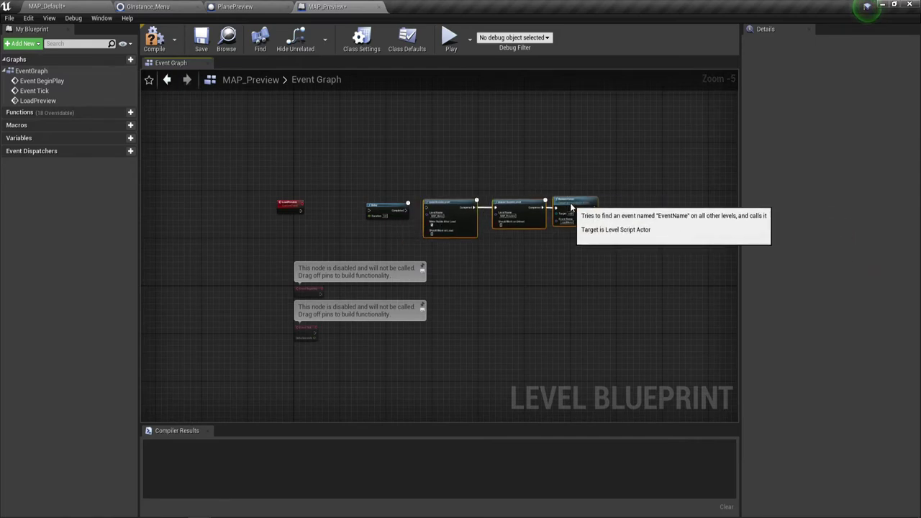
scroll(355, 235, "up", 4)
scroll(355, 236, "up", 1)
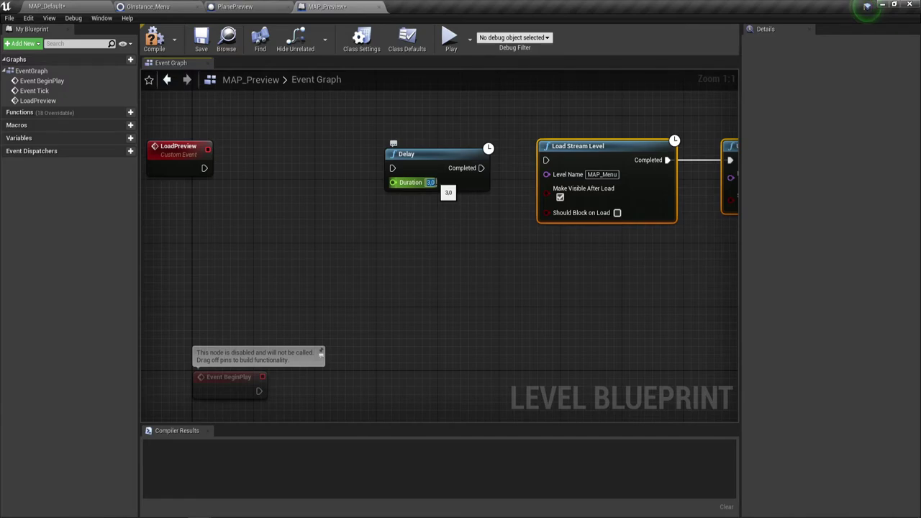
Set the Delay to 6.5 seconds and wire LoadPreview → Delay → Load Stream Level.
type("6.5")
left_click_drag(481, 168, 546, 159)
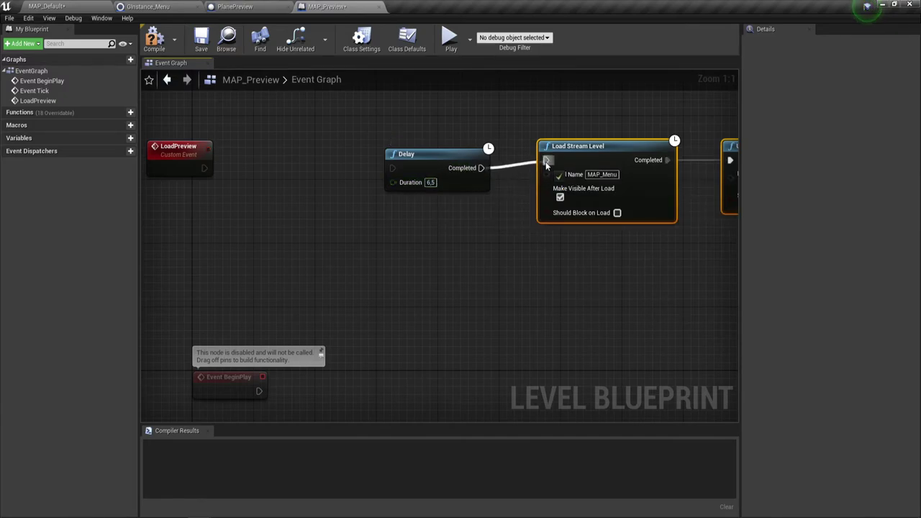
scroll(499, 163, "down", 2)
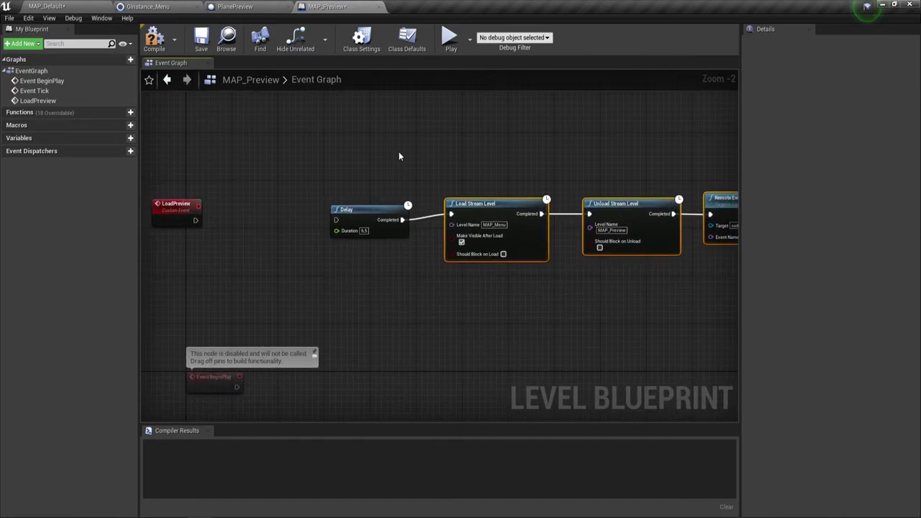
left_click_drag(399, 156, 641, 273)
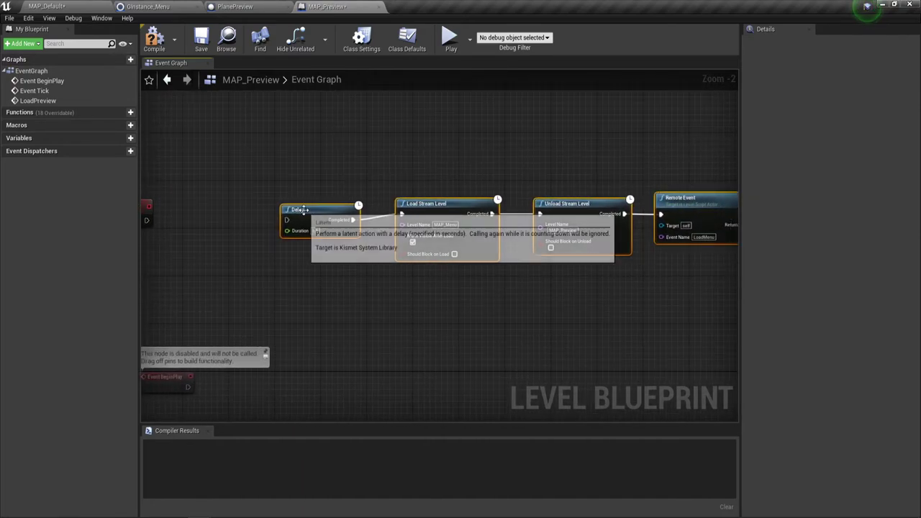
left_click_drag(303, 211, 192, 203)
right_click_drag(141, 275, 250, 267)
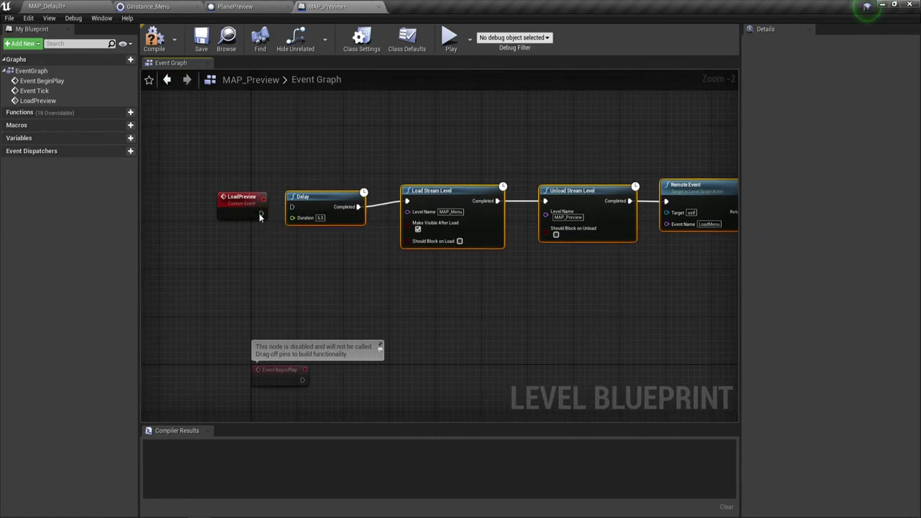
left_click_drag(261, 215, 292, 208)
left_click(265, 209)
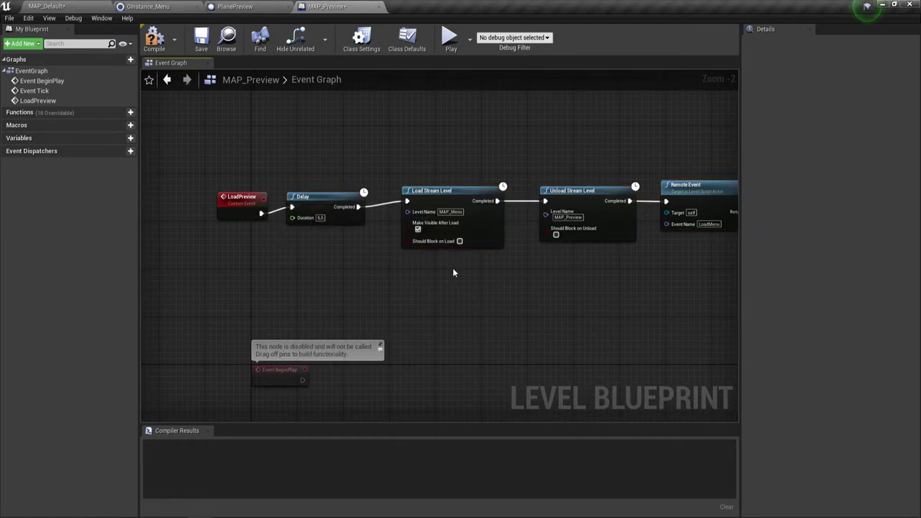
right_click_drag(454, 272, 435, 283)
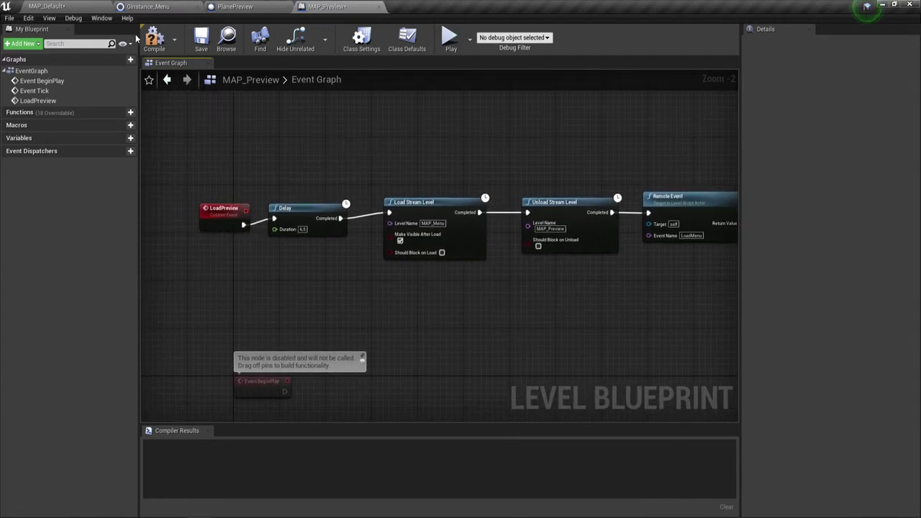
Compile and save the MAP_Preview level blueprint, then switch to PlanePreview.
left_click(154, 39)
left_click(201, 40)
left_click(235, 7)
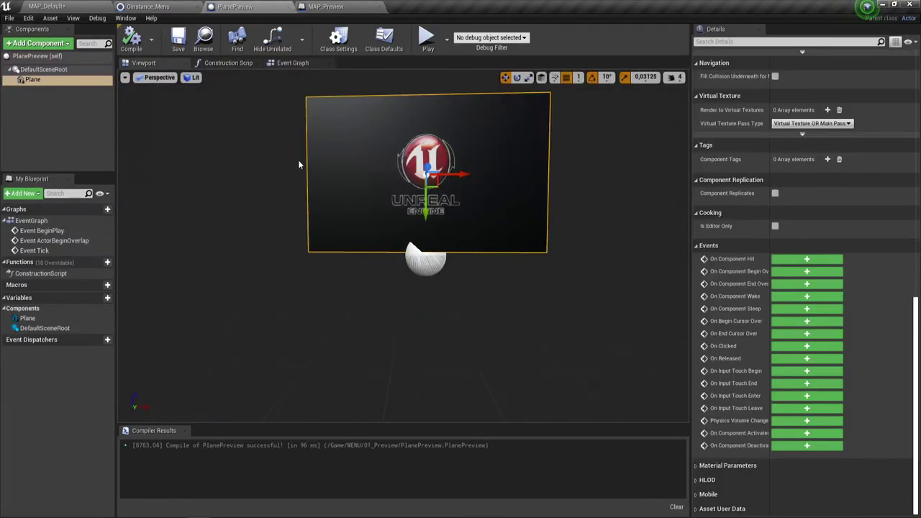
Delete the ActorBeginOverlap and Tick events, keeping BeginPlay, and add a new function named 01preview.
left_click(305, 63)
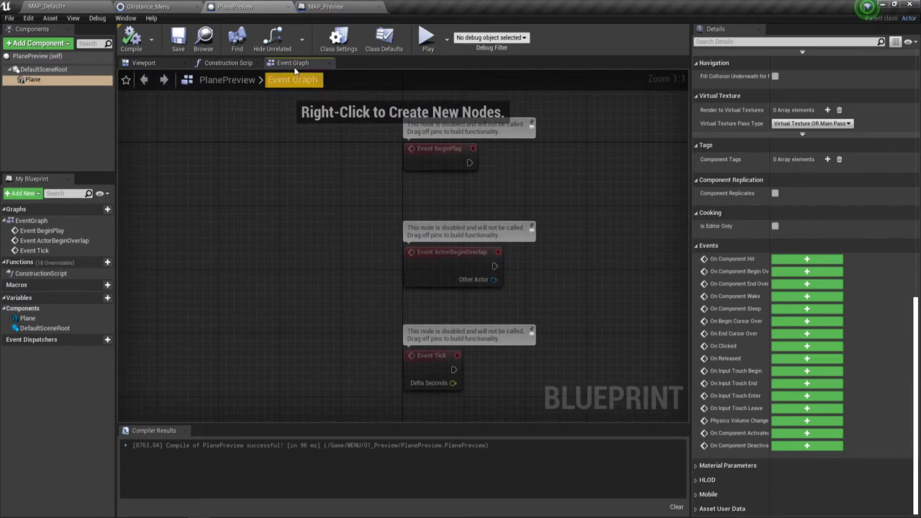
right_click_drag(235, 182, 142, 179)
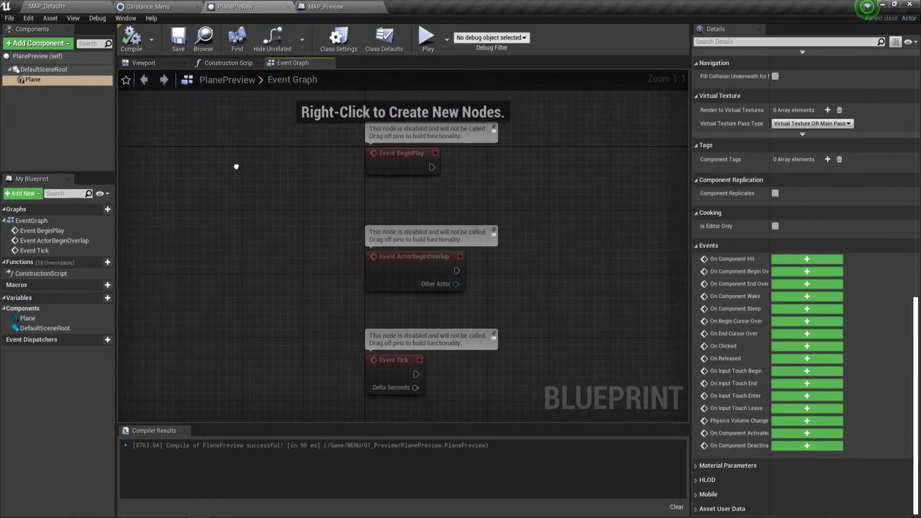
right_click_drag(348, 194, 275, 224)
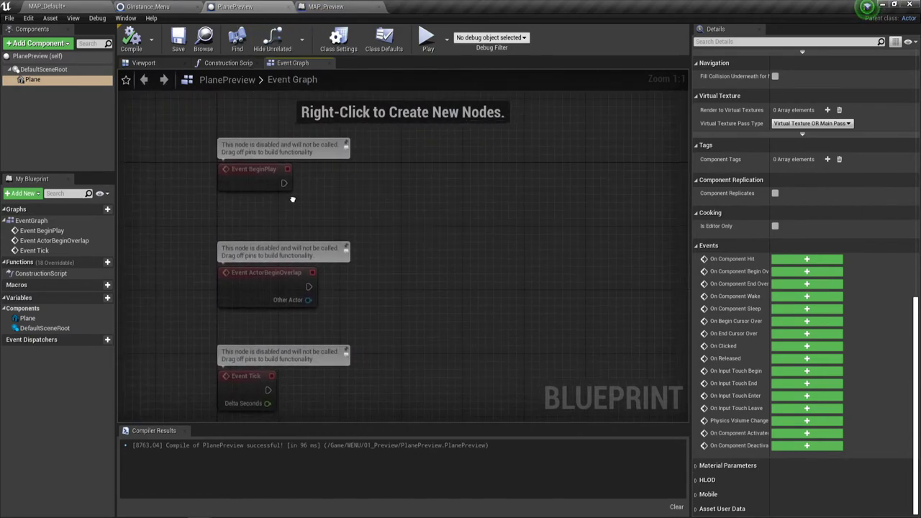
left_click_drag(242, 244, 299, 453)
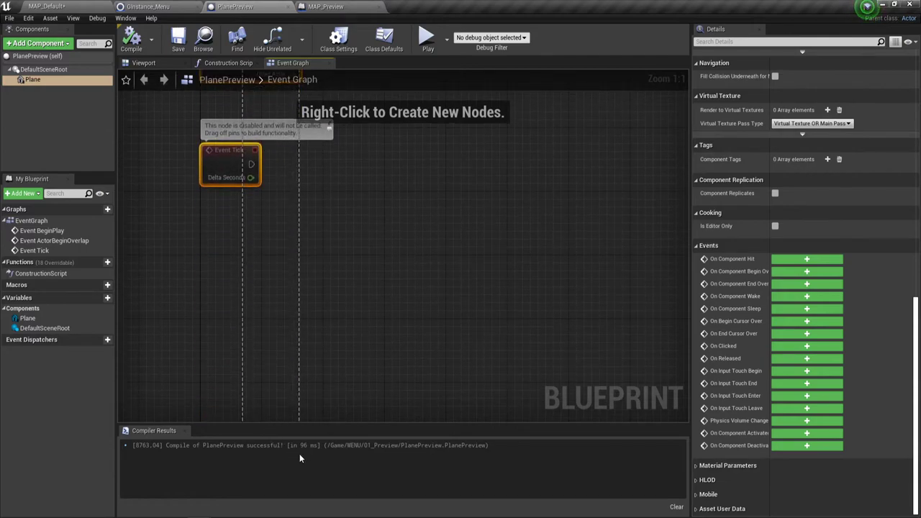
key("Delete")
right_click_drag(397, 165, 366, 382)
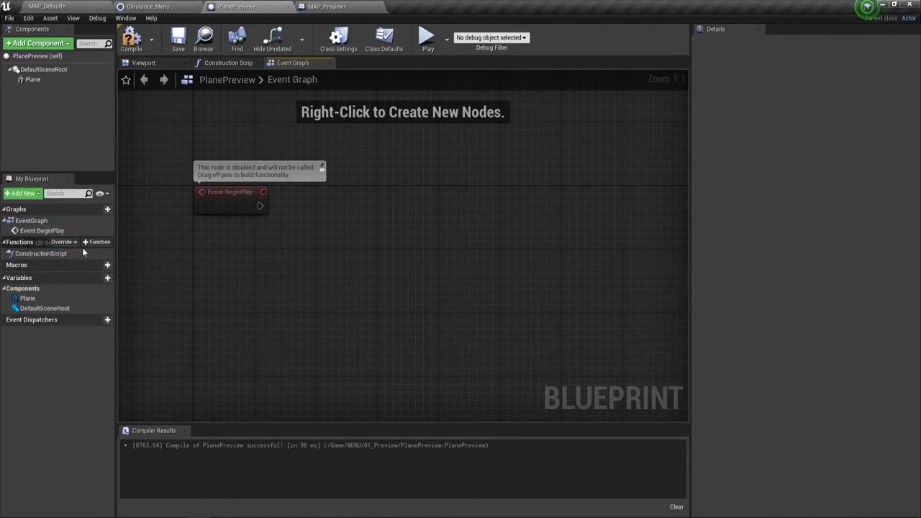
left_click(97, 243)
type("01preview")
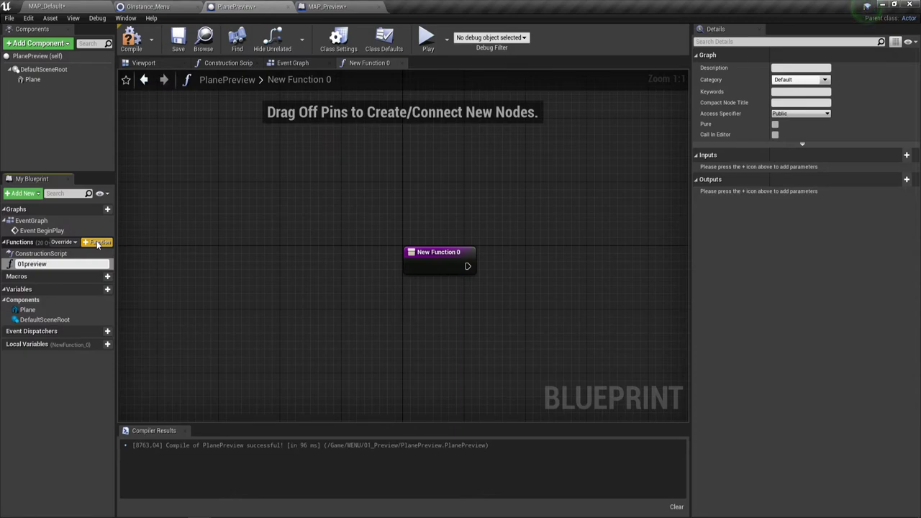
Create functions 01preview and 02preview, then open 01preview and drop in a Plane reference.
key("Return")
left_click(98, 243)
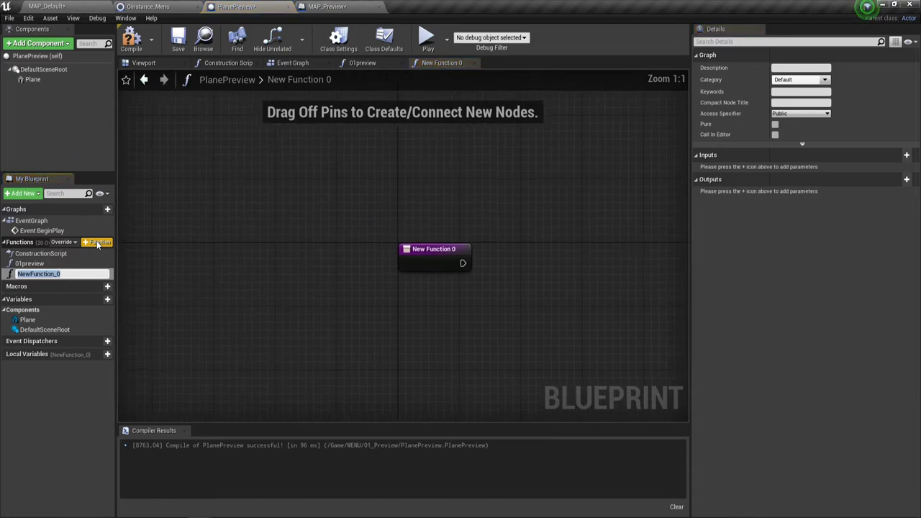
type("02preview")
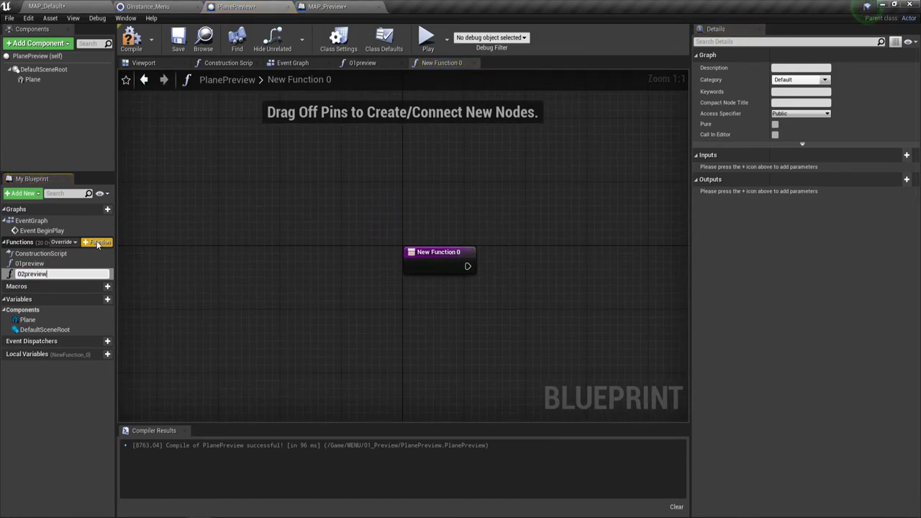
key("Return")
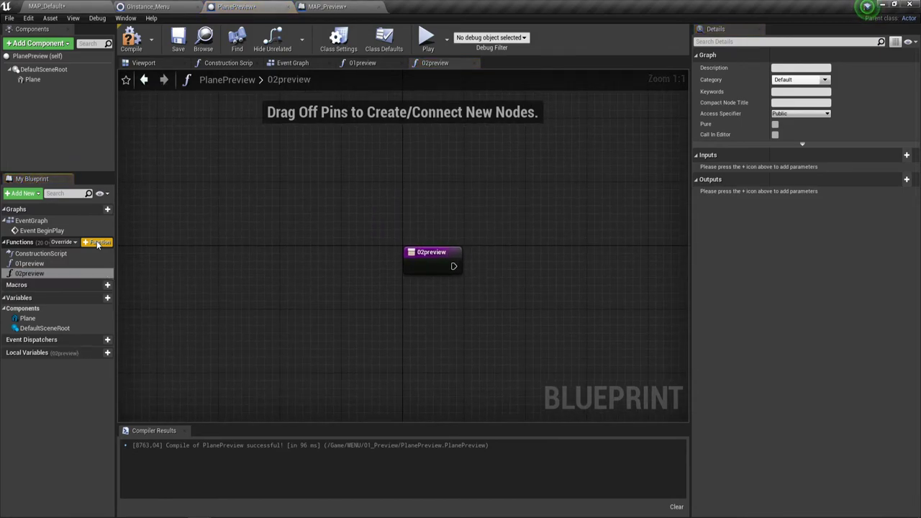
double_click(29, 263)
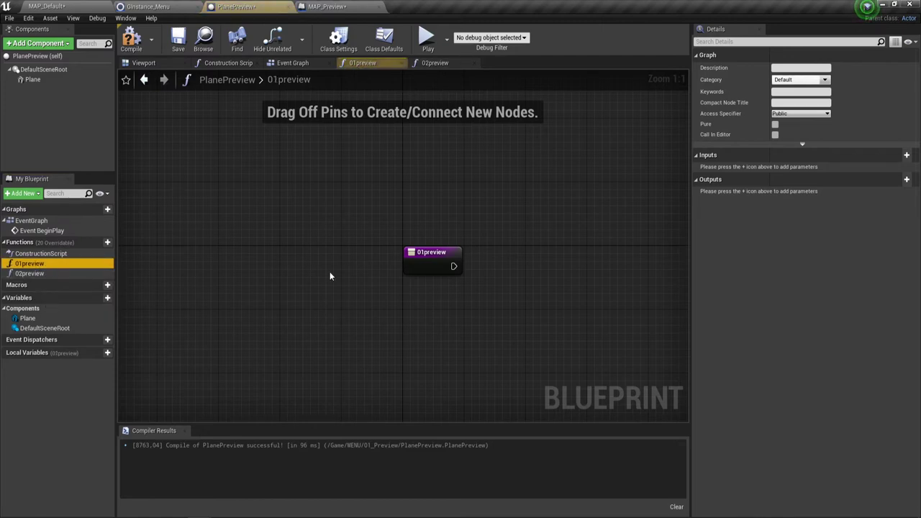
right_click_drag(332, 256, 247, 264)
Add a Set Material node targeting the Plane component.
mouse_move(32, 80)
left_mouse_down()
mouse_move(266, 277)
mouse_move(382, 210)
left_mouse_up()
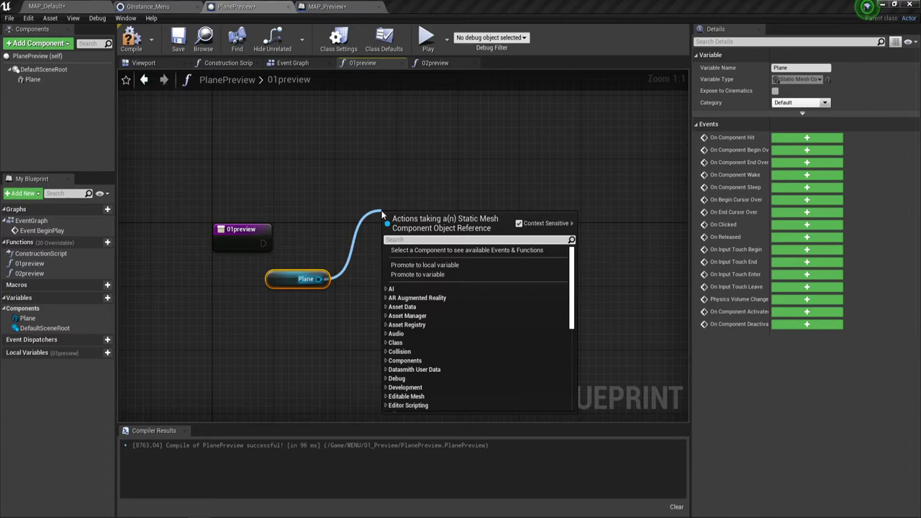
type("set ma")
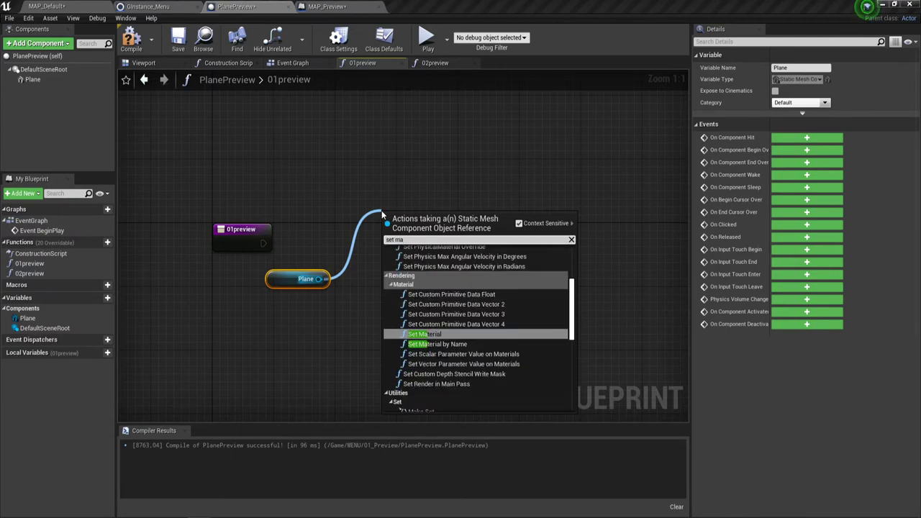
left_click(432, 334)
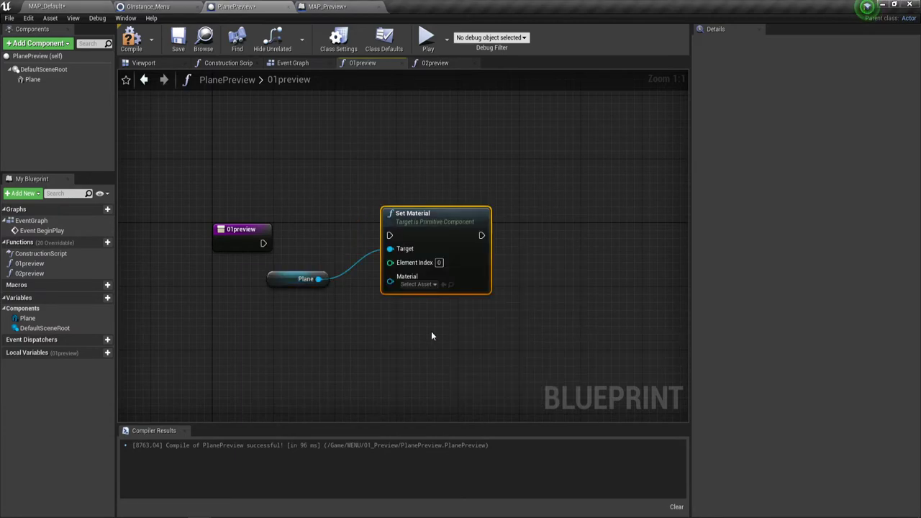
left_click(434, 285)
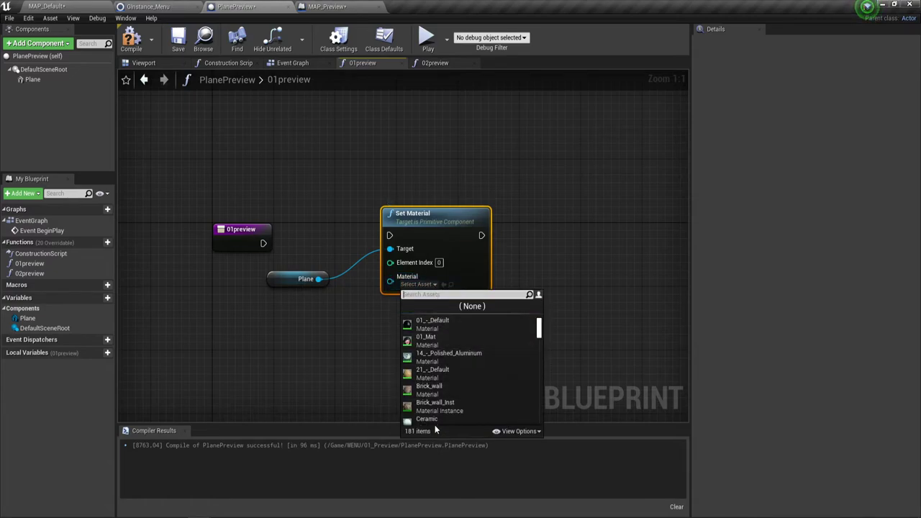
scroll(444, 403, "down", 2)
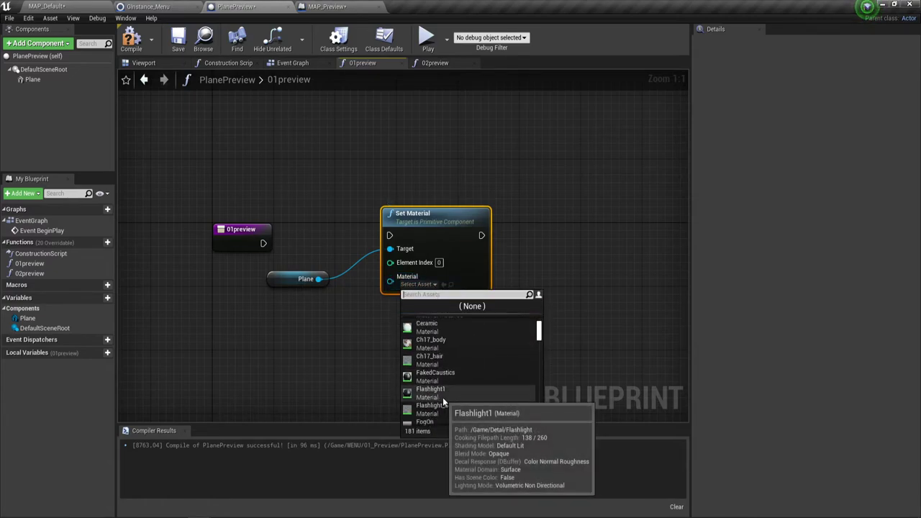
left_click(495, 213)
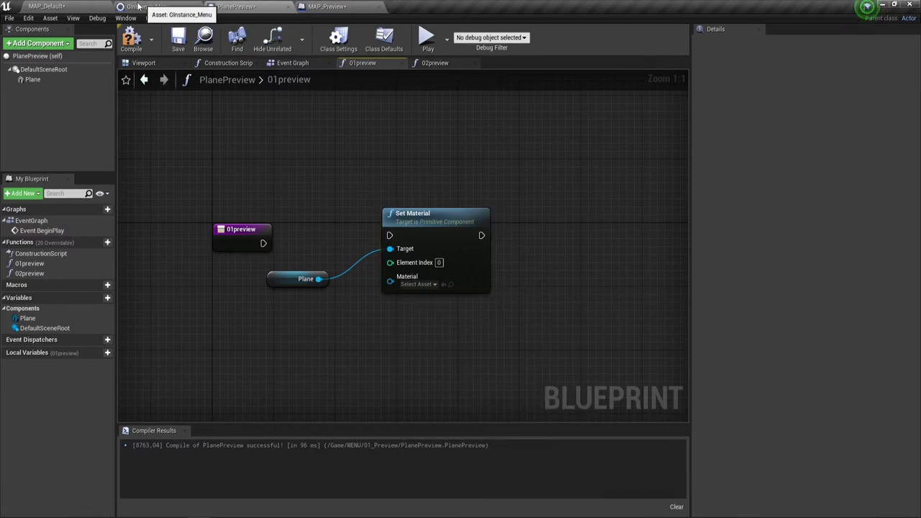
Assign 01_Mat from the Content Browser and wire 01preview's entry into Set Material.
left_click(63, 5)
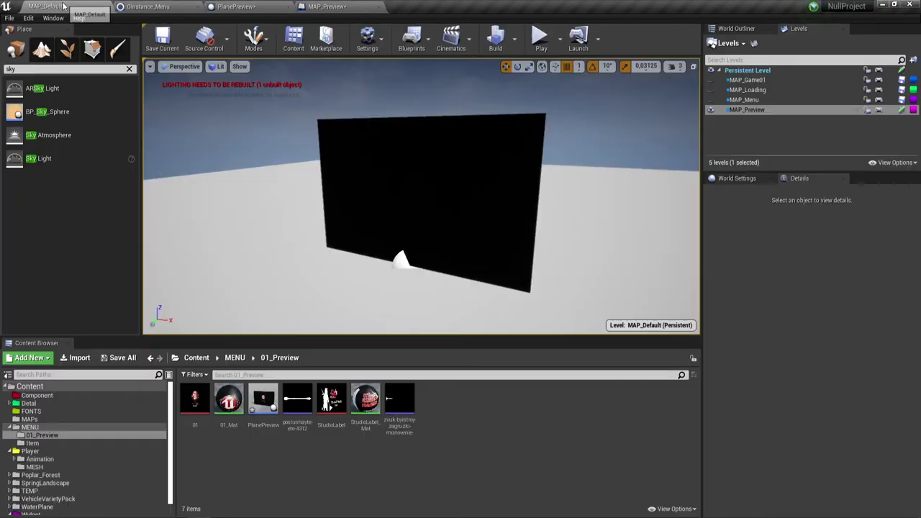
left_click(228, 401)
left_click(325, 6)
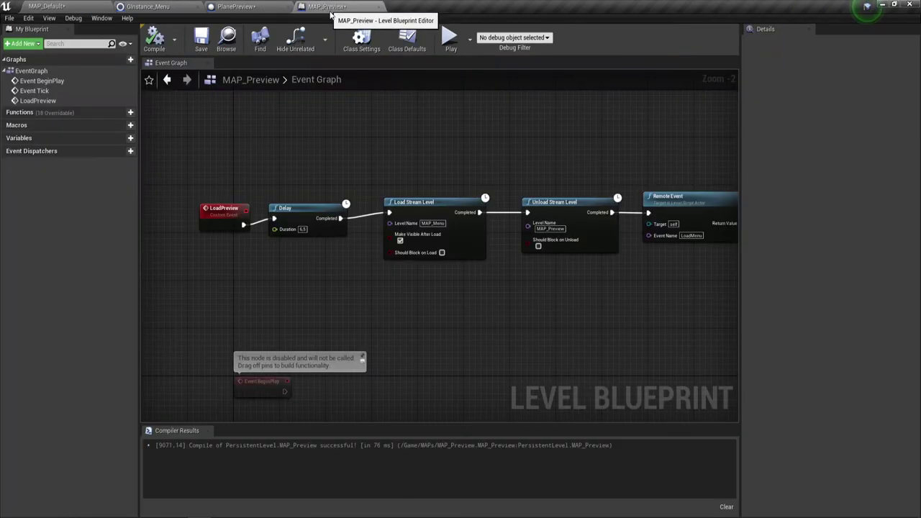
left_click(236, 6)
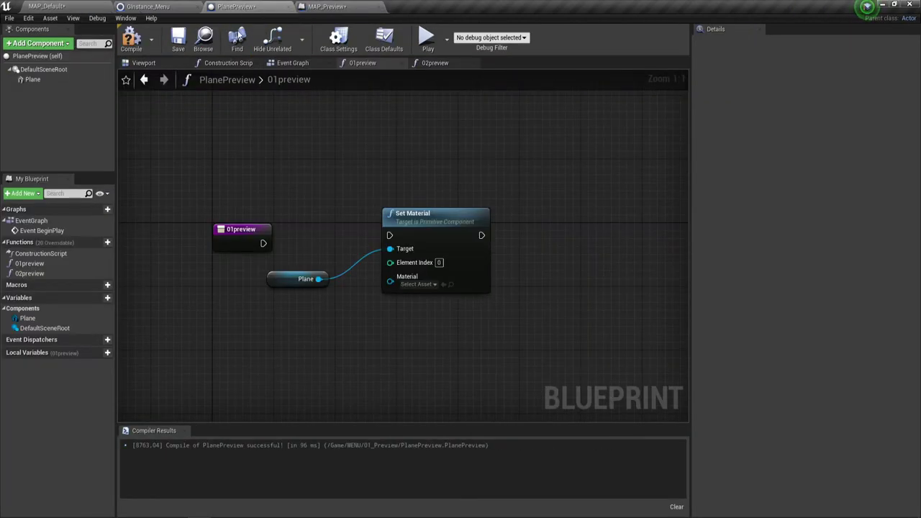
left_click(443, 285)
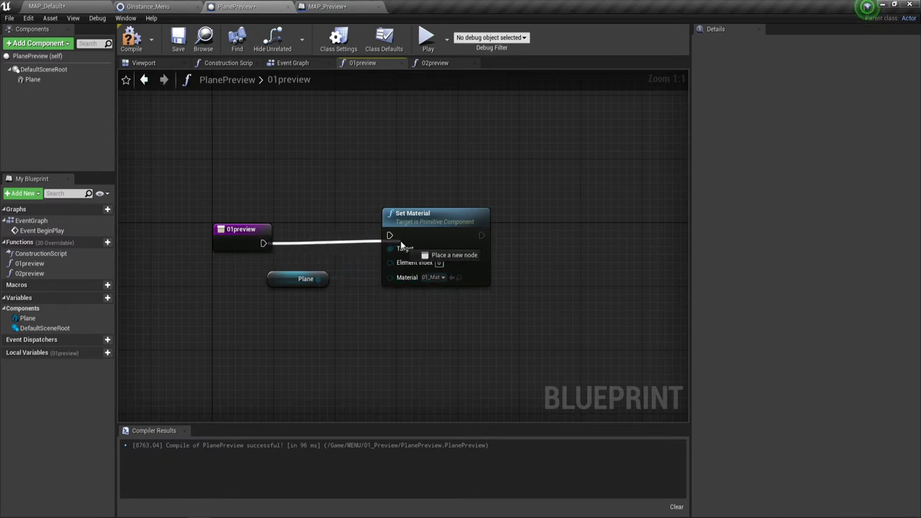
left_click_drag(267, 246, 390, 235)
left_click_drag(332, 170, 407, 317)
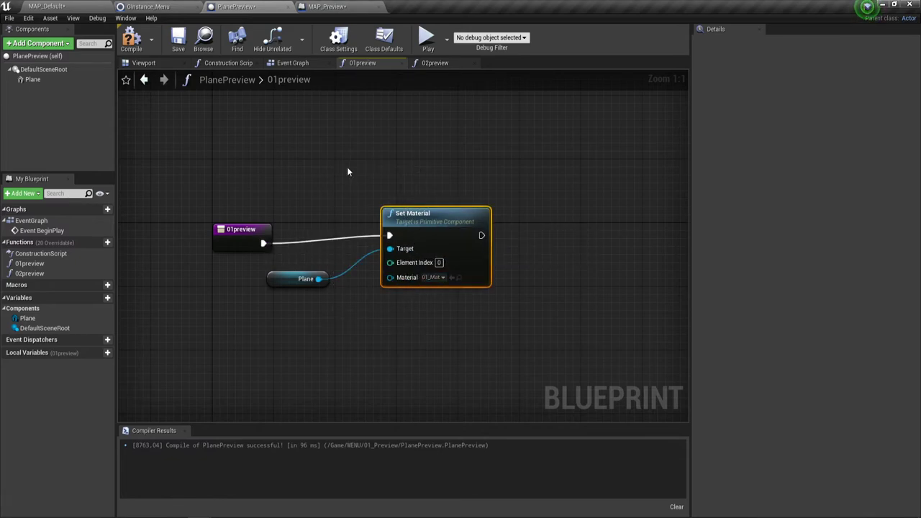
left_click_drag(304, 180, 436, 331)
Add a Play Sound 2D node after Set Material.
mouse_move(436, 226)
left_mouse_down()
mouse_move(367, 231)
mouse_move(437, 244)
left_mouse_up()
type("se")
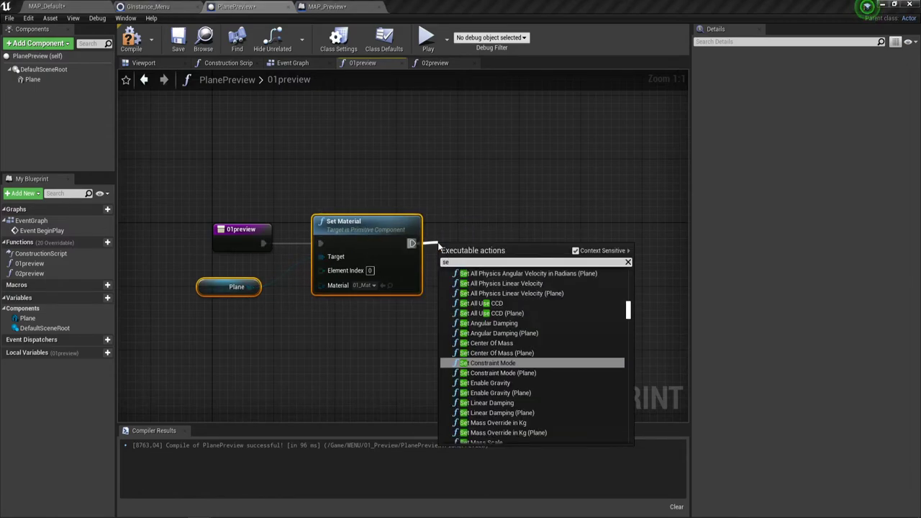
key("BackSpace")
type("oun")
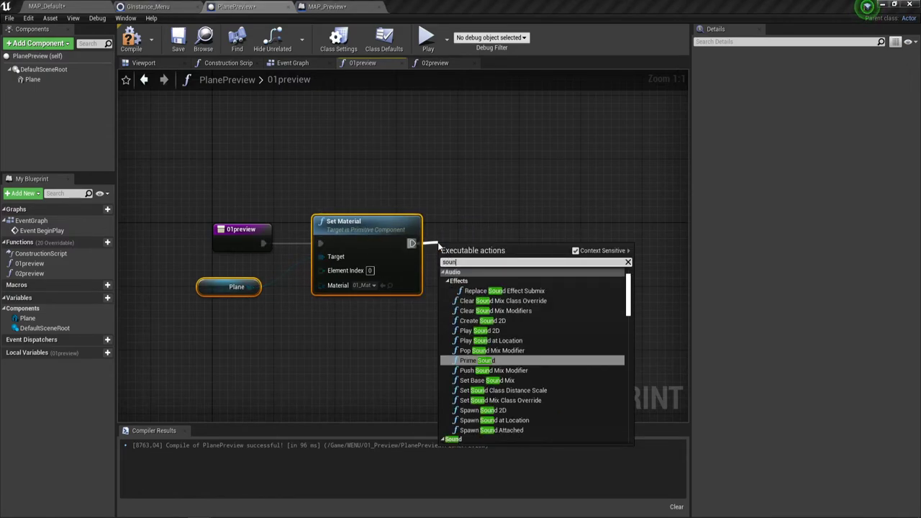
type("d")
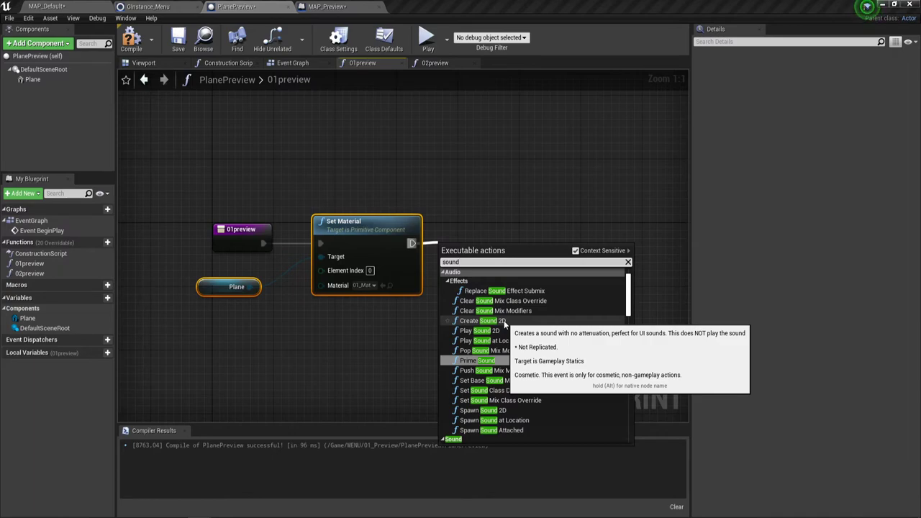
key("BackSpace")
key("BackSpace")
key("BackSpace")
key("BackSpace")
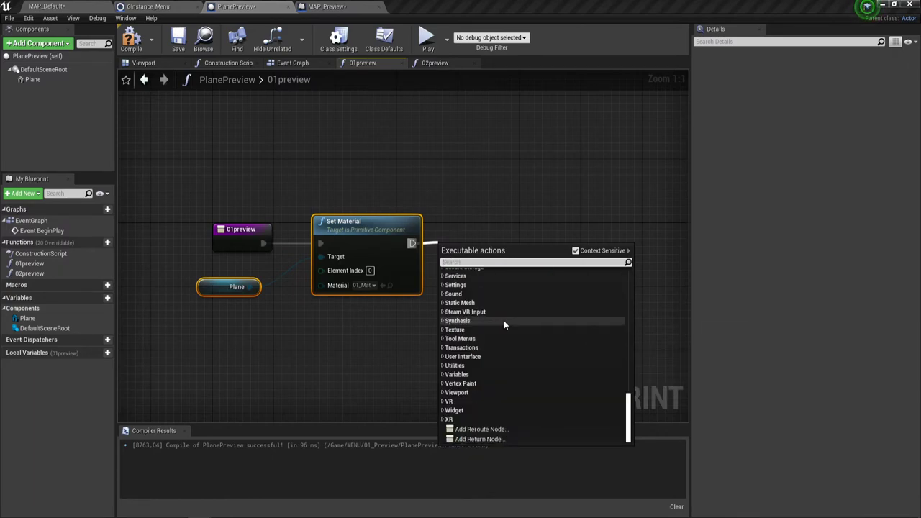
type("play")
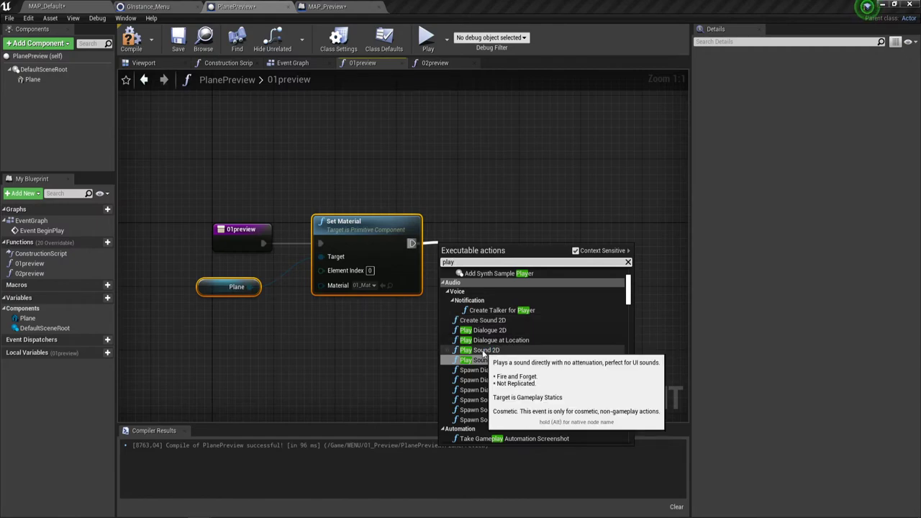
left_click(483, 354)
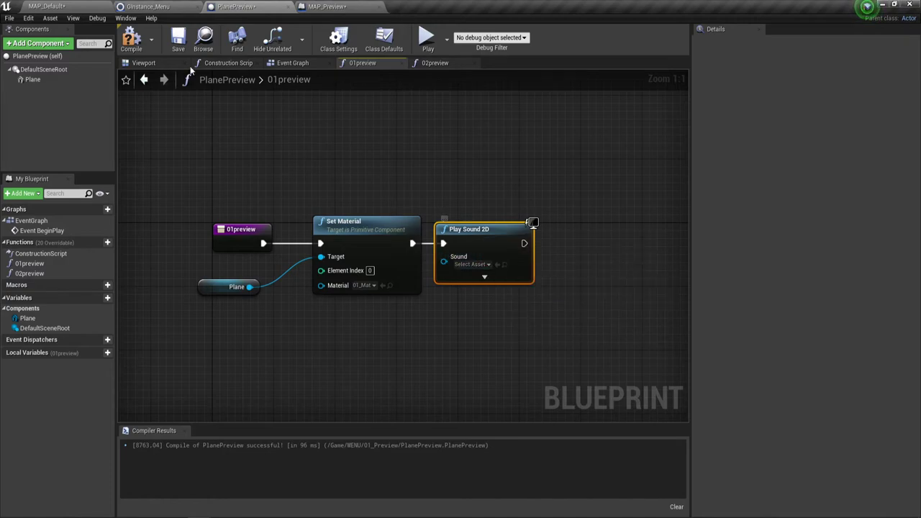
Assign the zvuk-bystroy sound wave, compile, and select the Plane, Set Material and Play Sound 2D nodes.
left_click(46, 6)
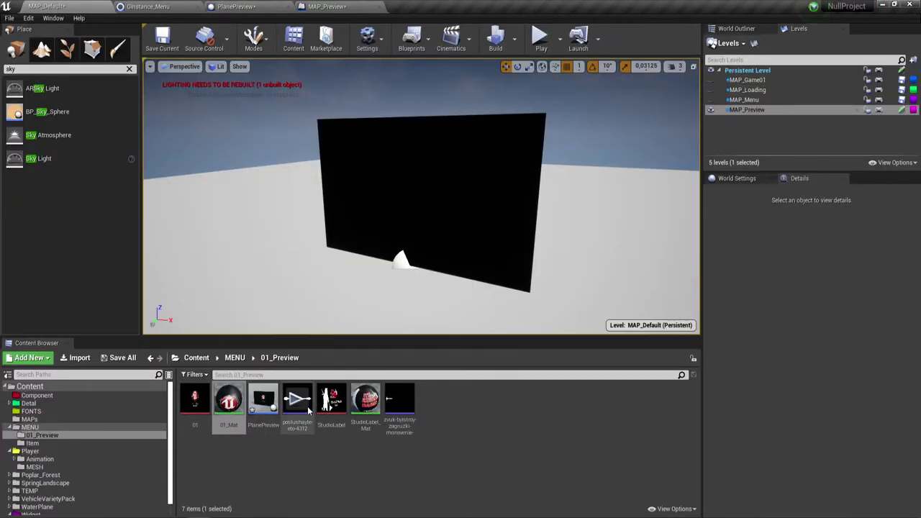
left_click(402, 400)
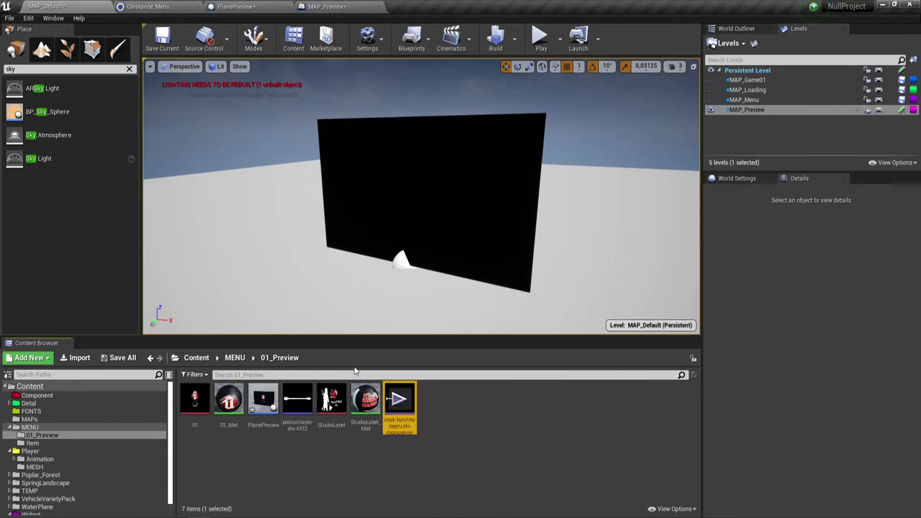
left_click(336, 11)
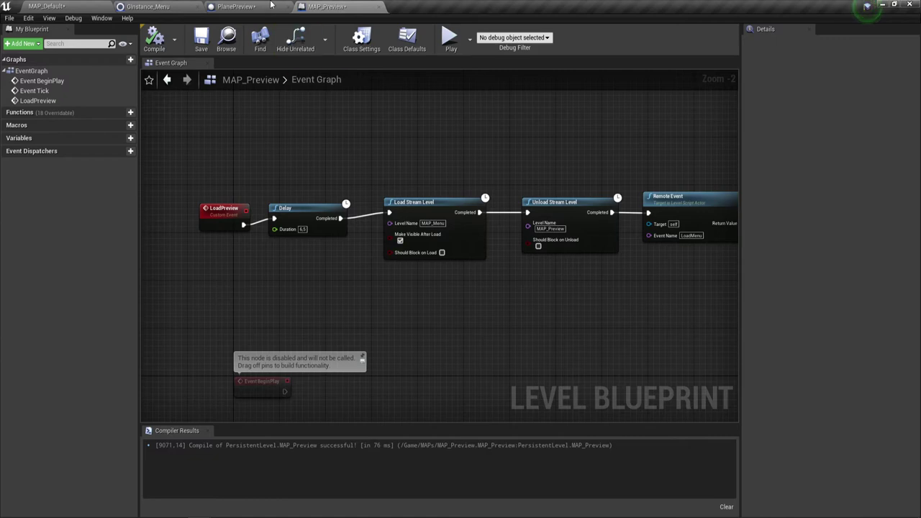
left_click(271, 6)
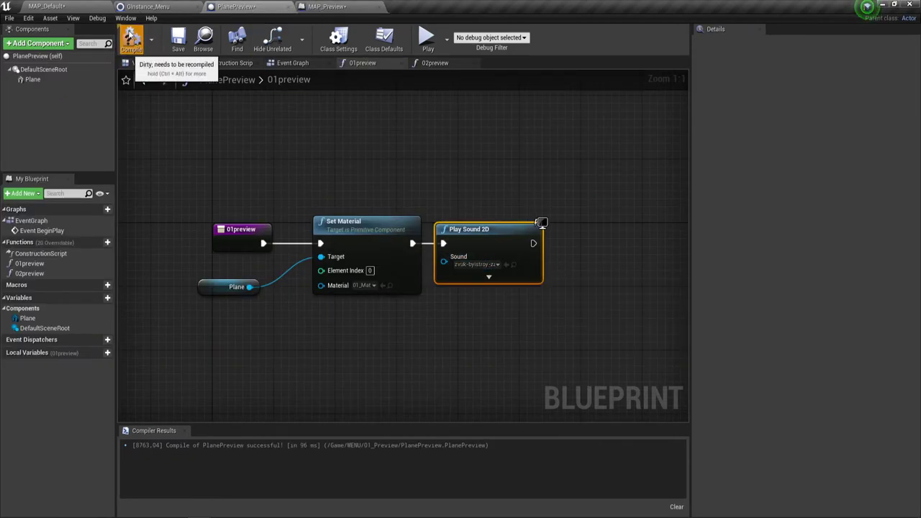
left_click(131, 40)
left_click(434, 63)
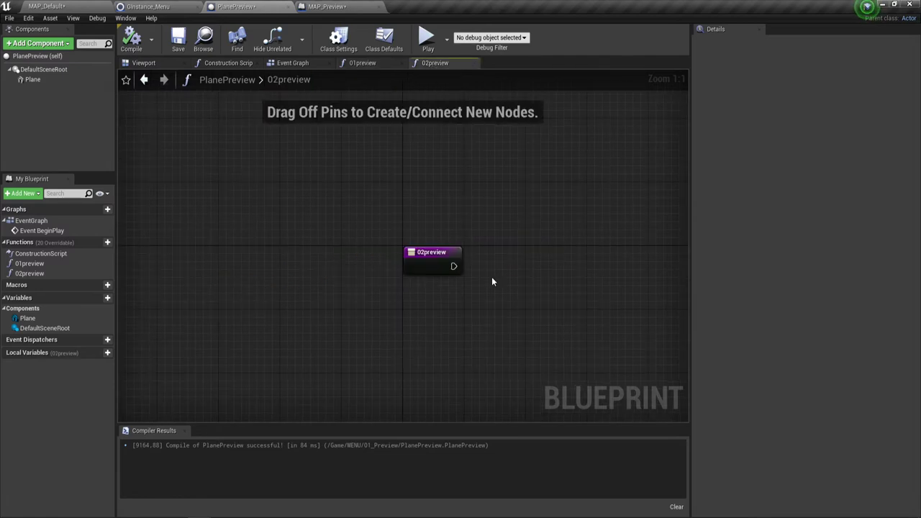
left_click(375, 64)
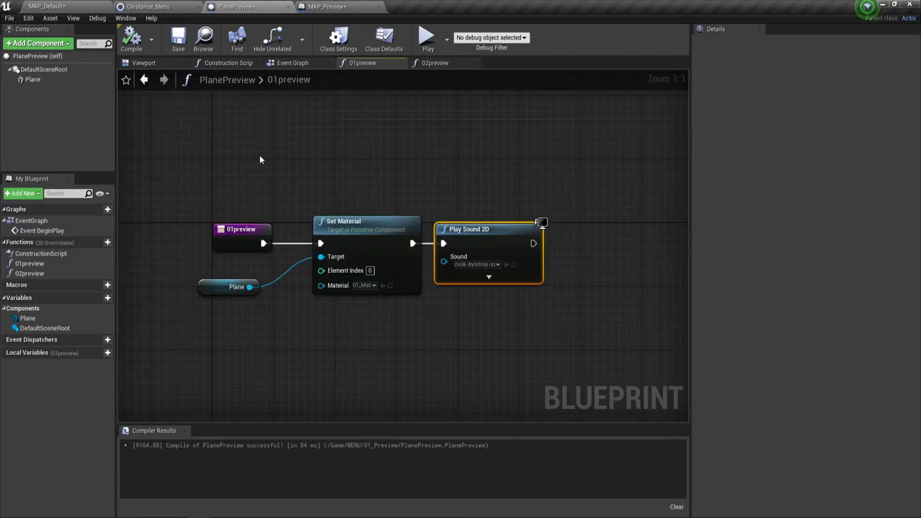
left_click_drag(245, 277, 499, 280)
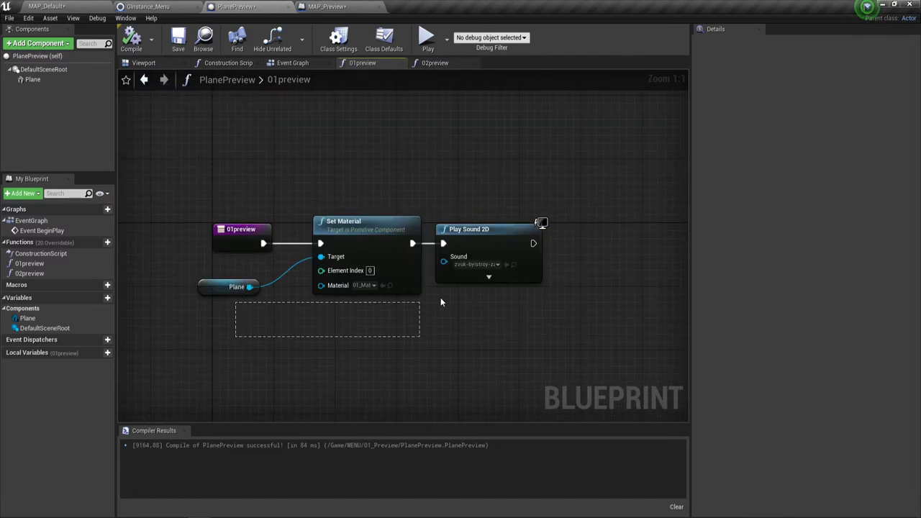
Paste the copied nodes into 02preview, wire them to the entry, and choose the poslushayte-eto-4312 sound.
left_click(431, 63)
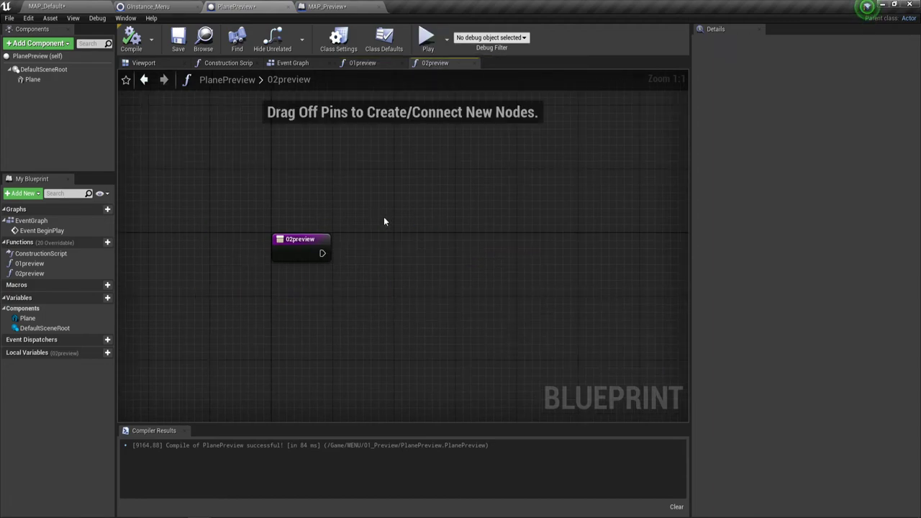
key("ctrl+v")
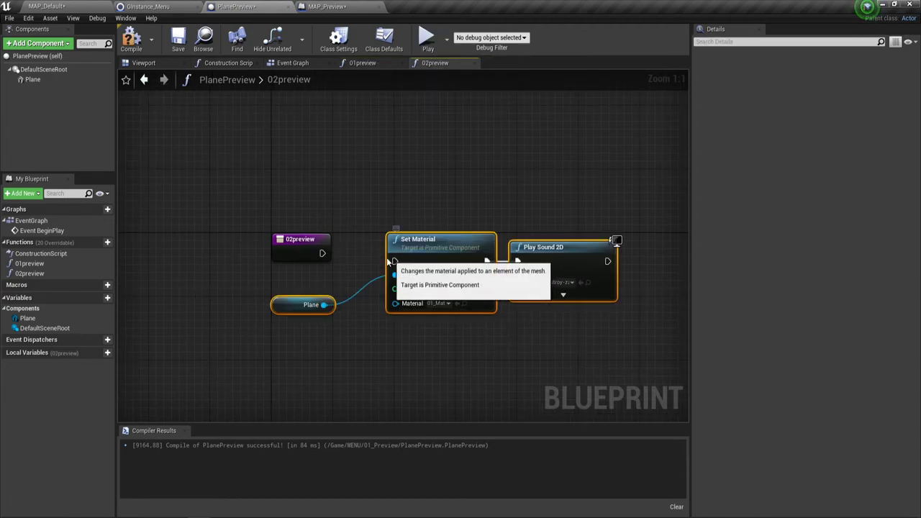
mouse_move(390, 259)
left_mouse_down()
mouse_move(329, 252)
mouse_move(356, 253)
left_mouse_up()
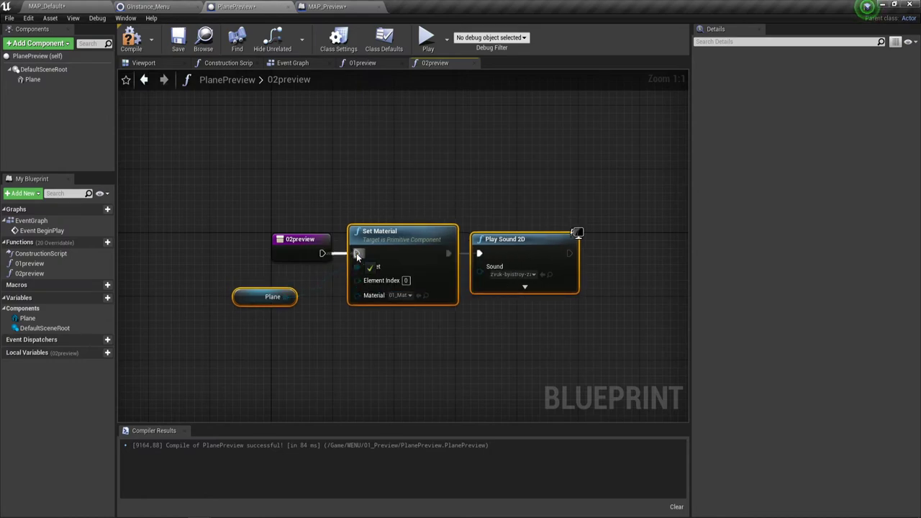
right_click_drag(428, 279, 363, 242)
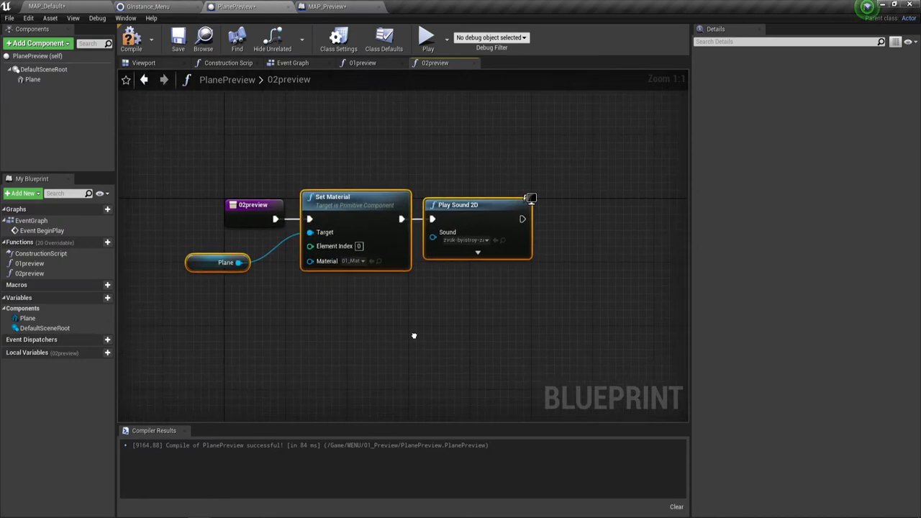
left_click(477, 239)
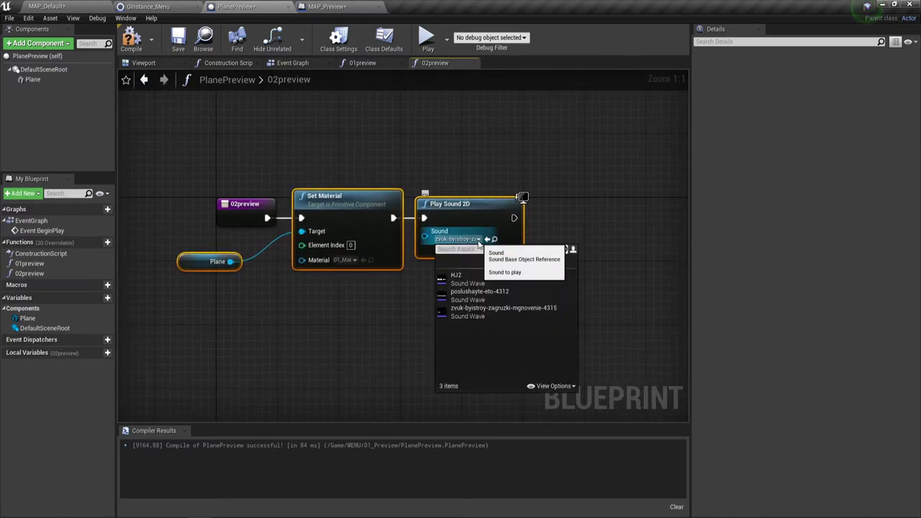
left_click(475, 296)
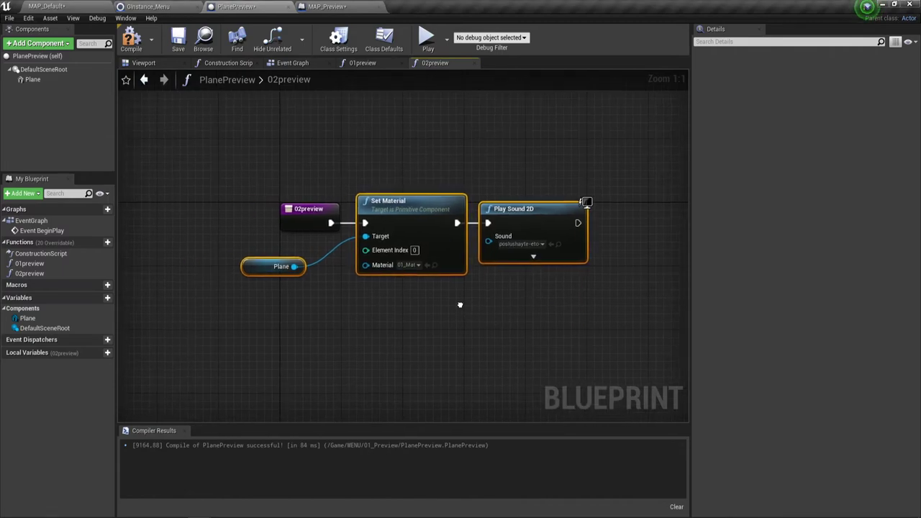
right_click_drag(404, 310, 436, 308)
Set the material to StudioLabel_Mat from the Content Browser and compile PlanePreview.
left_click(388, 260)
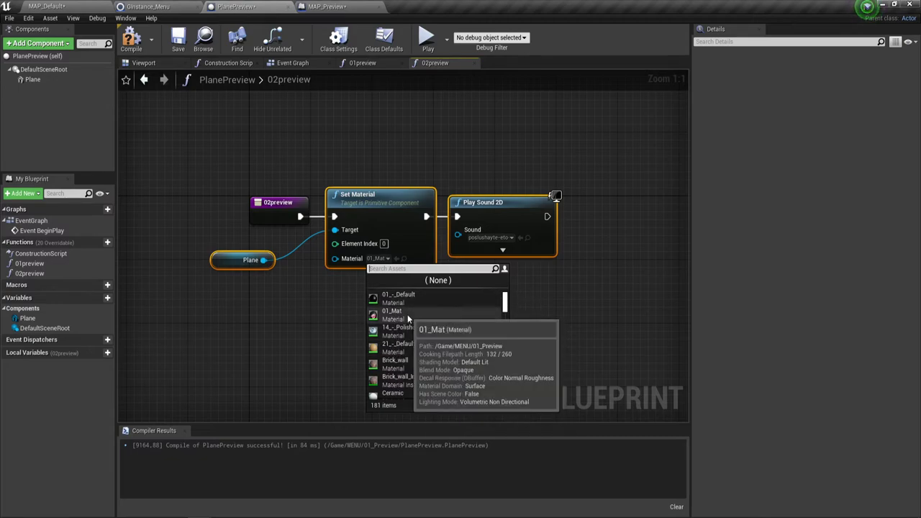
scroll(407, 315, "down", 3)
scroll(408, 315, "down", 2)
scroll(408, 314, "down", 3)
scroll(408, 315, "down", 3)
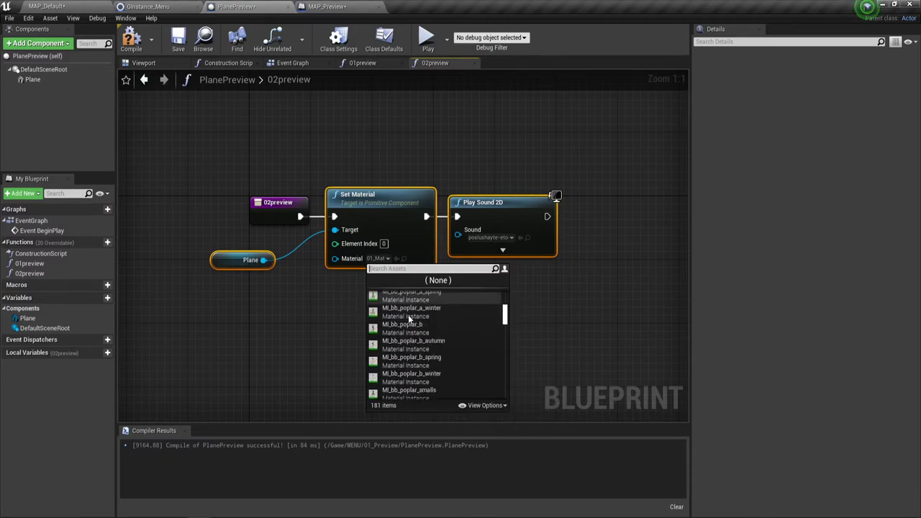
left_click(294, 341)
left_click(71, 7)
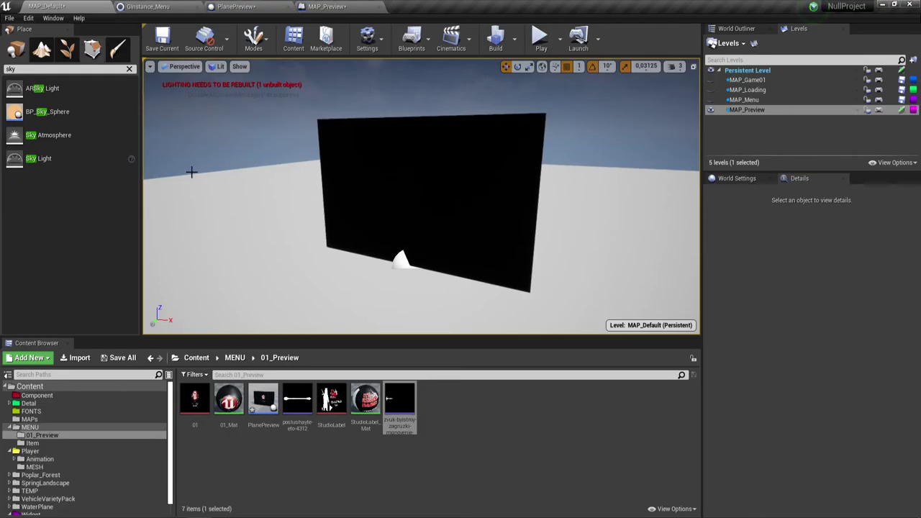
left_click(328, 7)
left_click(238, 6)
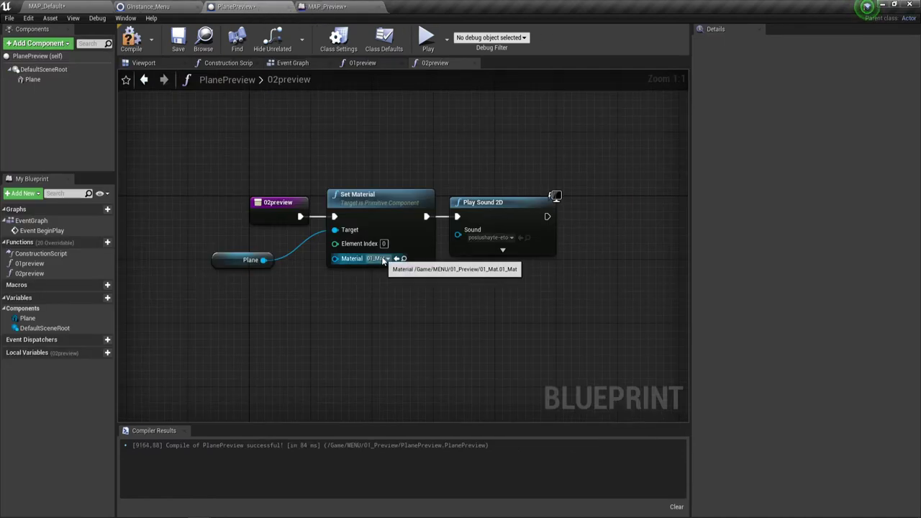
left_click(371, 265)
left_click(395, 264)
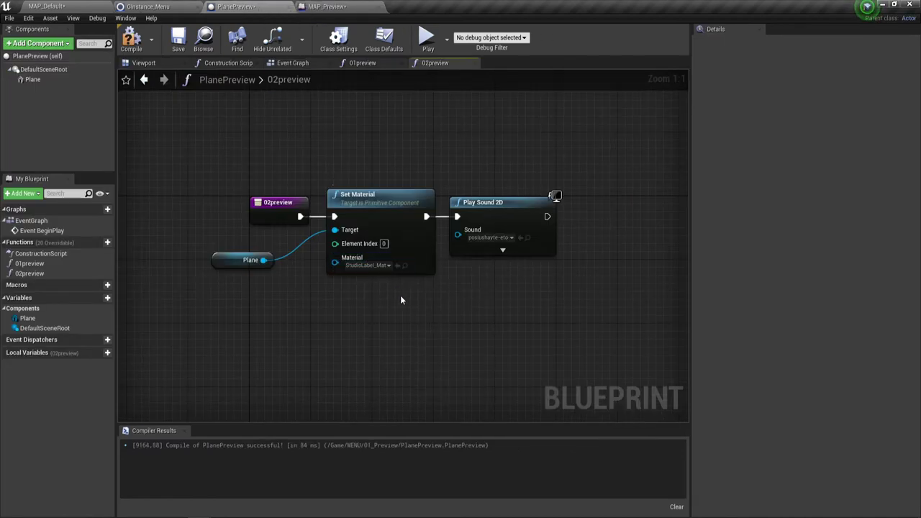
left_click(133, 44)
left_click(314, 61)
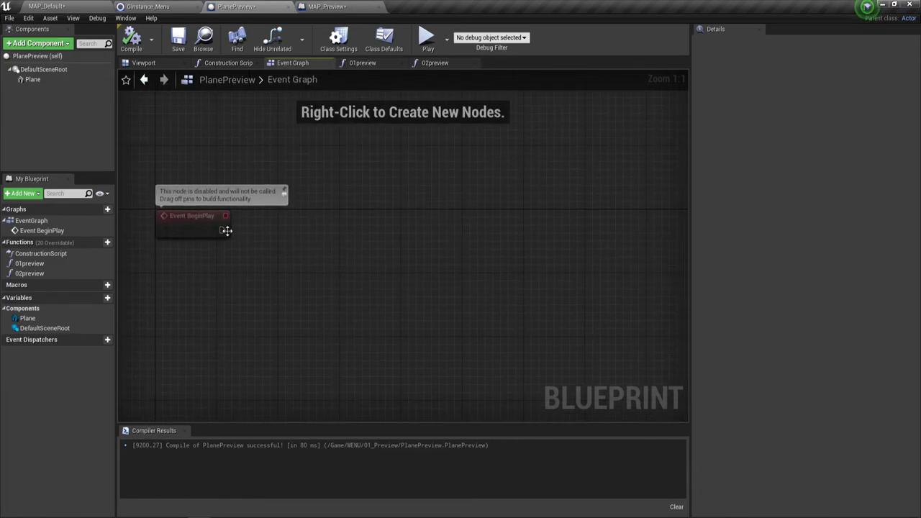
Chain a 01preview call and a 3-second Delay after Event BeginPlay.
left_click_drag(226, 230, 260, 228)
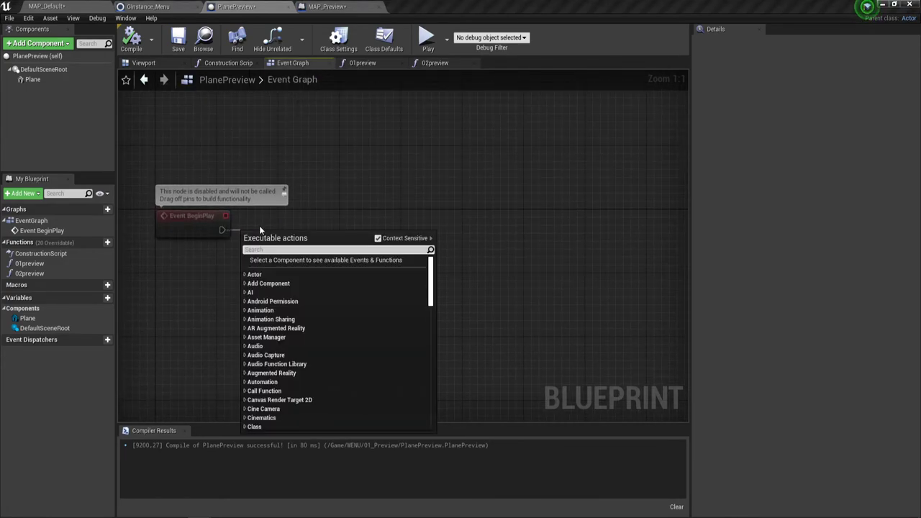
type("set")
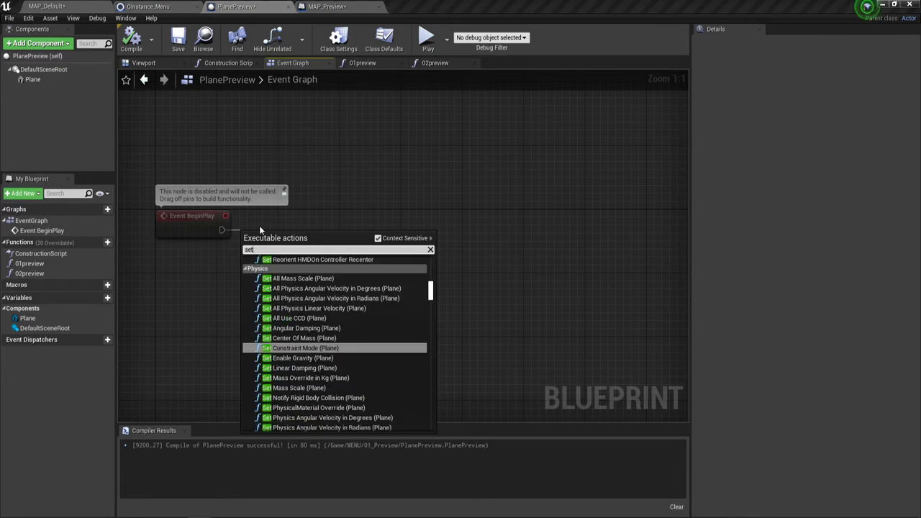
type("ma")
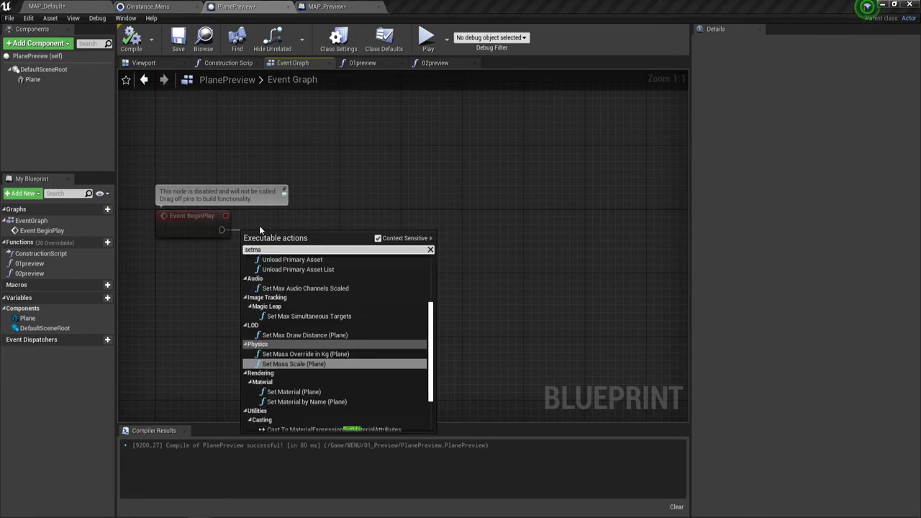
left_click(248, 217)
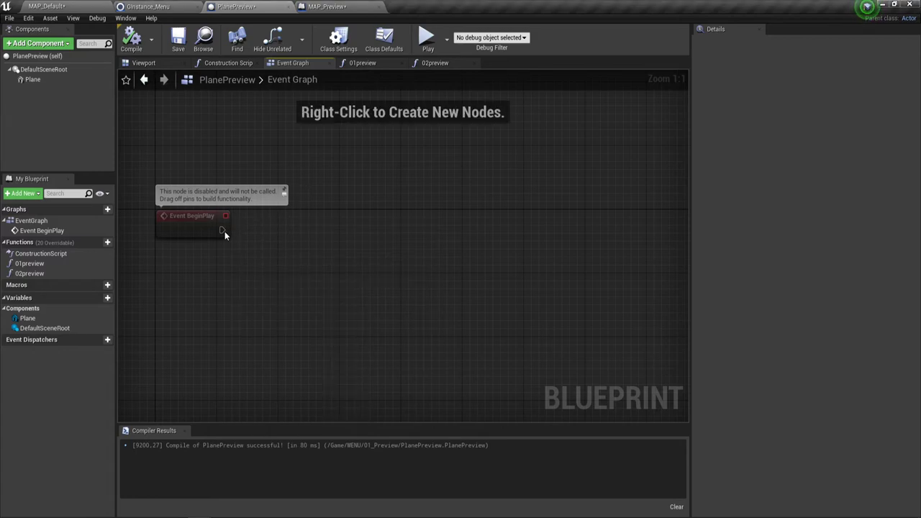
left_click_drag(221, 252, 270, 229)
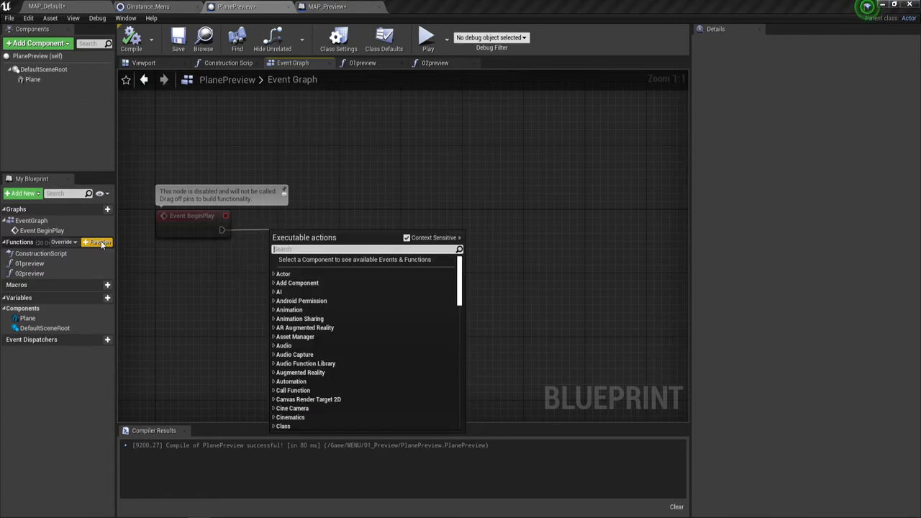
left_click(144, 333)
left_click_drag(30, 264, 267, 229)
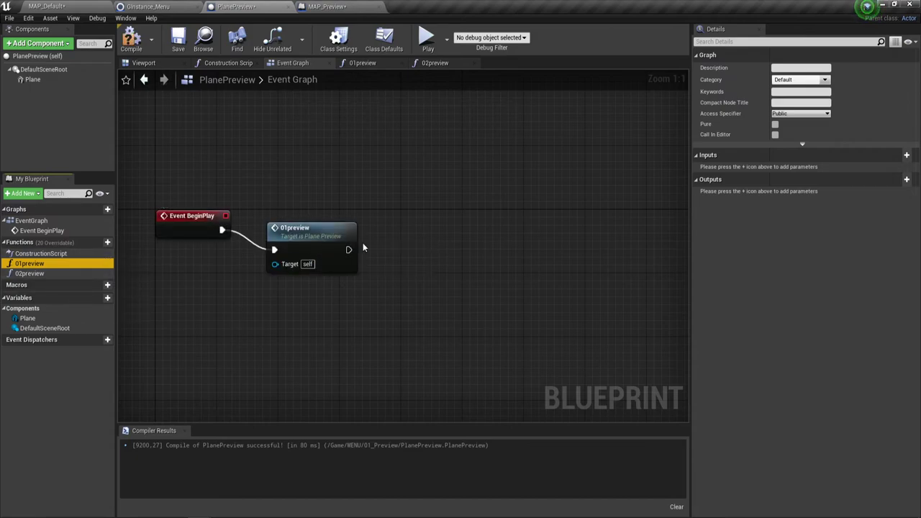
left_click_drag(348, 250, 368, 246)
type("del")
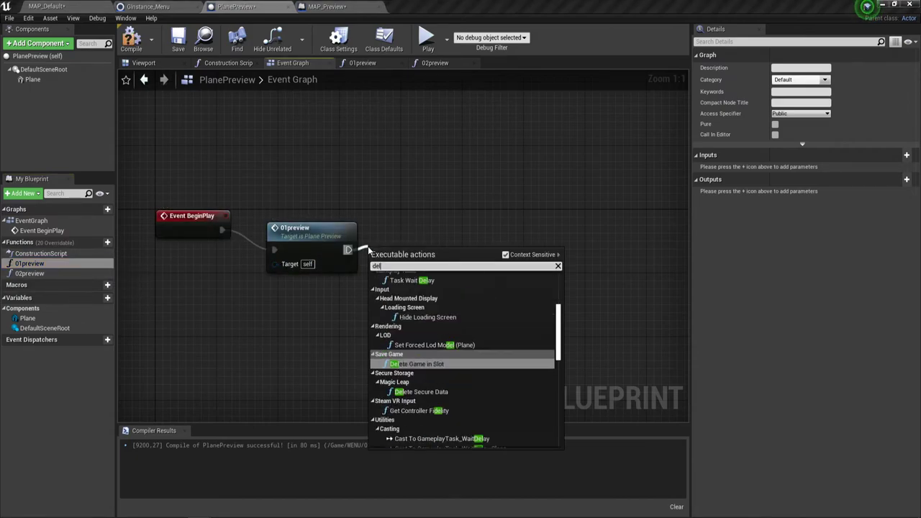
type("ay")
key("Return")
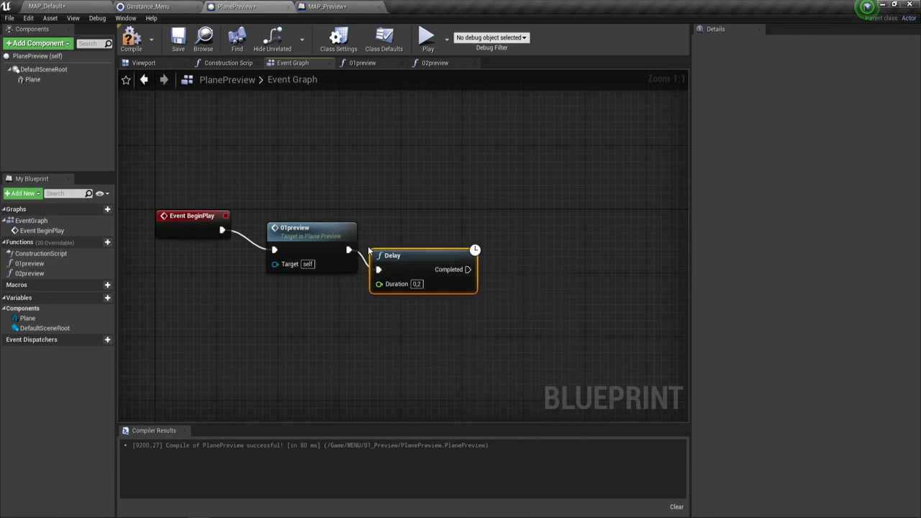
left_click(418, 284)
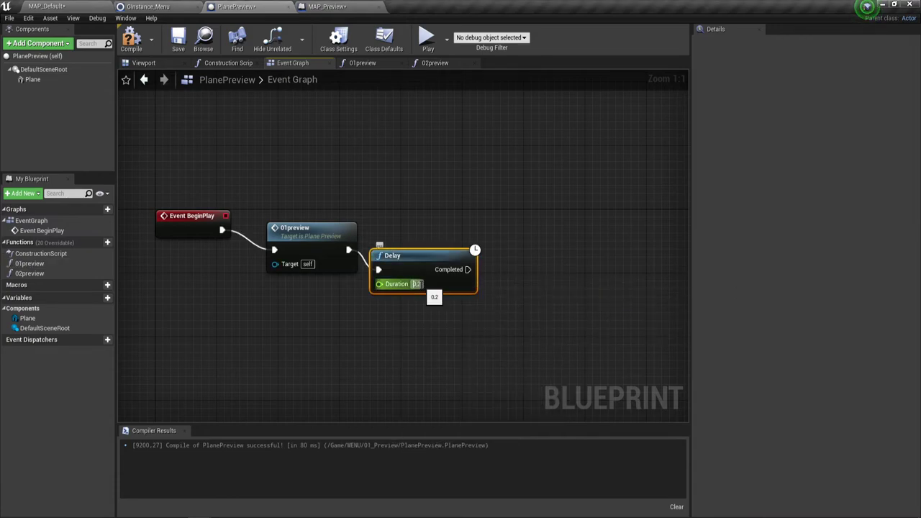
type("3")
key("Return")
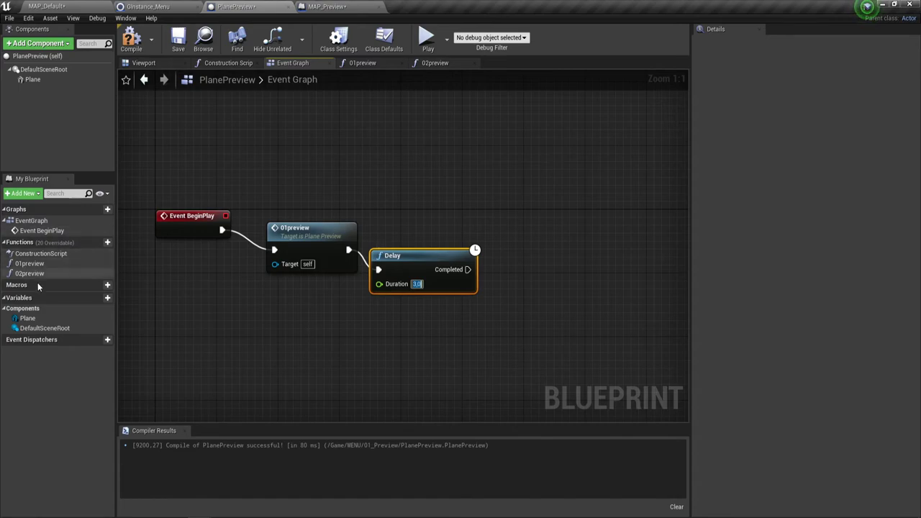
Append a 02preview call and a second 3-second Delay to the chain.
left_click_drag(34, 274, 501, 269)
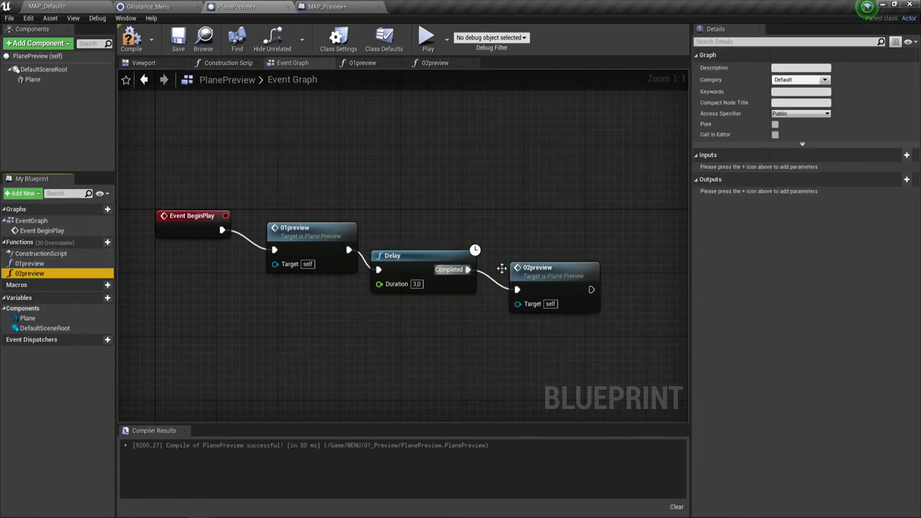
left_click_drag(591, 289, 626, 283)
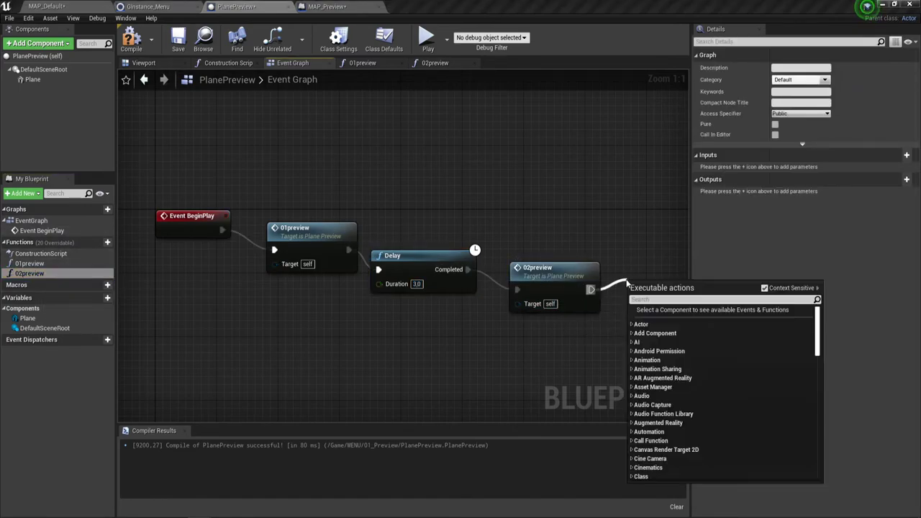
type("delay")
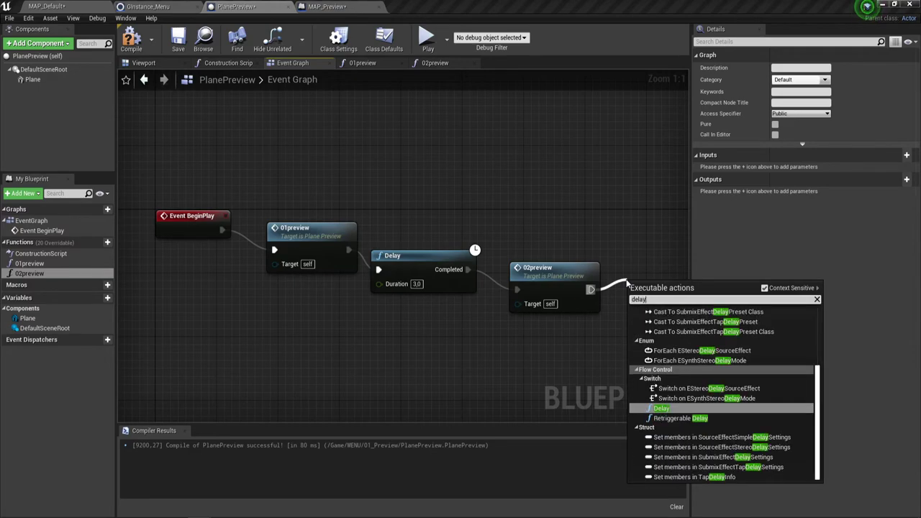
left_click(662, 408)
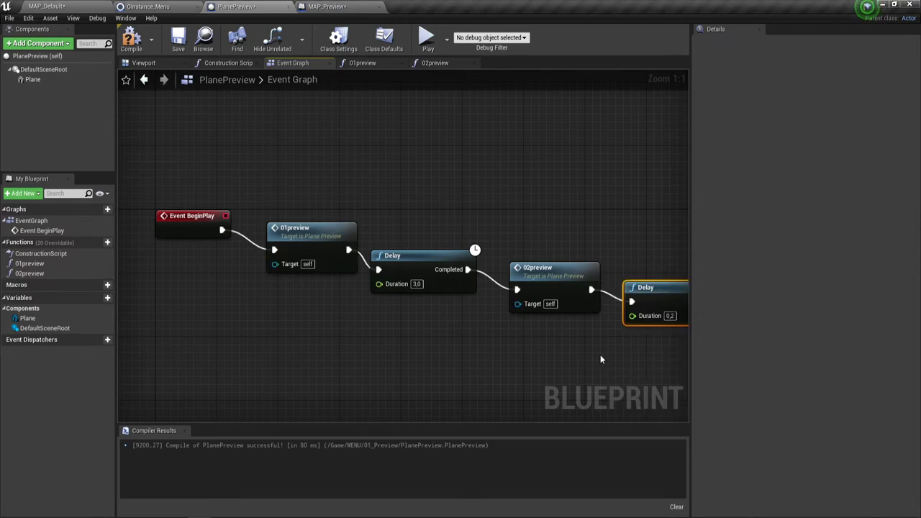
mouse_move(600, 354)
right_mouse_down()
mouse_move(459, 320)
mouse_move(519, 329)
right_mouse_up()
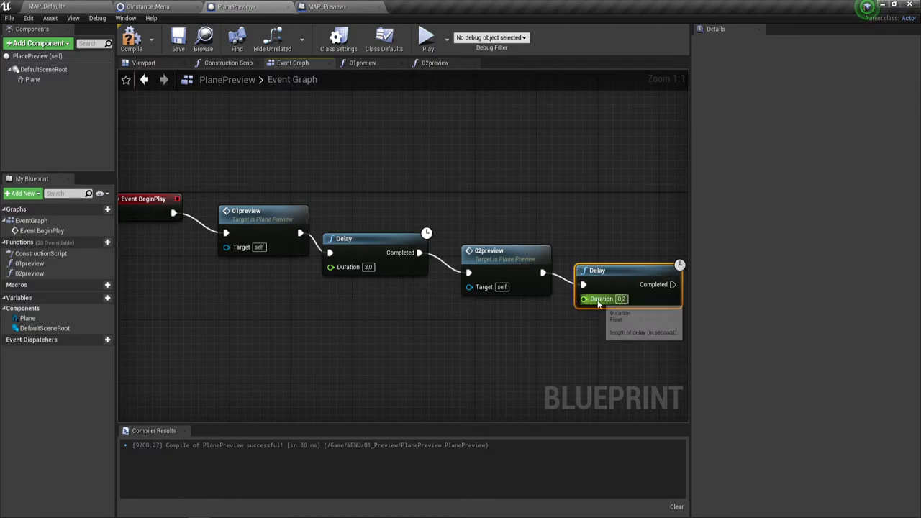
left_click(620, 298)
key("BackSpace")
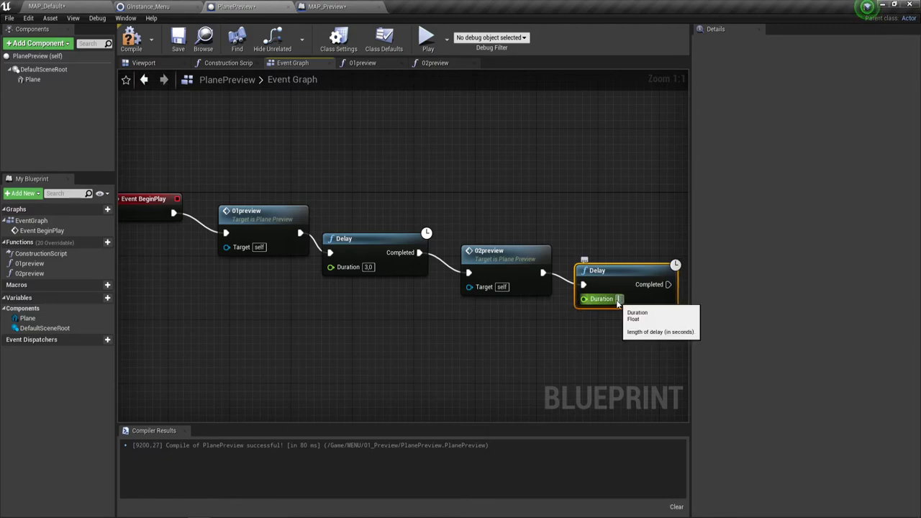
type("3")
key("Return")
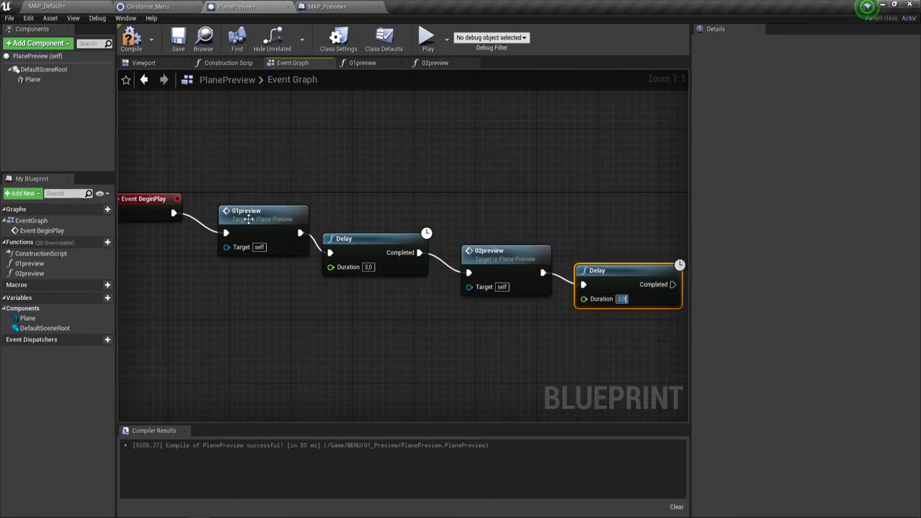
Line up the four chained nodes, then compile and save PlanePreview.
left_click_drag(248, 219, 228, 198)
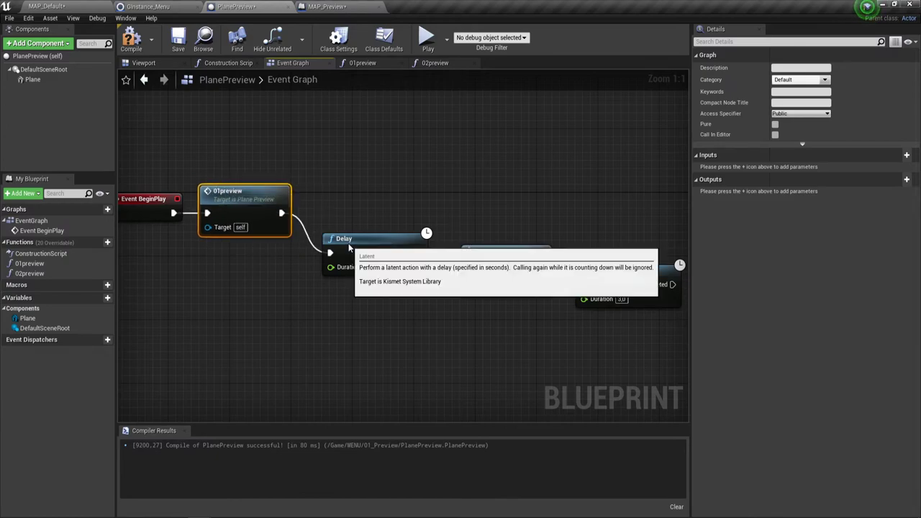
left_click_drag(350, 249, 329, 209)
mouse_move(482, 254)
left_mouse_down()
mouse_move(460, 221)
mouse_move(462, 198)
left_mouse_up()
mouse_move(617, 287)
left_mouse_down()
mouse_move(549, 208)
mouse_move(563, 216)
left_mouse_up()
left_click(131, 40)
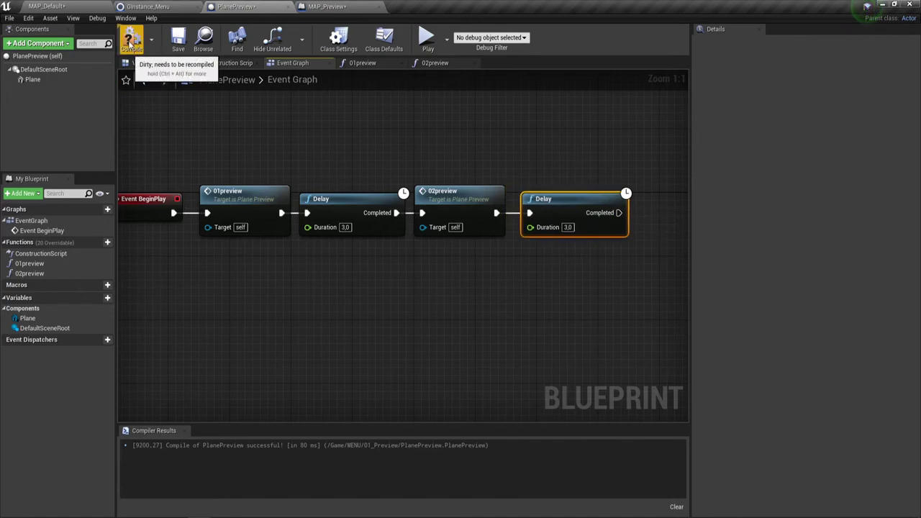
left_click(182, 41)
left_click(47, 6)
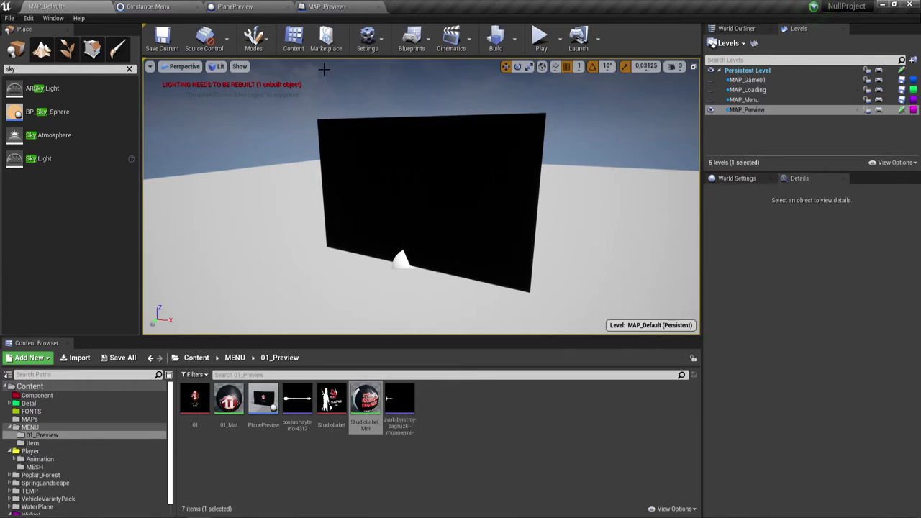
Open Project Settings and show the Maps & Modes page.
left_click(377, 41)
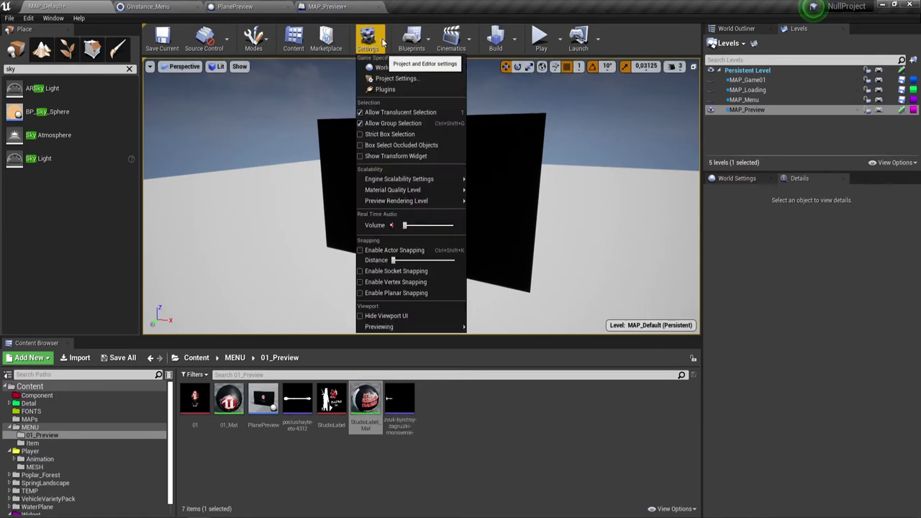
left_click(395, 77)
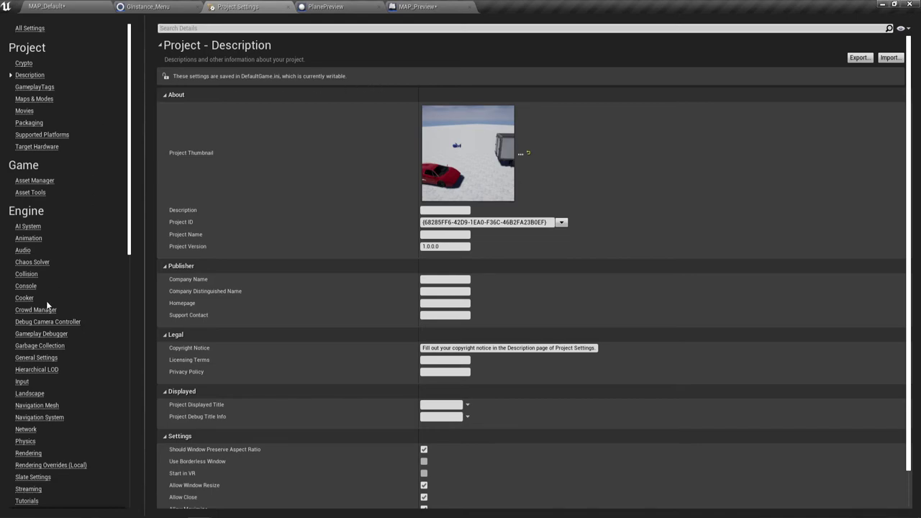
left_click(34, 98)
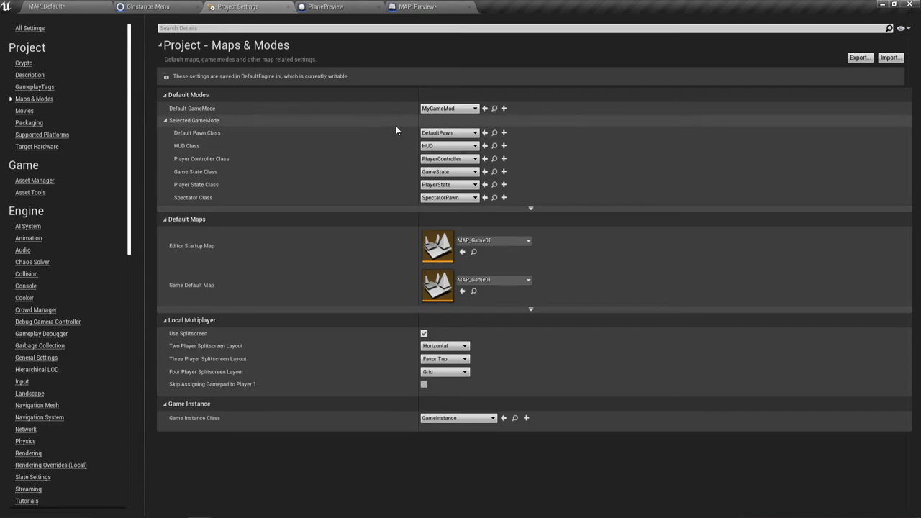
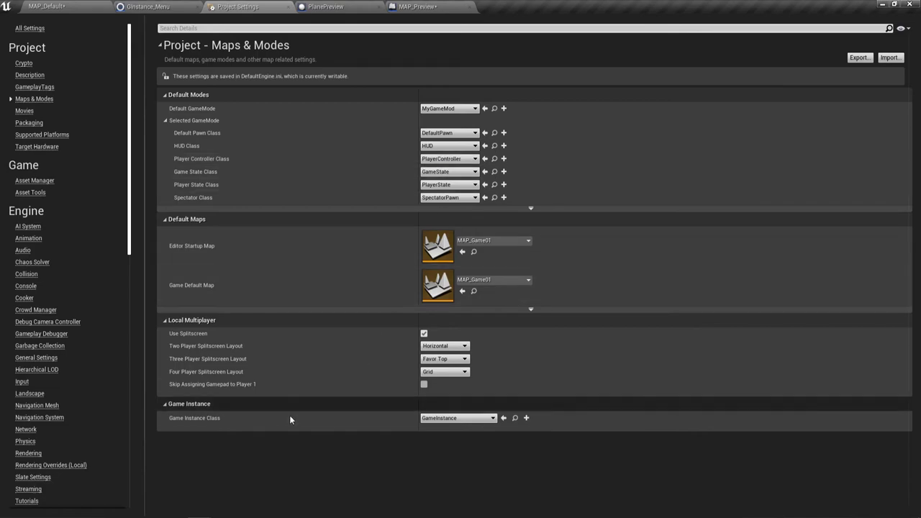
Set Game Instance Class to GInstance_Menu and both Editor Startup Map and Game Default Map to MAP_Default.
left_click(493, 418)
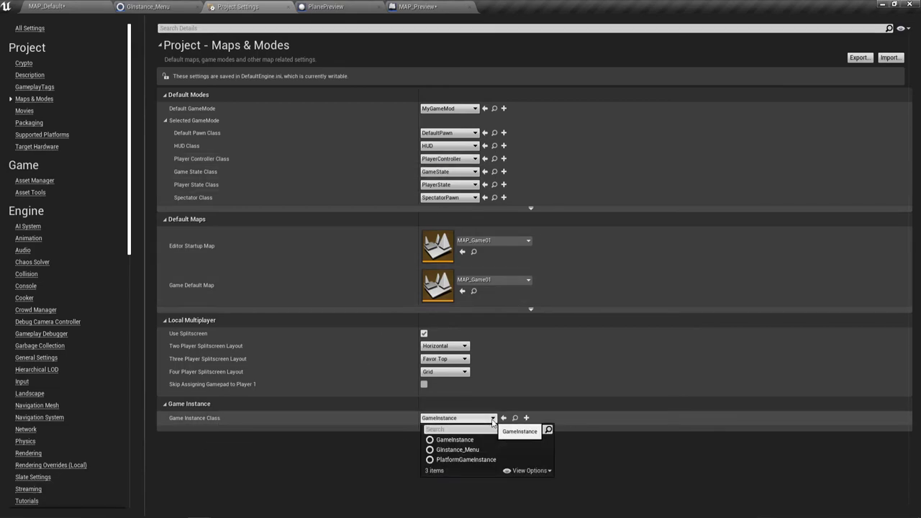
left_click(453, 450)
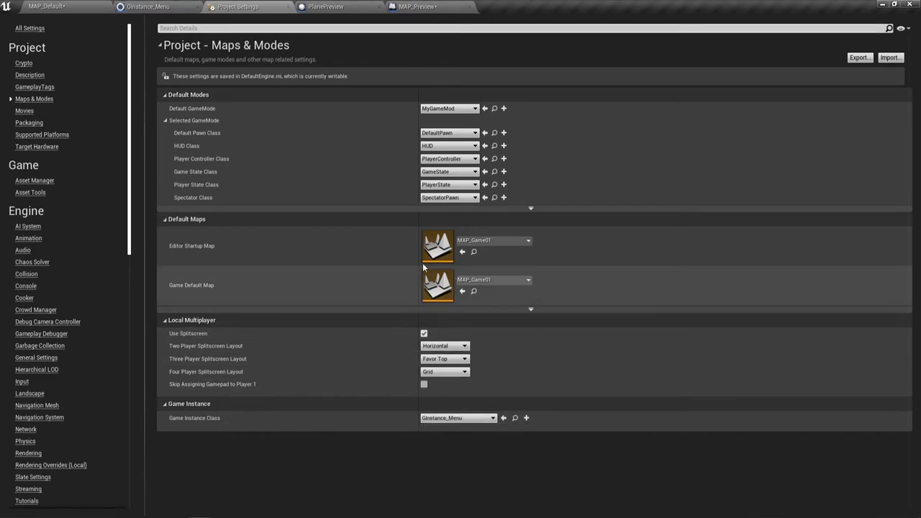
left_click(502, 244)
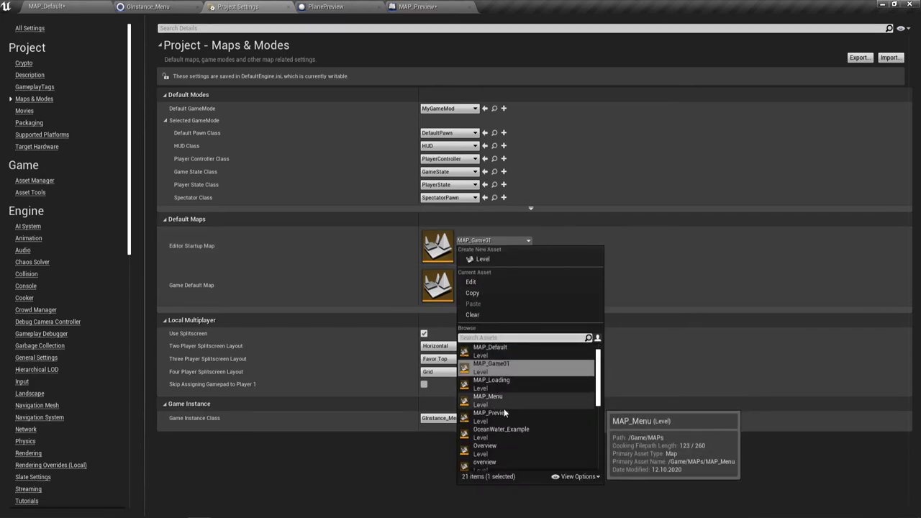
scroll(504, 408, "down", 1)
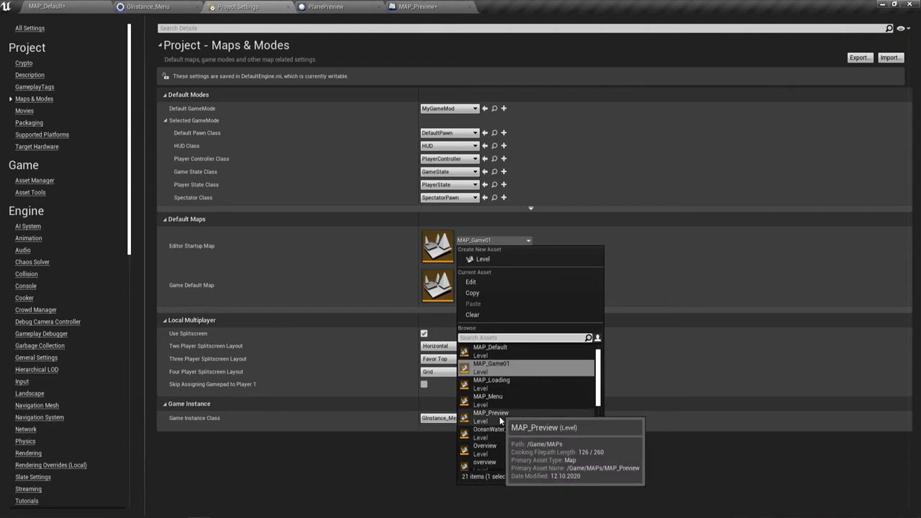
scroll(499, 418, "down", 3)
scroll(508, 425, "down", 3)
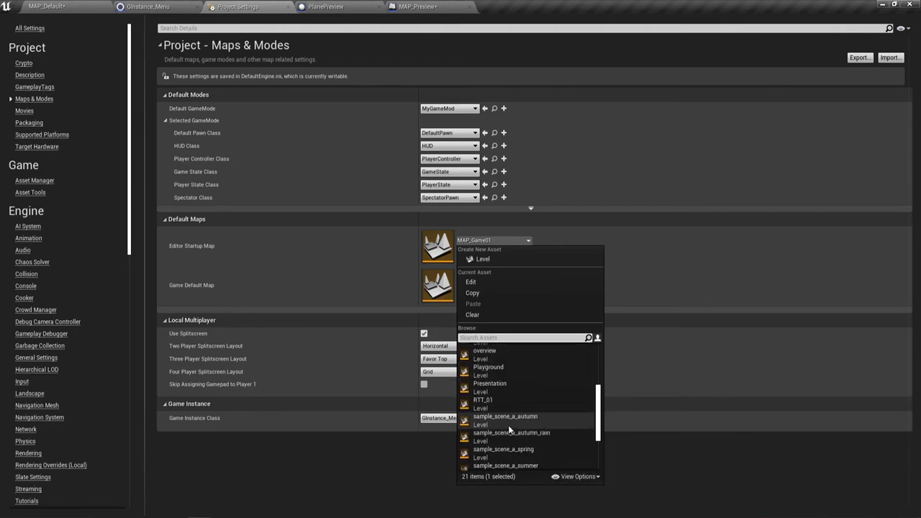
scroll(509, 425, "down", 3)
scroll(508, 426, "up", 3)
scroll(508, 426, "up", 2)
scroll(508, 426, "up", 3)
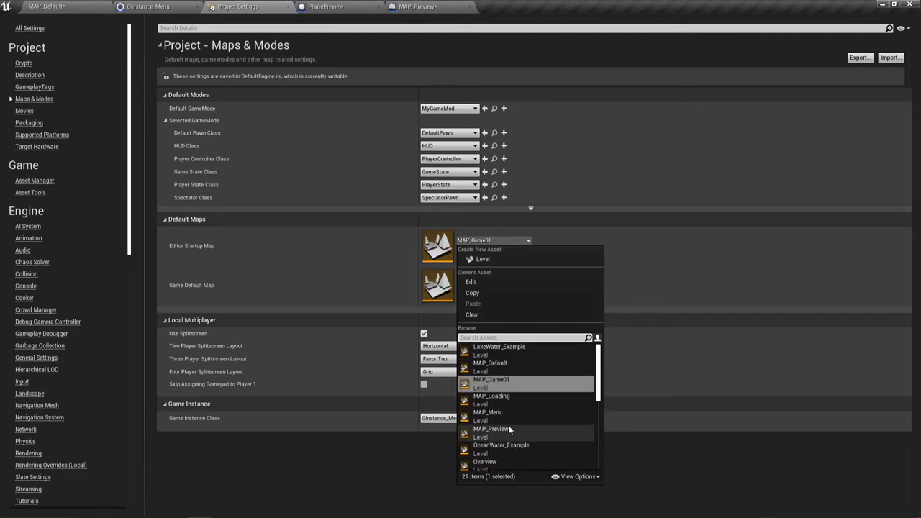
left_click(490, 364)
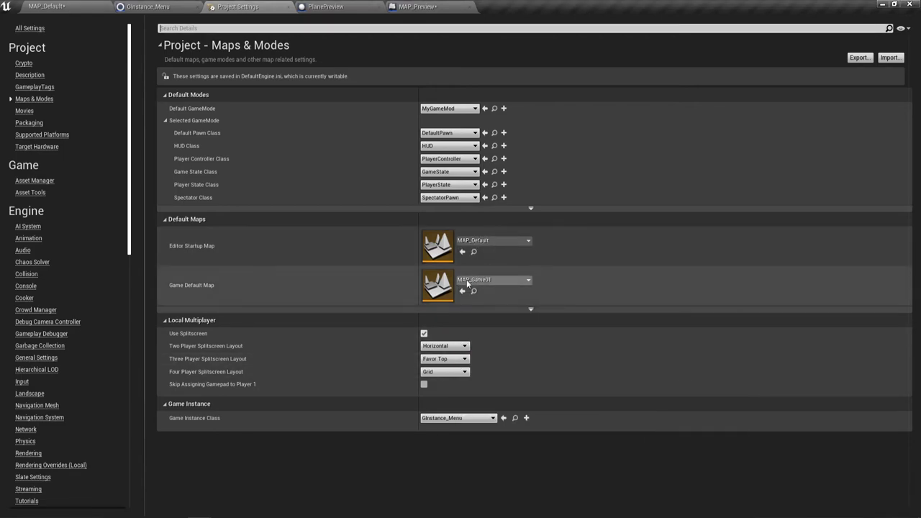
left_click(482, 279)
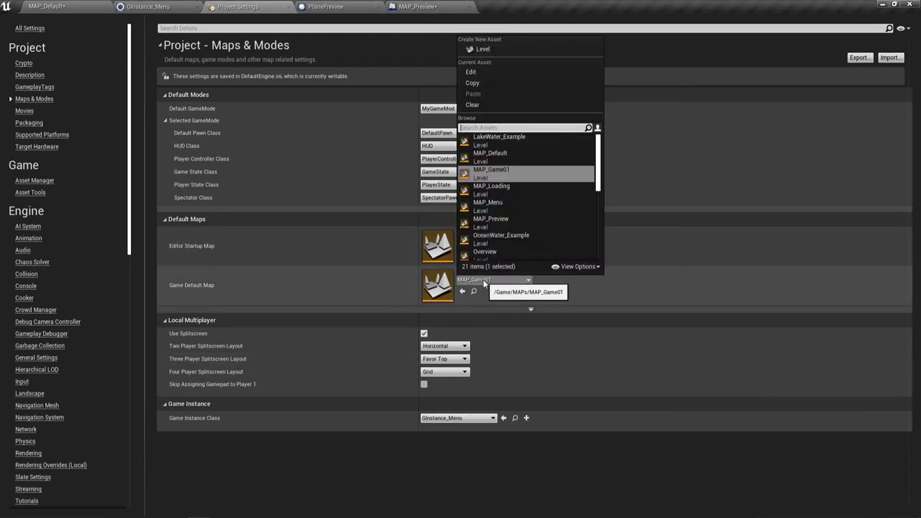
left_click(496, 151)
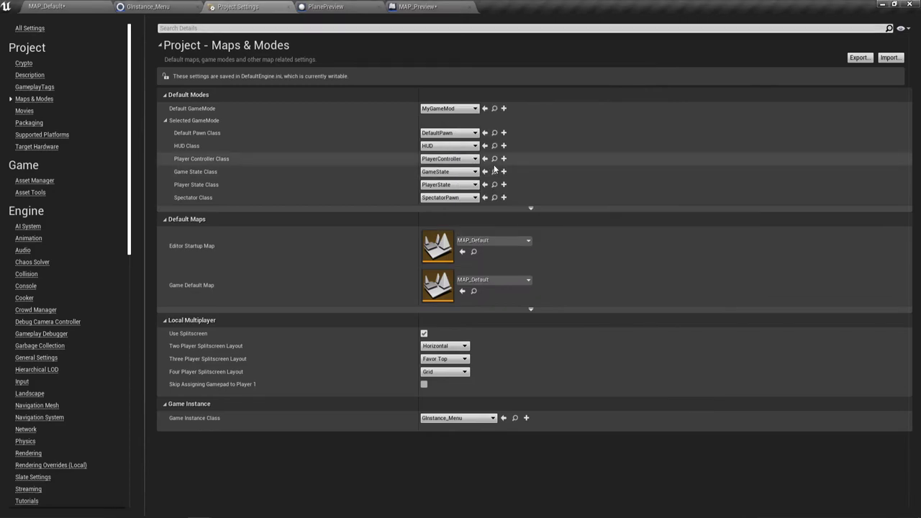
Close Project Settings, switch to the MAP_Default level and select the PlanePreview plane.
left_click(288, 8)
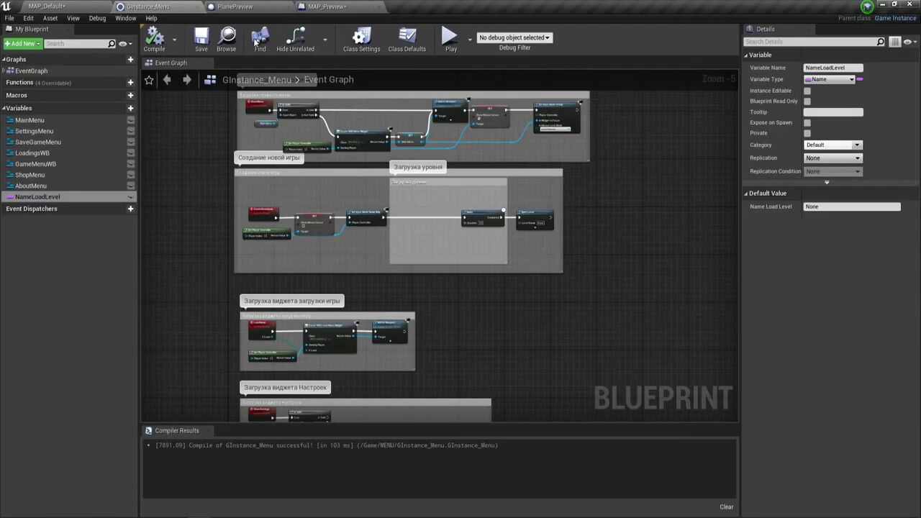
left_click(48, 7)
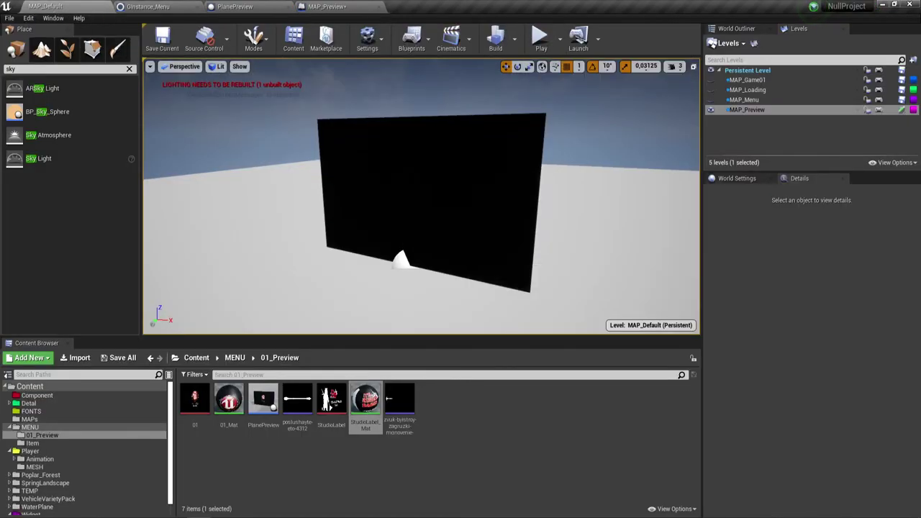
left_click(408, 257)
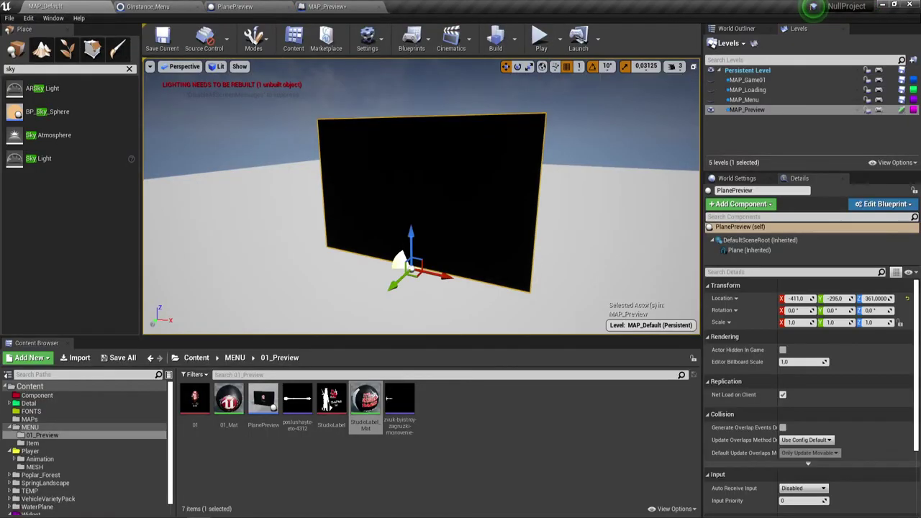
Play-test the level in the editor, then stop the session with Esc.
left_click(541, 40)
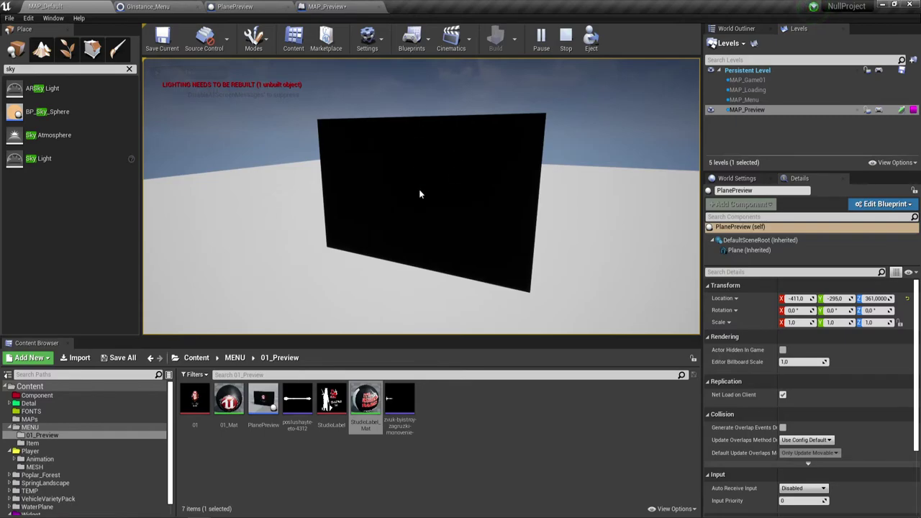
left_click(448, 223)
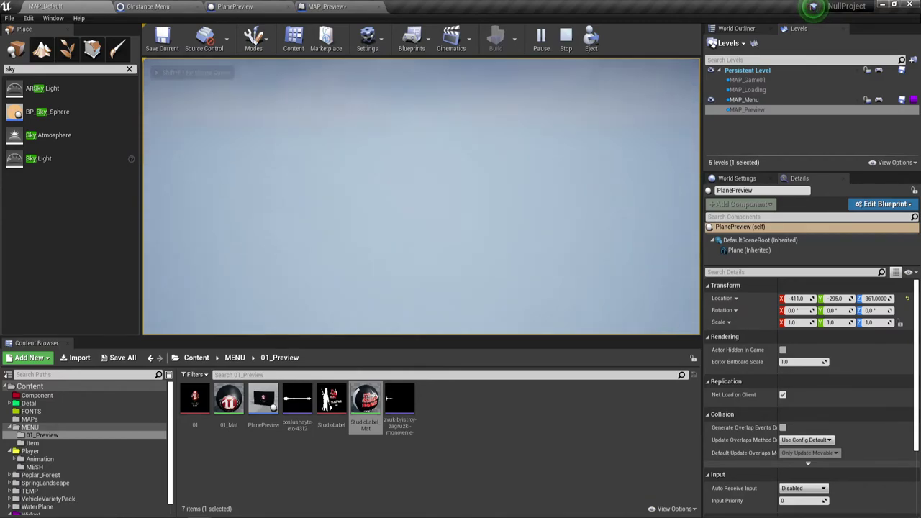
key("Escape")
Reselect PlanePreview and orbit the view to see the plane from the side.
mouse_move(582, 272)
right_mouse_down()
mouse_move(479, 140)
mouse_move(461, 216)
mouse_move(526, 145)
right_mouse_up()
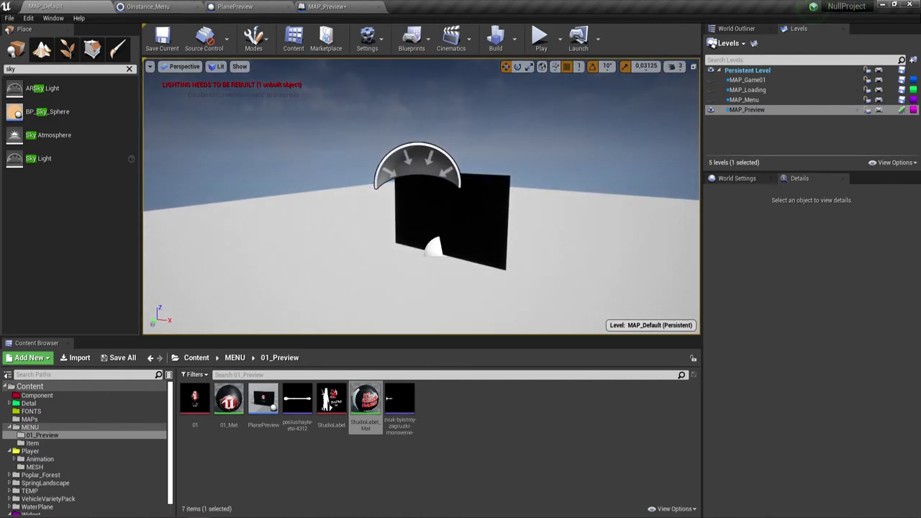
left_click(446, 216)
scroll(863, 421, "down", 3)
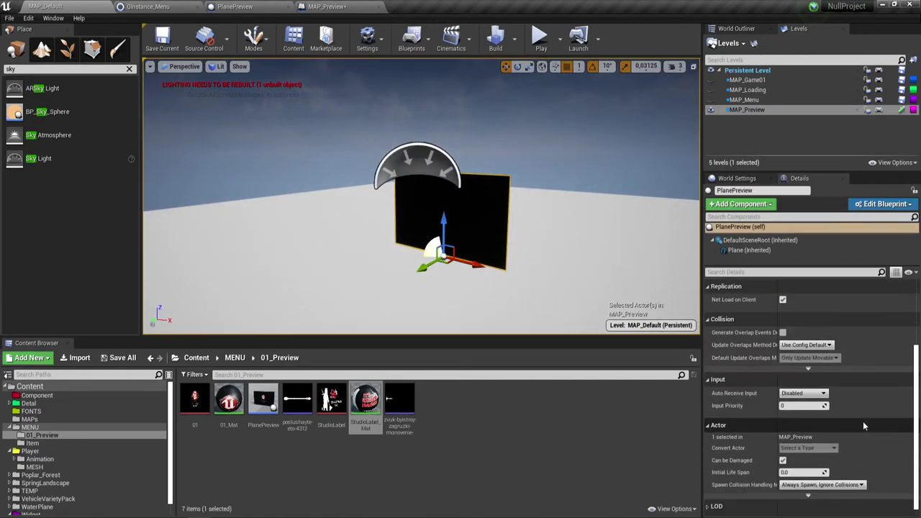
scroll(862, 421, "up", 2)
scroll(862, 420, "up", 1)
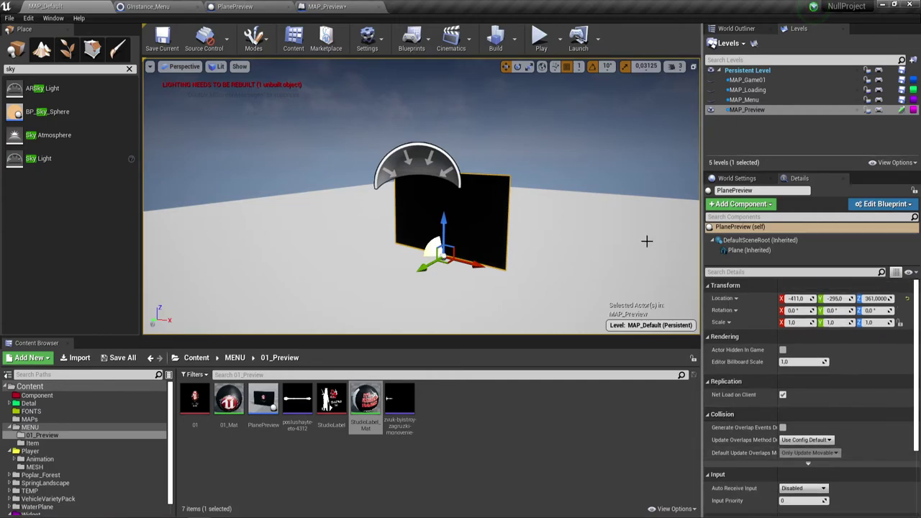
mouse_move(510, 247)
left_mouse_down("alt")
mouse_move(432, 247)
mouse_move(540, 269)
left_mouse_up("alt")
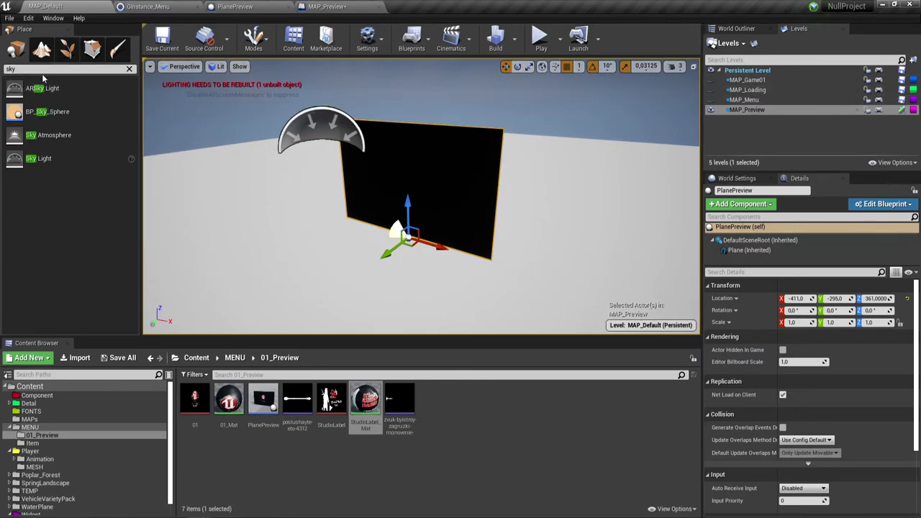
Search 'li' in Place Actors and drop a point light in front of the plane.
key("BackSpace")
key("BackSpace")
key("BackSpace")
type("l")
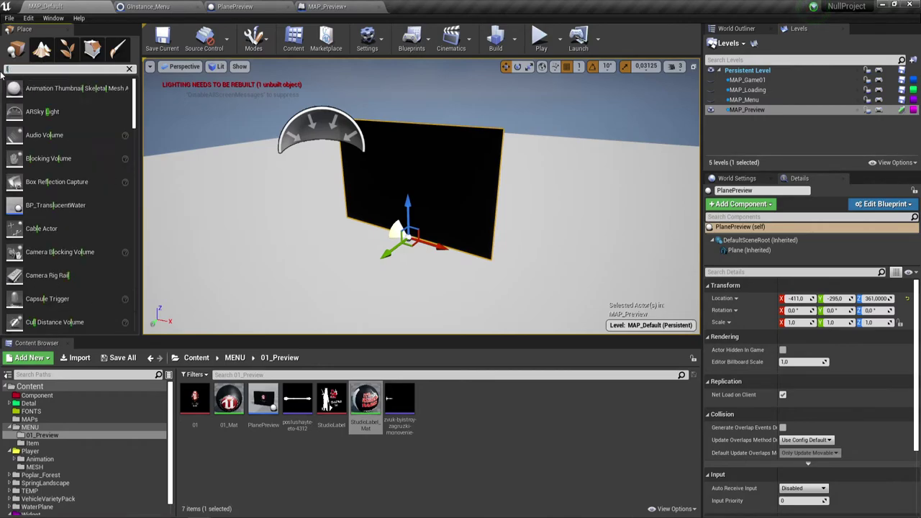
type("i")
scroll(33, 204, "down", 3)
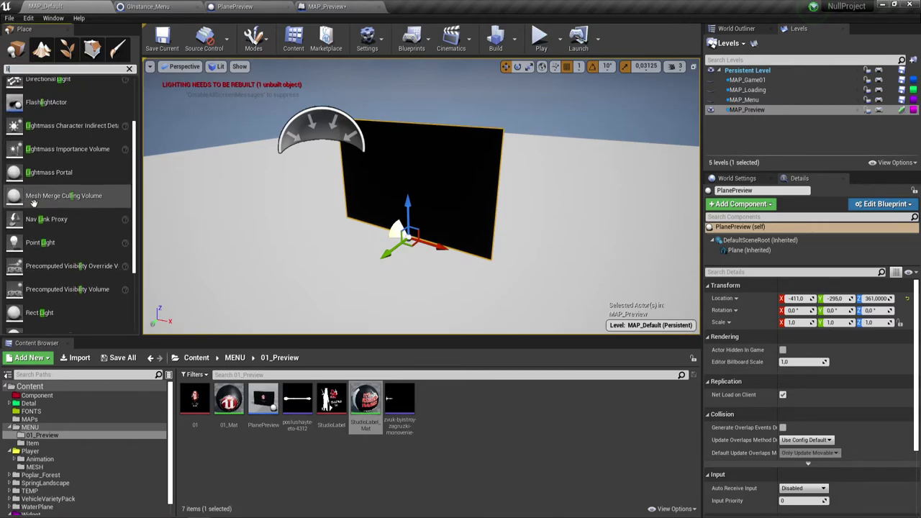
left_click_drag(40, 242, 324, 198)
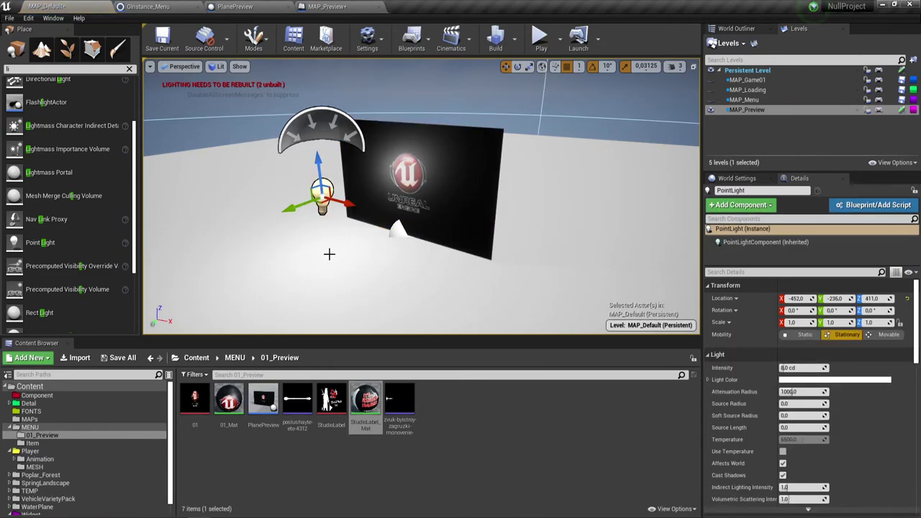
Rotate PlanePreview about 70° around its vertical axis with the rotate tool.
mouse_move(329, 253)
right_mouse_down()
mouse_move(345, 180)
mouse_move(445, 229)
right_mouse_up()
left_click(445, 229)
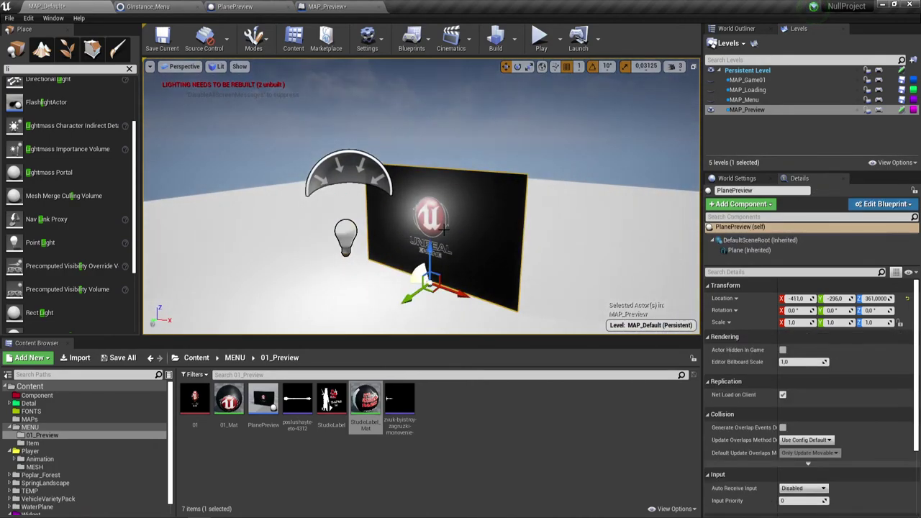
left_click(518, 66)
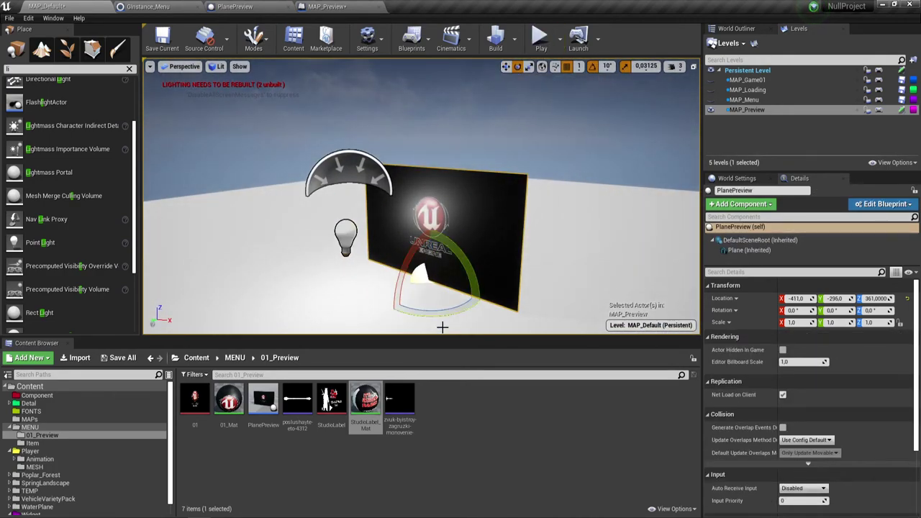
left_click_drag(469, 309, 432, 316)
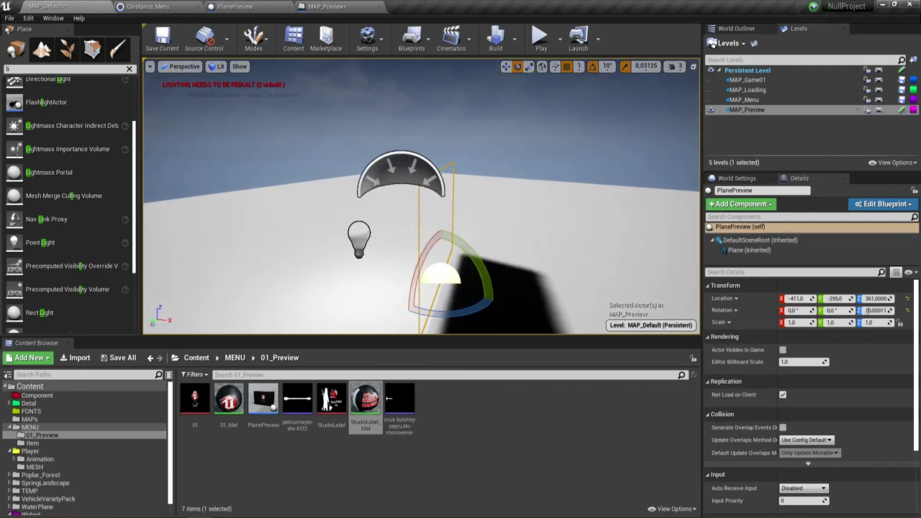
right_click_drag(432, 316, 338, 317)
right_click_drag(477, 184, 432, 184)
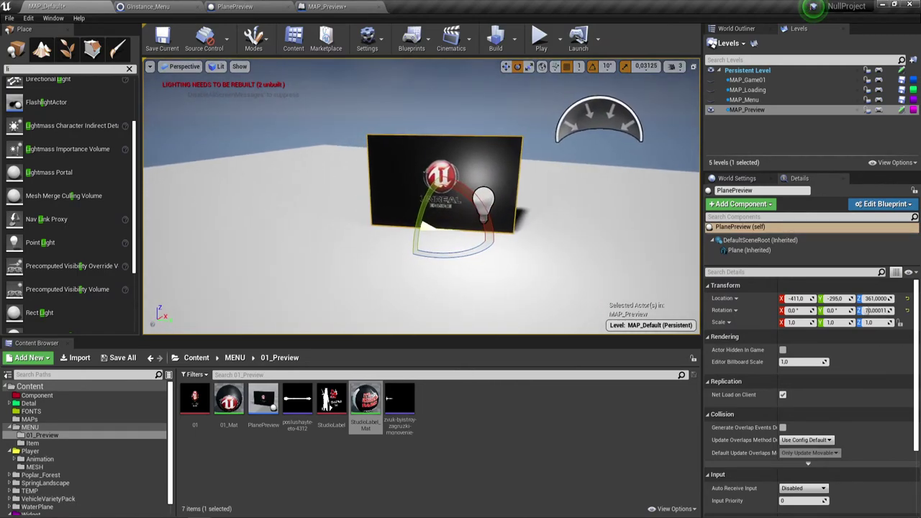
Delete the point light, tilt PlanePreview about ten degrees, and frame it in view.
left_click(482, 197)
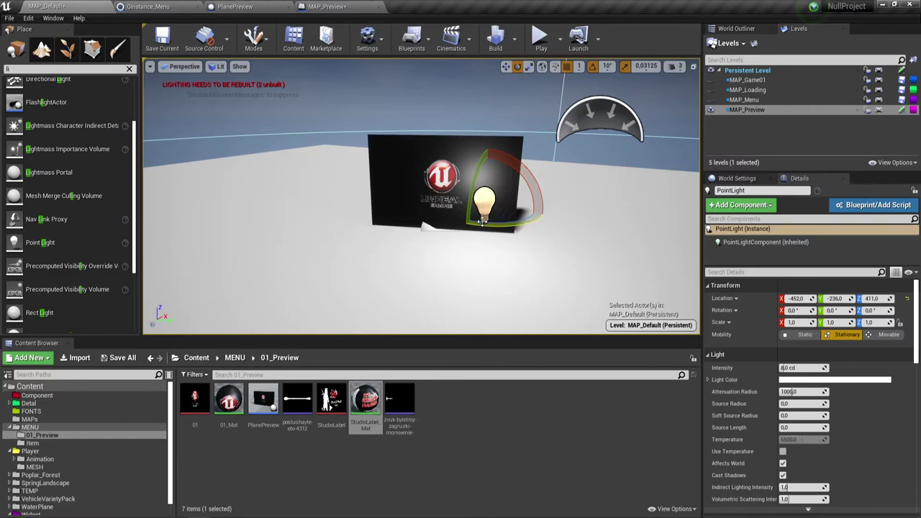
key("Delete")
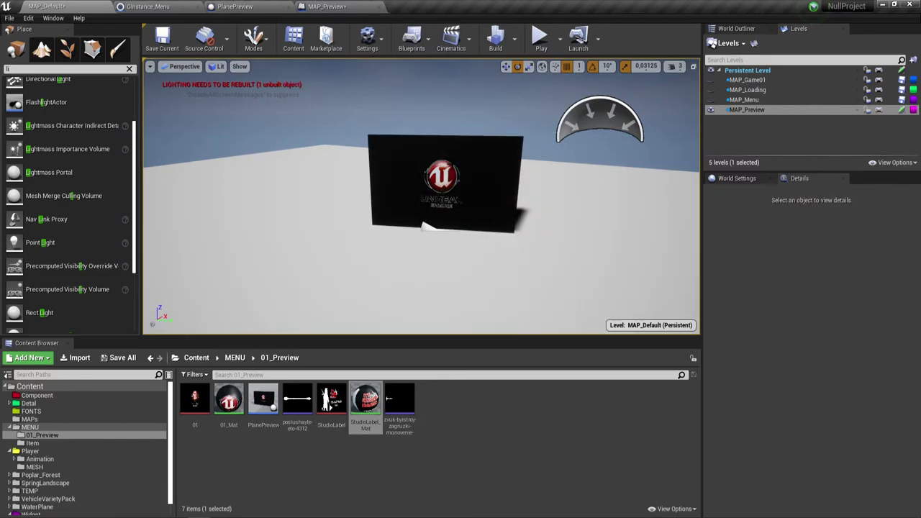
left_click(429, 226)
left_click_drag(429, 226, 465, 253)
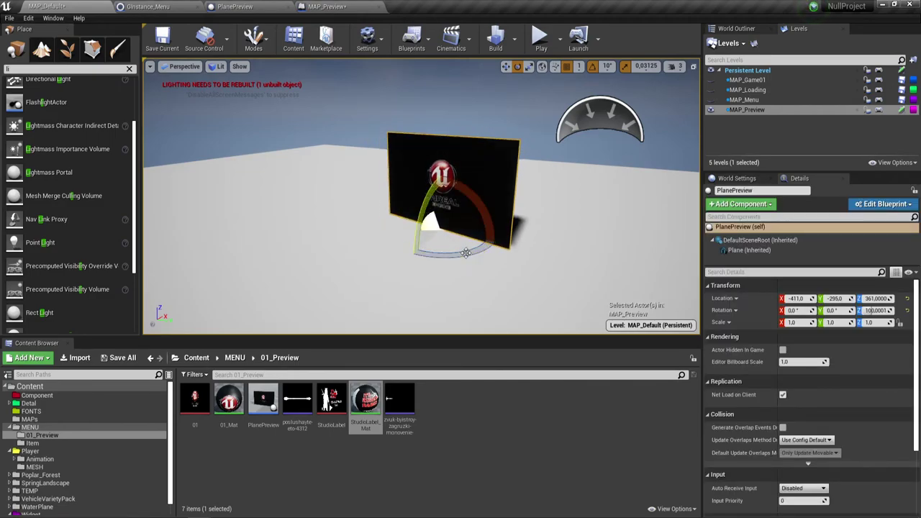
left_click_drag(430, 219, 431, 223)
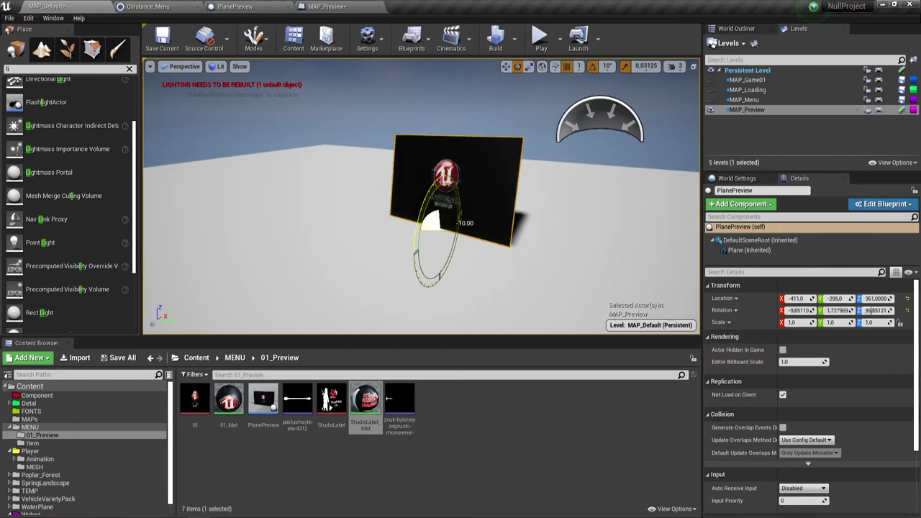
key("w")
key("f")
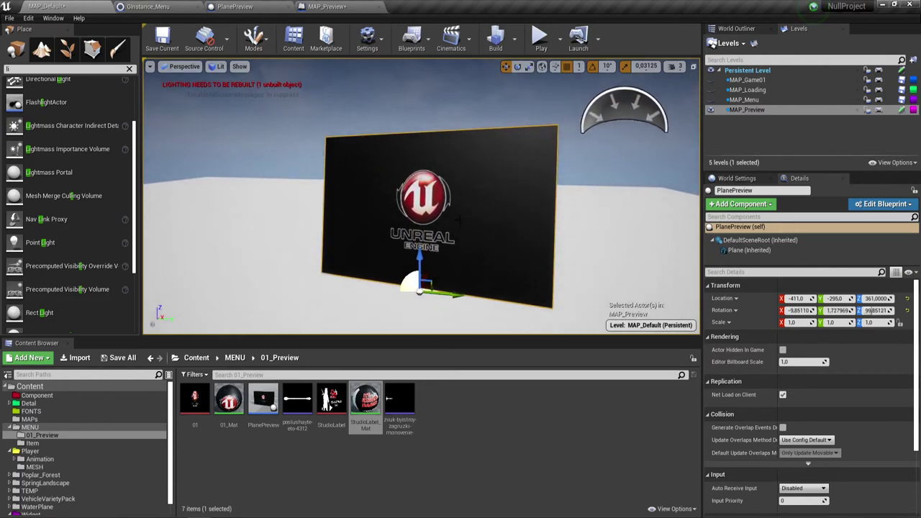
left_click_drag(464, 222, 473, 228)
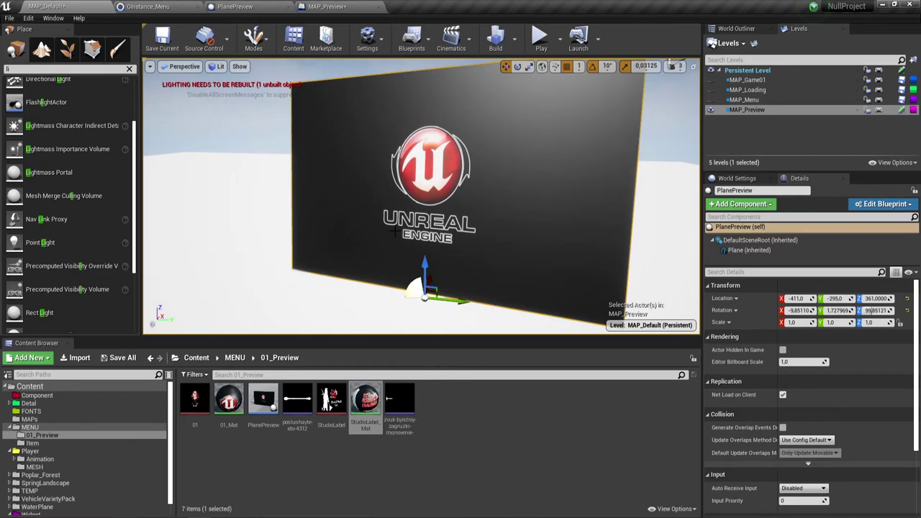
Open the MENU content folder and make the MAP_Menu level visible in Levels.
left_click(235, 358)
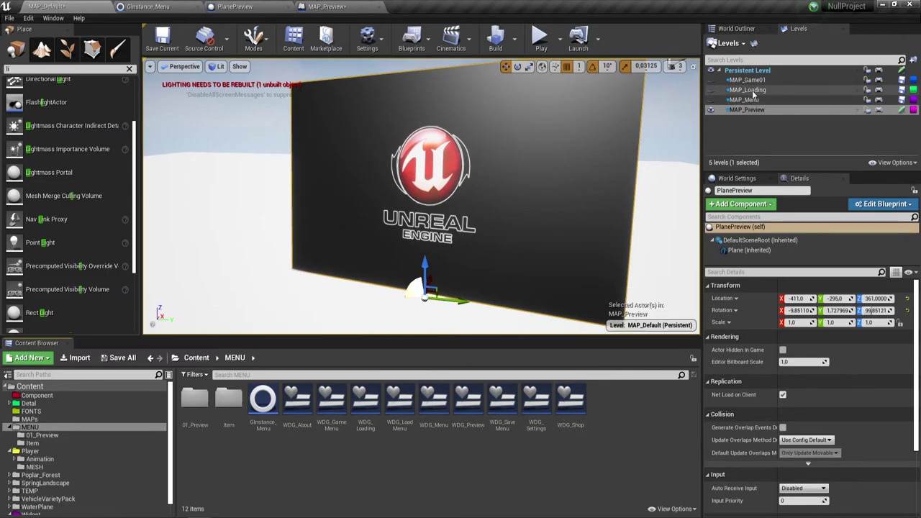
left_click(752, 101)
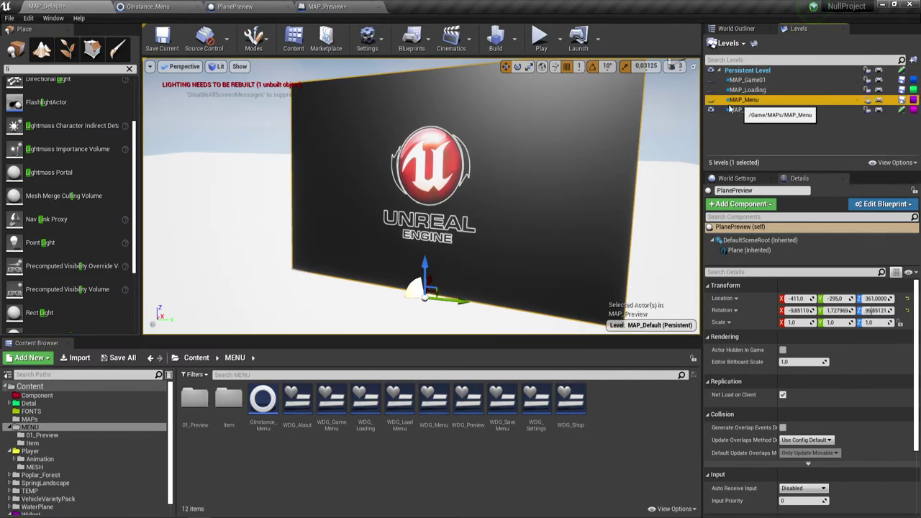
left_click(711, 100)
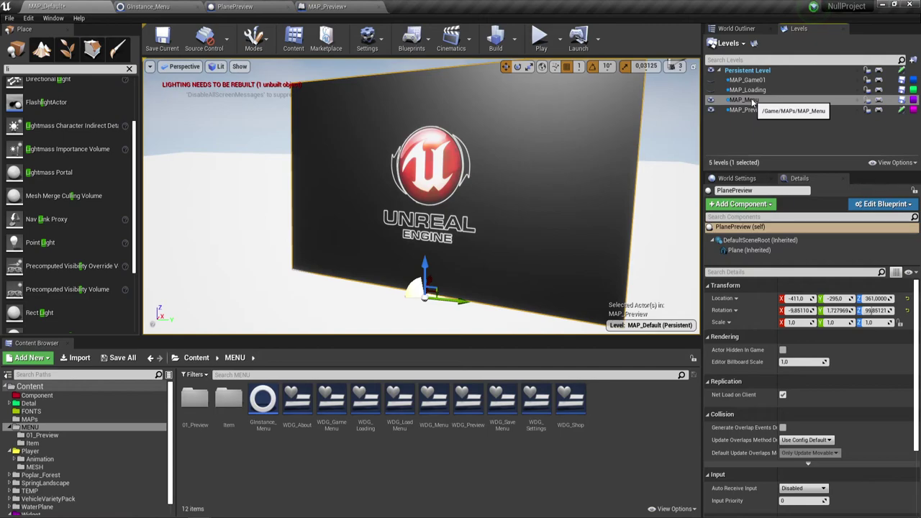
Open the MAP_Menu level blueprint and add a Create Widget node after LoadMenu.
left_click(880, 100)
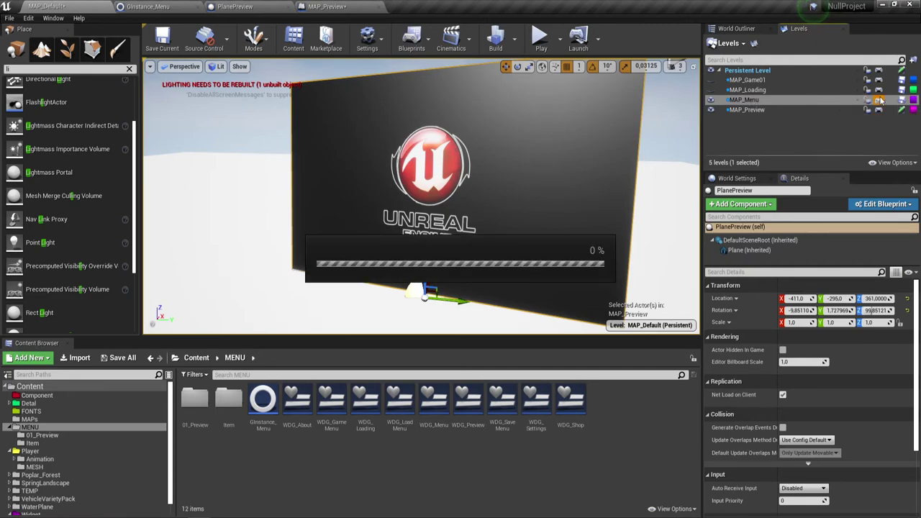
scroll(362, 230, "up", 4)
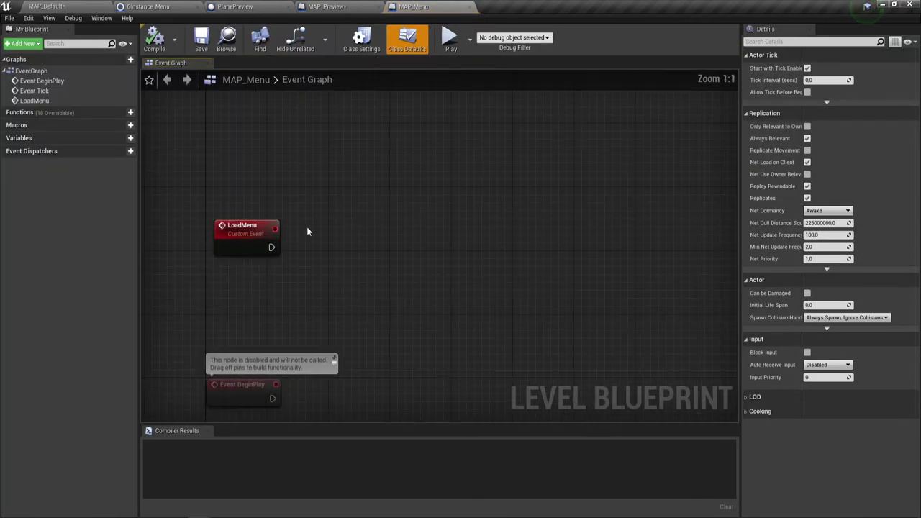
right_click_drag(306, 227, 362, 203)
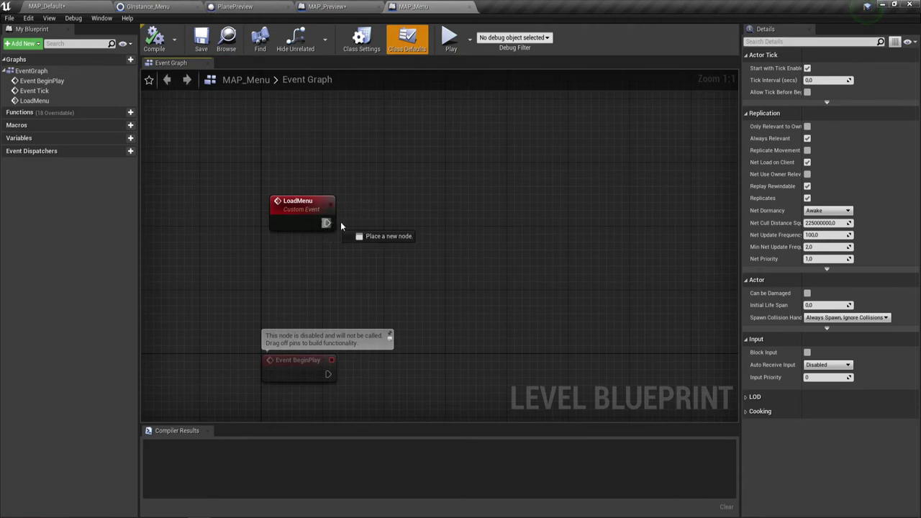
left_click_drag(342, 226, 389, 215)
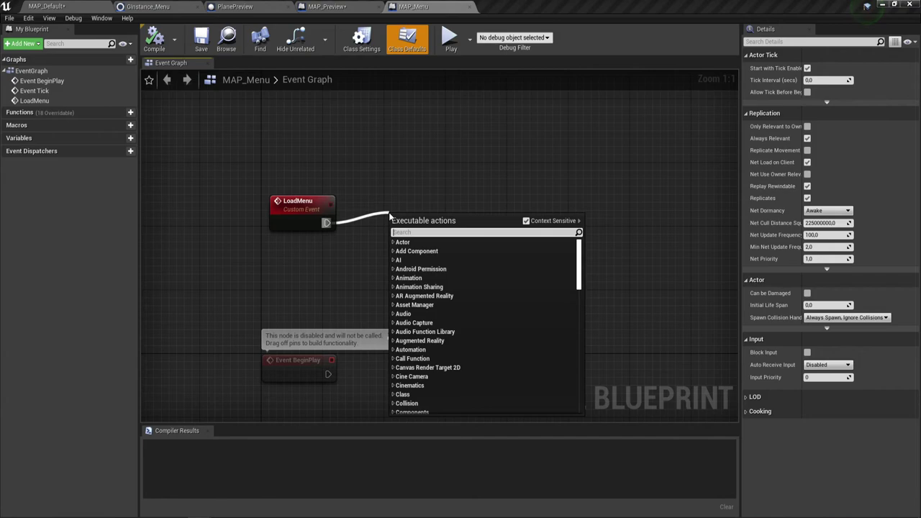
type("Cre")
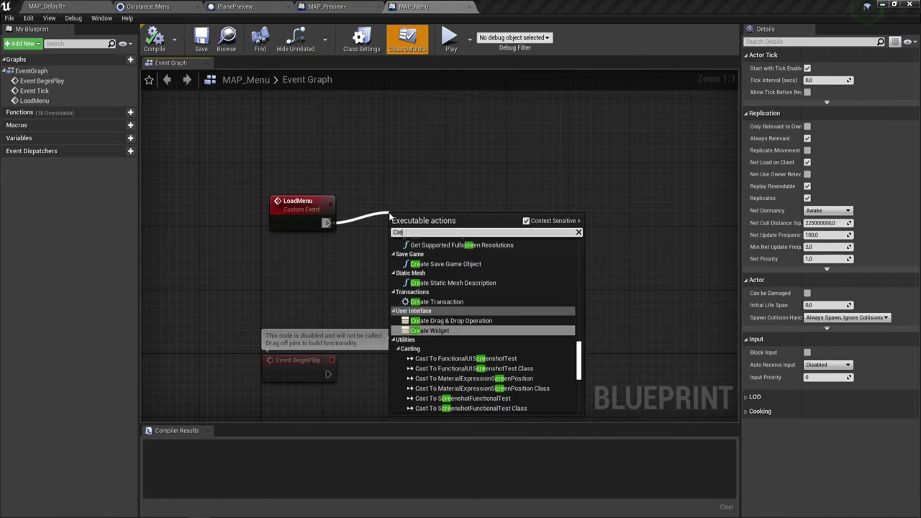
left_click(445, 330)
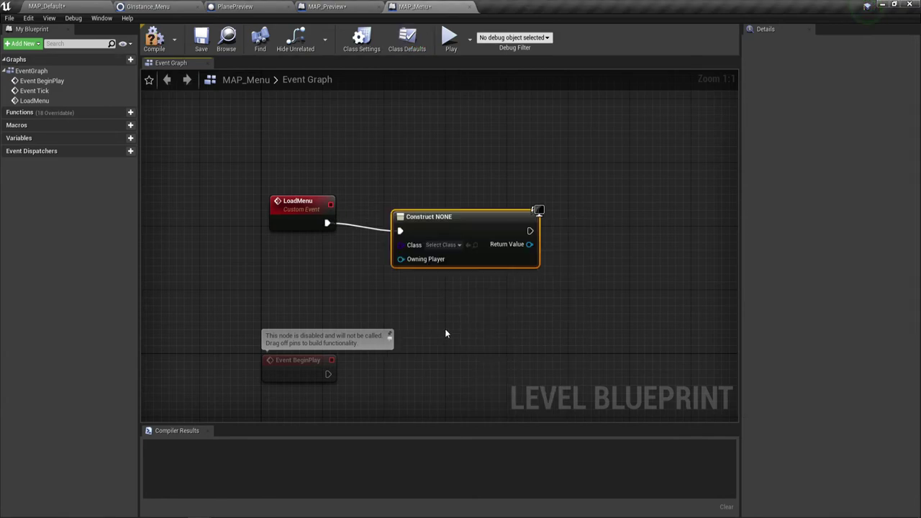
right_click_drag(459, 277, 364, 271)
left_click_drag(357, 209, 327, 201)
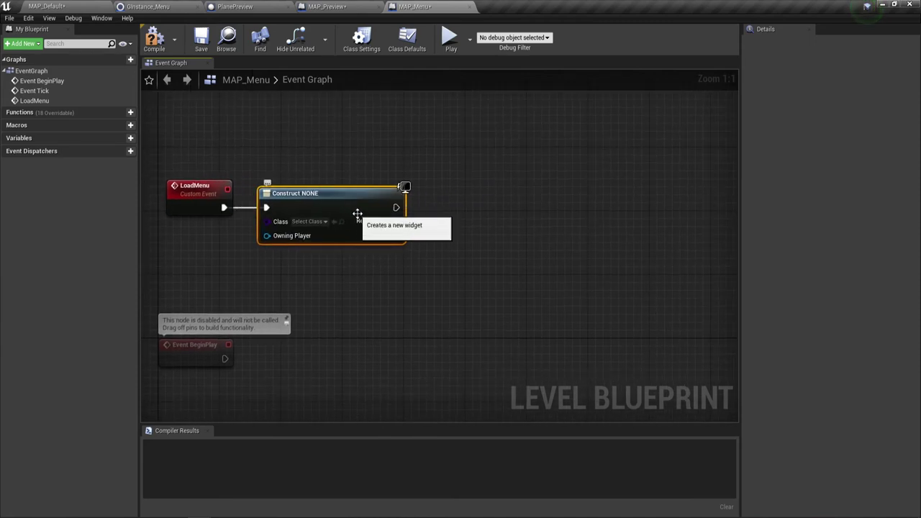
Add an Add to Viewport node for the widget and set the widget class to WDG_Menu.
left_click_drag(396, 221, 432, 207)
type("add")
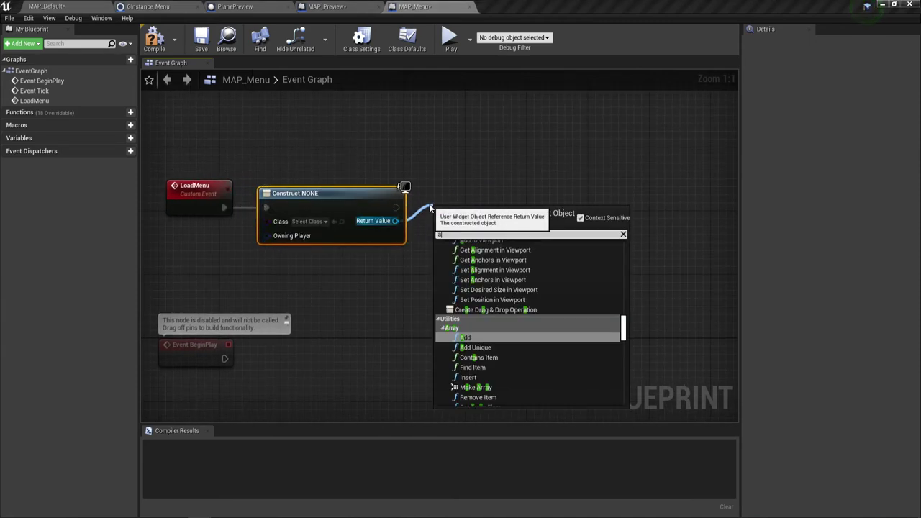
left_click(476, 287)
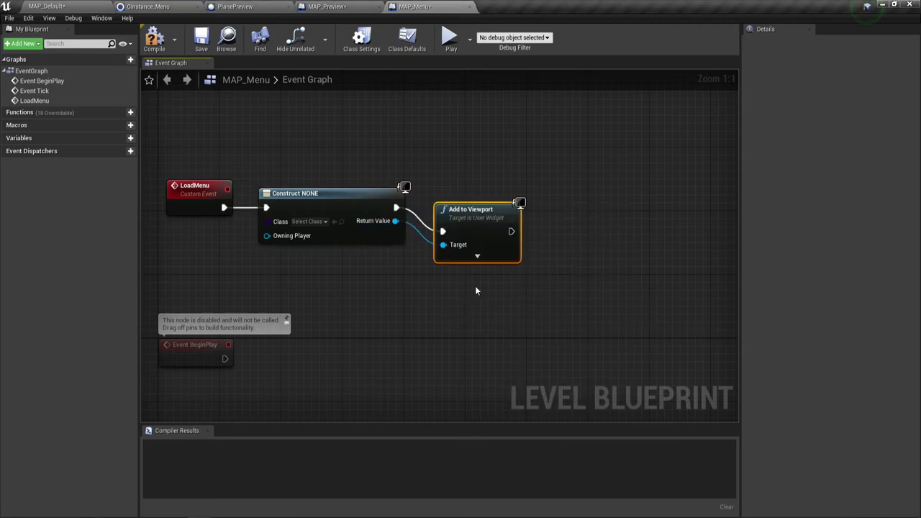
left_click(325, 223)
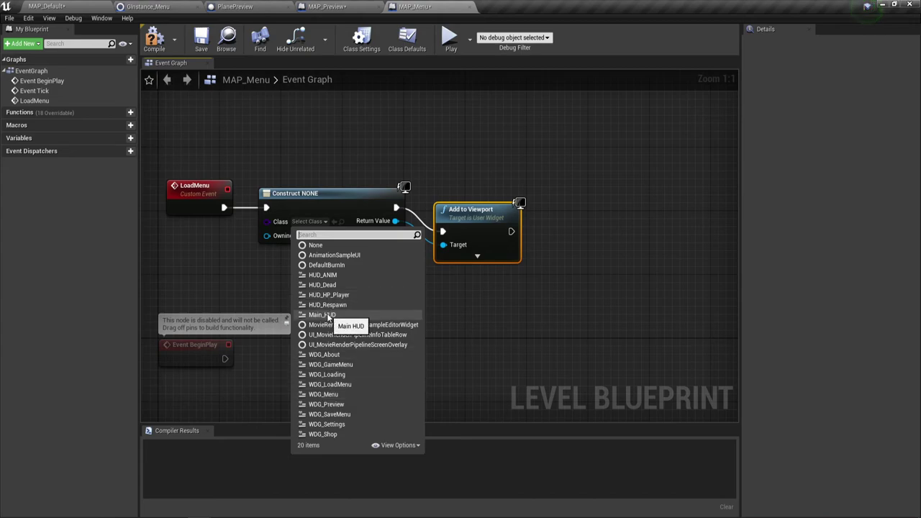
left_click(328, 395)
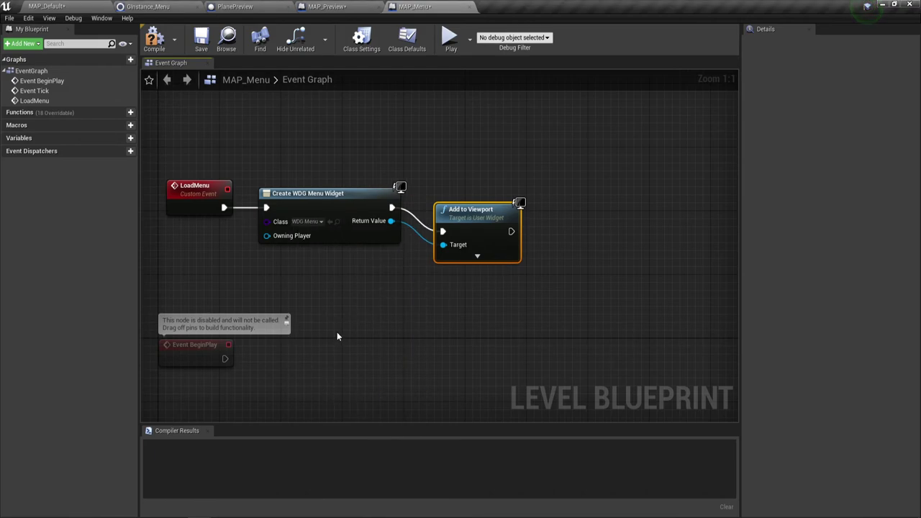
right_click_drag(526, 309, 492, 305)
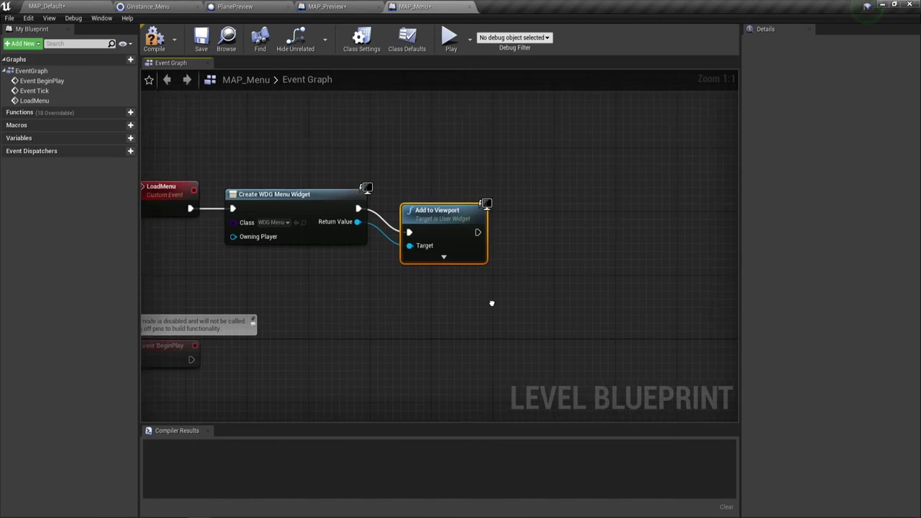
left_click_drag(447, 224, 424, 200)
right_click_drag(408, 250, 389, 290)
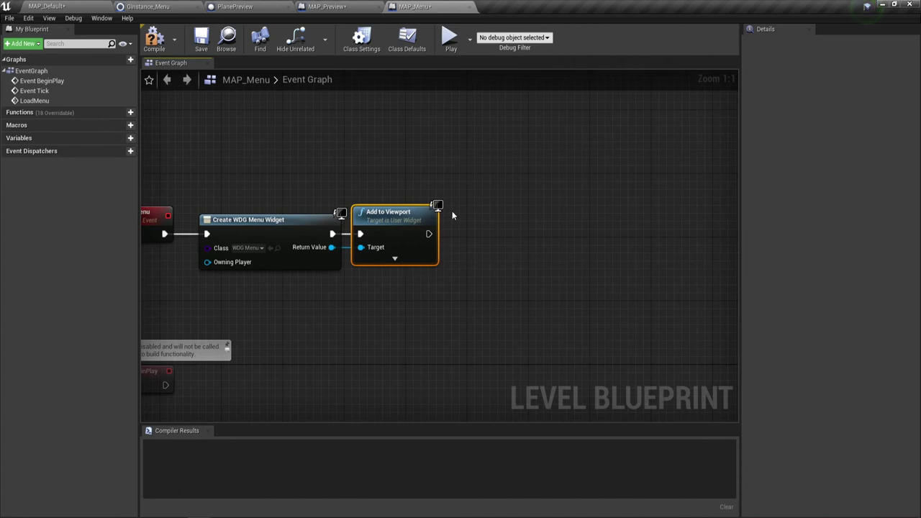
Add an Unload Stream Level node after Add to Viewport with Level Name MAP_Preview.
left_click_drag(429, 234, 463, 231)
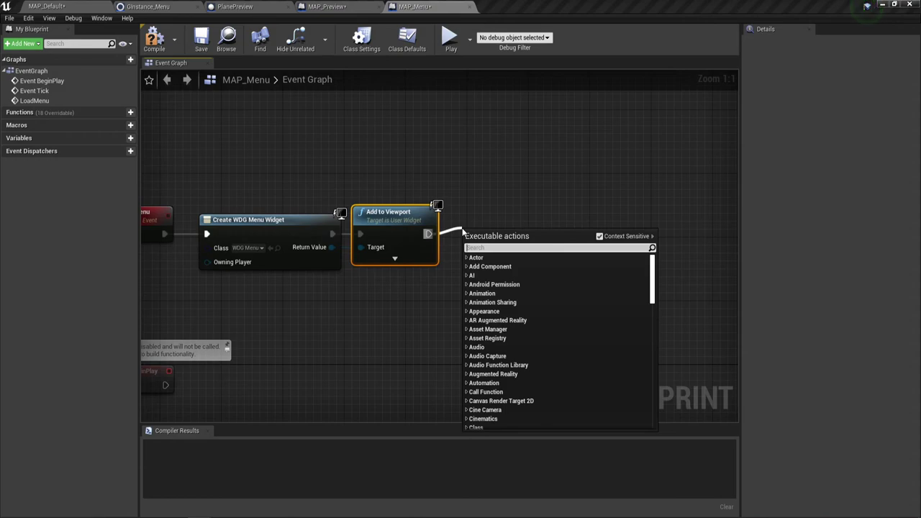
type("un")
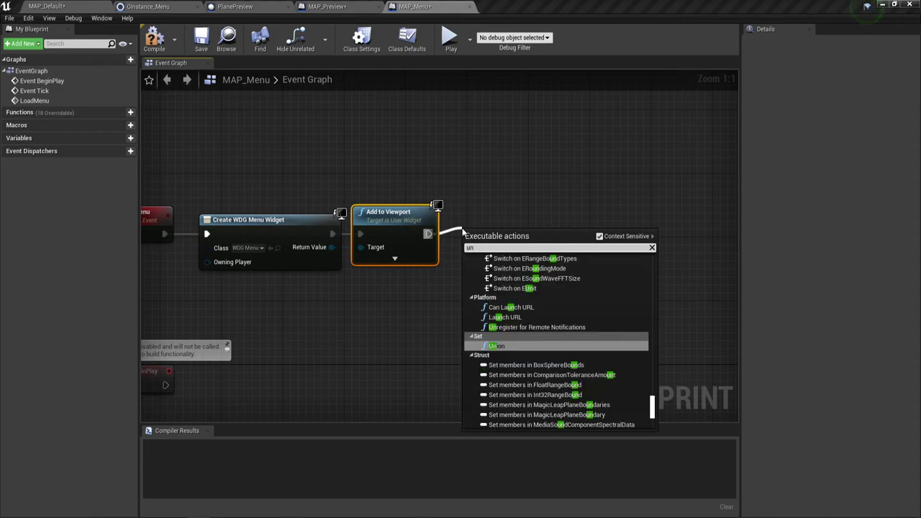
type("load")
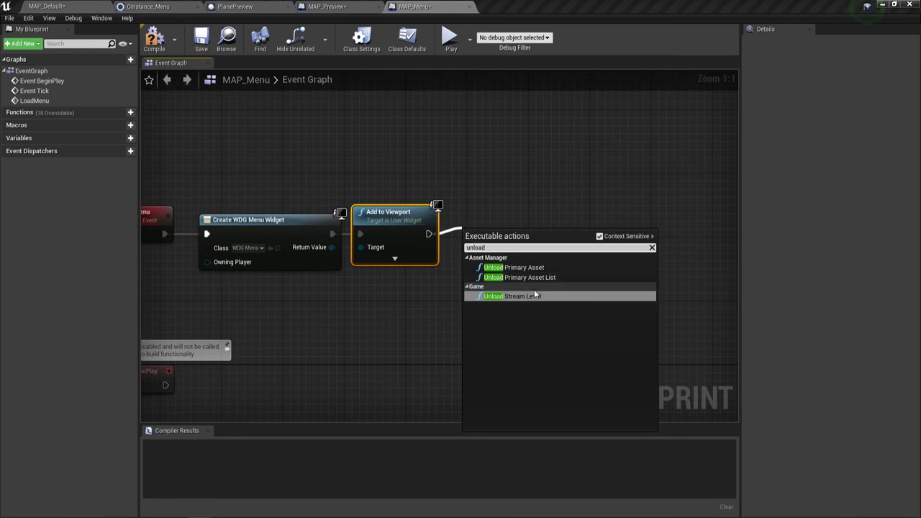
left_click(533, 295)
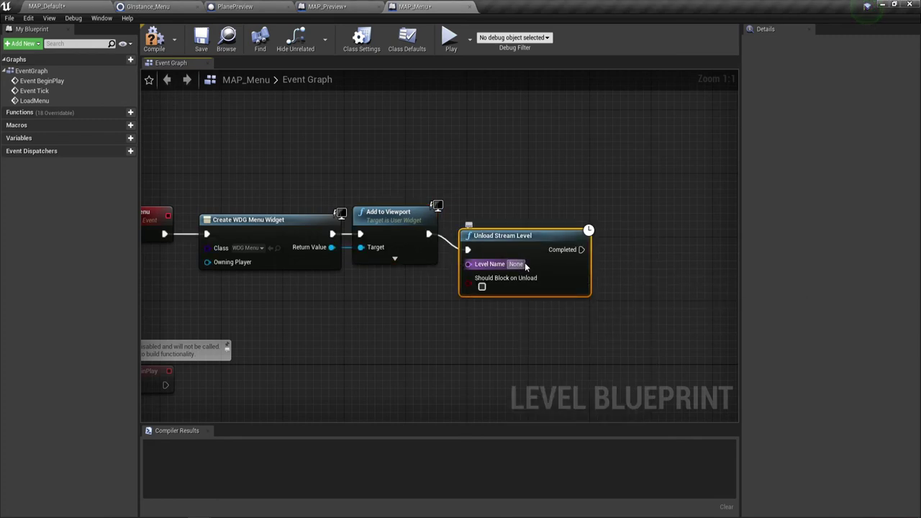
left_click(525, 264)
key("BackSpace")
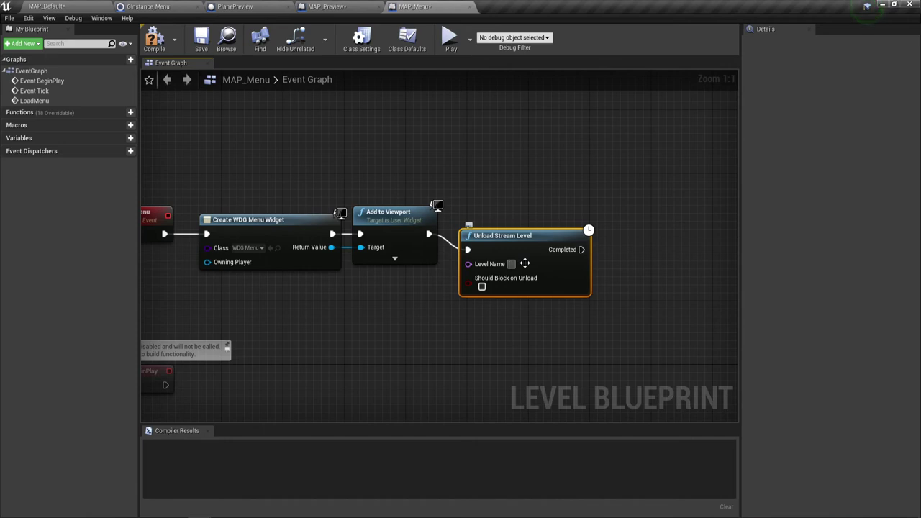
type("MAP")
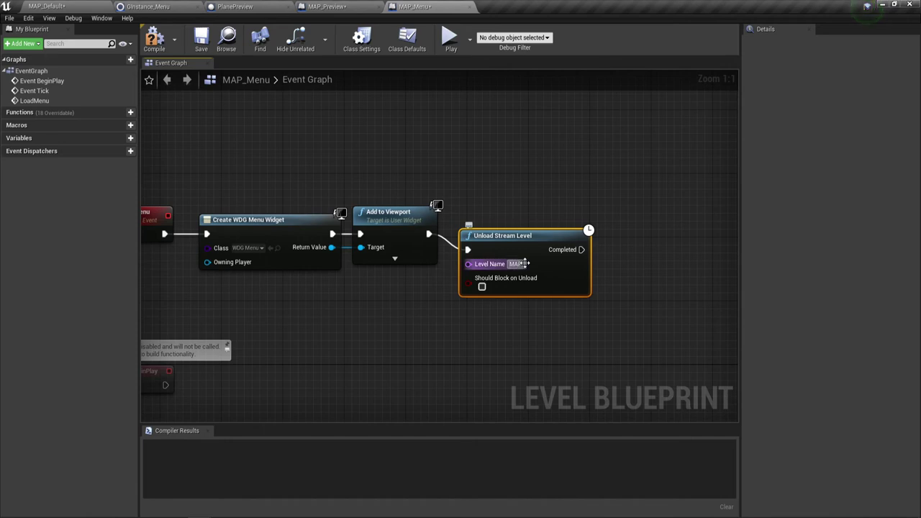
type("_")
type("M")
type("vi")
type("ew")
key("Return")
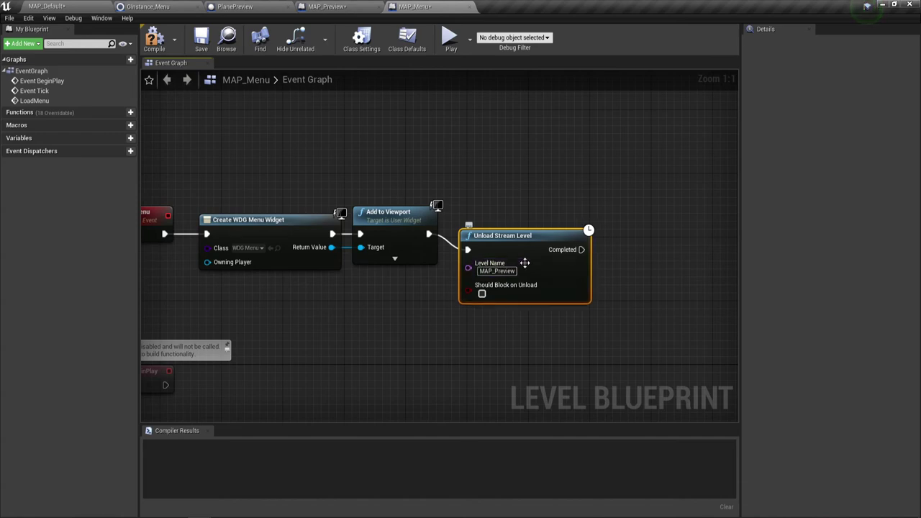
left_click_drag(480, 237, 472, 222)
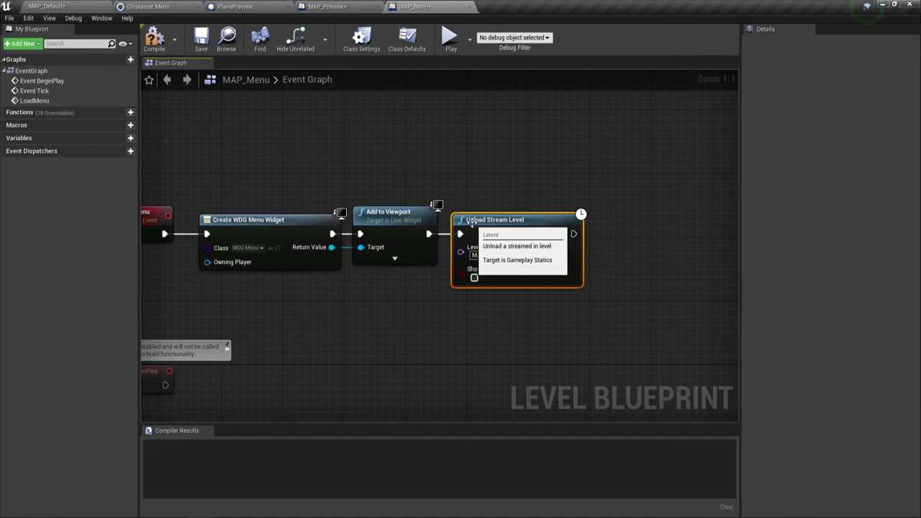
In the MAP_Preview blueprint, delete Unload Stream Level and wire Completed straight into Remote Event.
left_click(325, 6)
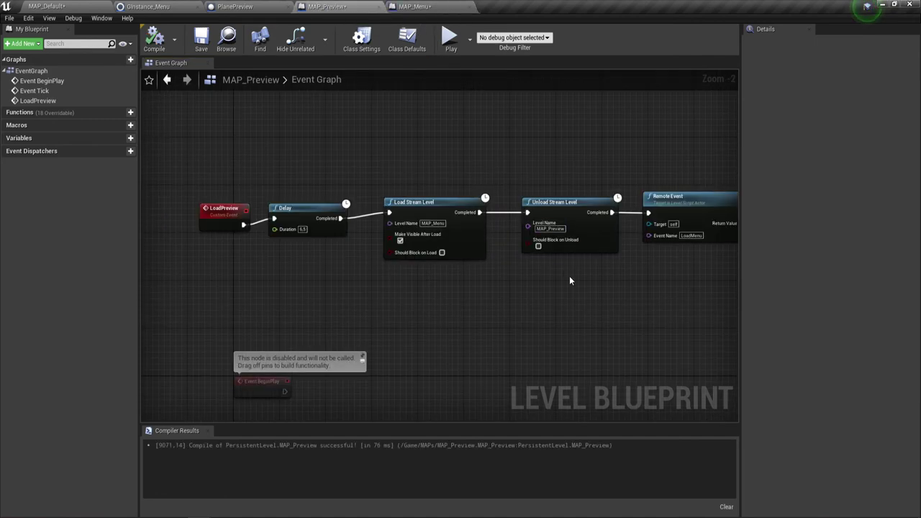
right_click_drag(569, 281, 459, 274)
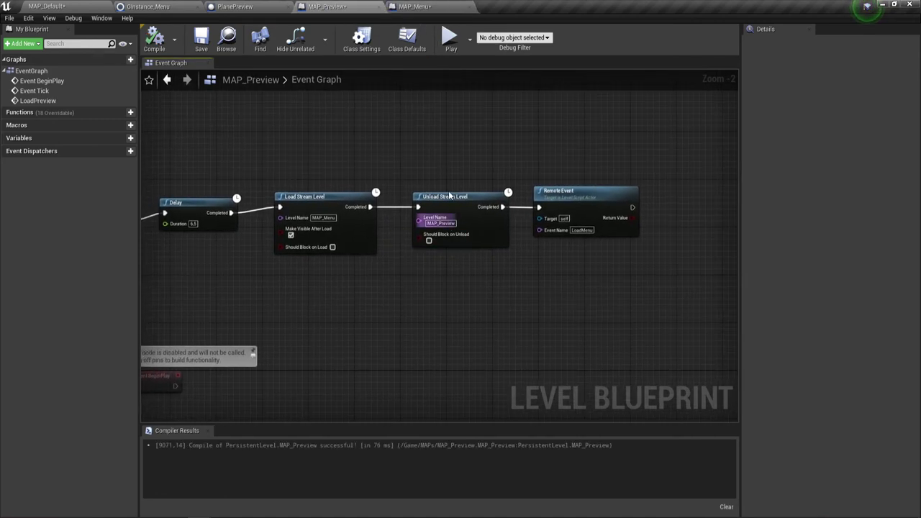
left_click_drag(438, 185, 482, 312)
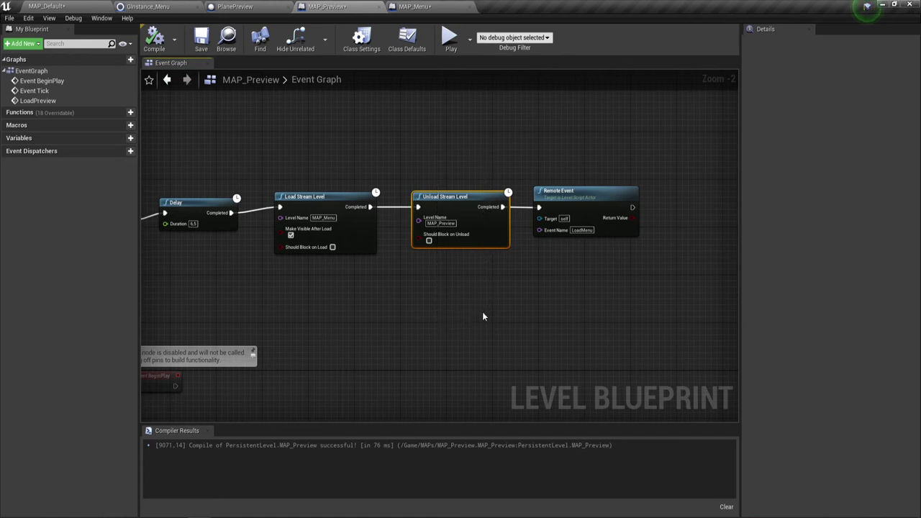
key("Delete")
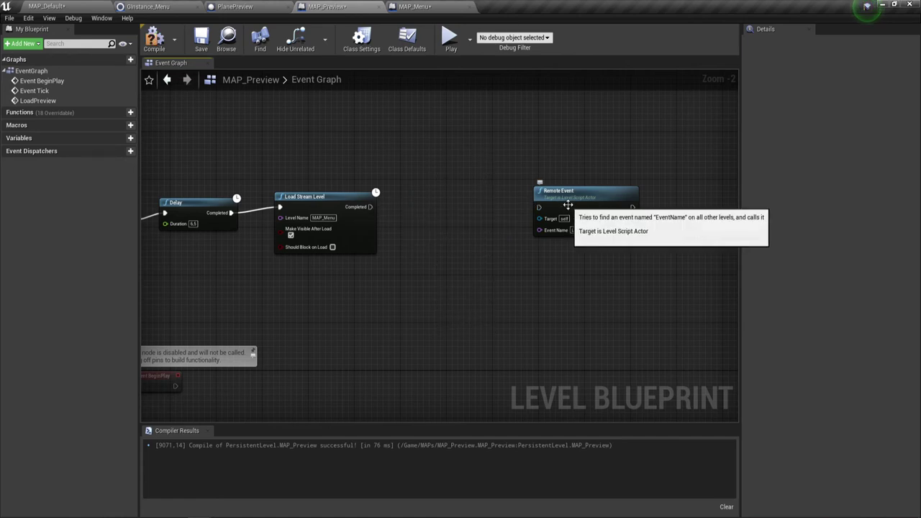
left_click_drag(562, 208, 370, 207)
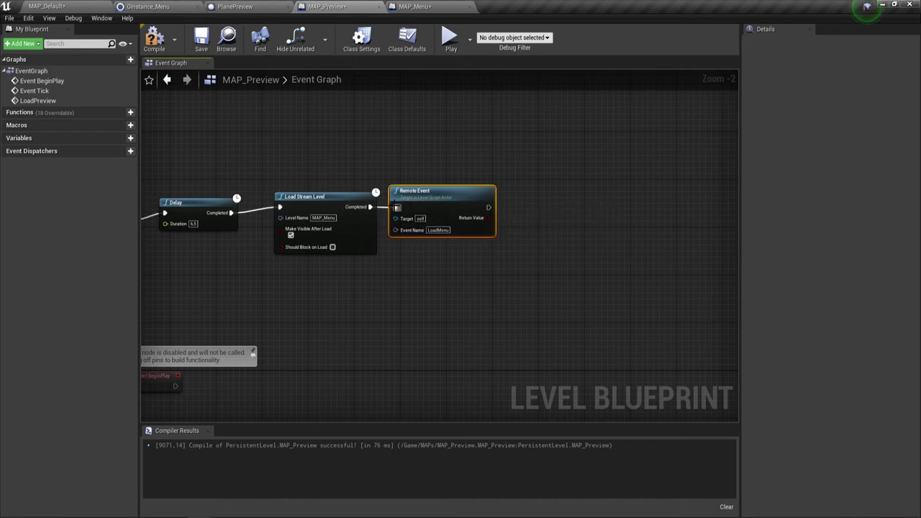
right_click_drag(364, 266, 455, 260)
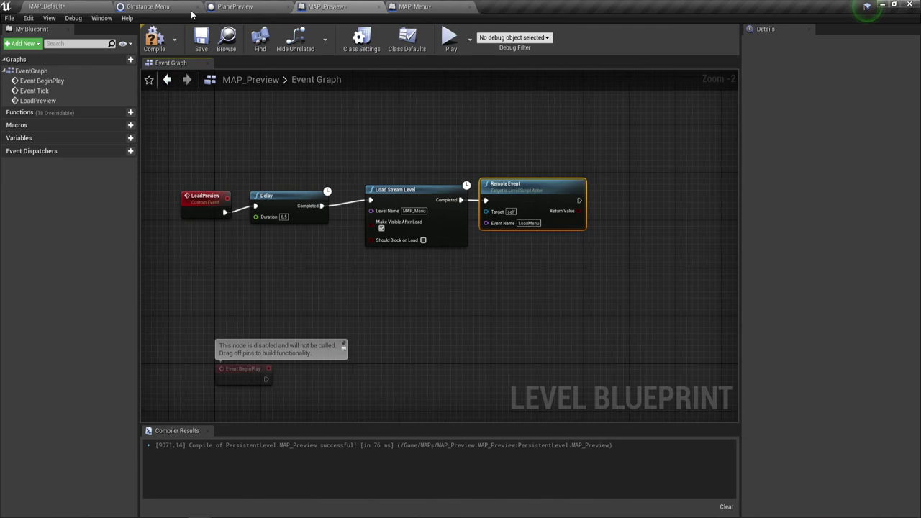
In MAP_Menu's Class Settings, add BP_LoadInterface under Interfaces via a 'bp' search.
left_click(422, 7)
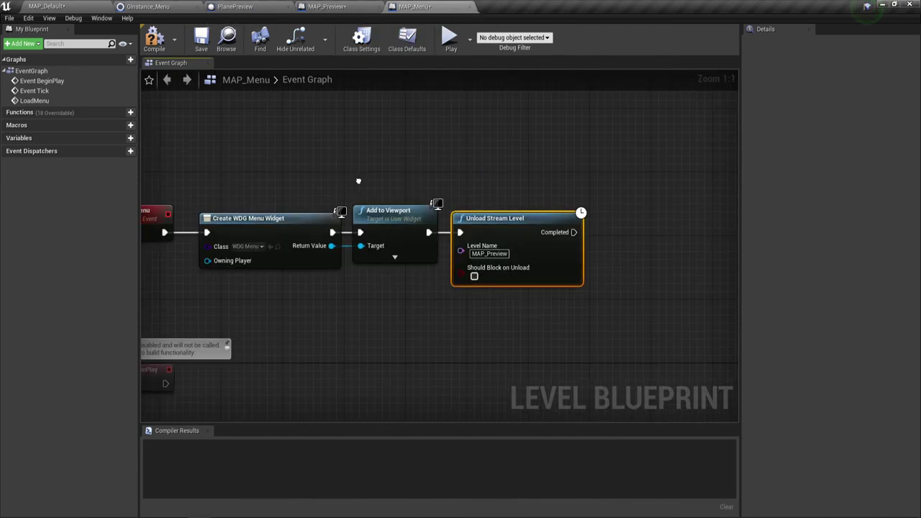
mouse_move(285, 376)
right_mouse_down()
mouse_move(388, 319)
mouse_move(391, 296)
right_mouse_up()
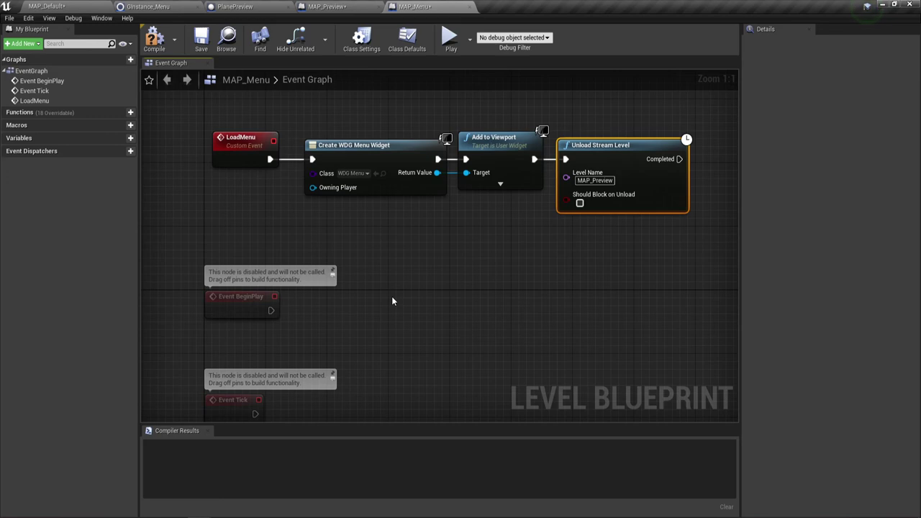
left_click(361, 40)
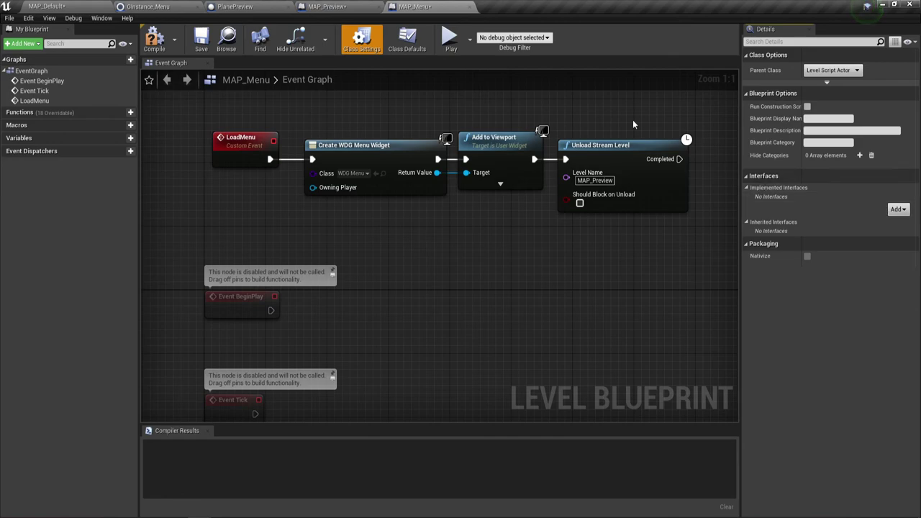
left_click(905, 210)
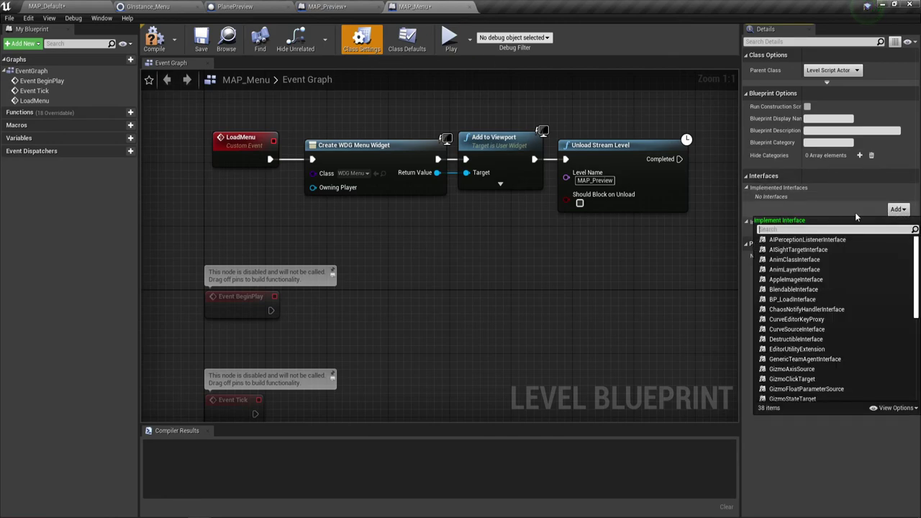
type("bp")
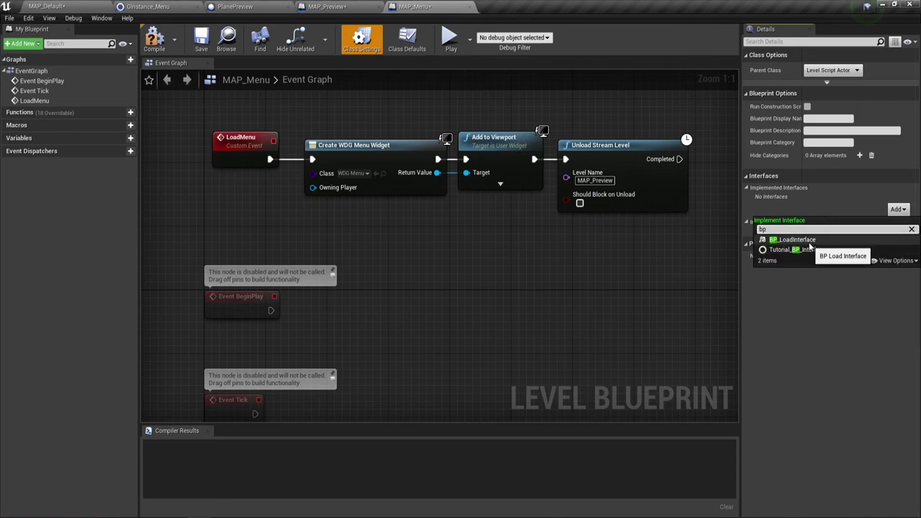
left_click(809, 240)
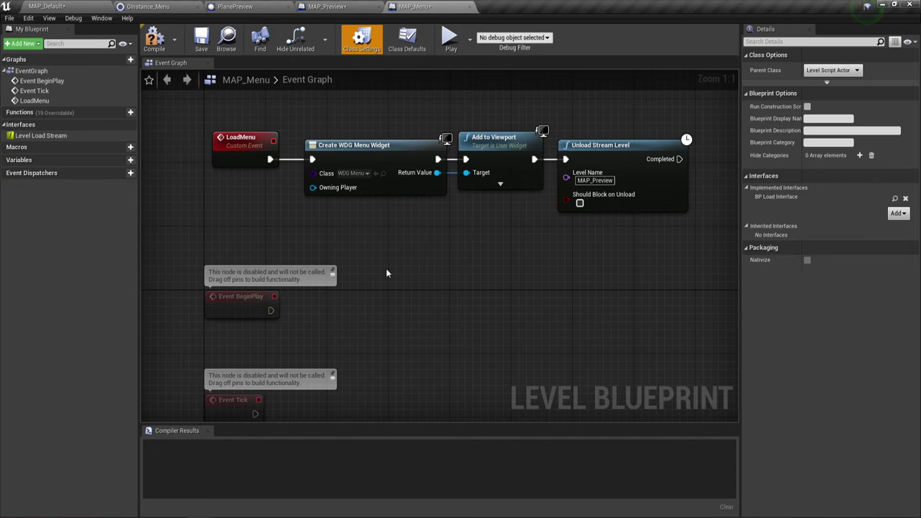
Marquee-select the disabled Event BeginPlay and Event Tick nodes and delete them.
right_click_drag(376, 279, 416, 190)
left_click_drag(141, 288, 100, 289)
left_click_drag(169, 216, 279, 398)
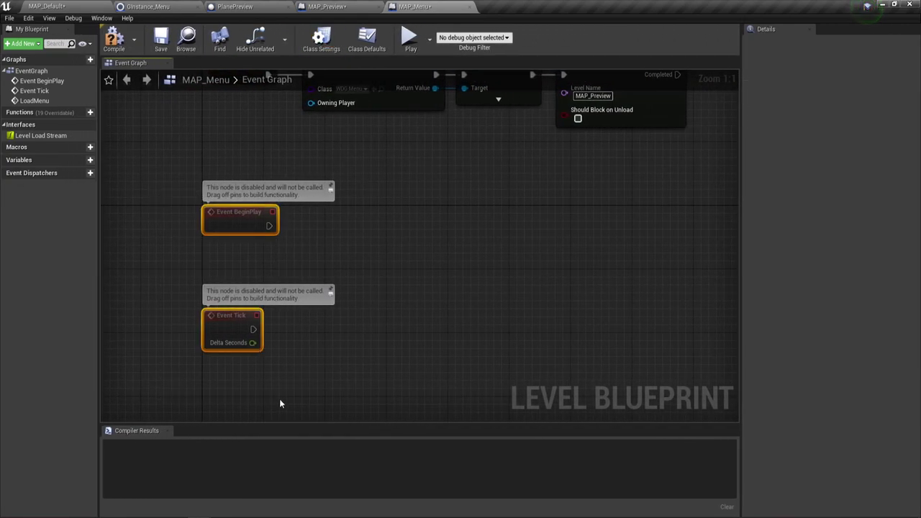
key("Delete")
Add a Level Load Stream event node through an 'event lev' search, then delete it.
left_click_drag(44, 115, 278, 191)
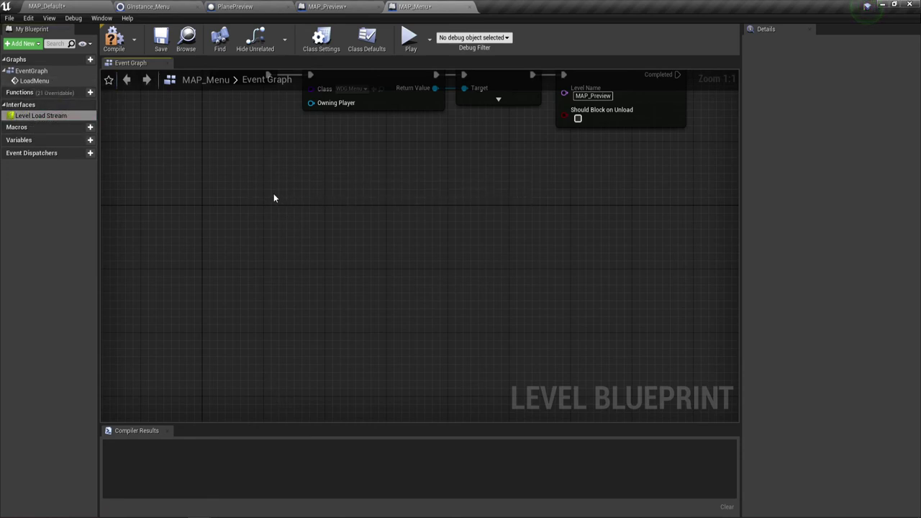
right_click_drag(283, 185, 311, 202)
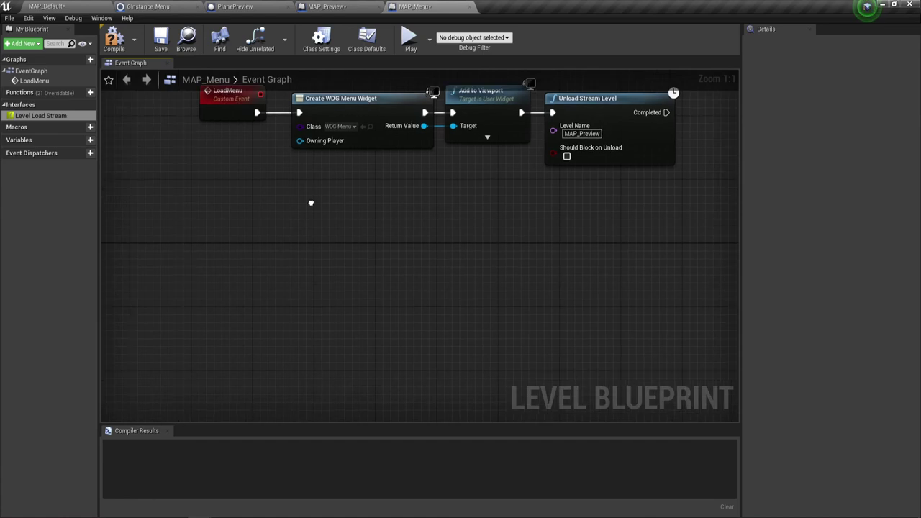
right_click(251, 223)
type("even")
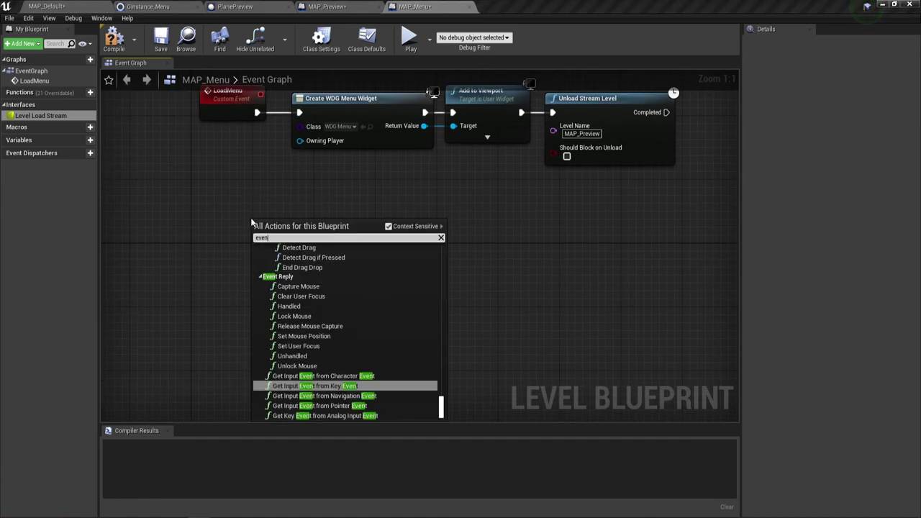
type("t")
type(" le")
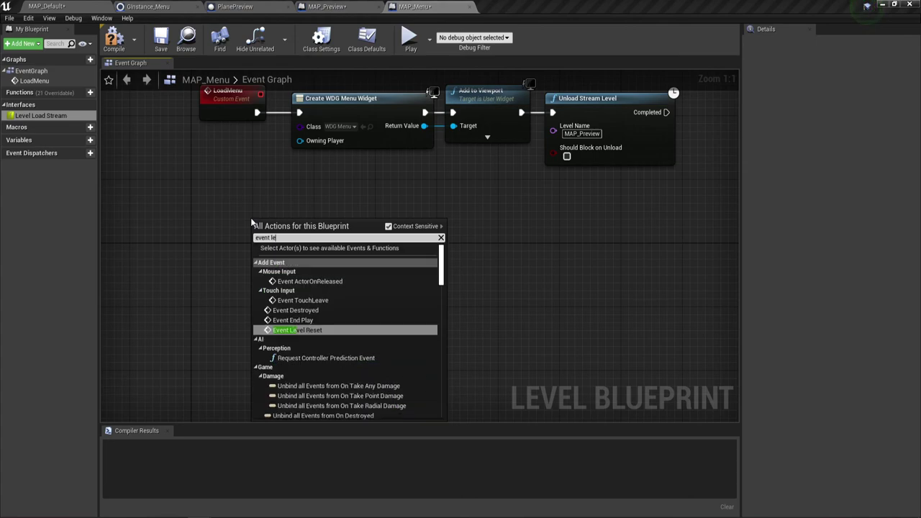
type("v")
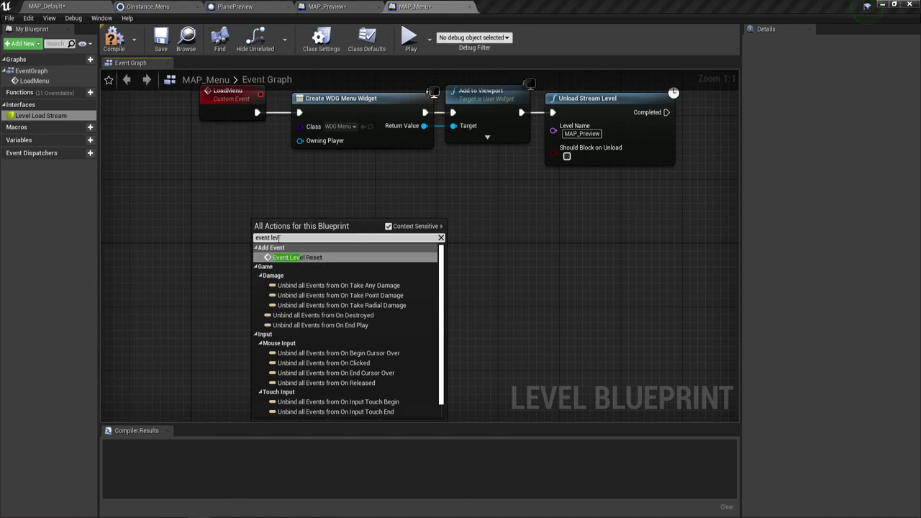
key("BackSpace")
key("BackSpace")
key("BackSpace")
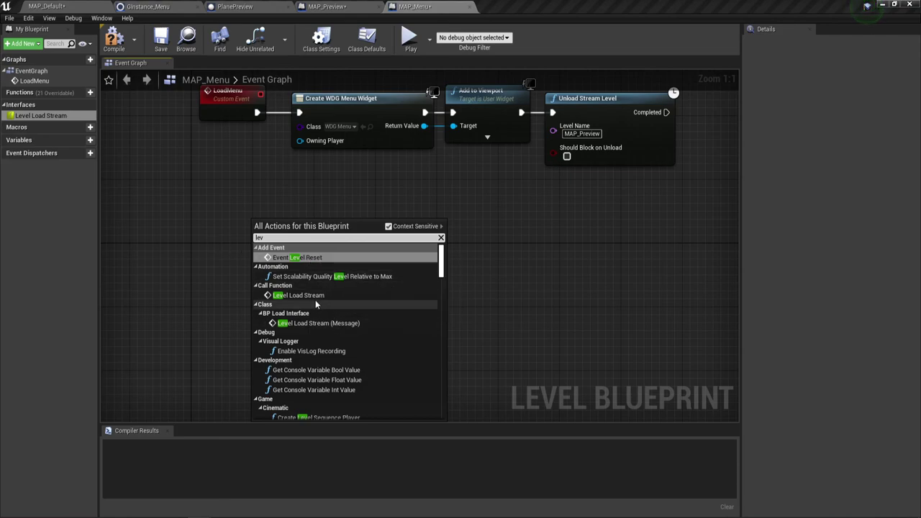
left_click(304, 296)
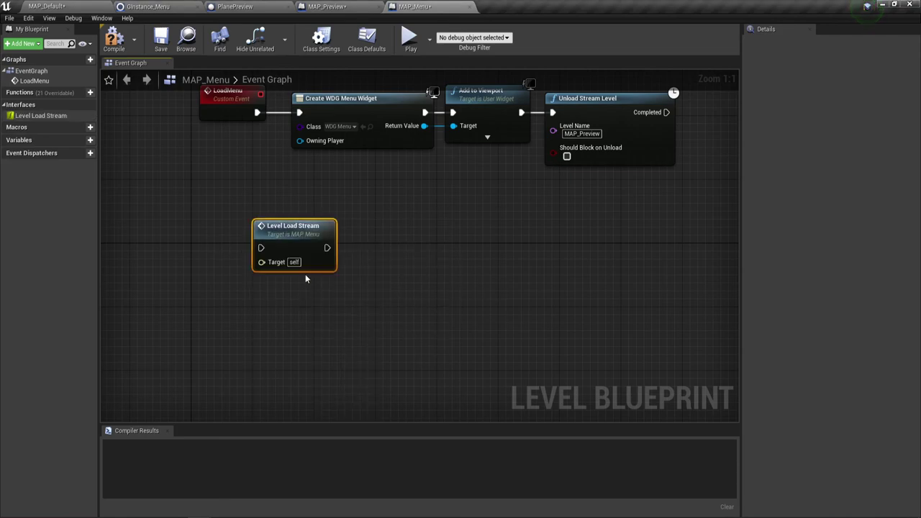
left_click_drag(252, 231, 200, 230)
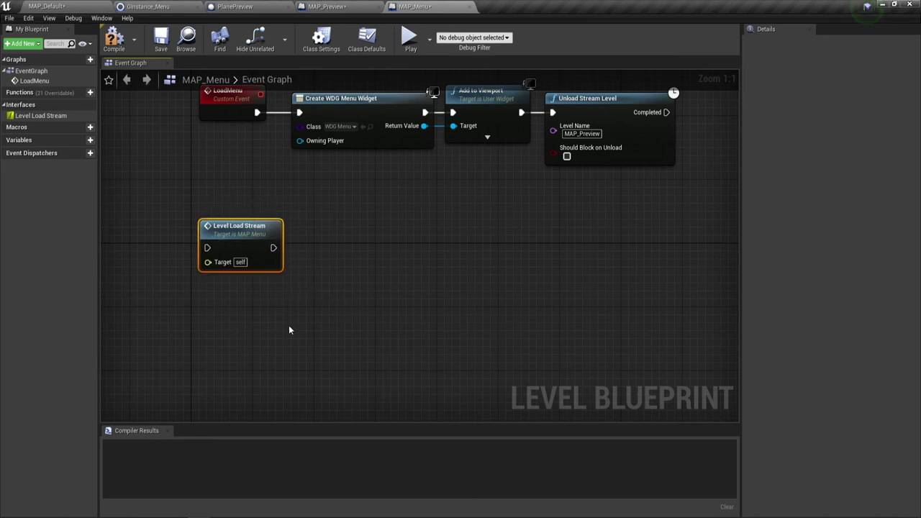
key("Delete")
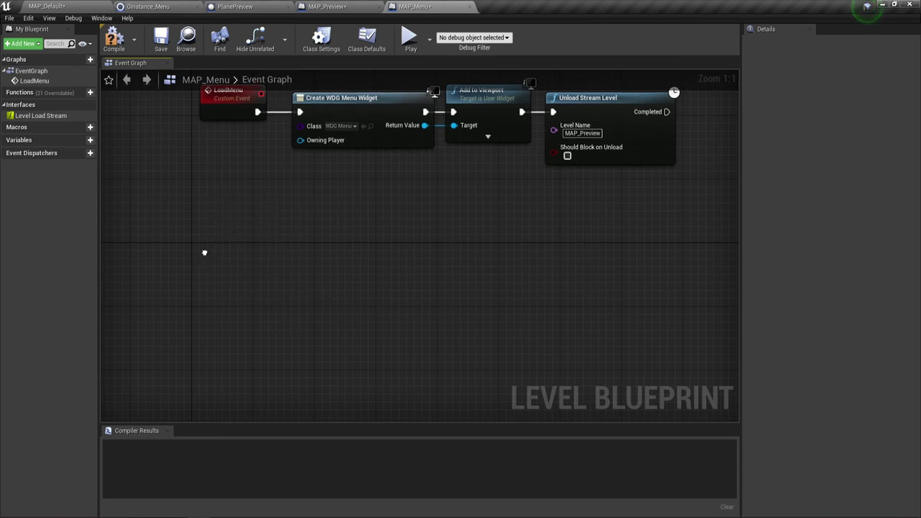
Twice add a Level Load Stream node from a 'leve' search and delete it again.
right_click(205, 257)
type("leve")
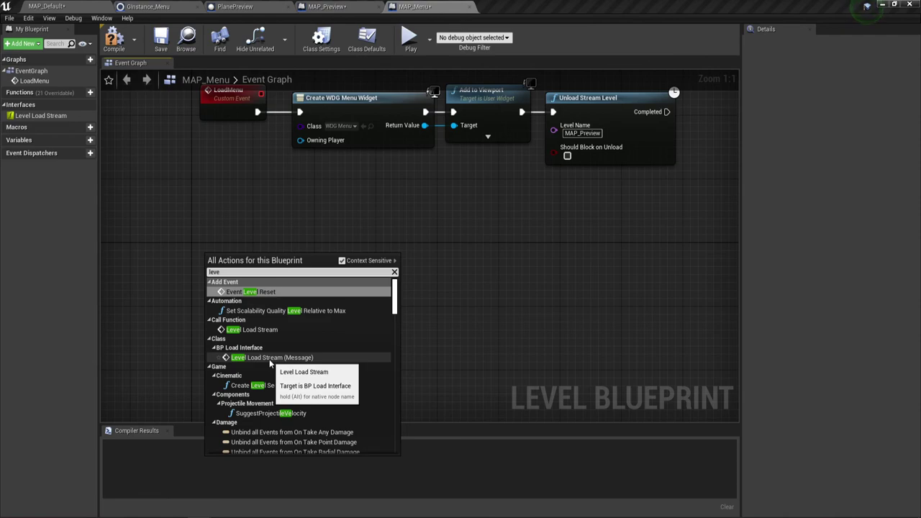
left_click(271, 358)
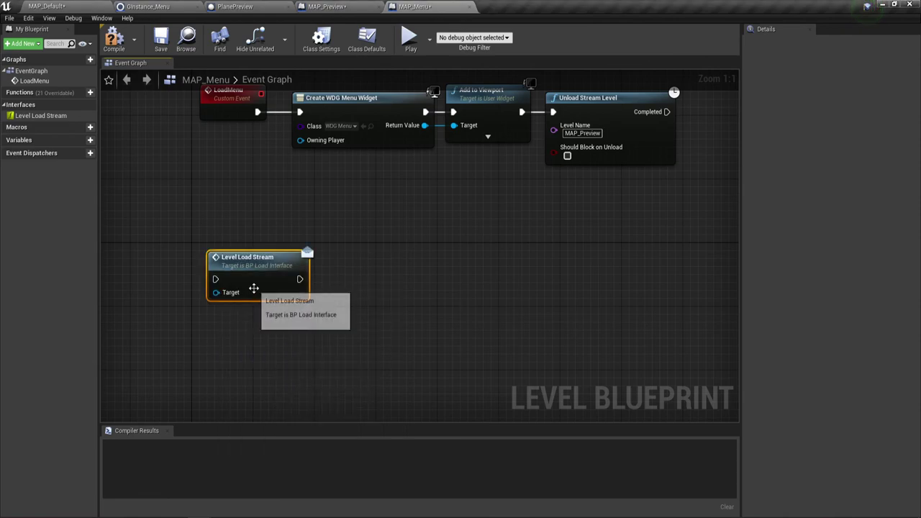
key("Delete")
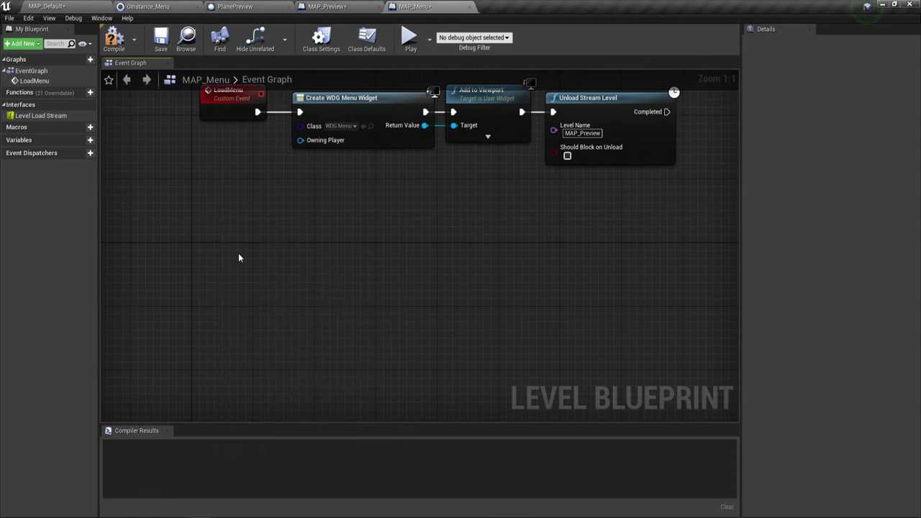
right_click(221, 238)
type("leve")
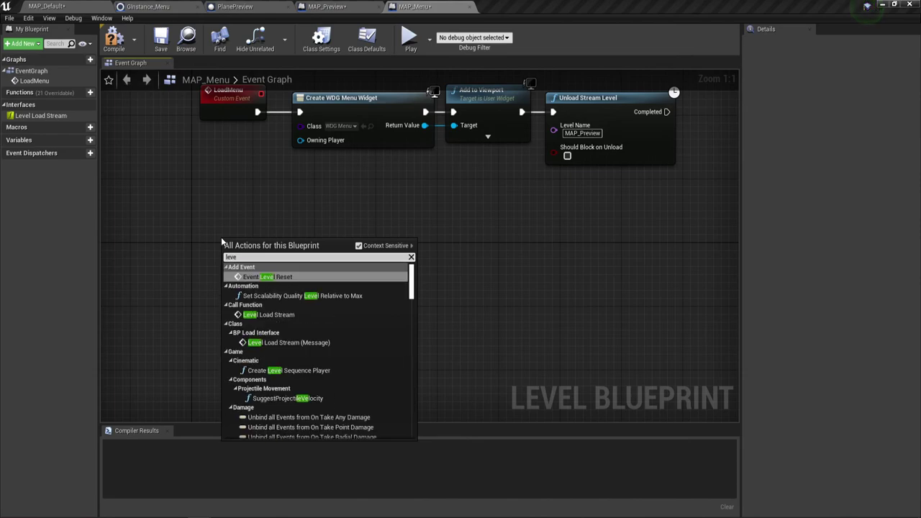
left_click(265, 315)
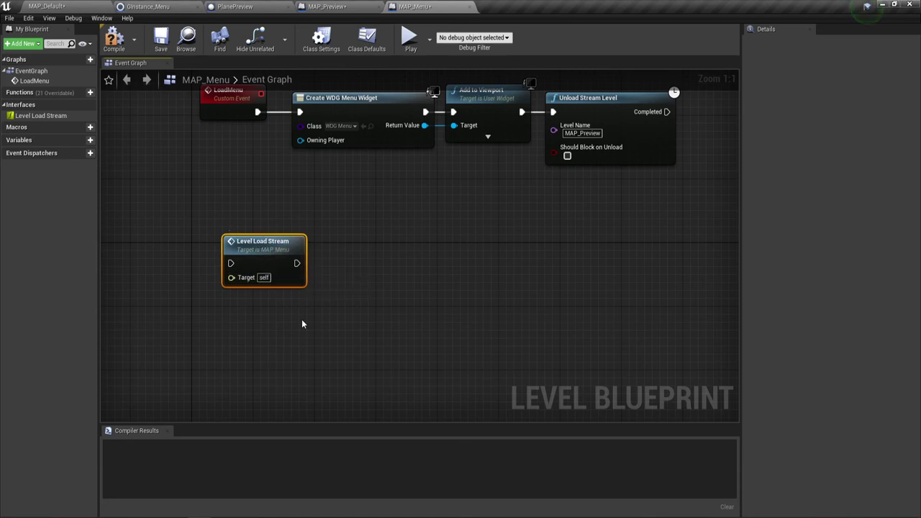
key("Delete")
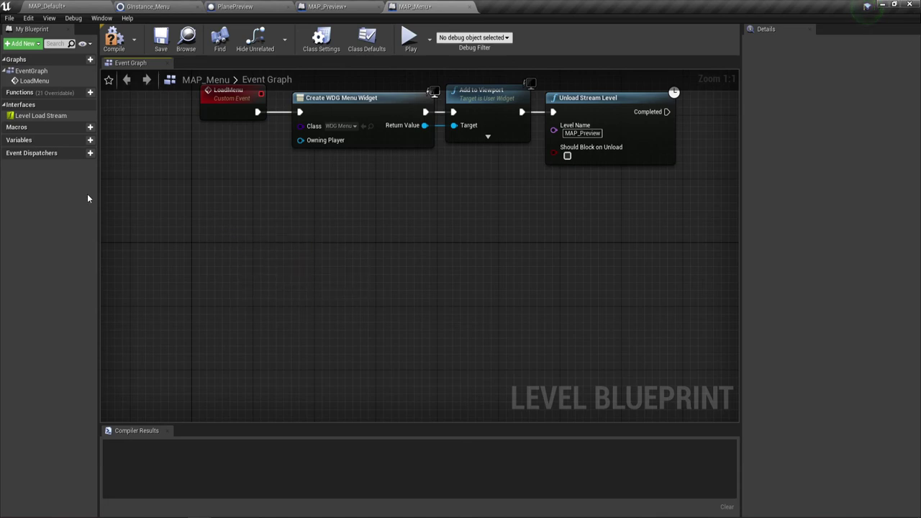
Search 'leve', add a Load Stream Level node, then delete the unwanted node.
right_click(194, 255)
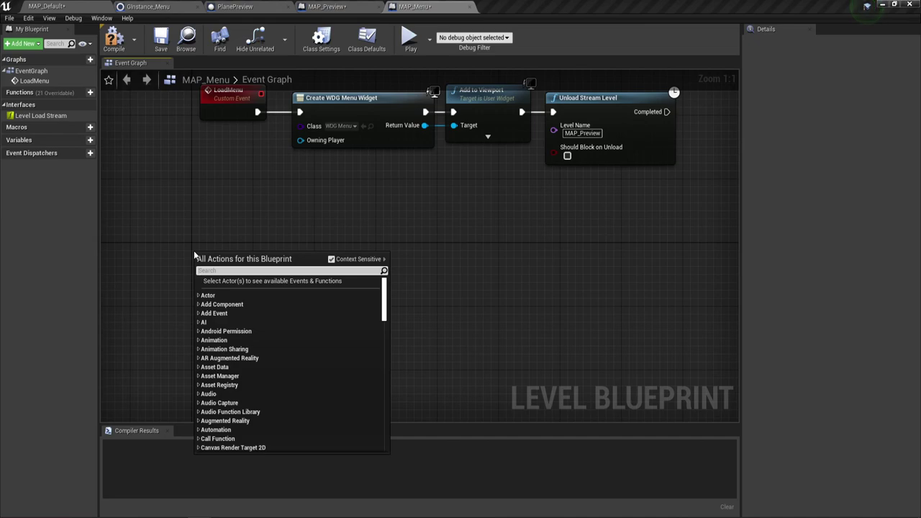
type("leve")
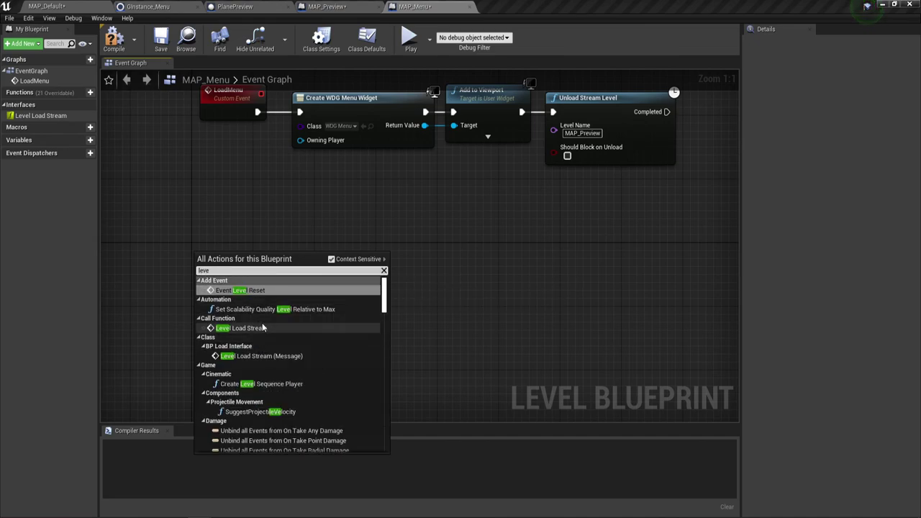
scroll(262, 326, "down", 1)
scroll(262, 326, "down", 2)
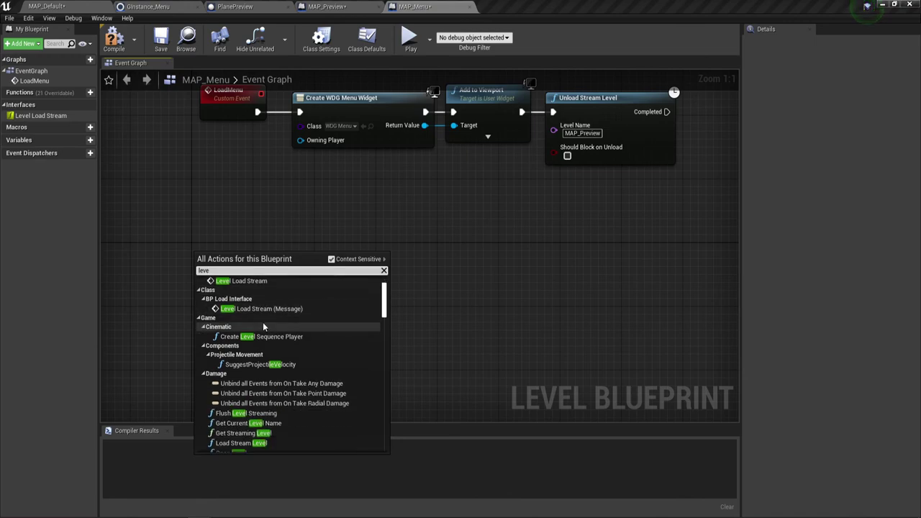
scroll(263, 326, "down", 2)
scroll(263, 326, "down", 5)
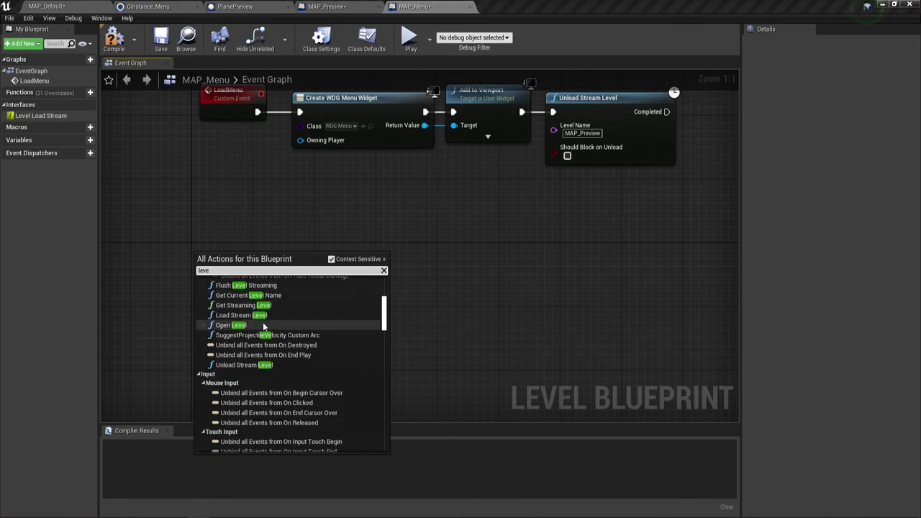
scroll(263, 326, "down", 1)
left_click(258, 303)
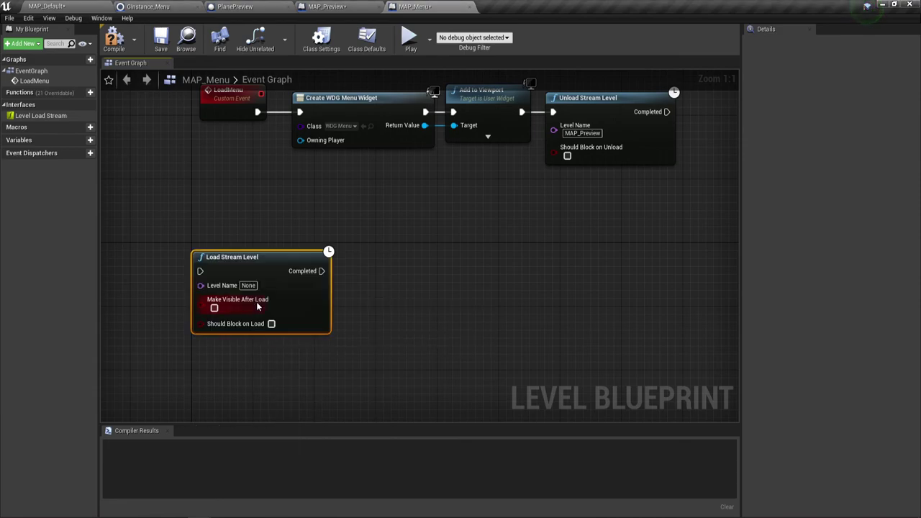
key("Delete")
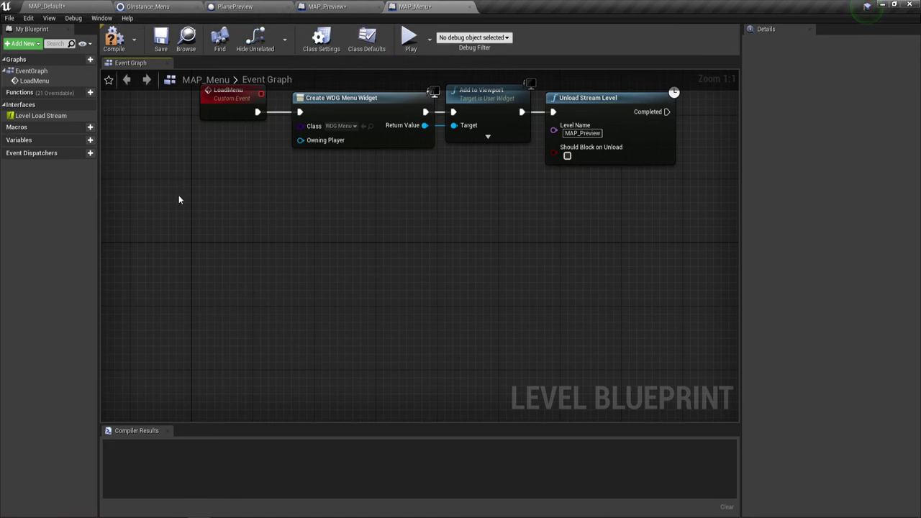
Compile the blueprint, then add Event Level Load Stream via an 'event leve' search.
right_click(193, 238)
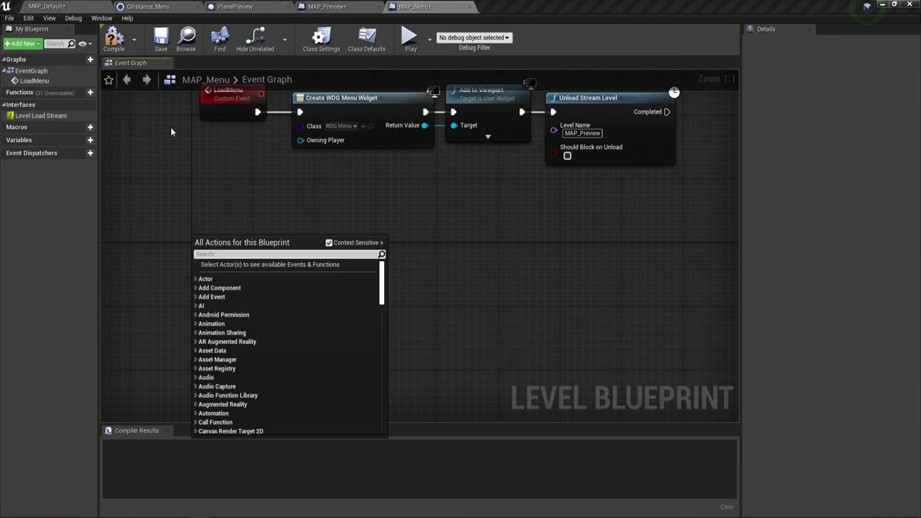
left_click(114, 40)
left_click(114, 40)
right_click(202, 247)
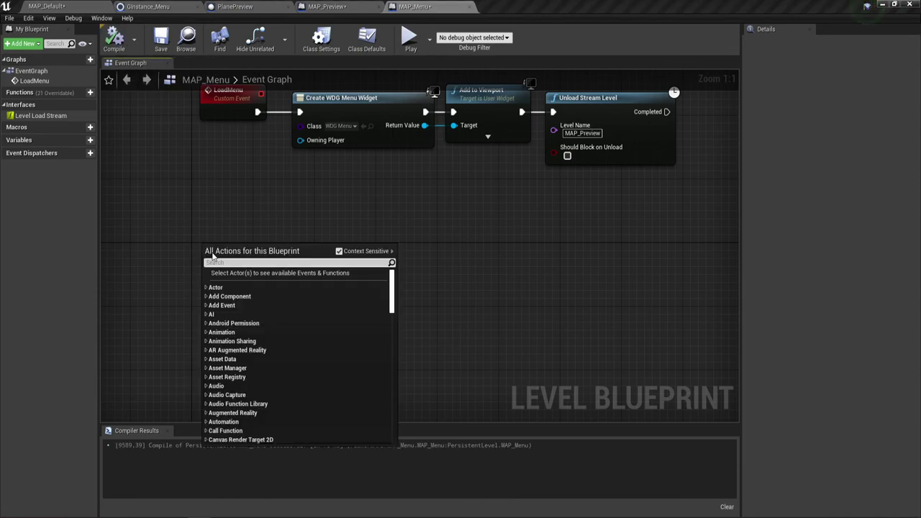
type("event")
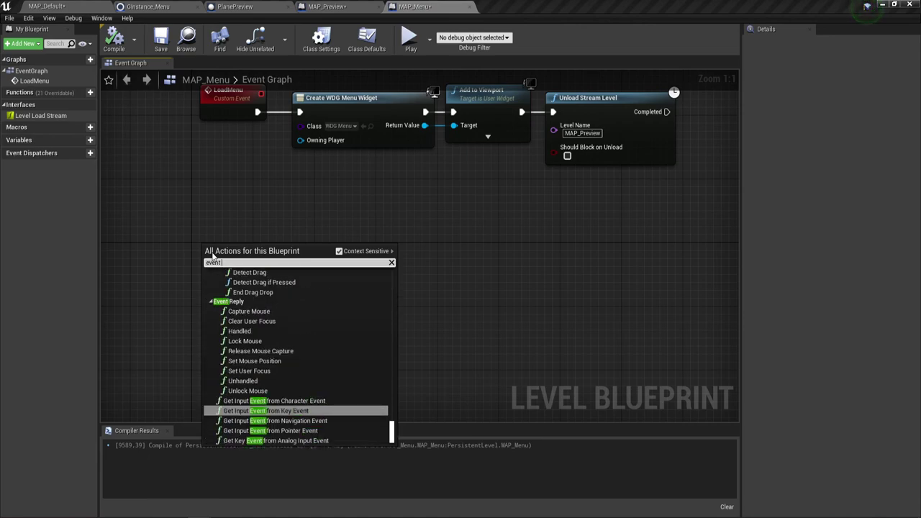
type(" l")
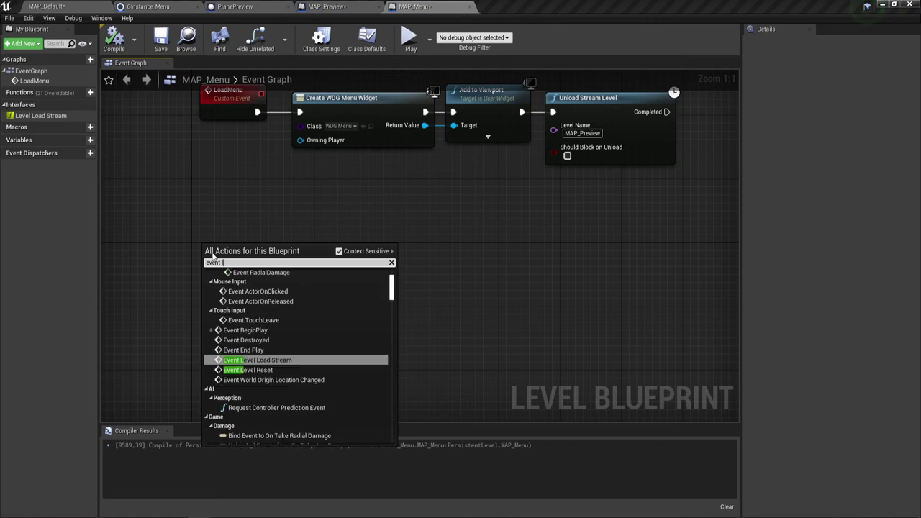
type("eve")
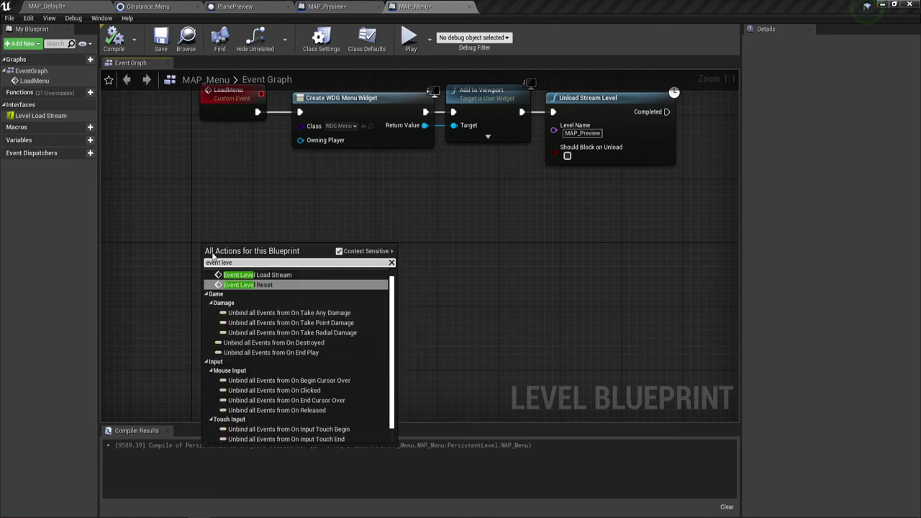
left_click(259, 275)
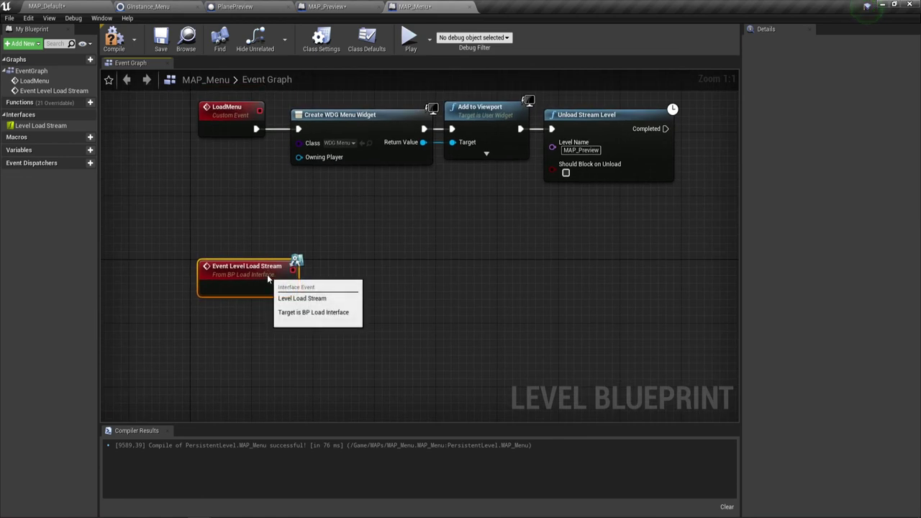
Nudge the Event Level Load Stream node left and pan the graph to frame it.
left_click_drag(267, 274, 252, 274)
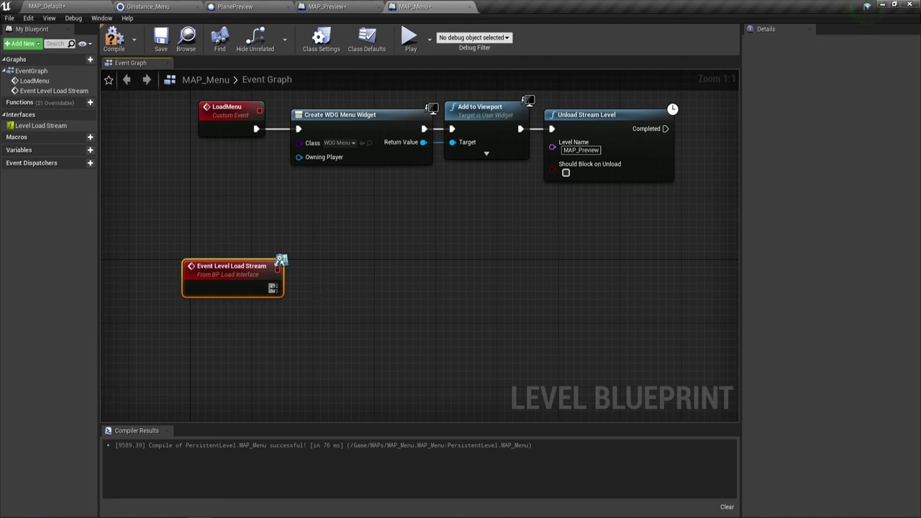
right_click_drag(310, 261, 285, 270)
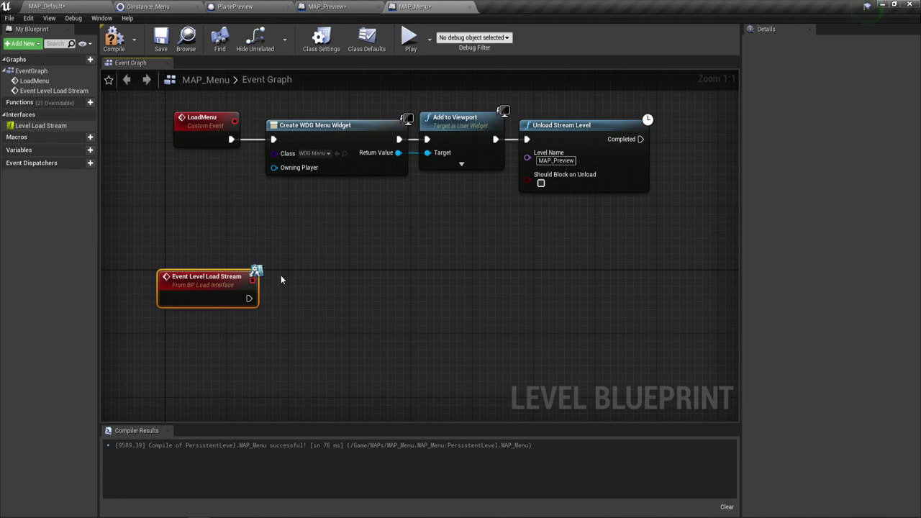
right_click_drag(281, 275, 249, 247)
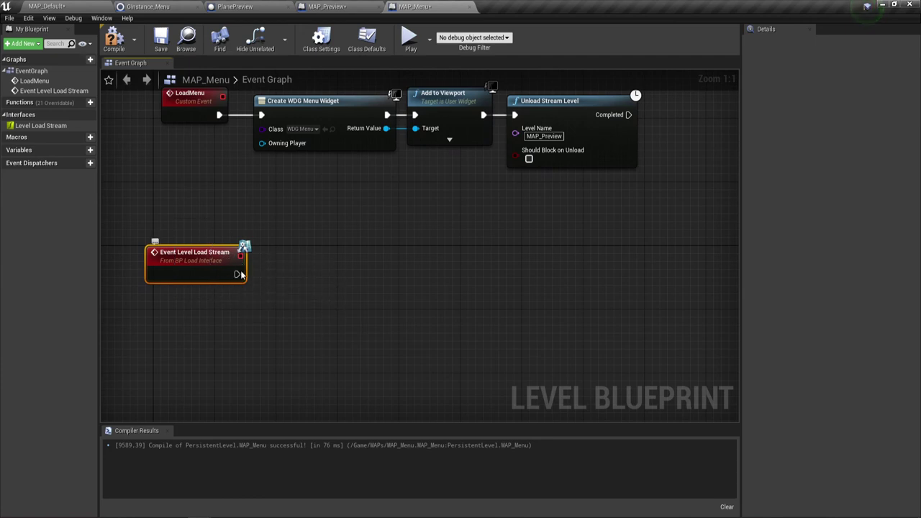
left_click_drag(237, 274, 308, 256)
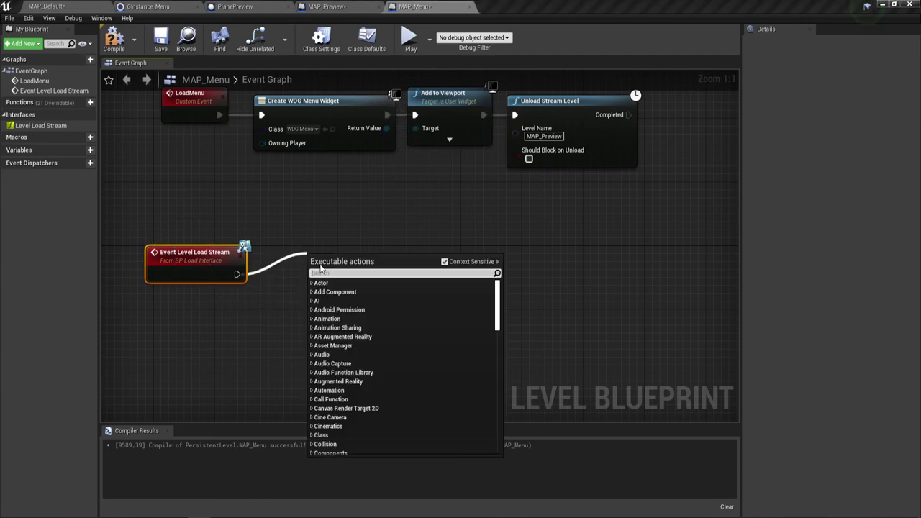
Add a Level Load Stream call from a 'loadstr' search, then delete the mistaken node.
type("load")
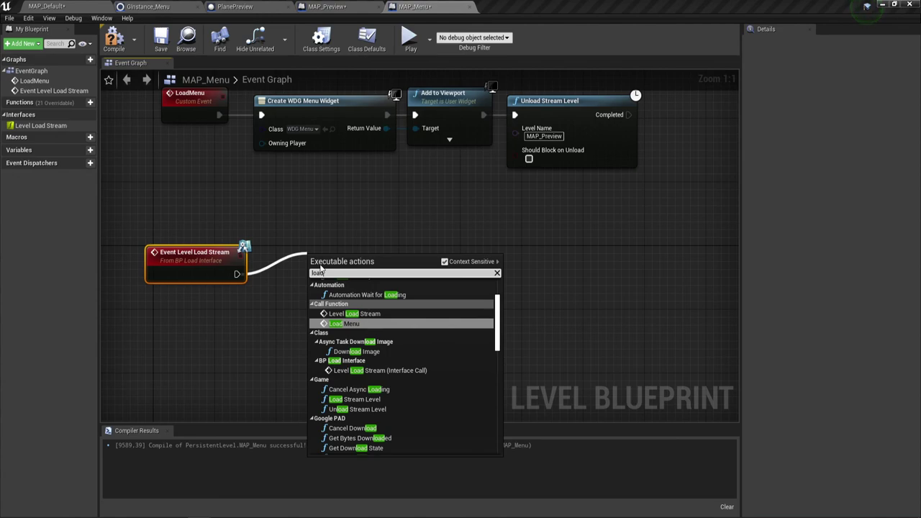
type("str")
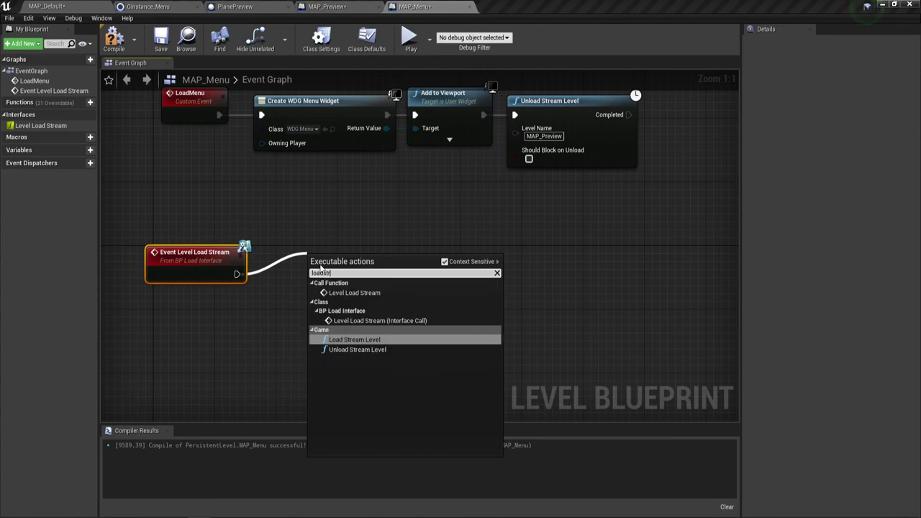
left_click(354, 293)
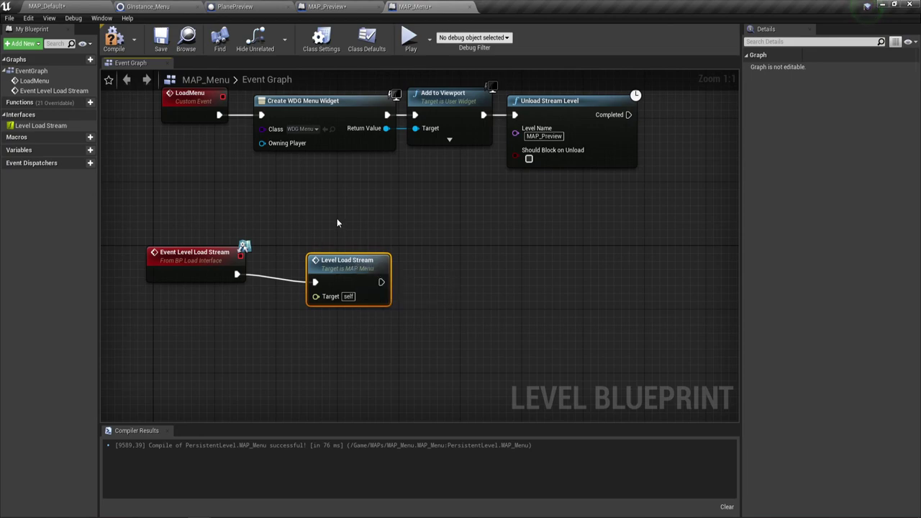
key("Delete")
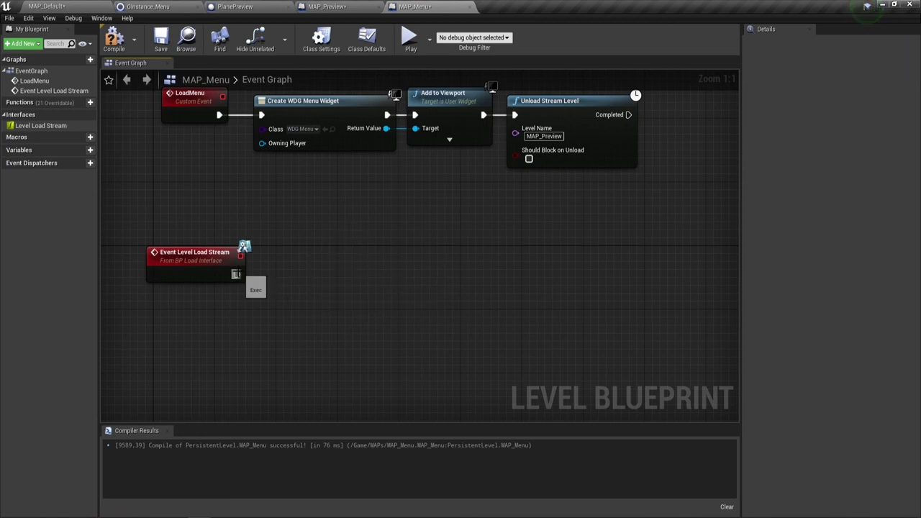
Wire the event's exec output to a new Load Stream Level node and position it.
left_click_drag(237, 274, 352, 275)
type("lo")
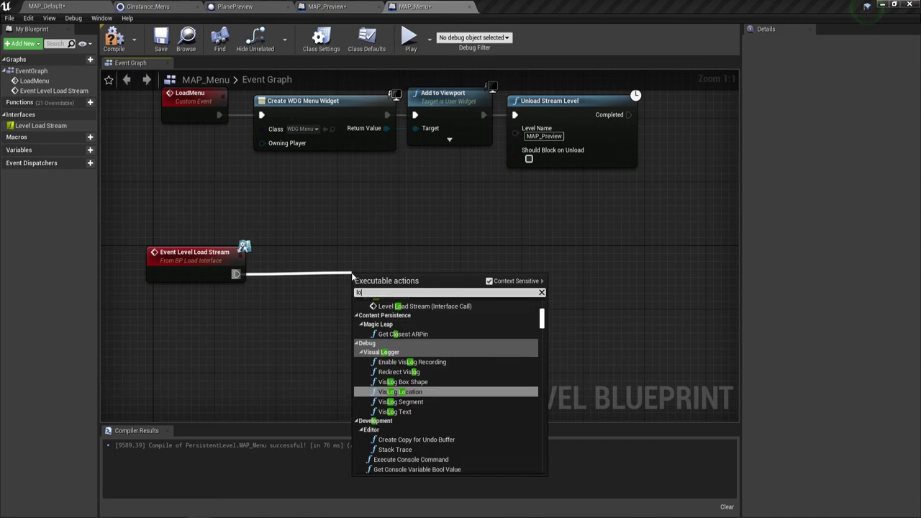
type("ad s")
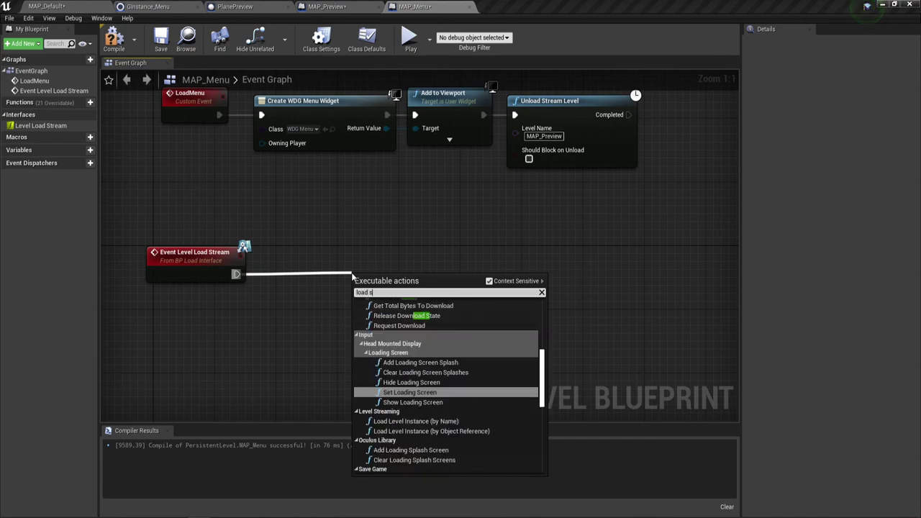
type("tre")
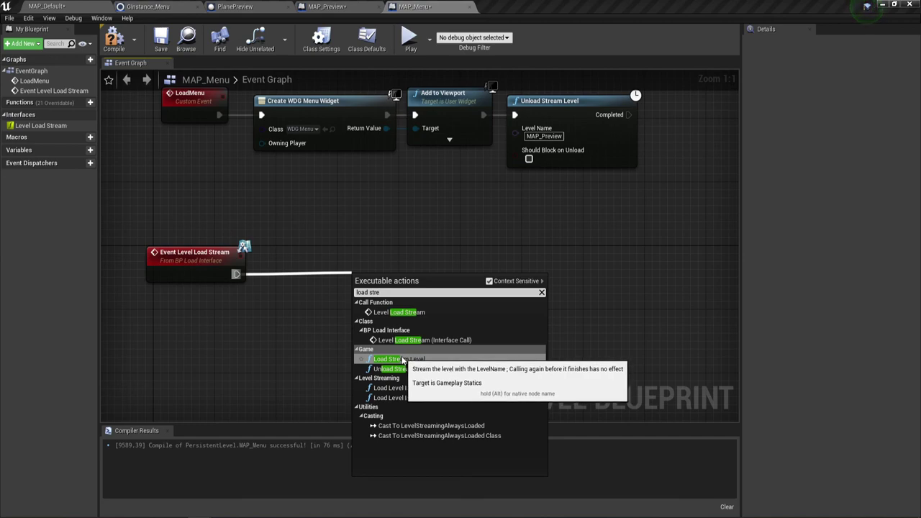
left_click(402, 359)
mouse_move(411, 290)
left_mouse_down()
mouse_move(333, 266)
mouse_move(332, 274)
left_mouse_up()
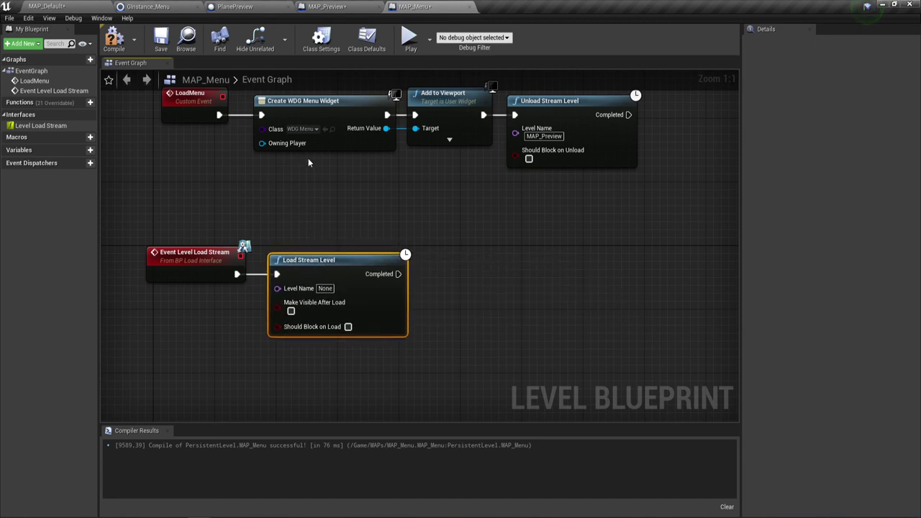
right_click_drag(411, 354, 417, 343)
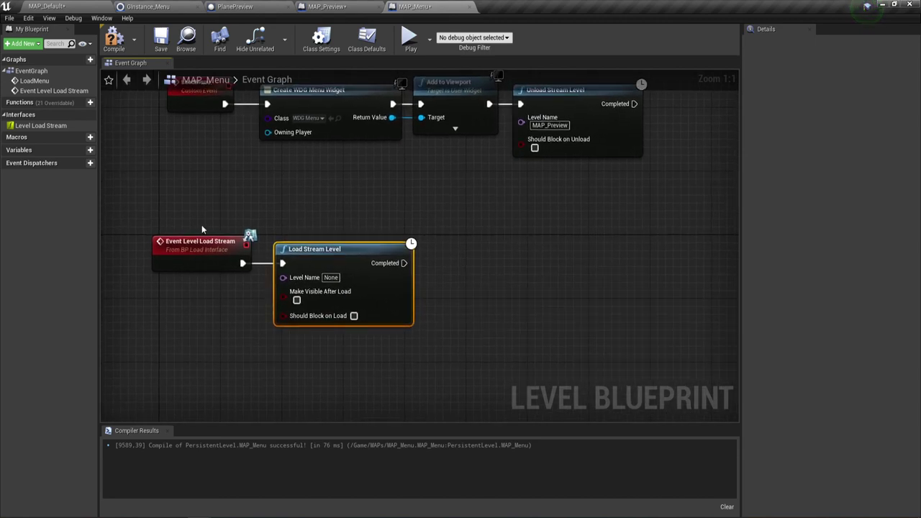
left_click_drag(202, 225, 217, 285)
left_click(236, 297)
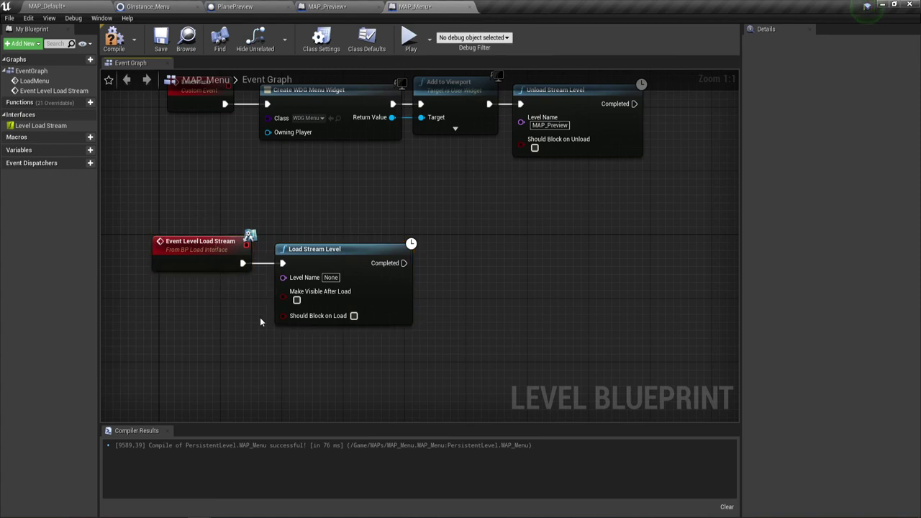
Confirm MAP_Loading's exact name in the MAPs folder and set Load Stream Level's Level Name to MAP_Loading.
right_click_drag(260, 321, 253, 322)
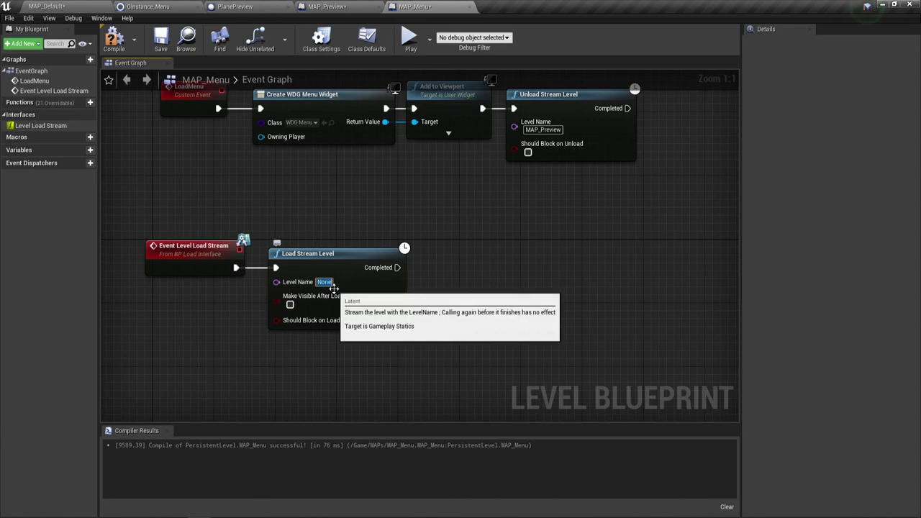
type("MAP_")
type("Loa")
type("d")
left_click(47, 6)
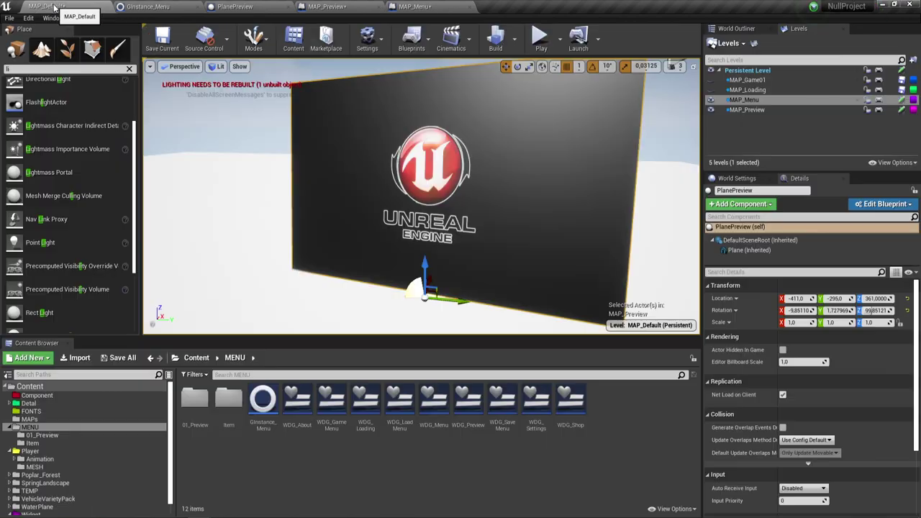
left_click(195, 357)
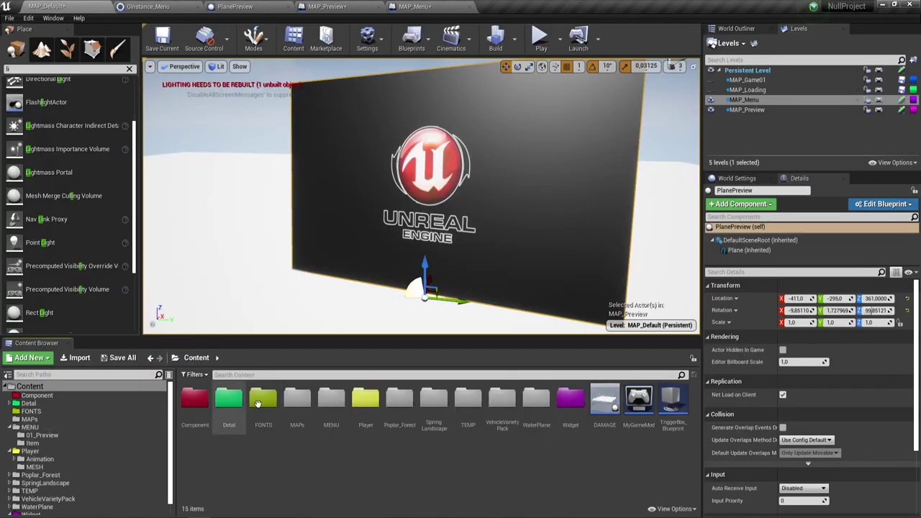
double_click(308, 403)
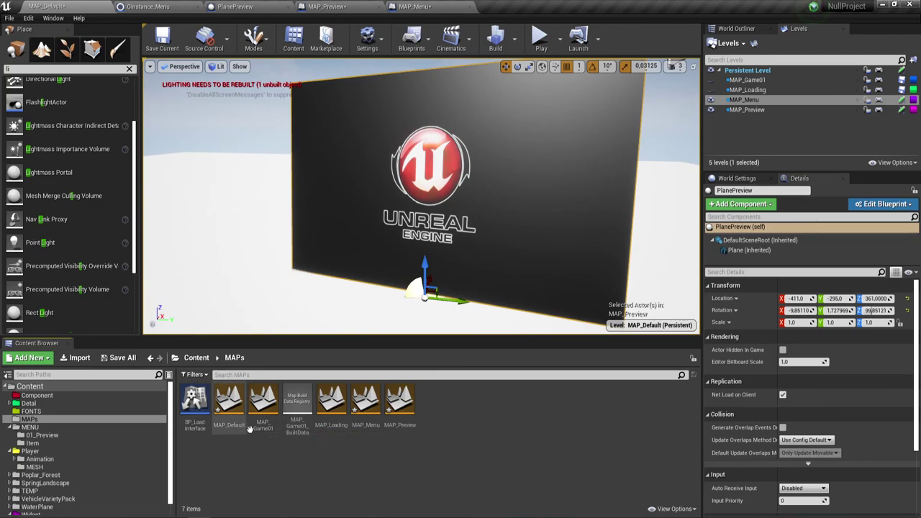
left_click(340, 426)
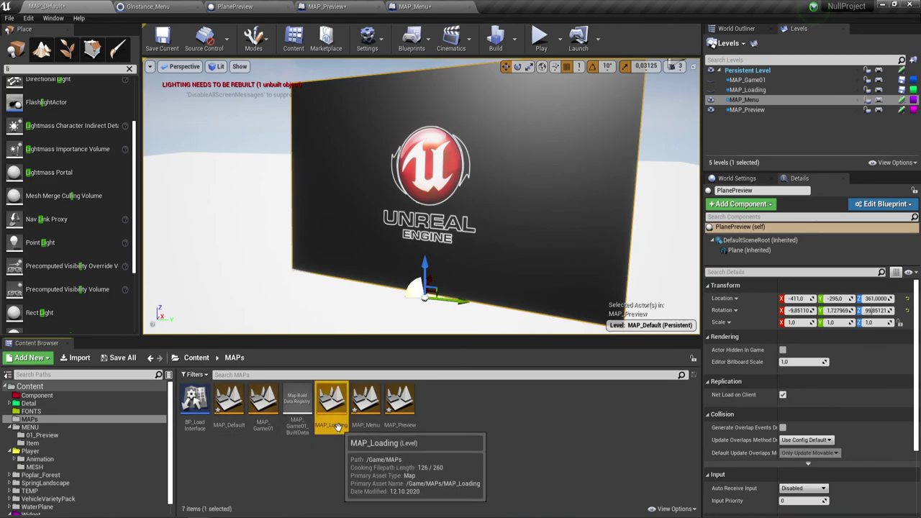
left_click(340, 427)
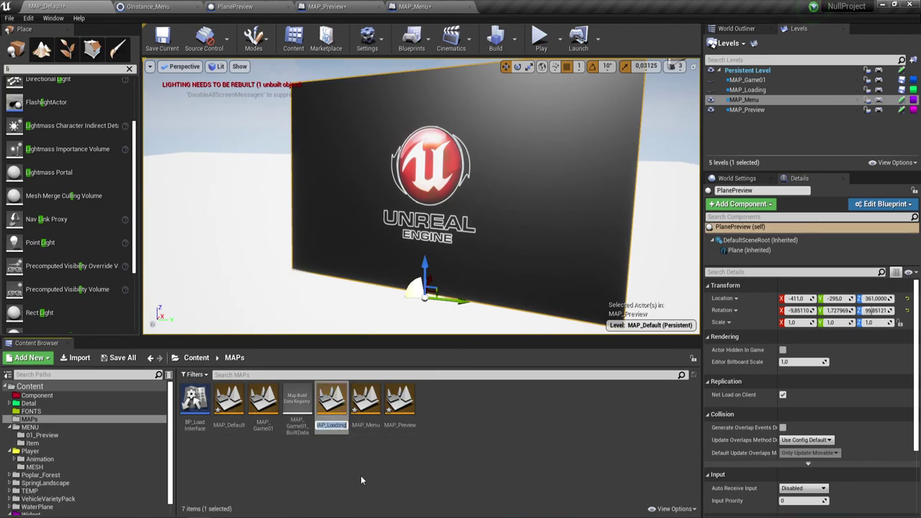
left_click(375, 455)
left_click(416, 7)
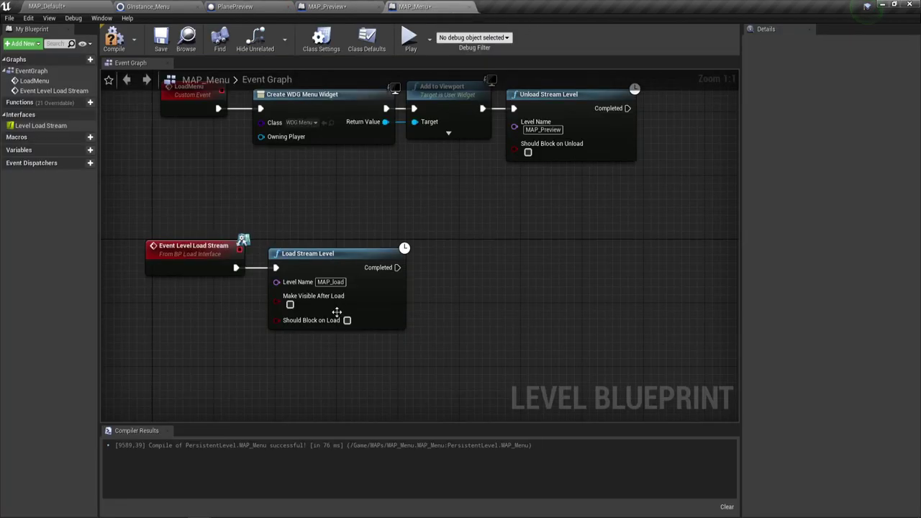
key("Return")
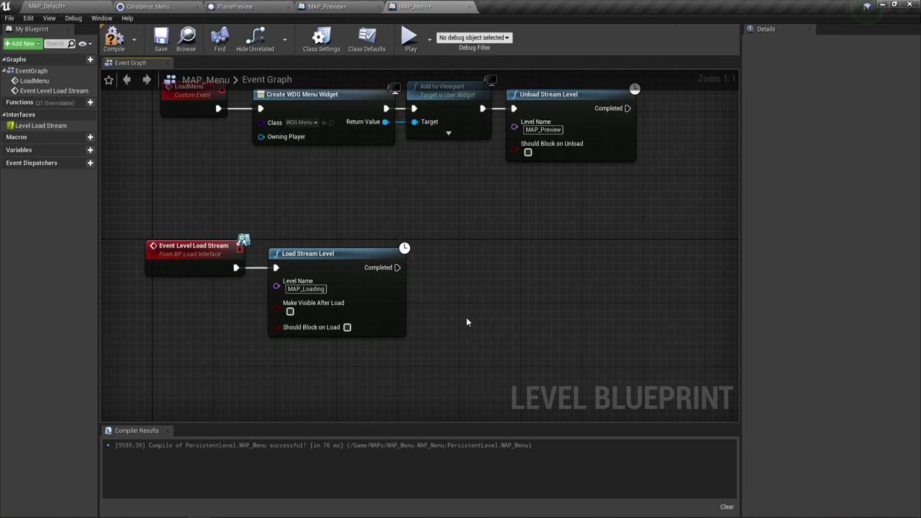
Add a Remote Event off Load Stream Level's Completed pin with Event Name LoadLoading.
left_click_drag(397, 267, 471, 259)
type("re")
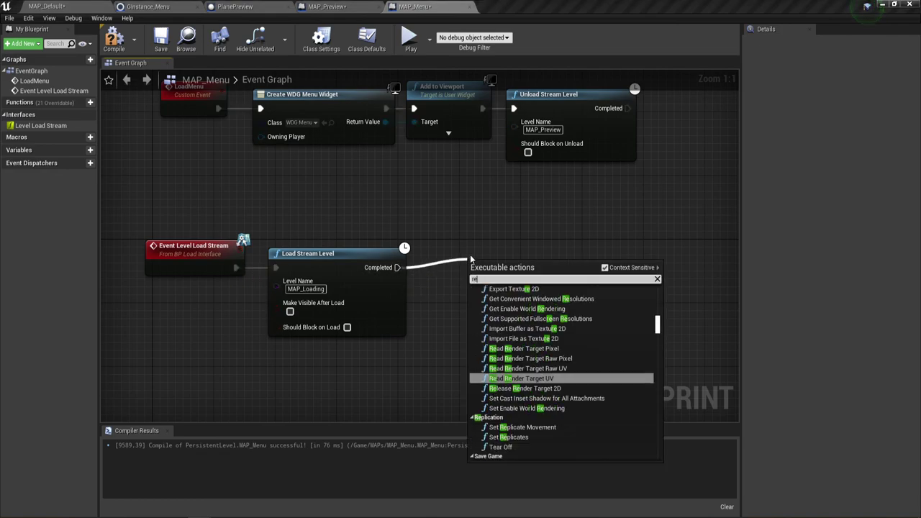
type("mote")
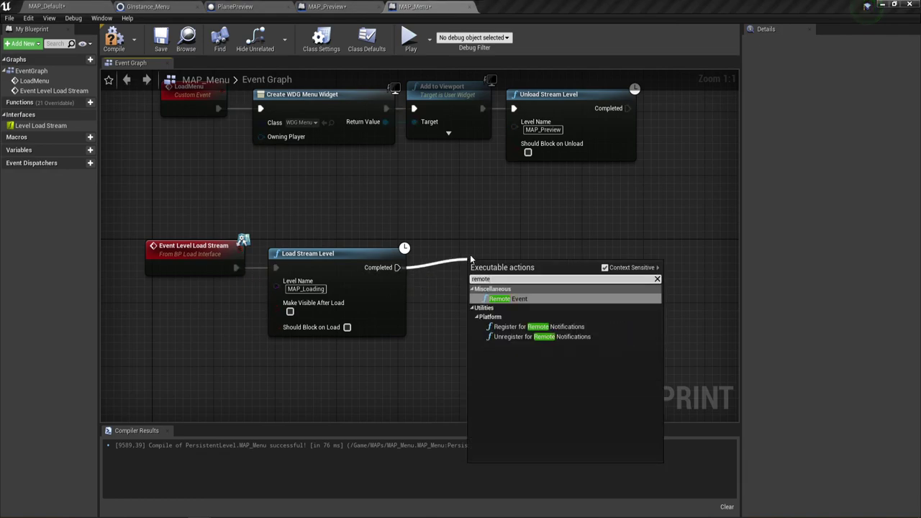
left_click(506, 299)
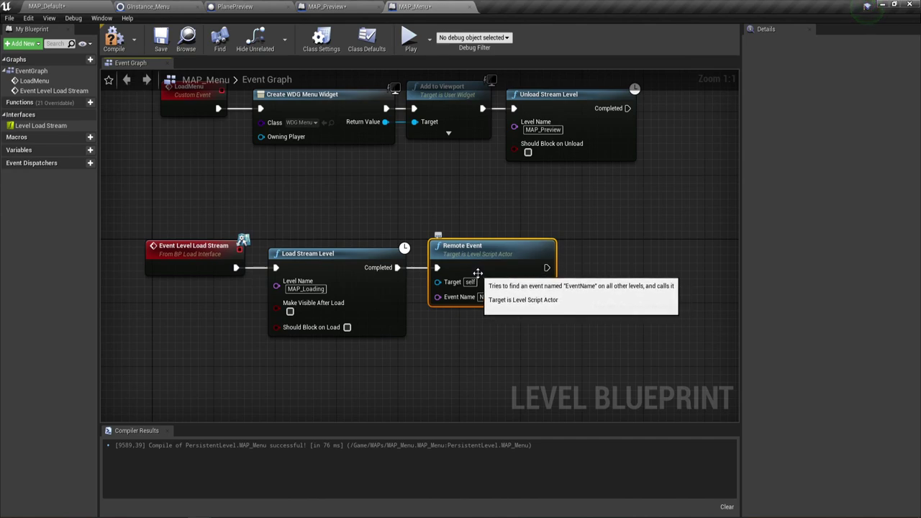
right_click_drag(478, 323, 348, 319)
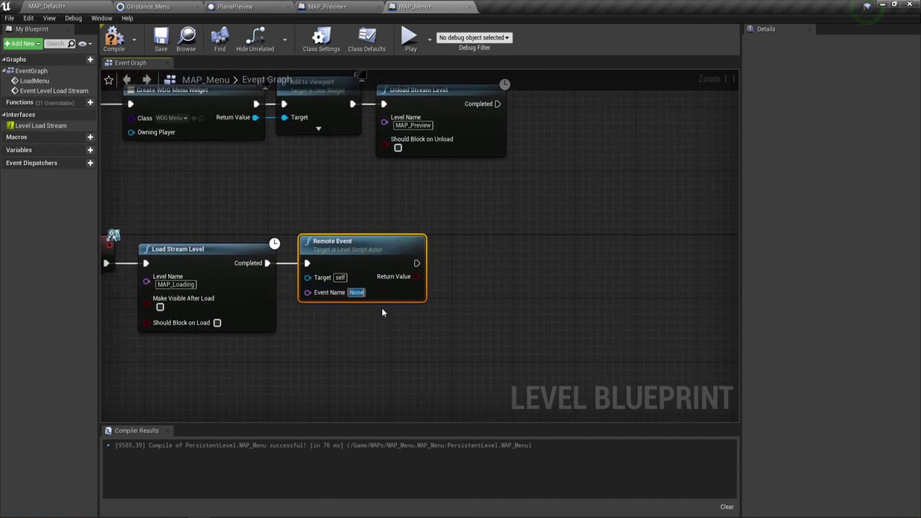
key("BackSpace")
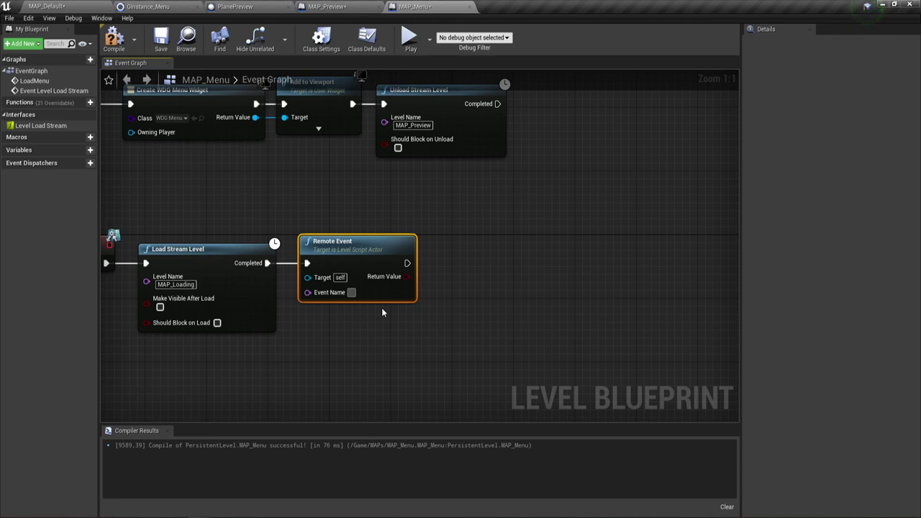
type("Load")
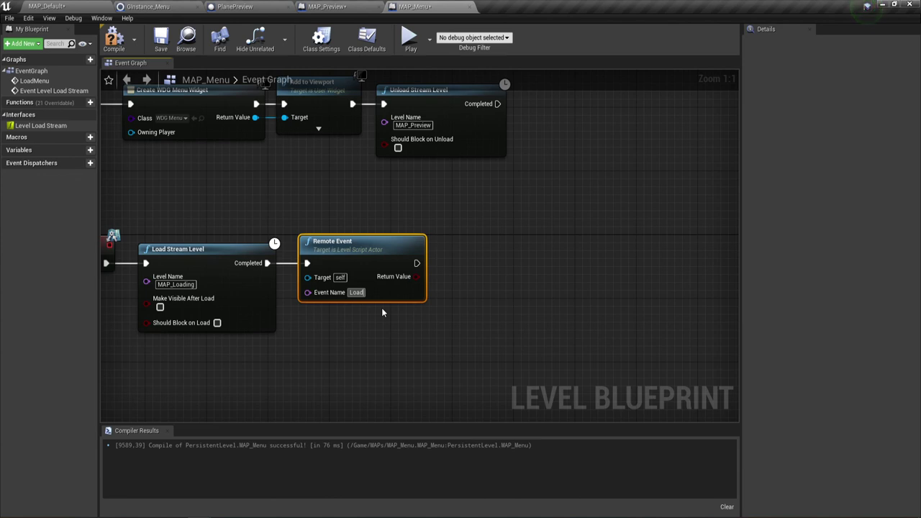
type("Load")
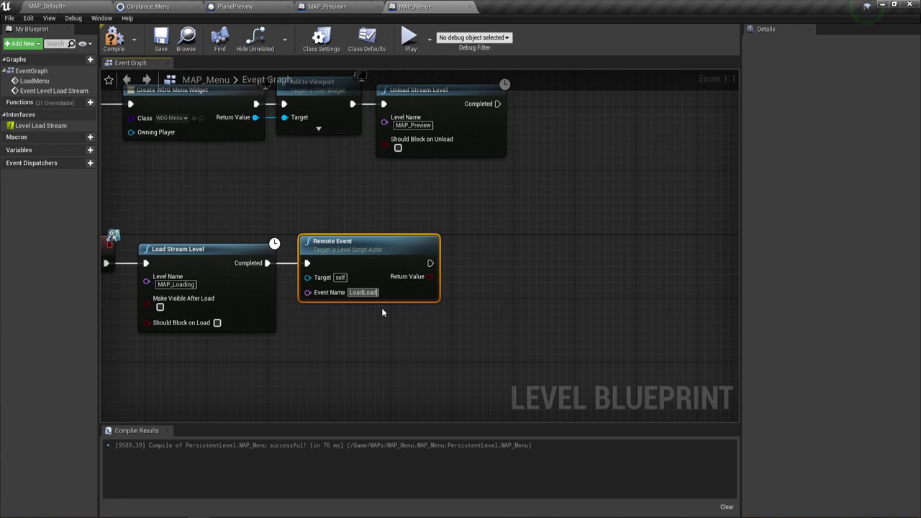
type("(ng")
key("Return")
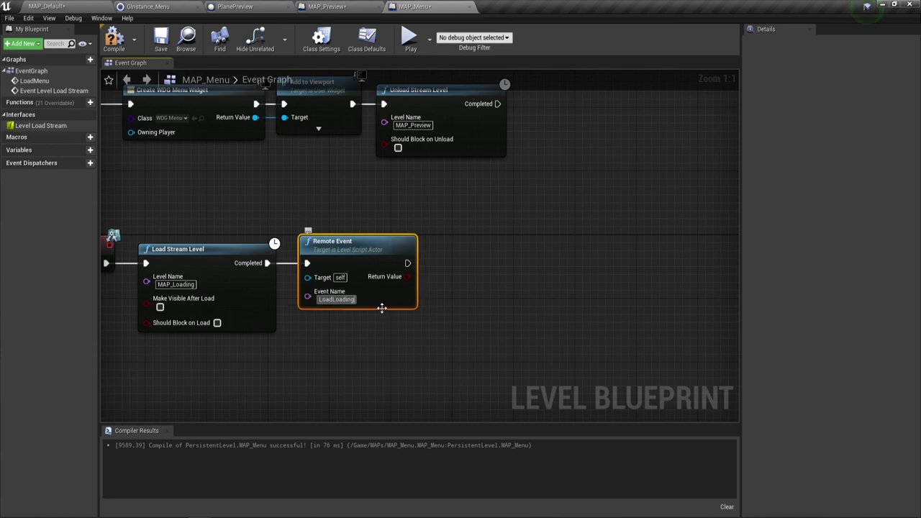
left_click(361, 317)
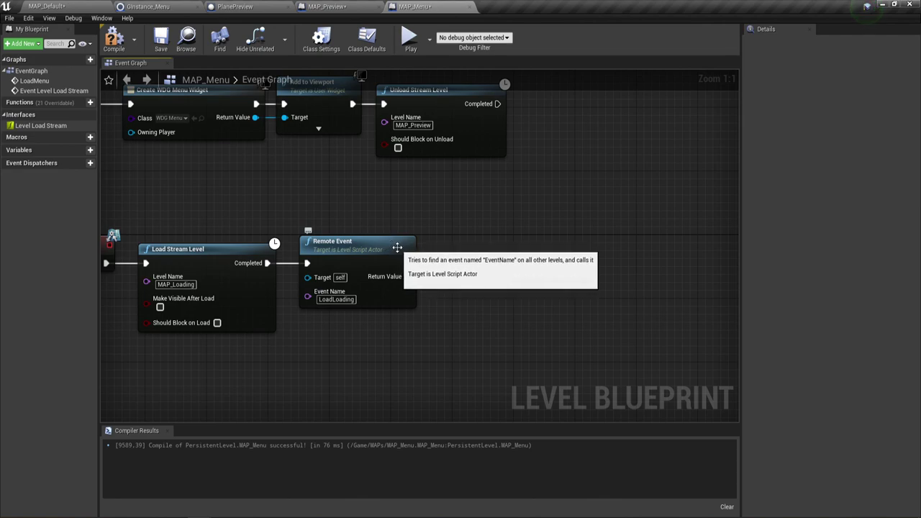
key("Home")
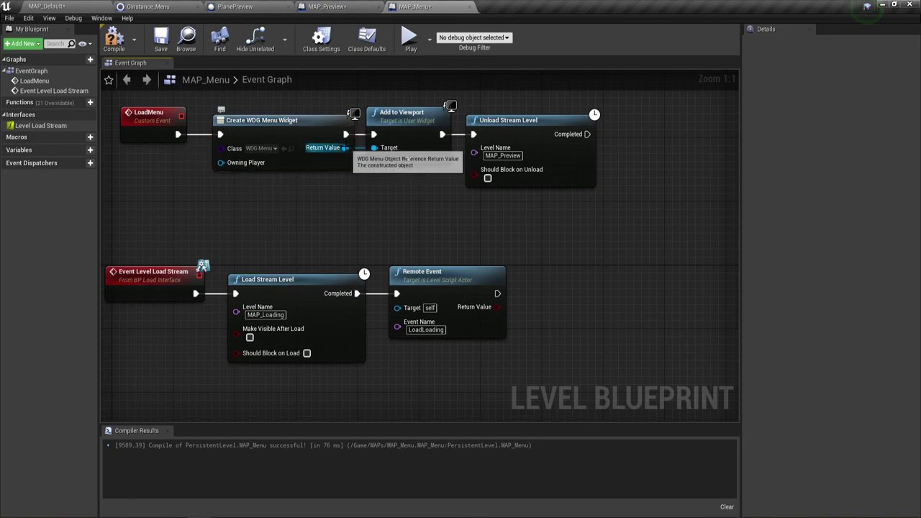
Add Remove from Parent targeting the created WDG_Menu widget, executed after the LoadLoading Remote Event.
left_click_drag(344, 147, 563, 252)
type("re")
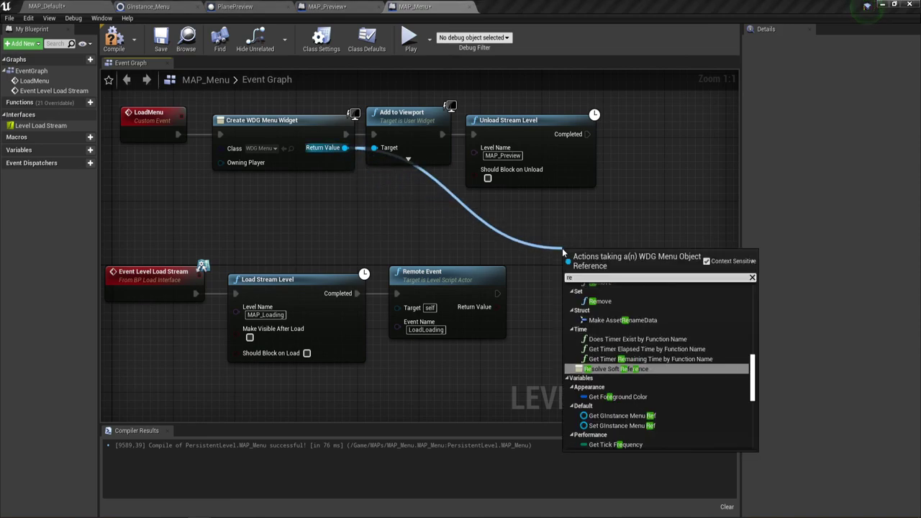
type("mote")
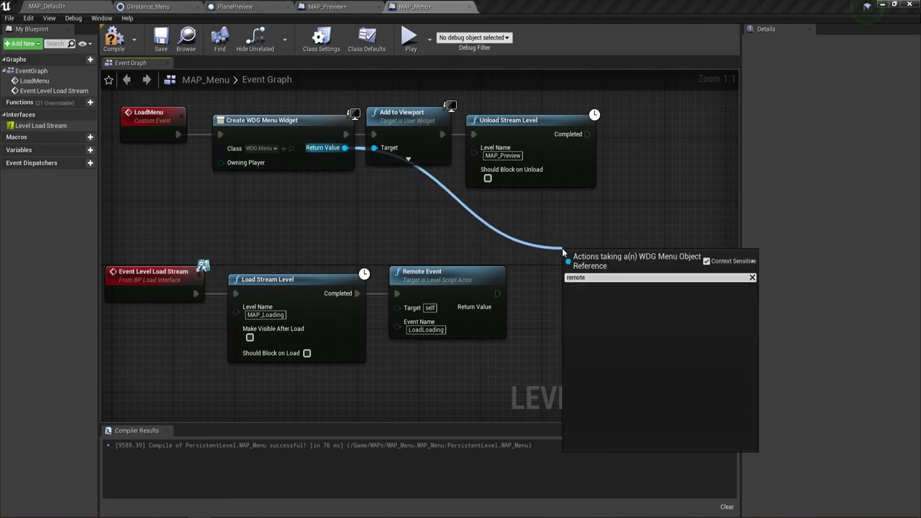
key("BackSpace")
key("BackSpace")
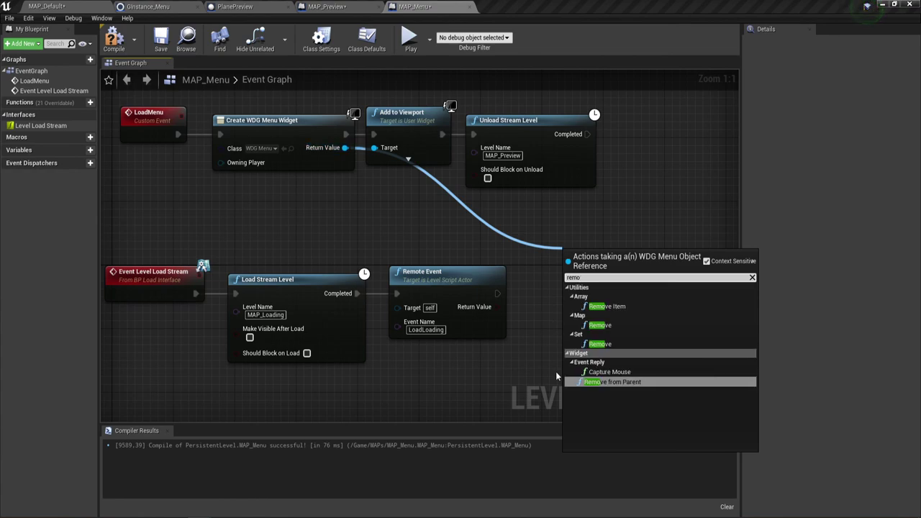
left_click(630, 382)
left_click_drag(573, 281, 497, 293)
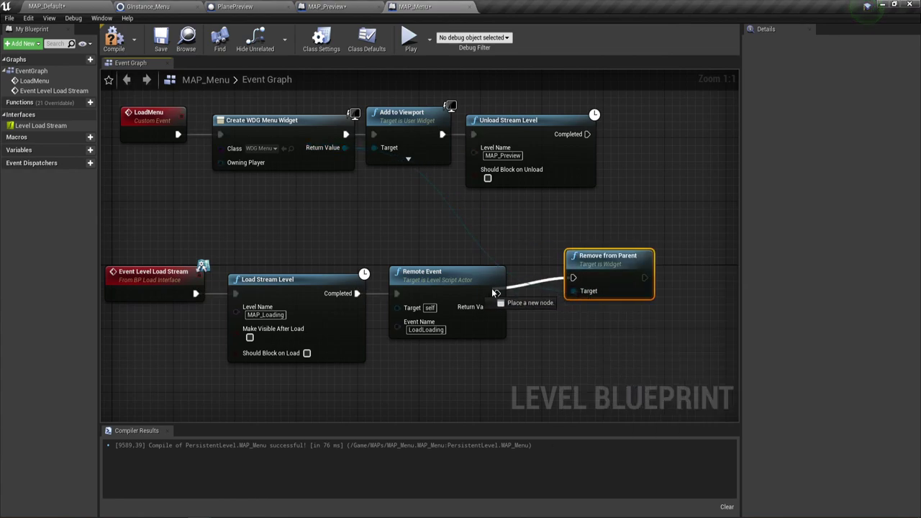
left_click_drag(576, 275, 576, 299)
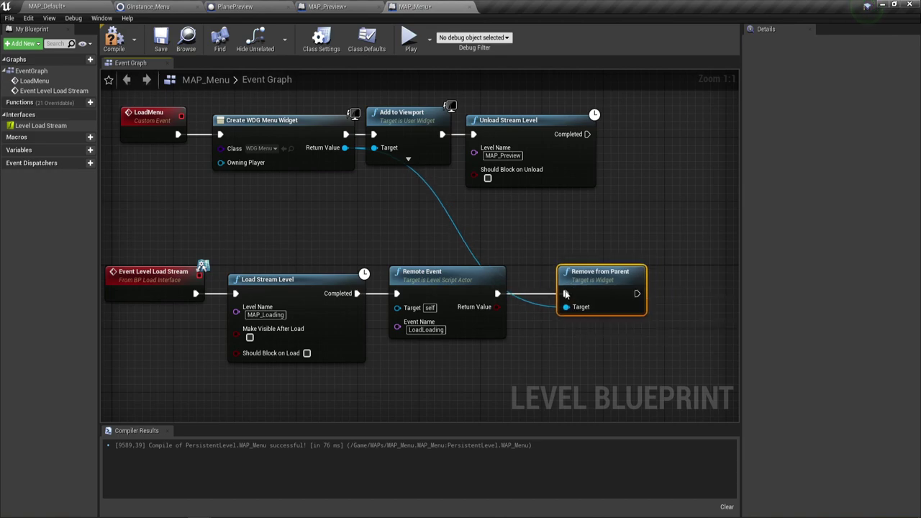
scroll(346, 234, "down", 1)
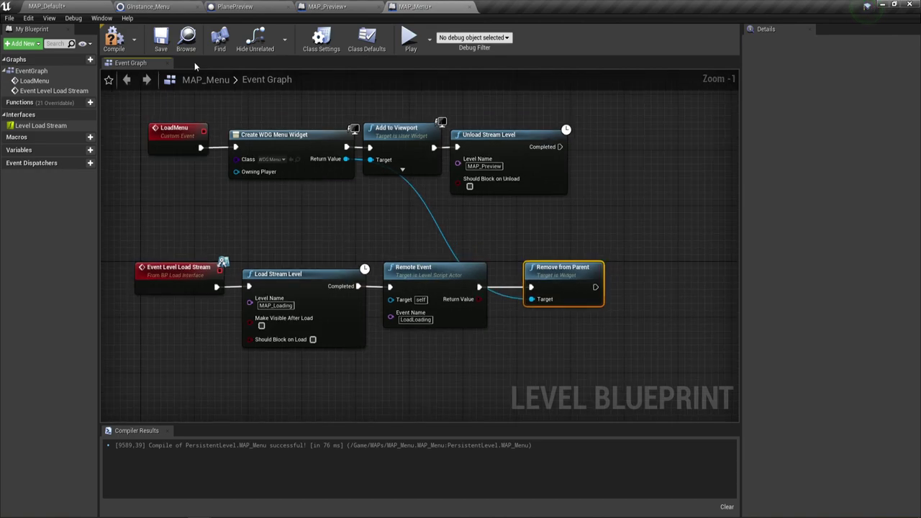
Compile the MAP_Menu level blueprint, then zoom out to view the full chain and deselect nodes.
left_click(114, 40)
scroll(434, 135, "down", 1)
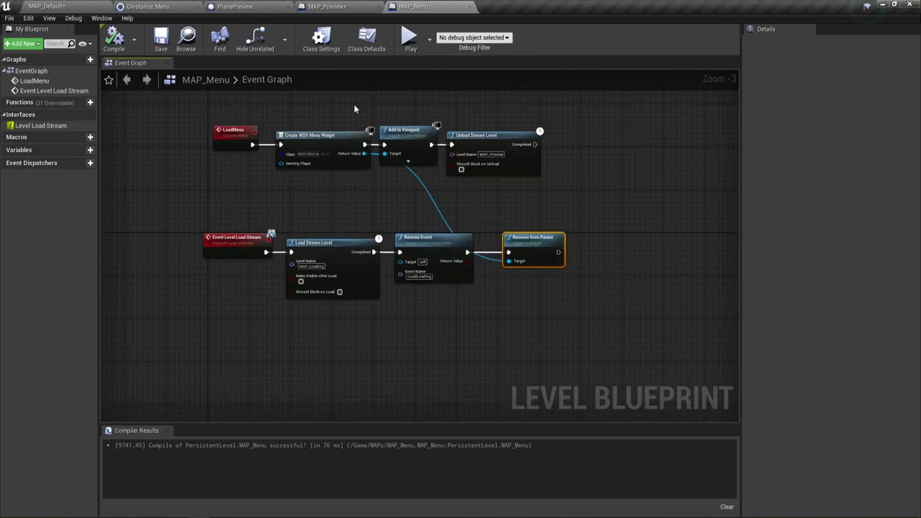
scroll(392, 142, "down", 1)
right_click_drag(392, 142, 359, 143)
scroll(358, 143, "up", 1)
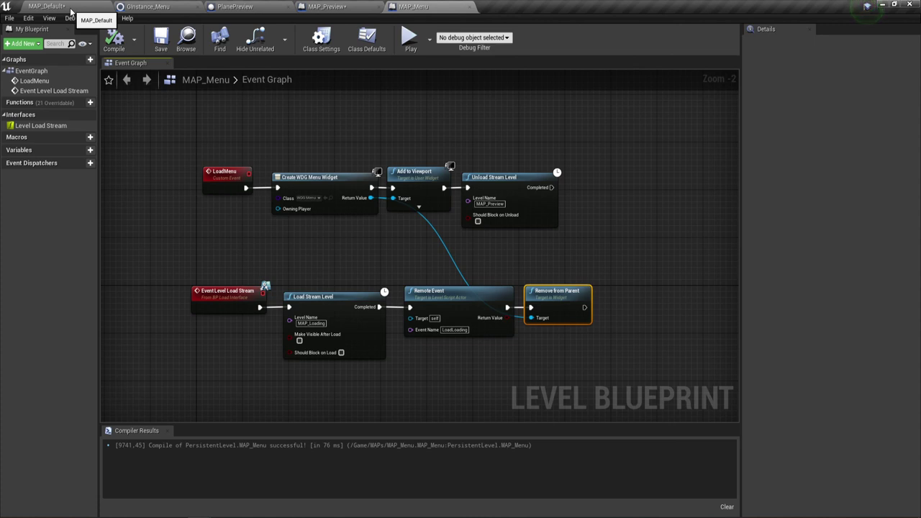
left_click_drag(289, 105, 577, 165)
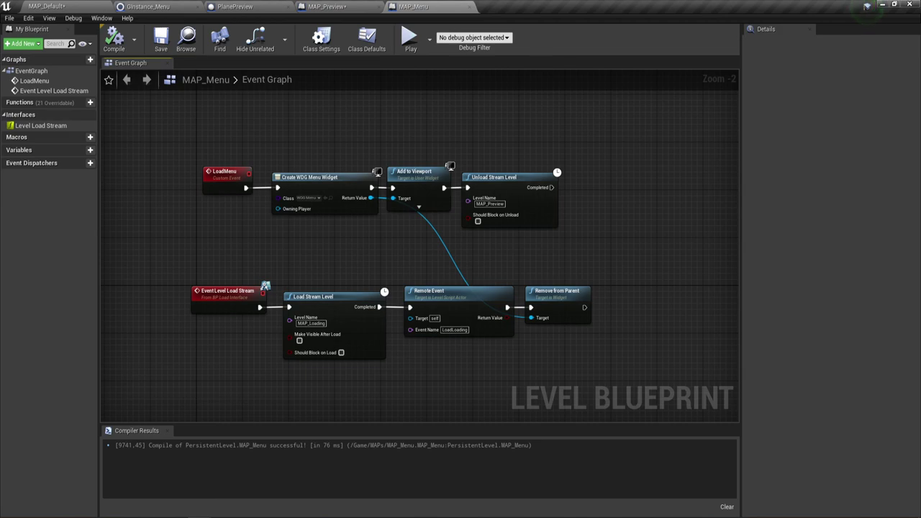
left_click(418, 468)
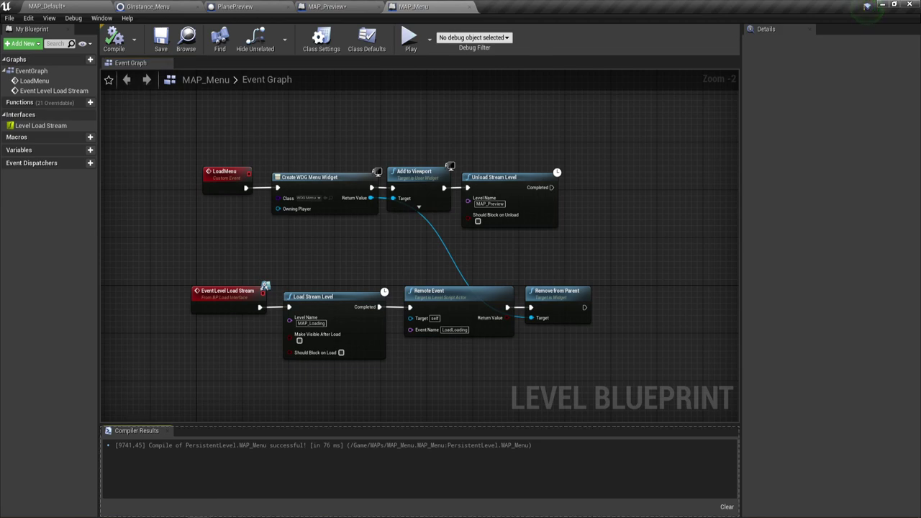